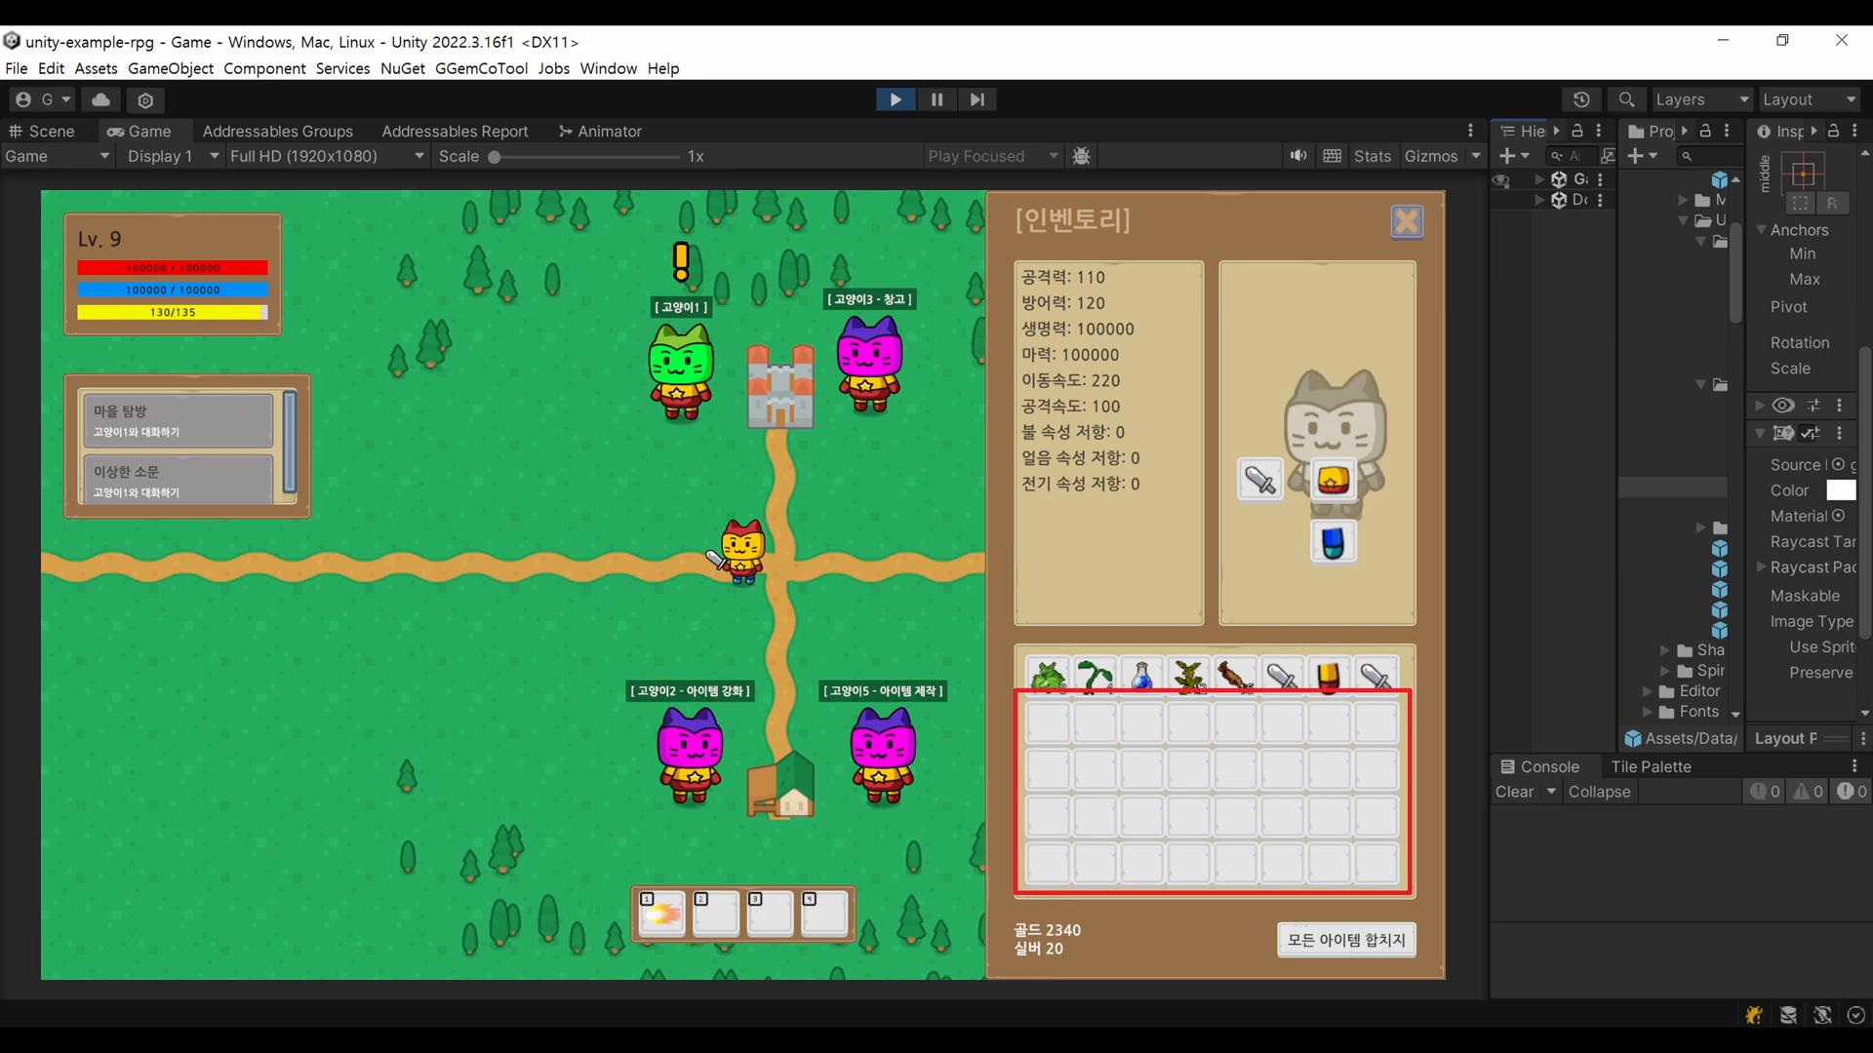
- Stop the running game and look through the IconItem, IconSkill and SlotBuff prefabs in the Icon folder
{"action": "key", "text": "ctrl+p"}
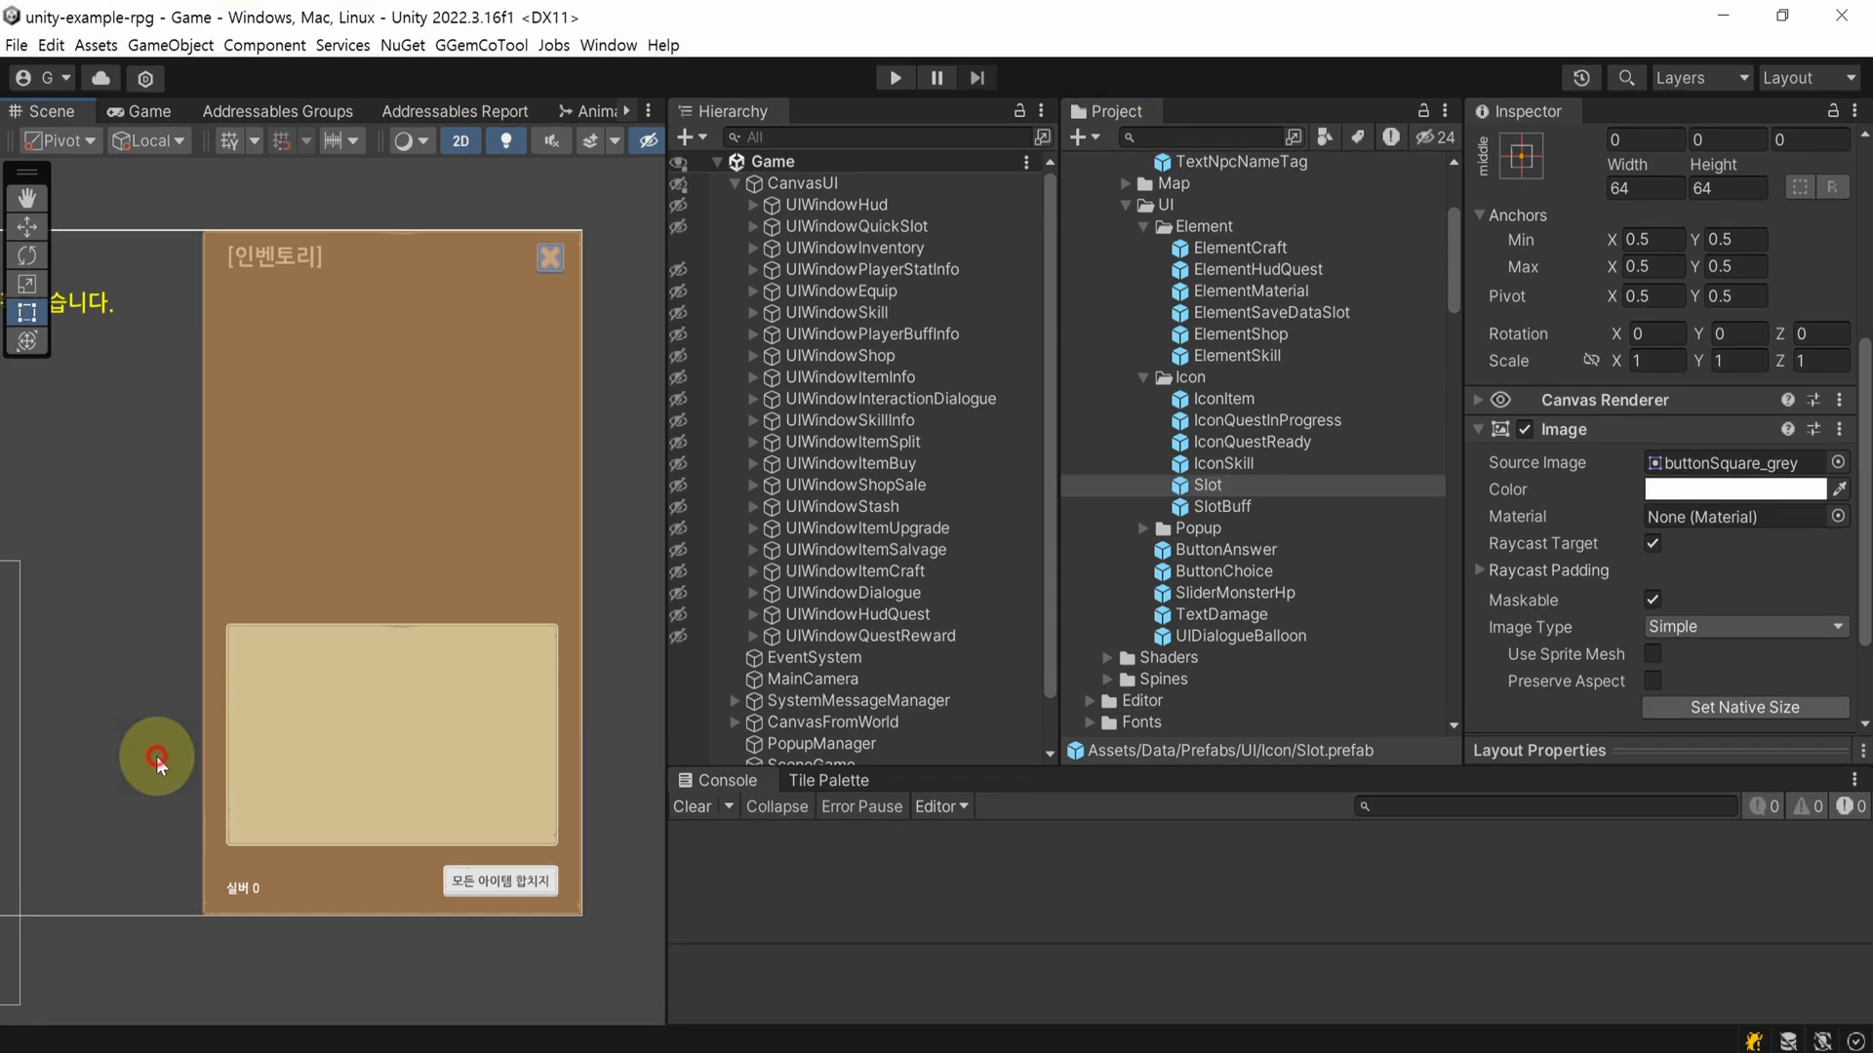
{"action": "left_click", "coordinate": [832, 711]}
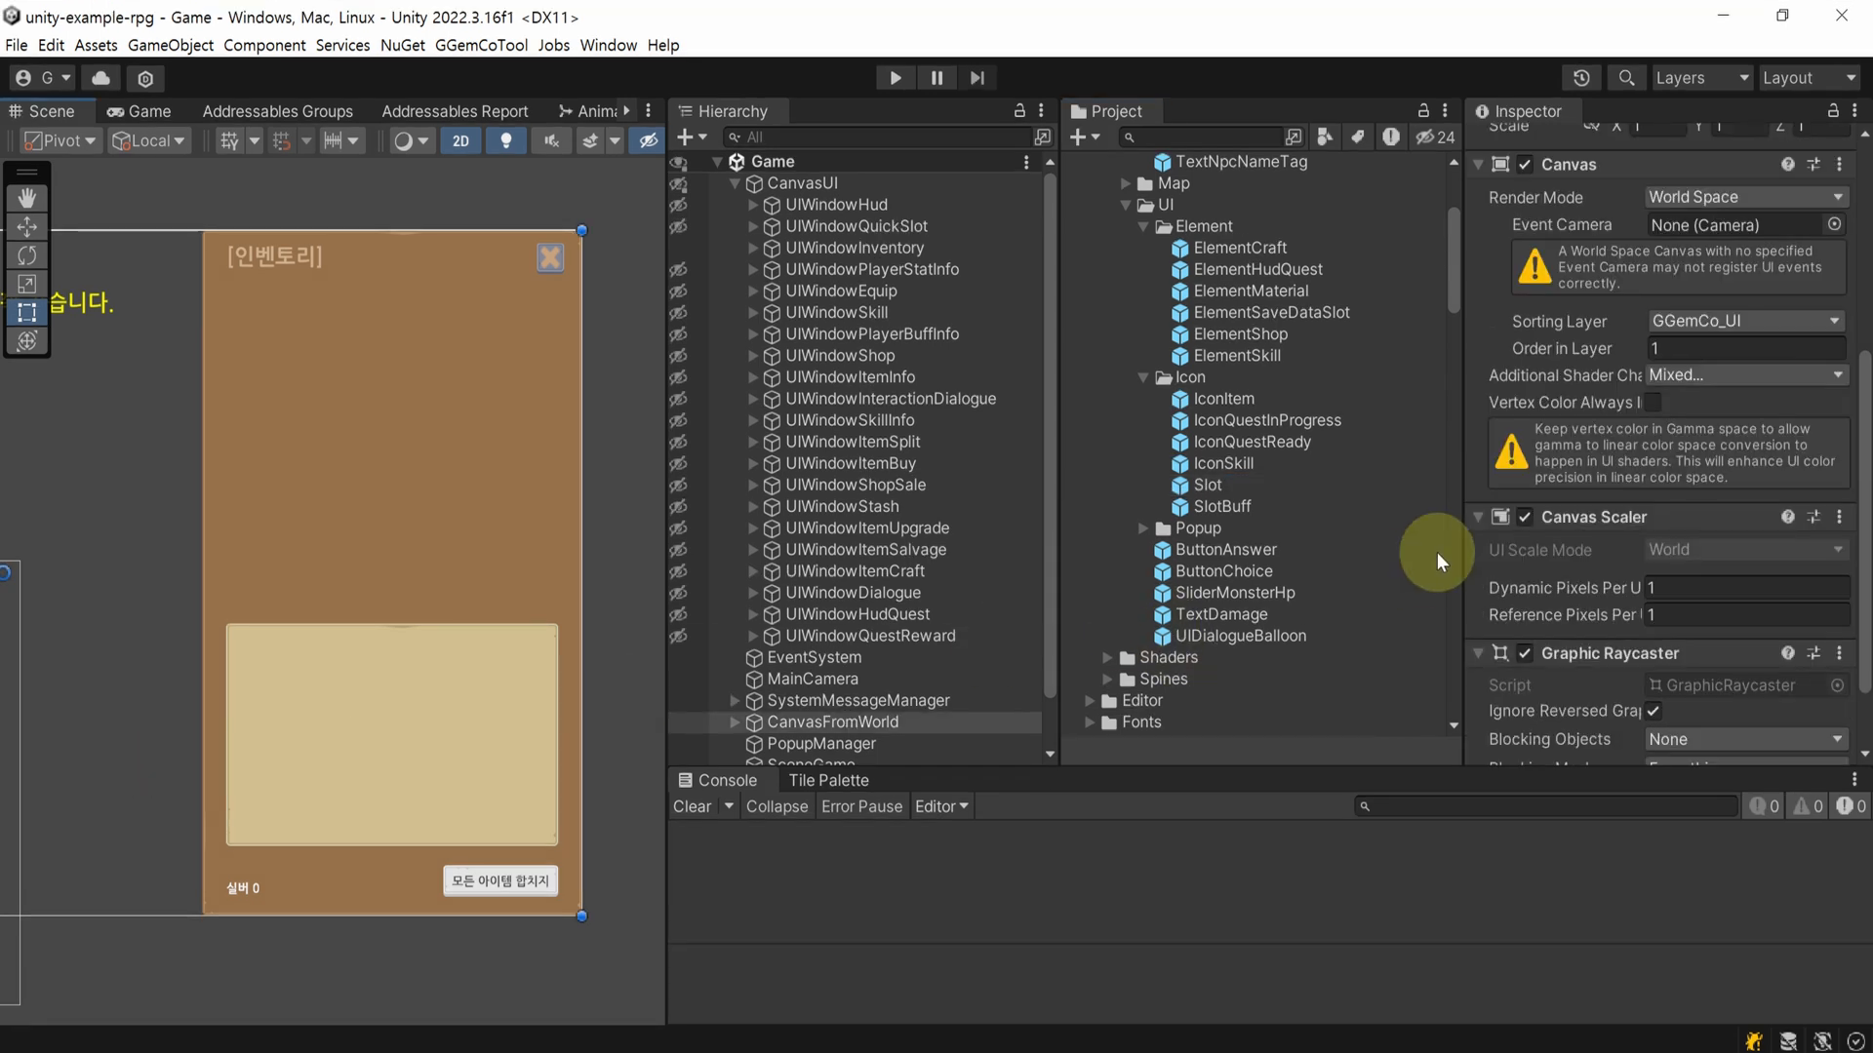
{"action": "left_click", "coordinate": [1342, 379]}
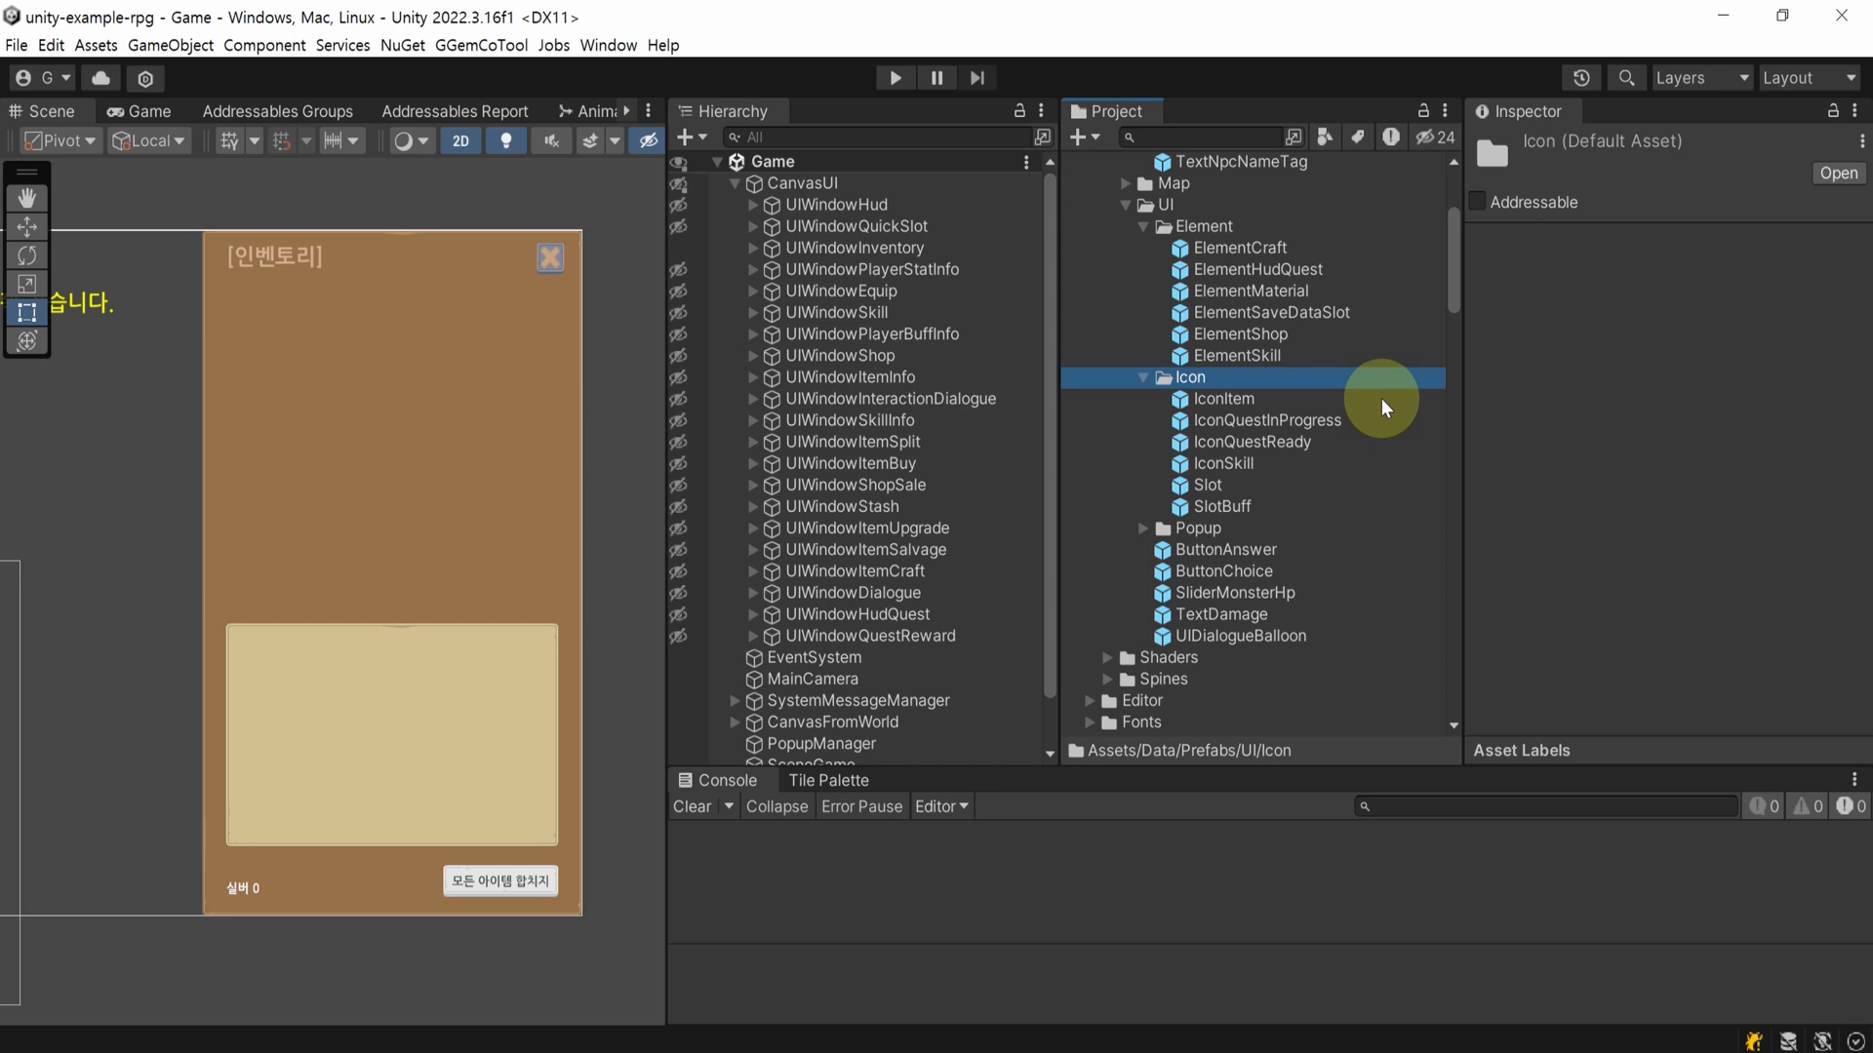
{"action": "left_click", "coordinate": [1381, 400]}
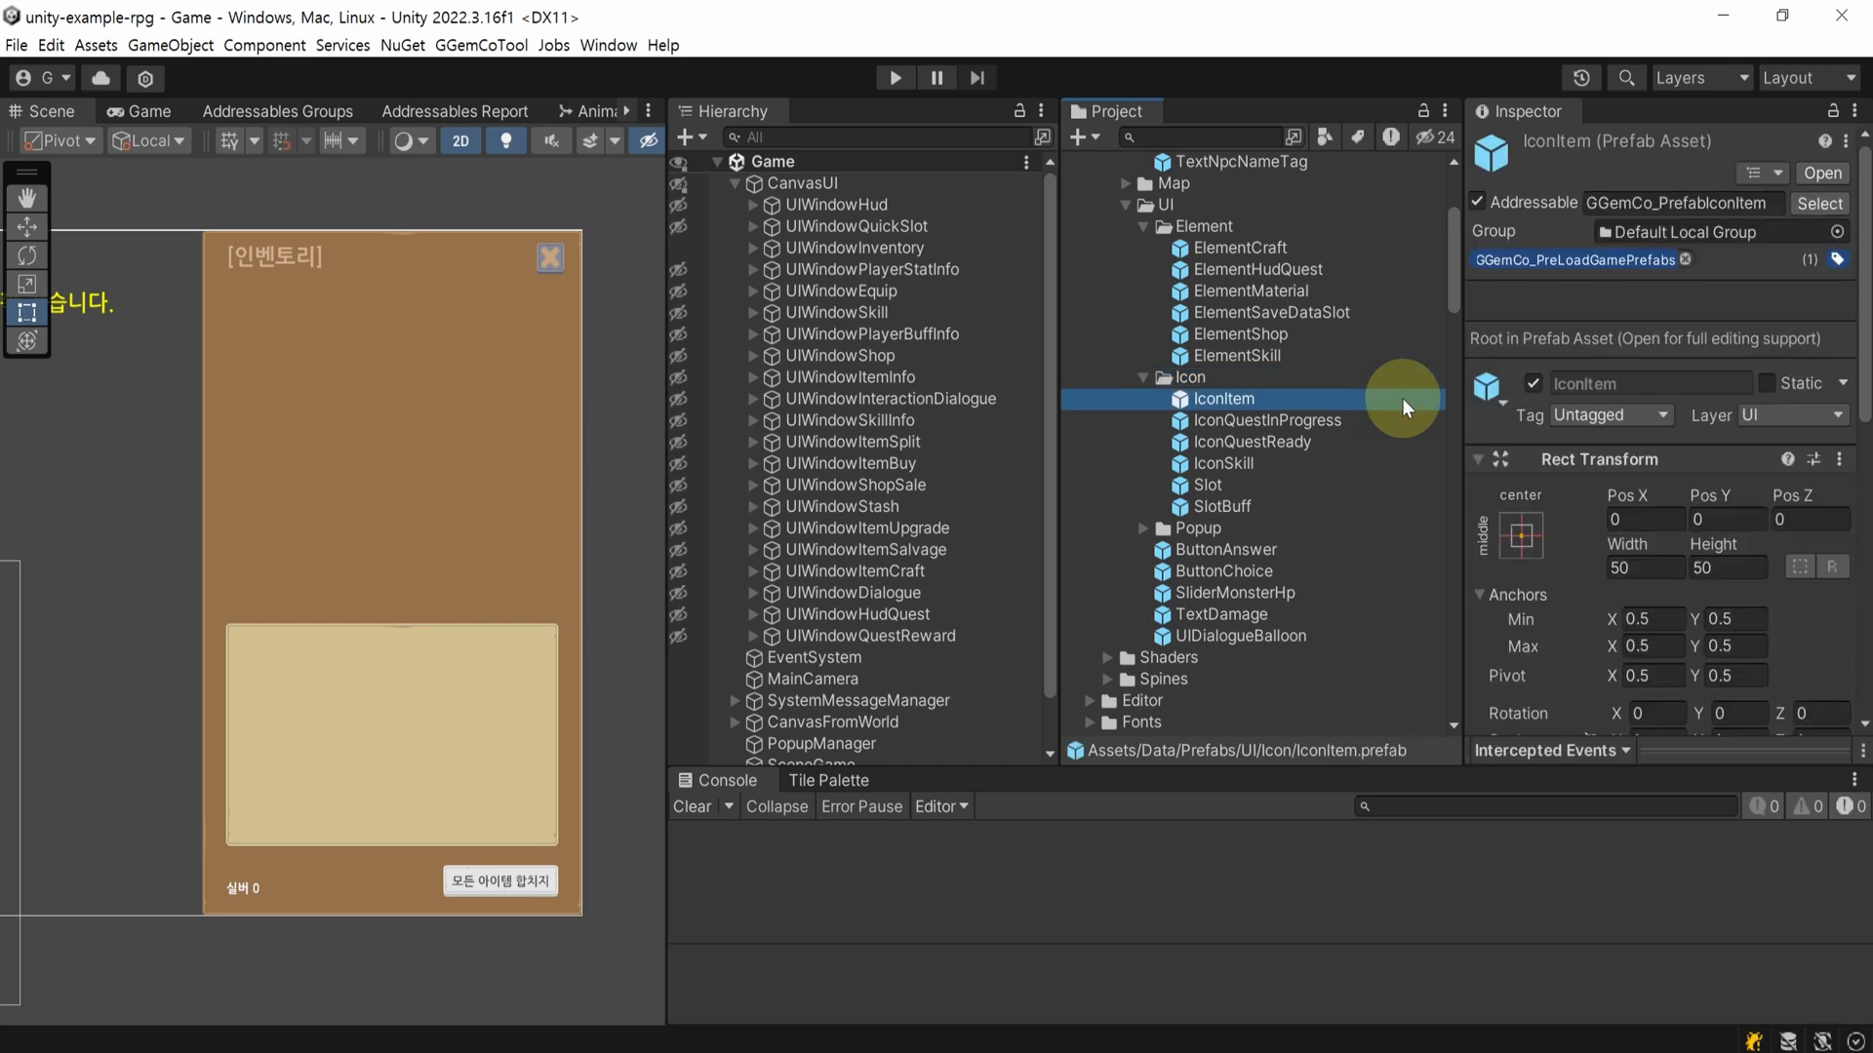
{"action": "left_click", "coordinate": [1368, 470]}
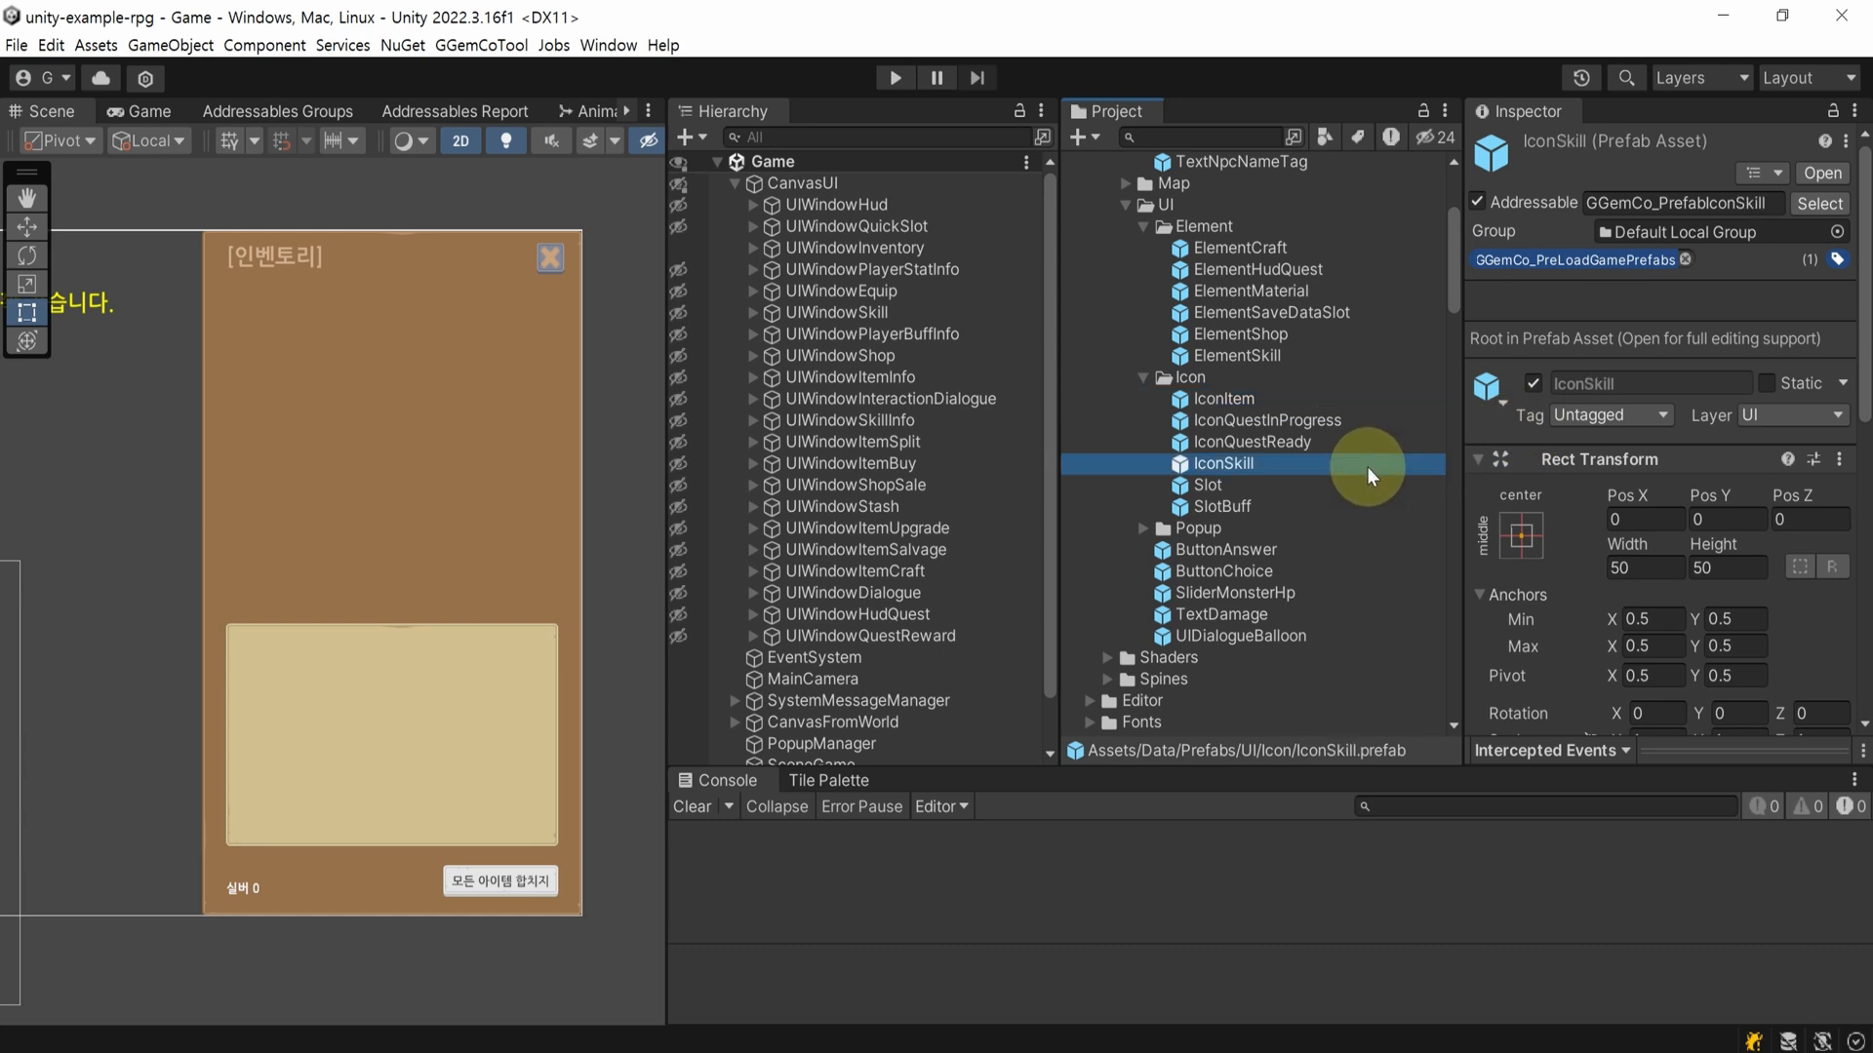
{"action": "left_click", "coordinate": [1276, 515]}
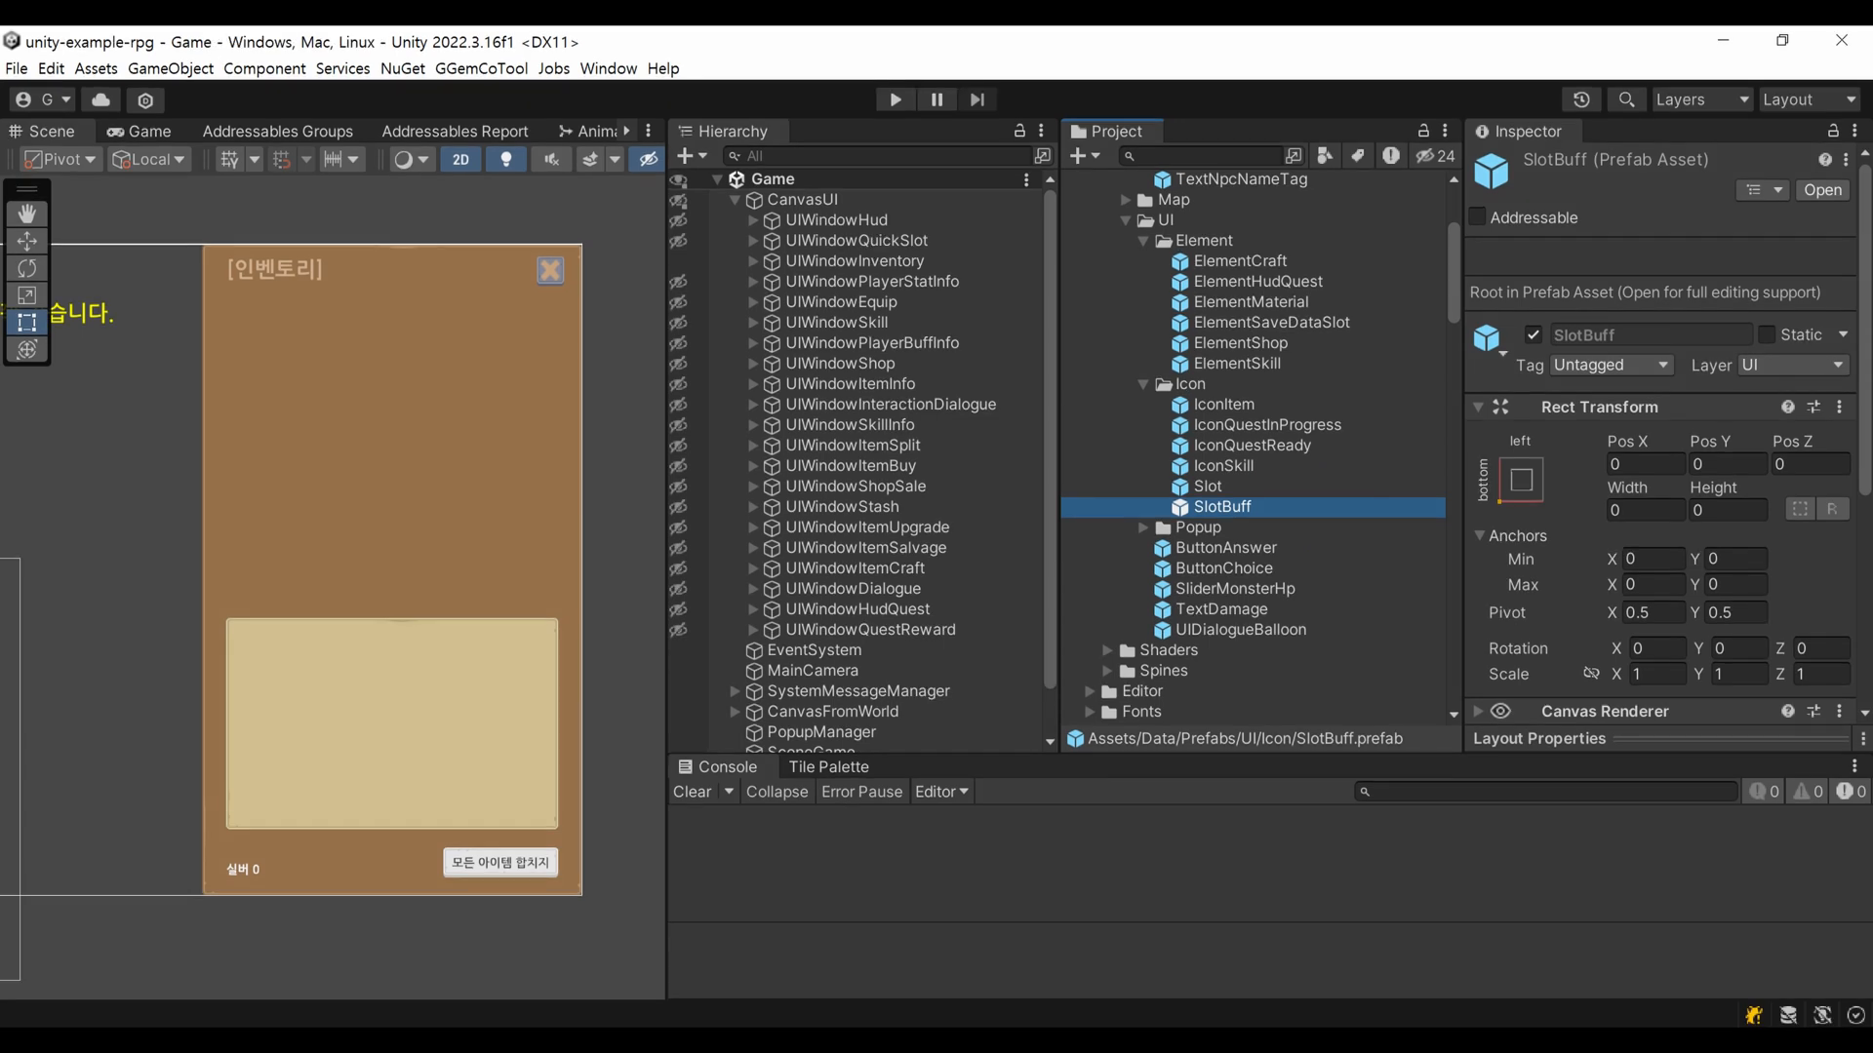
{"action": "left_click", "coordinate": [448, 964]}
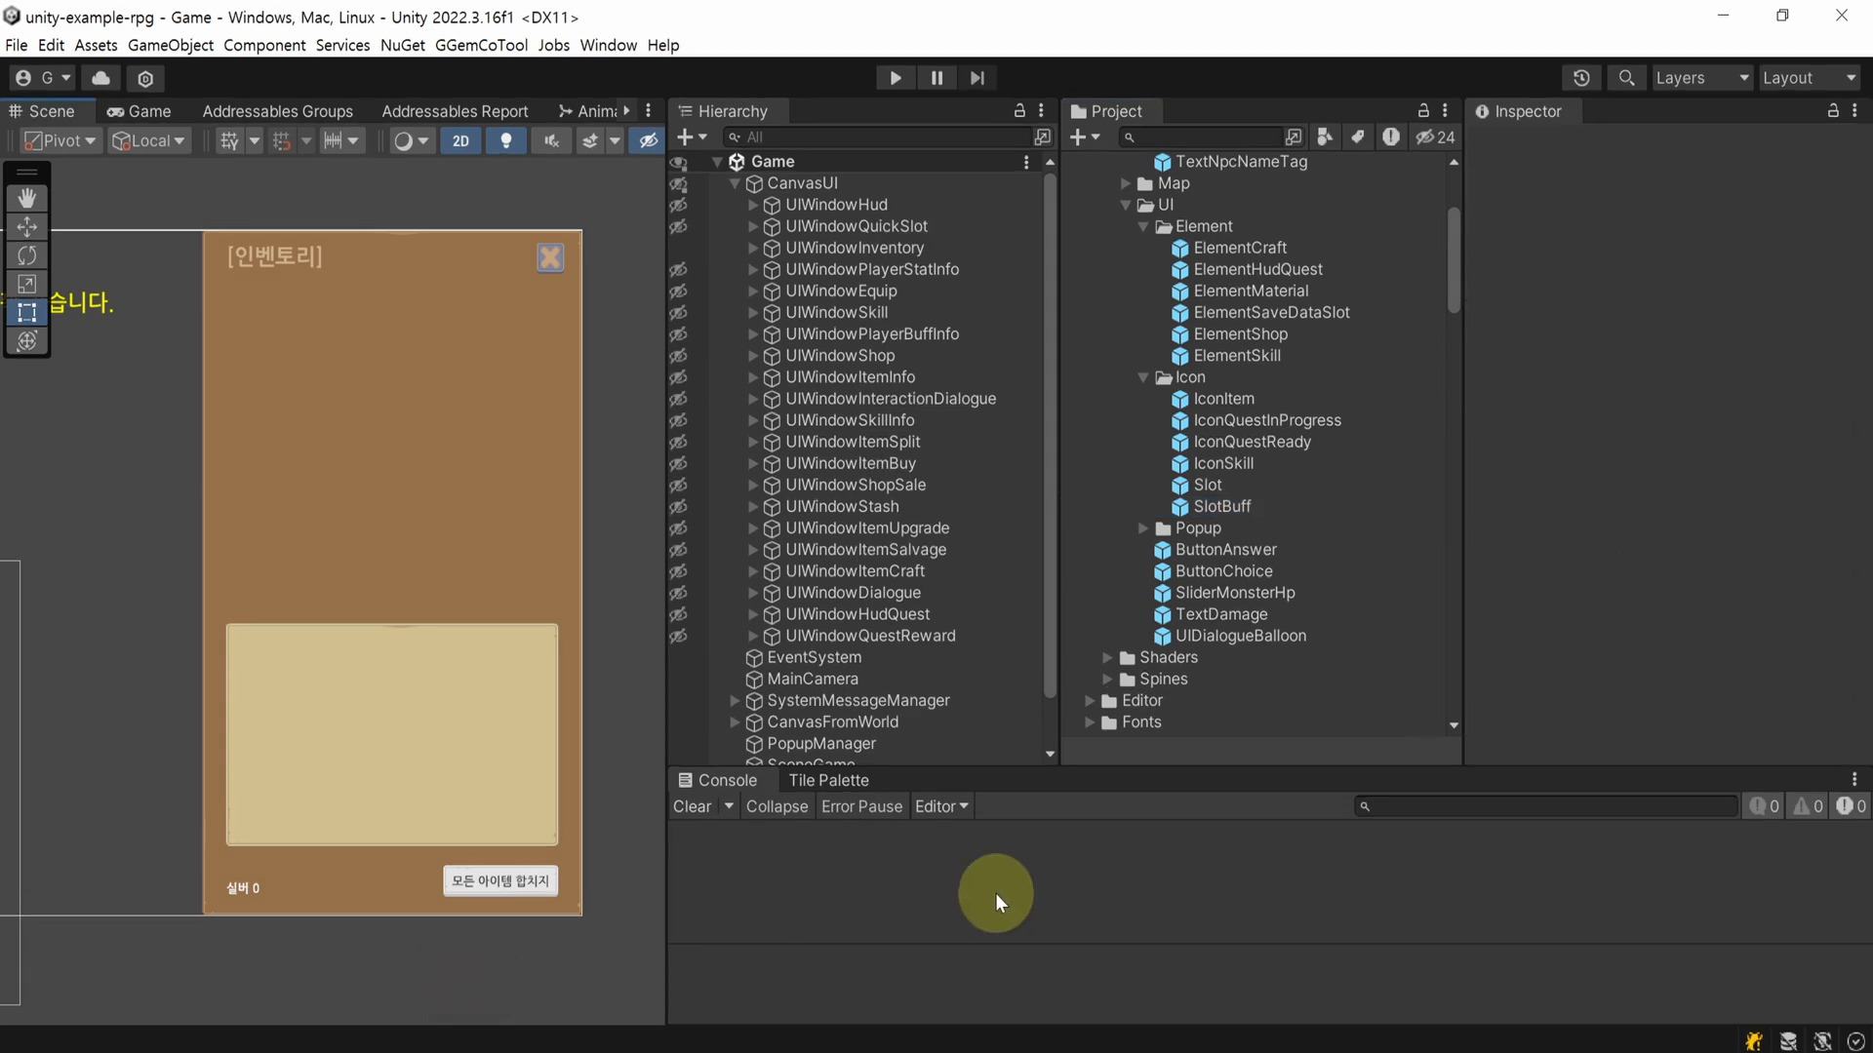
- Open the IconItem prefab for editing and check the settings of its TextCount child and its root object
{"action": "left_click", "coordinate": [1351, 400]}
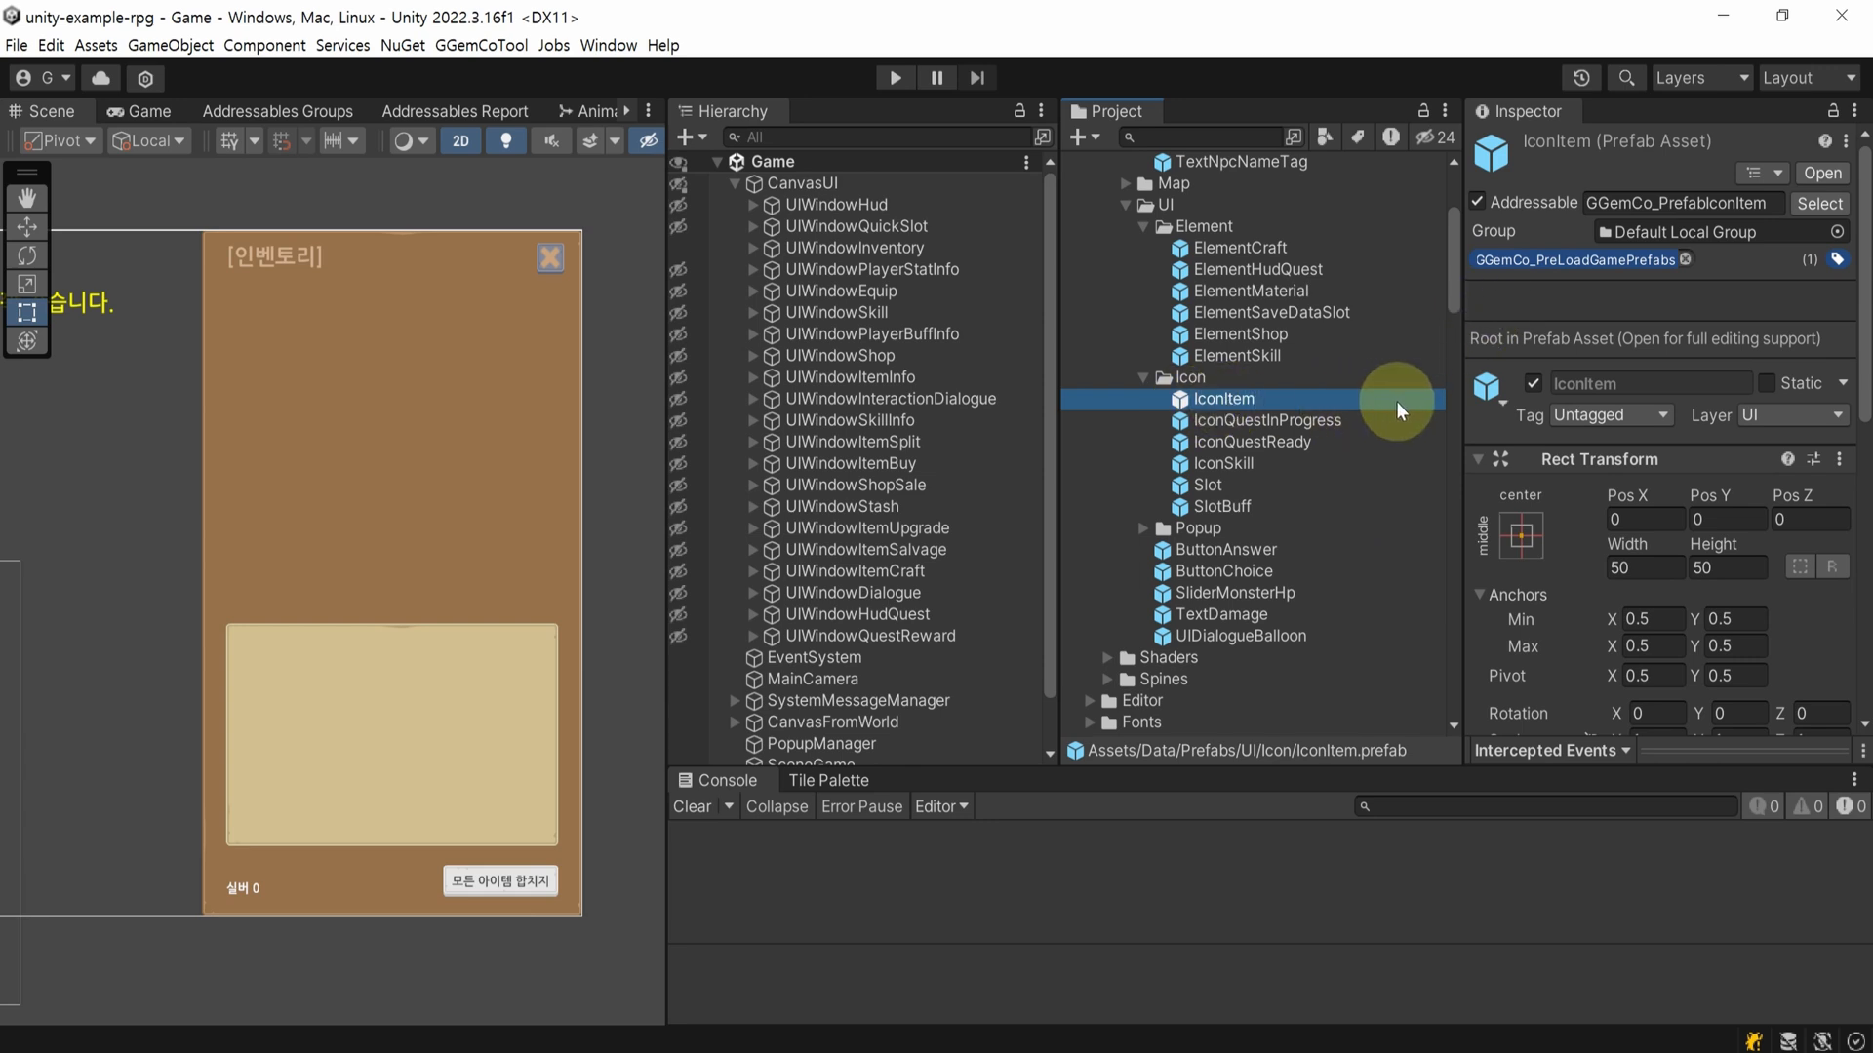
{"action": "left_click", "coordinate": [1822, 173]}
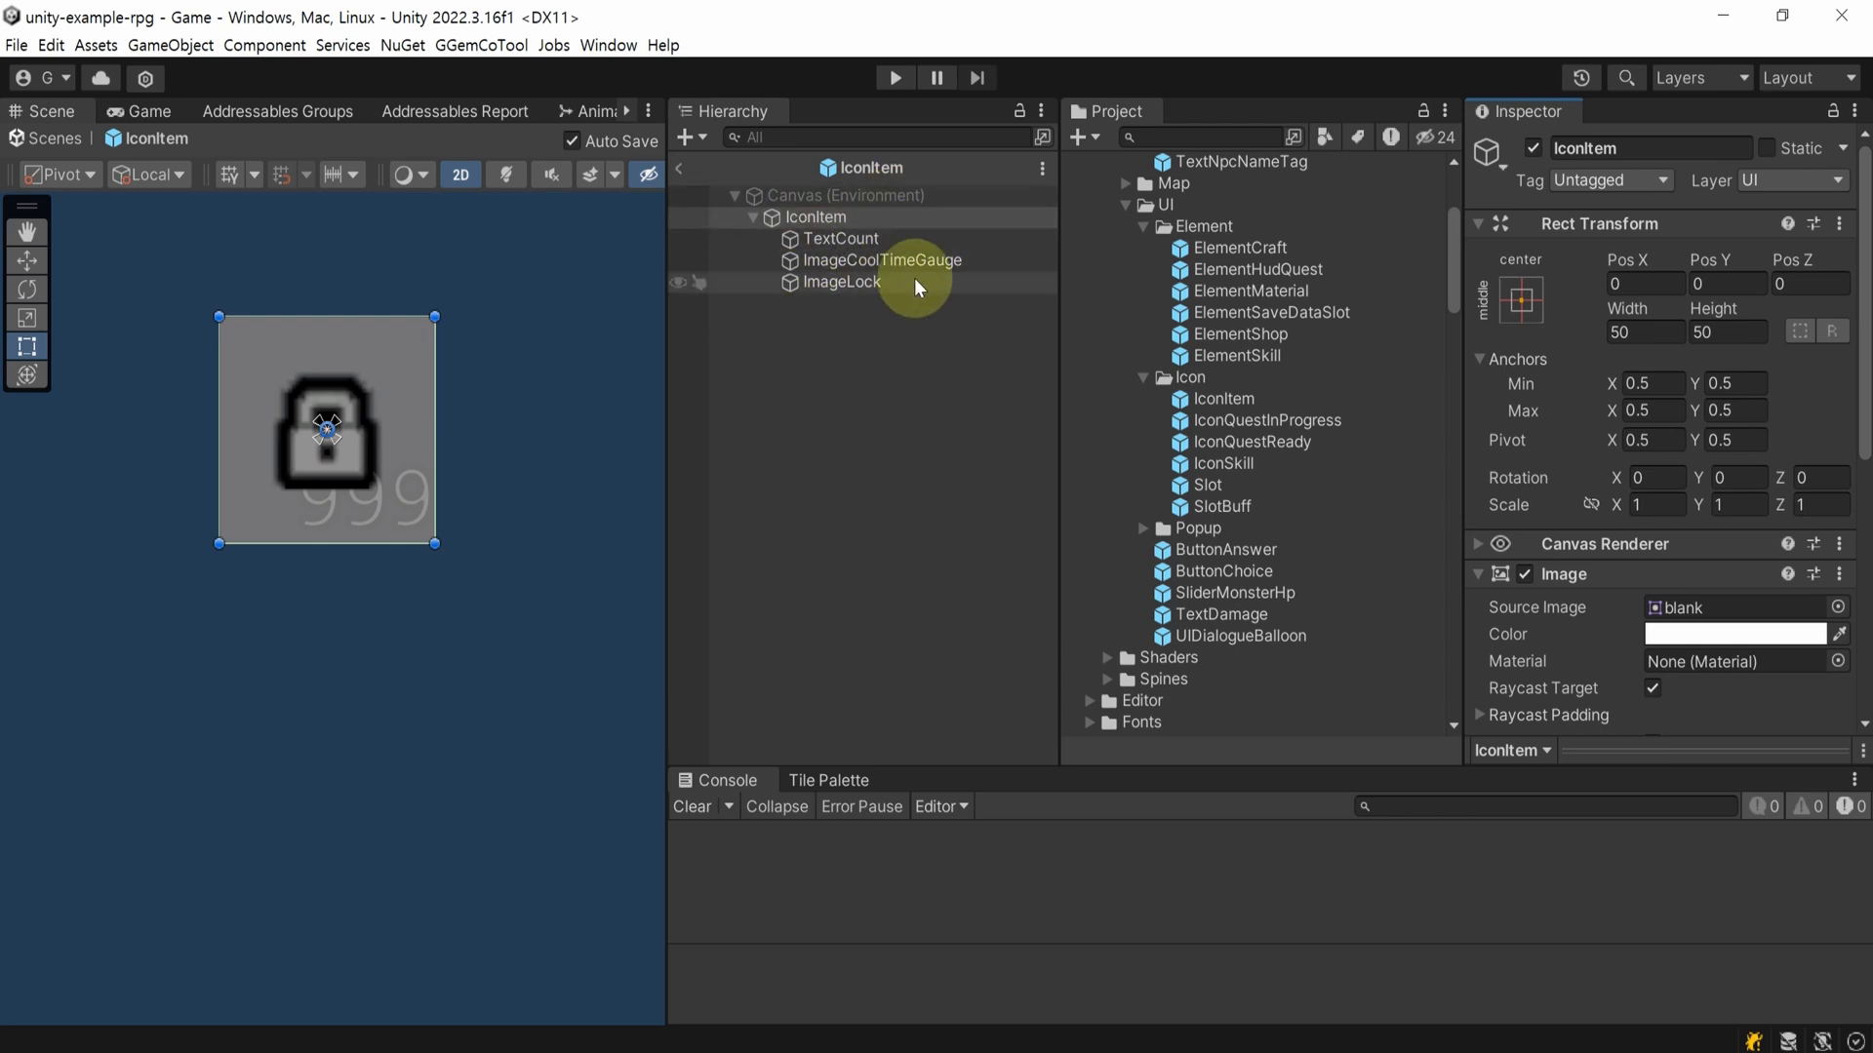
{"action": "left_click", "coordinate": [1007, 246]}
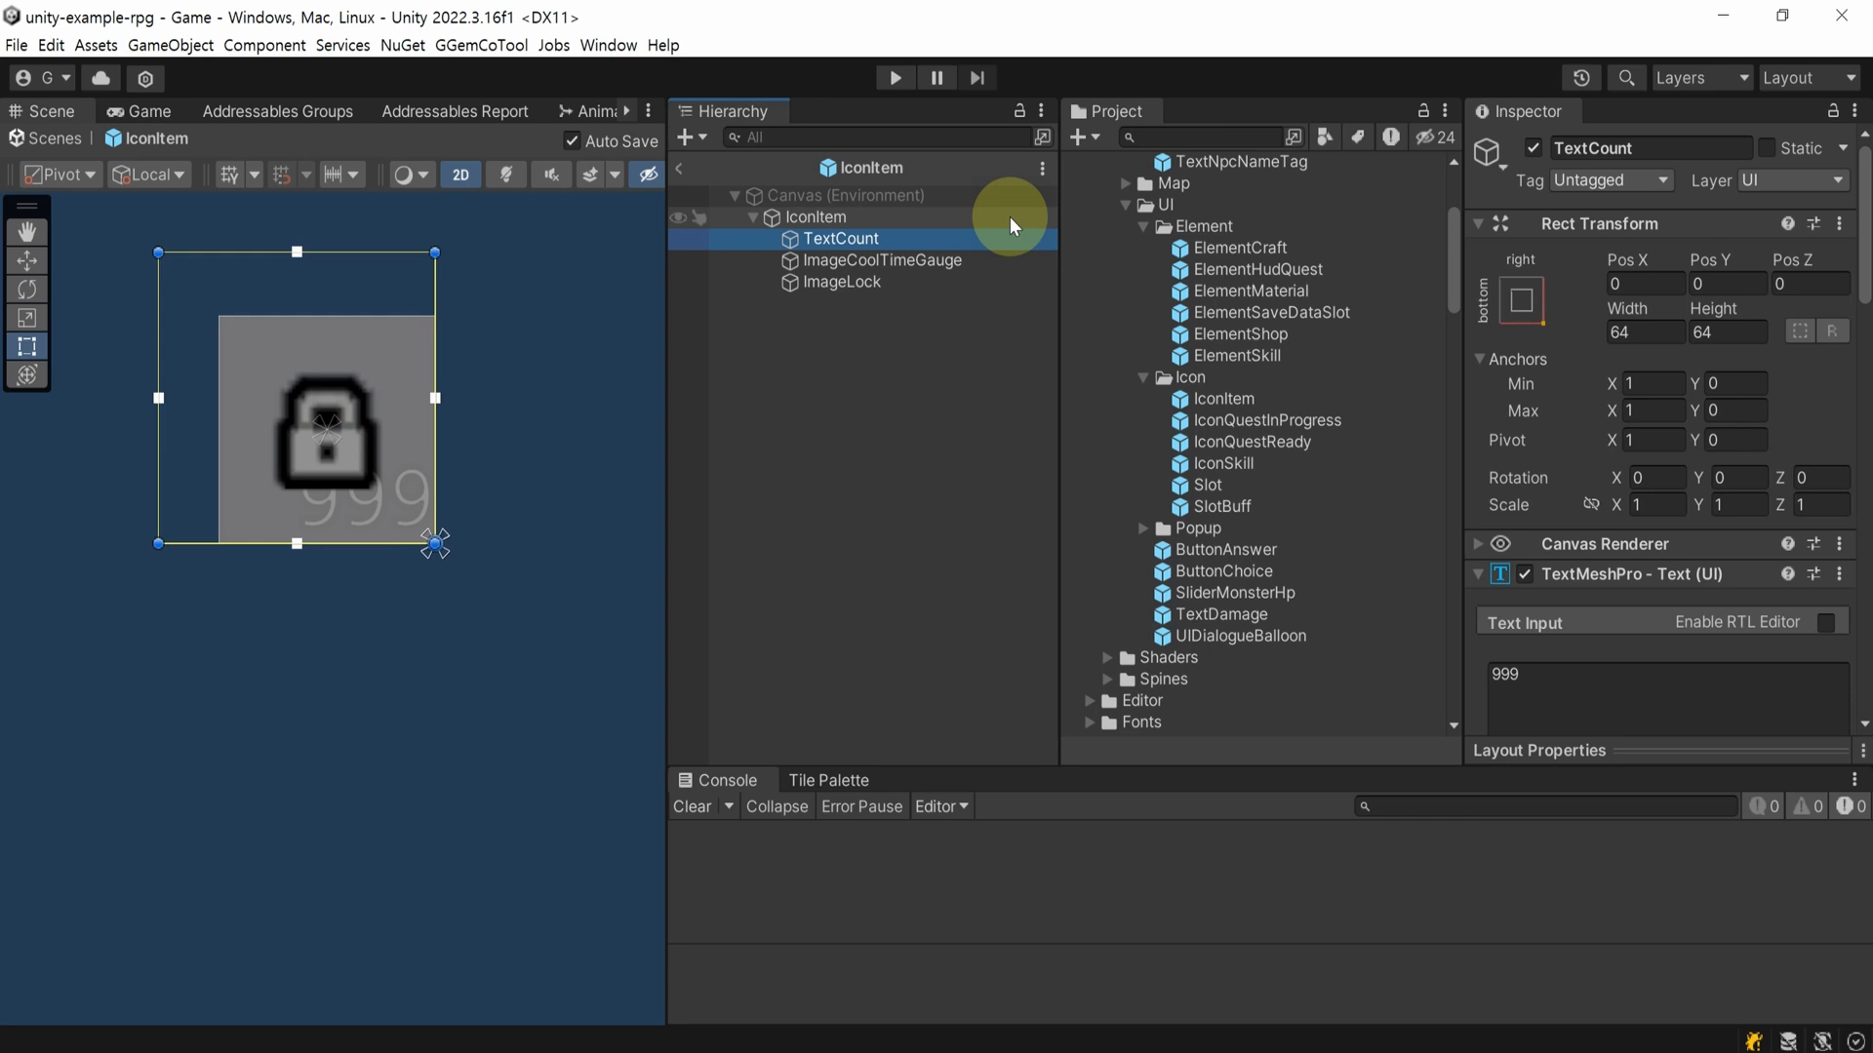
{"action": "left_click", "coordinate": [1009, 216]}
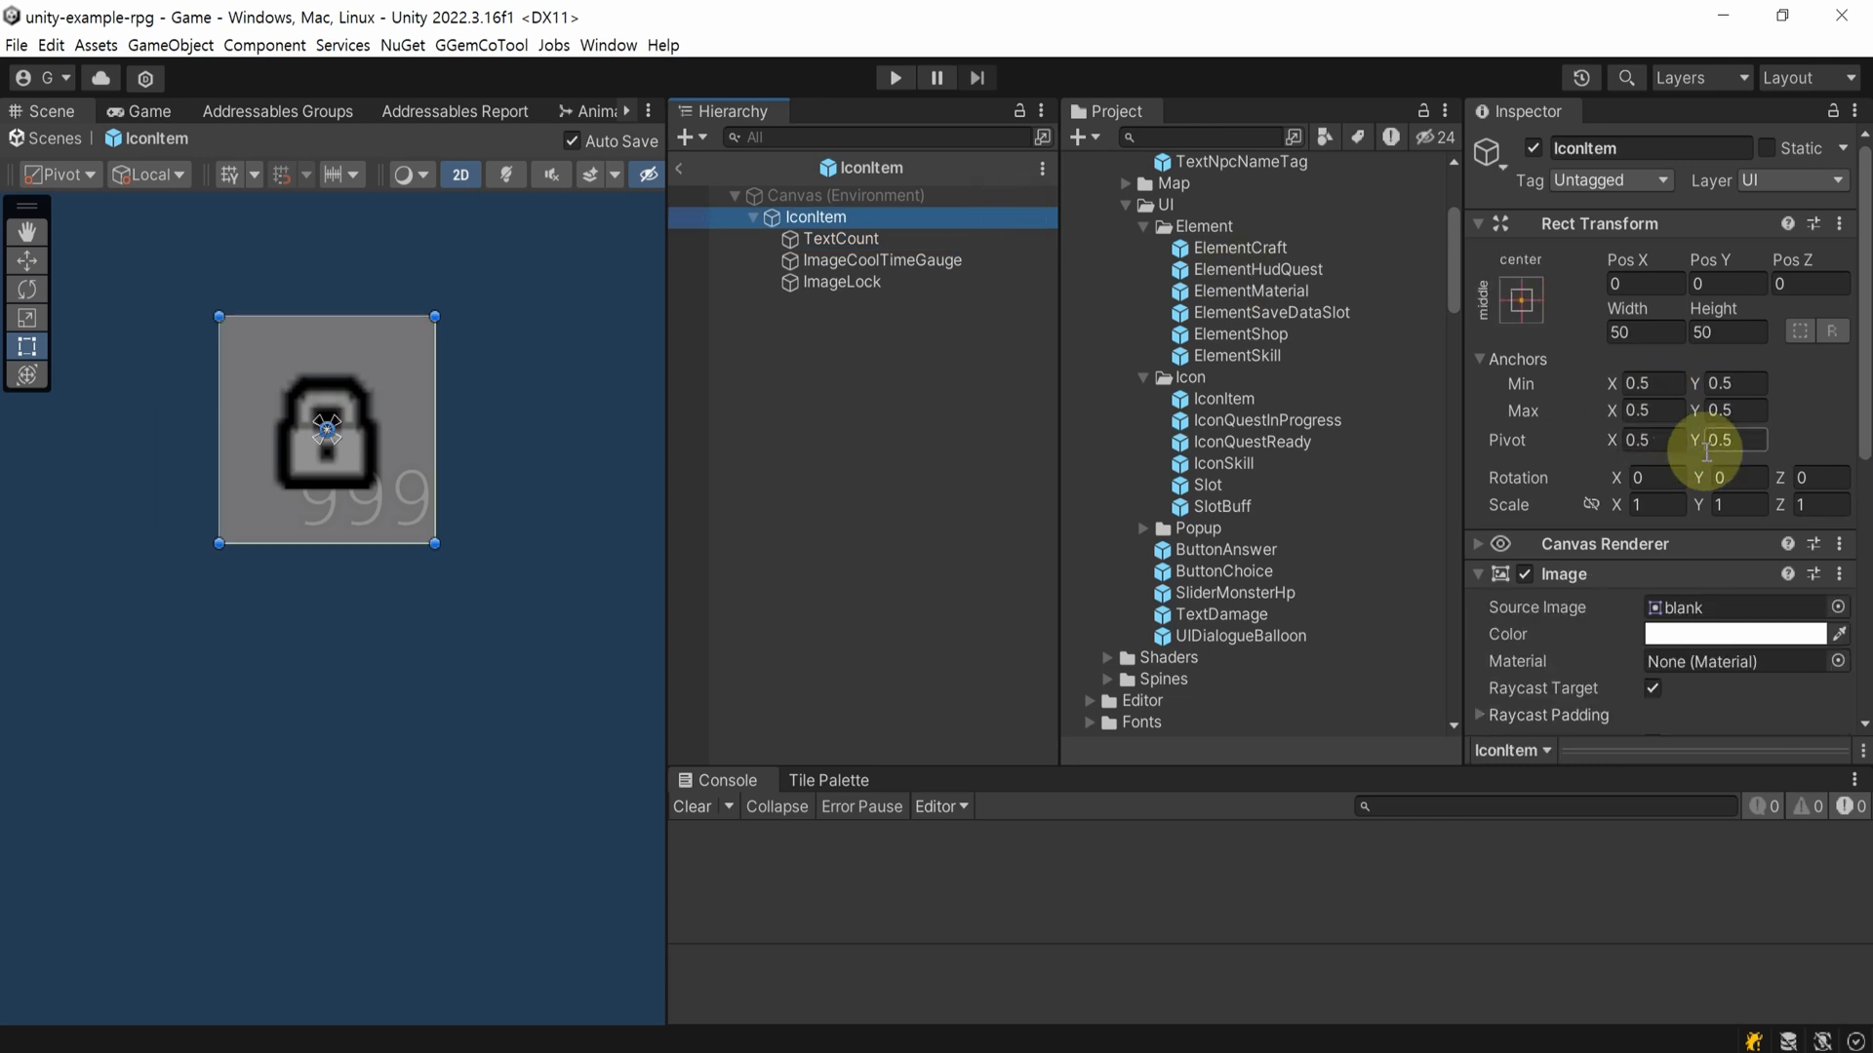
- Set the font size of the prefab's TextCount to 30, return to the Game scene and save
{"action": "left_click", "coordinate": [985, 239]}
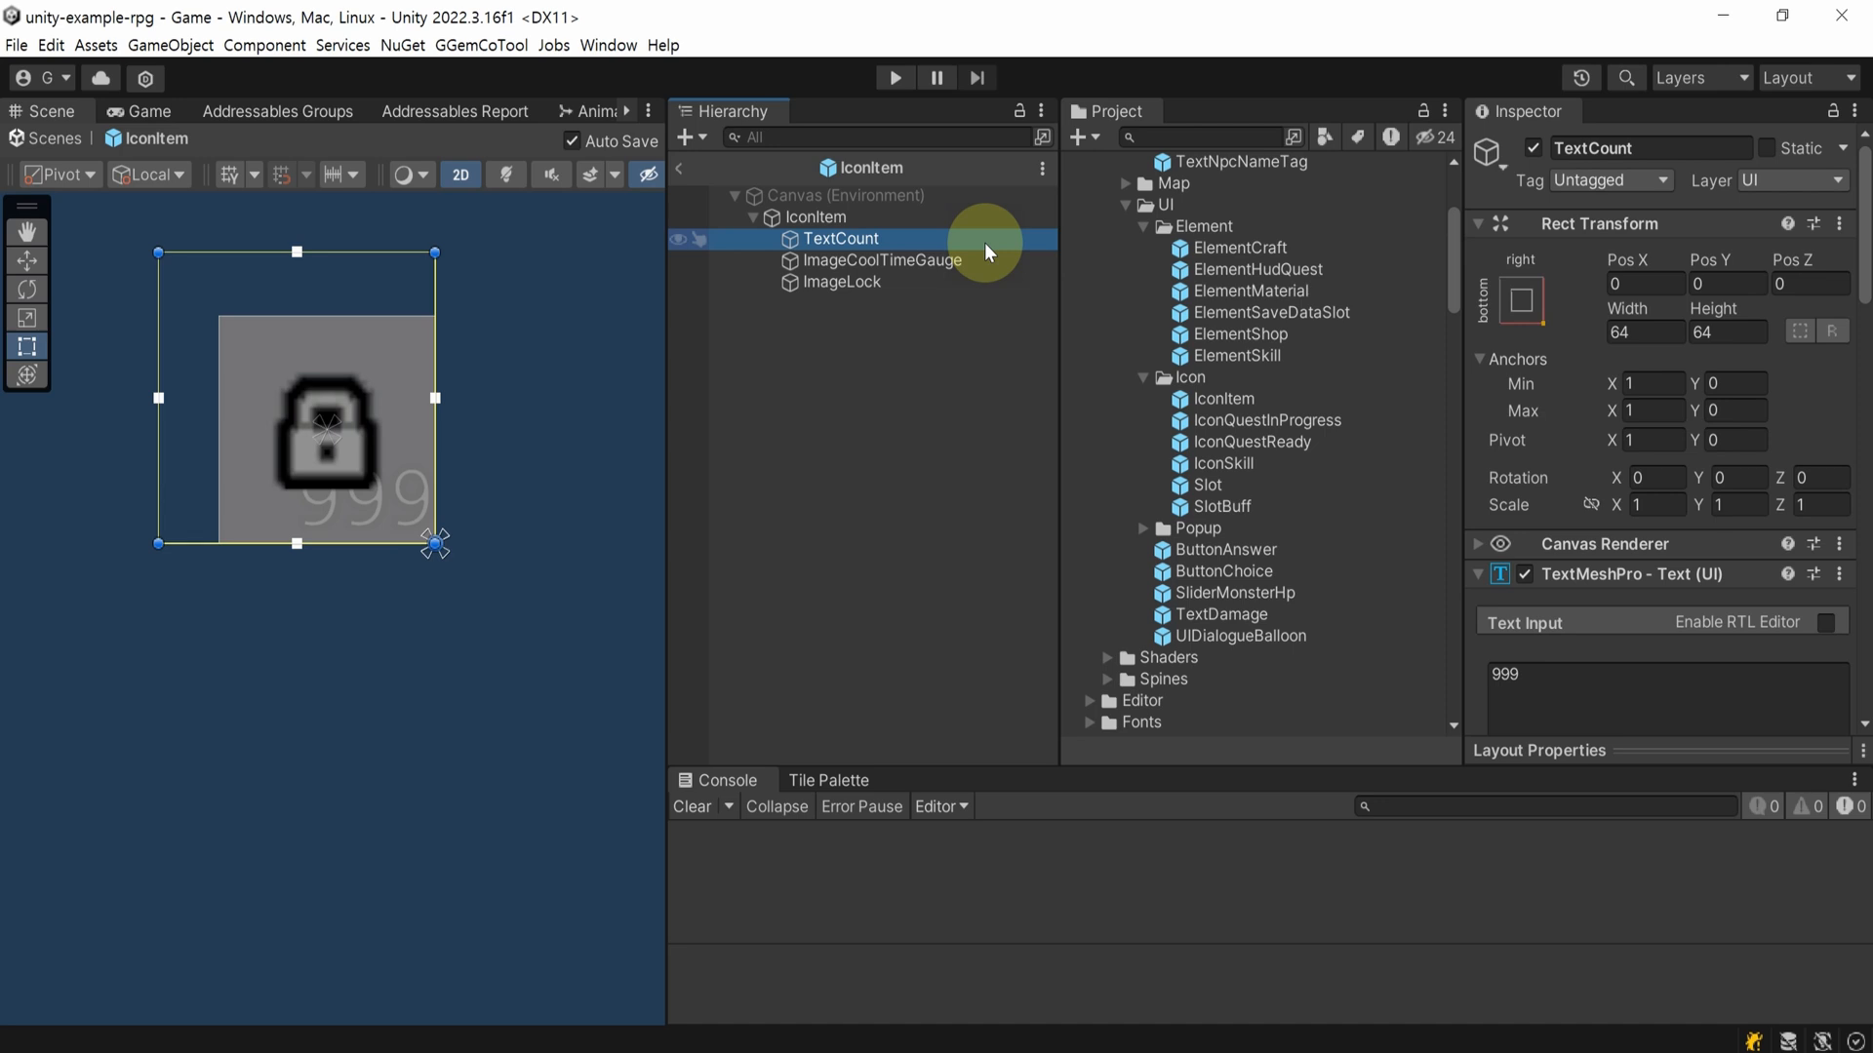
{"action": "scroll", "coordinate": [1601, 355], "scroll_direction": "down", "scroll_amount": 8}
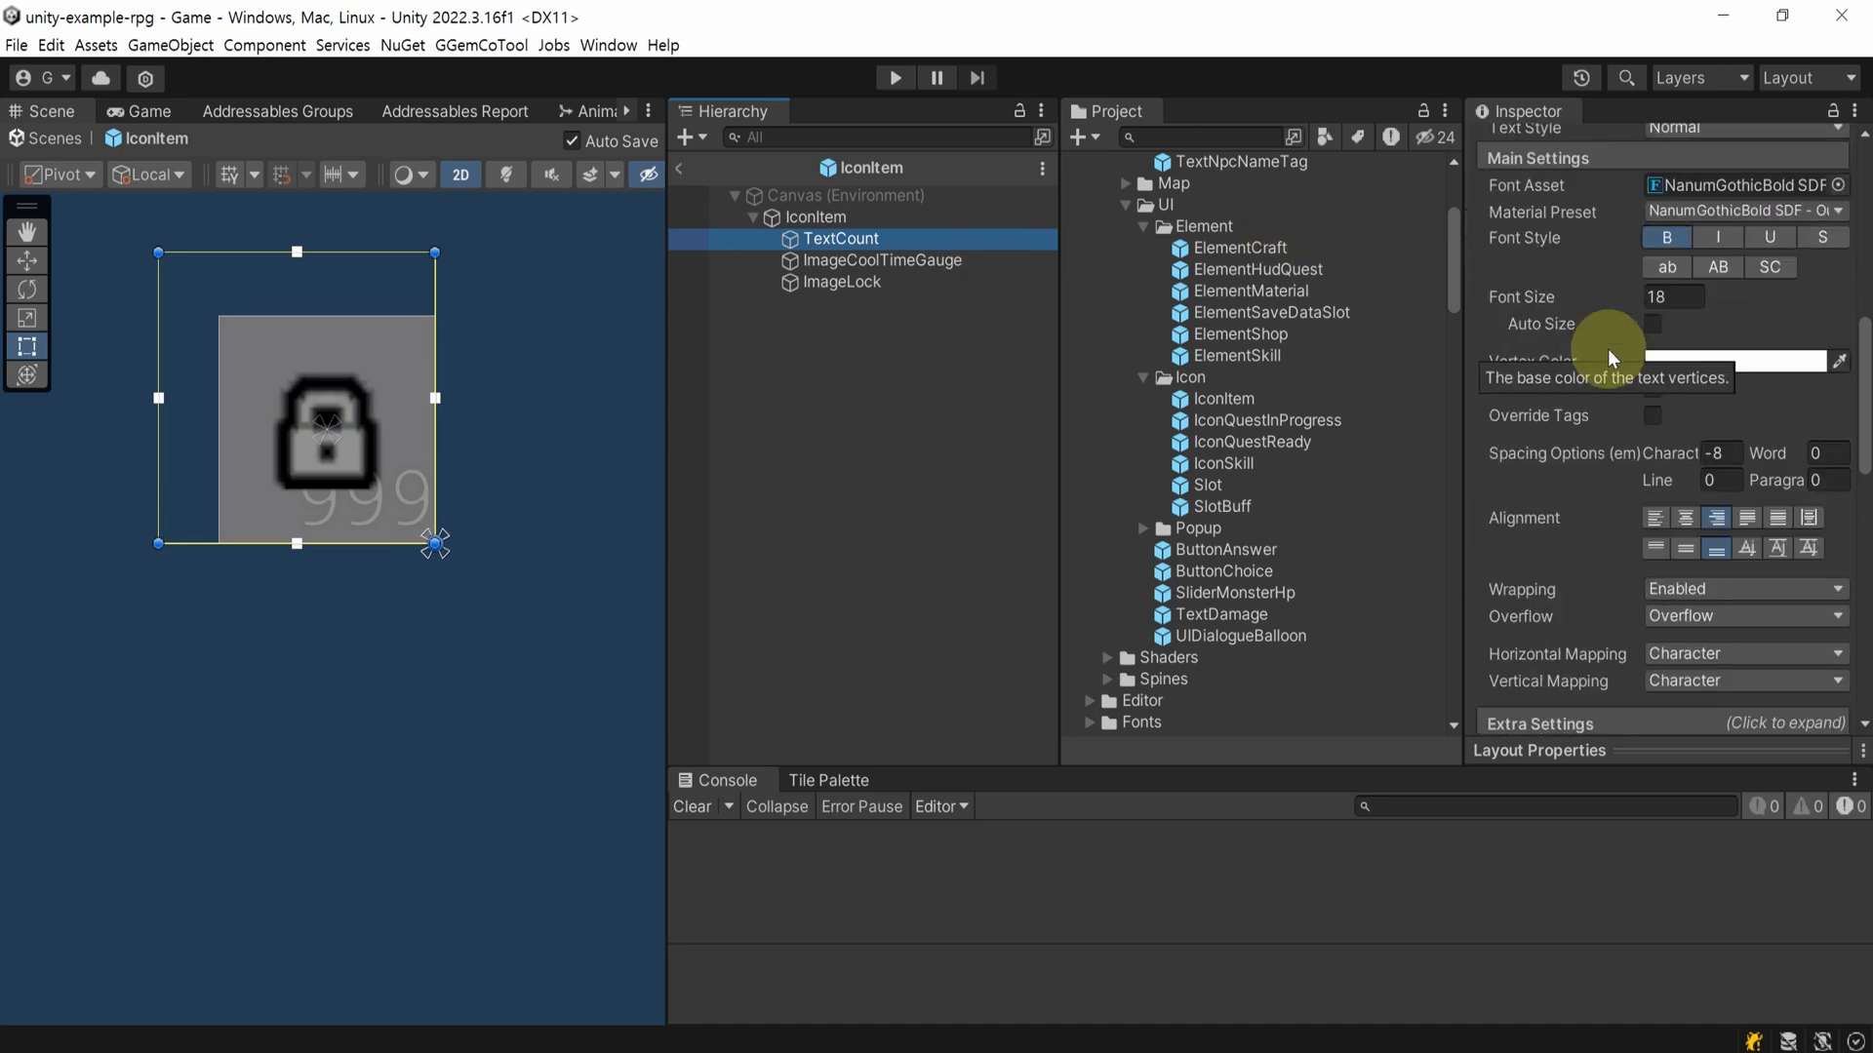
{"action": "left_click", "coordinate": [1671, 297]}
{"action": "type", "text": "30"}
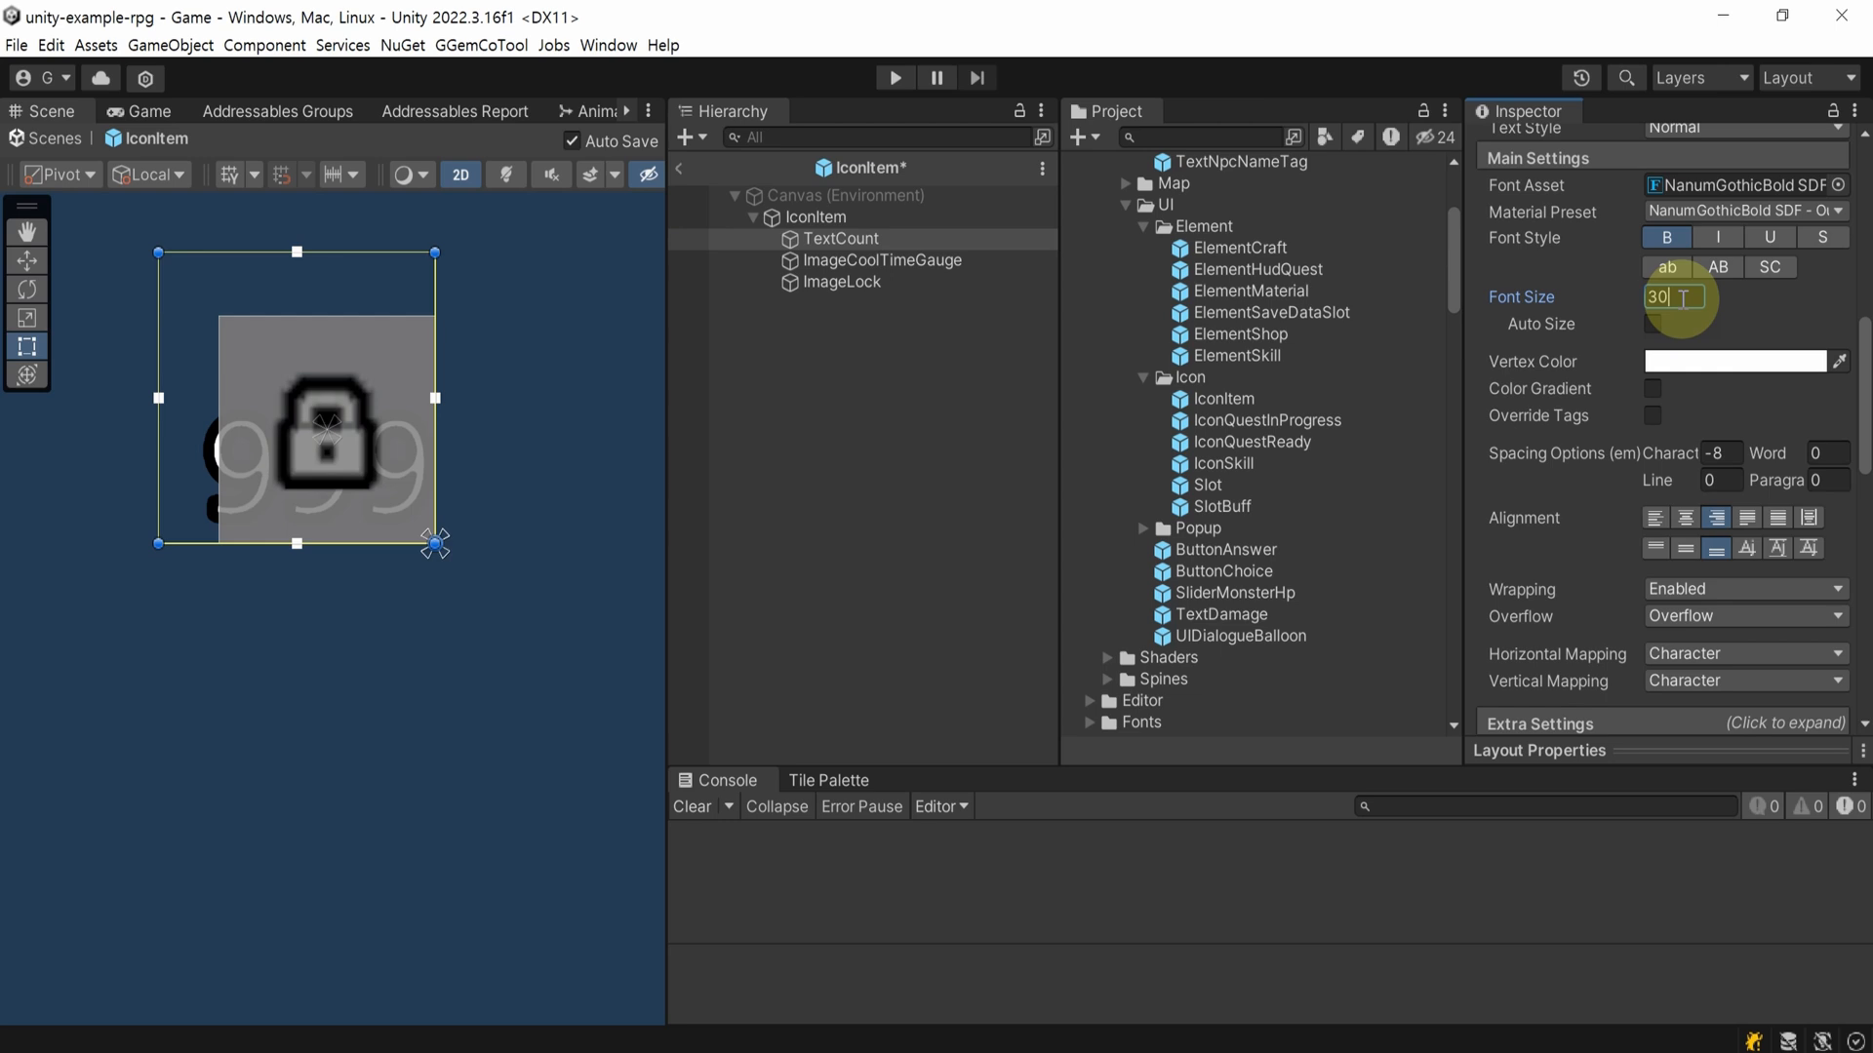
{"action": "key", "text": "Return"}
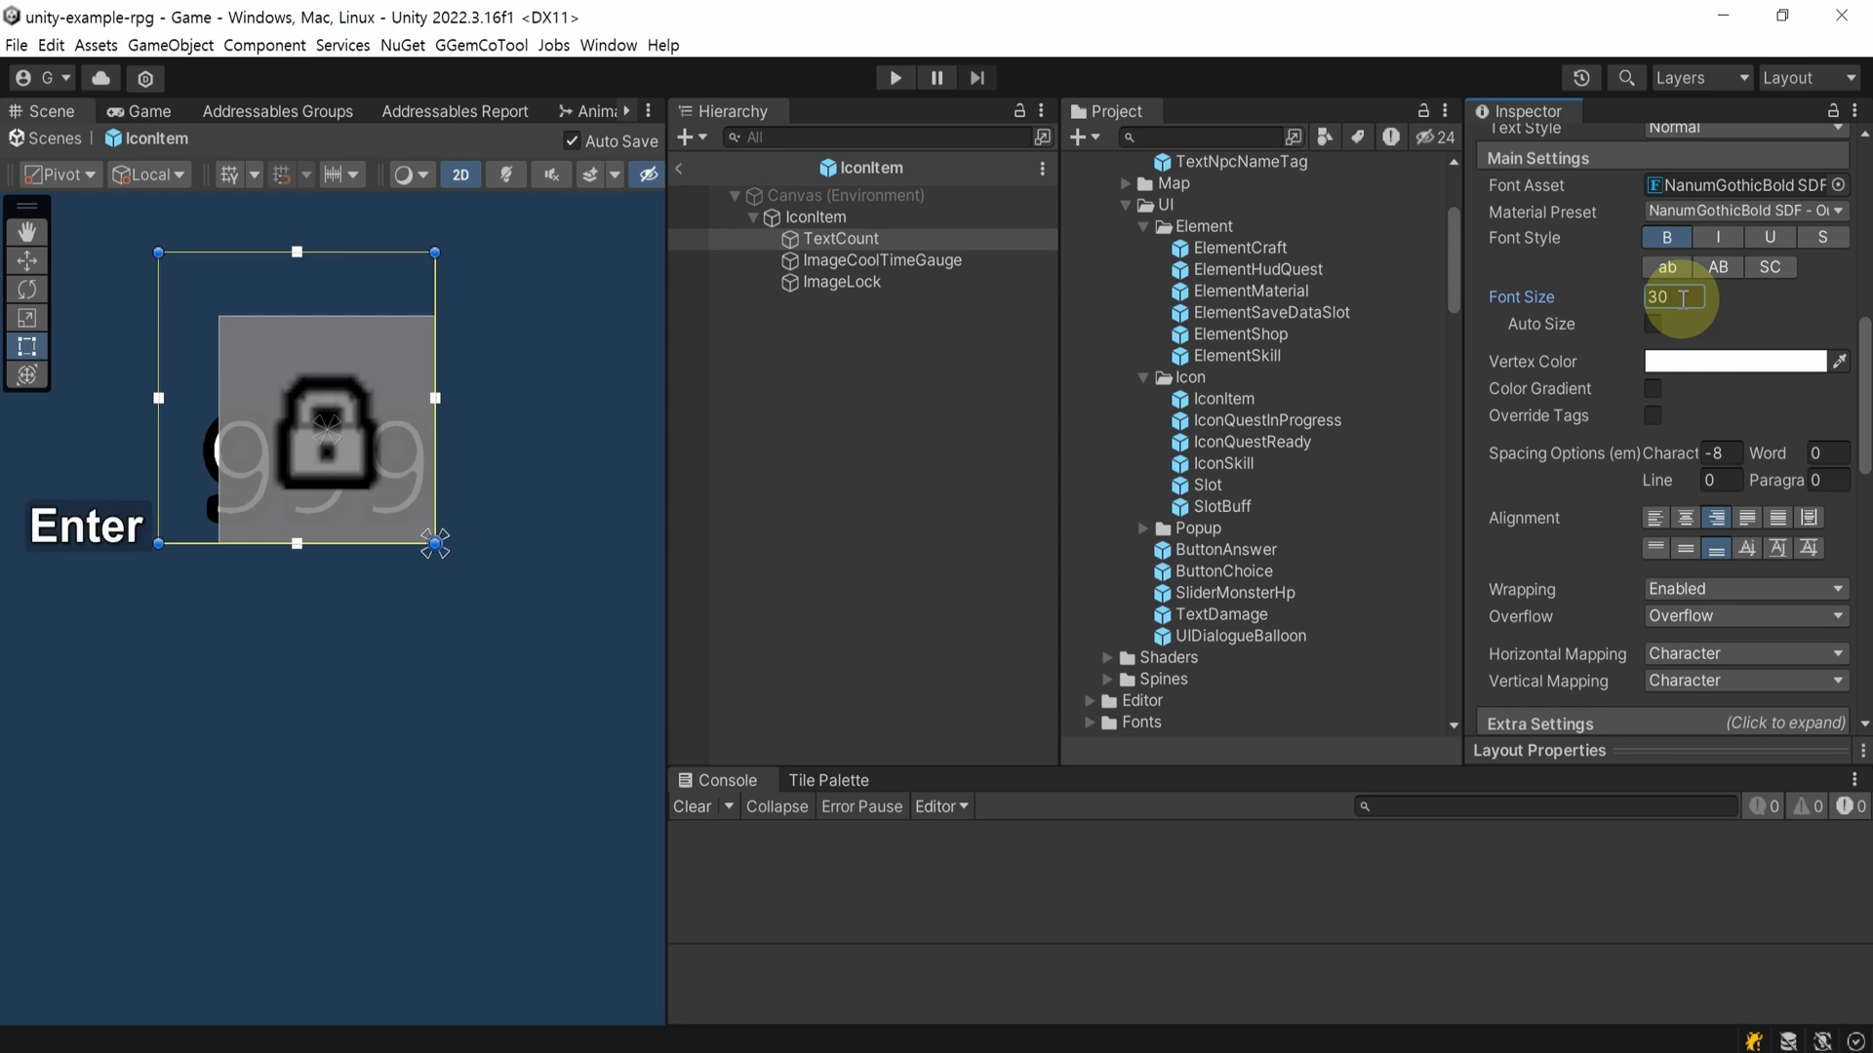
{"action": "left_click", "coordinate": [39, 139]}
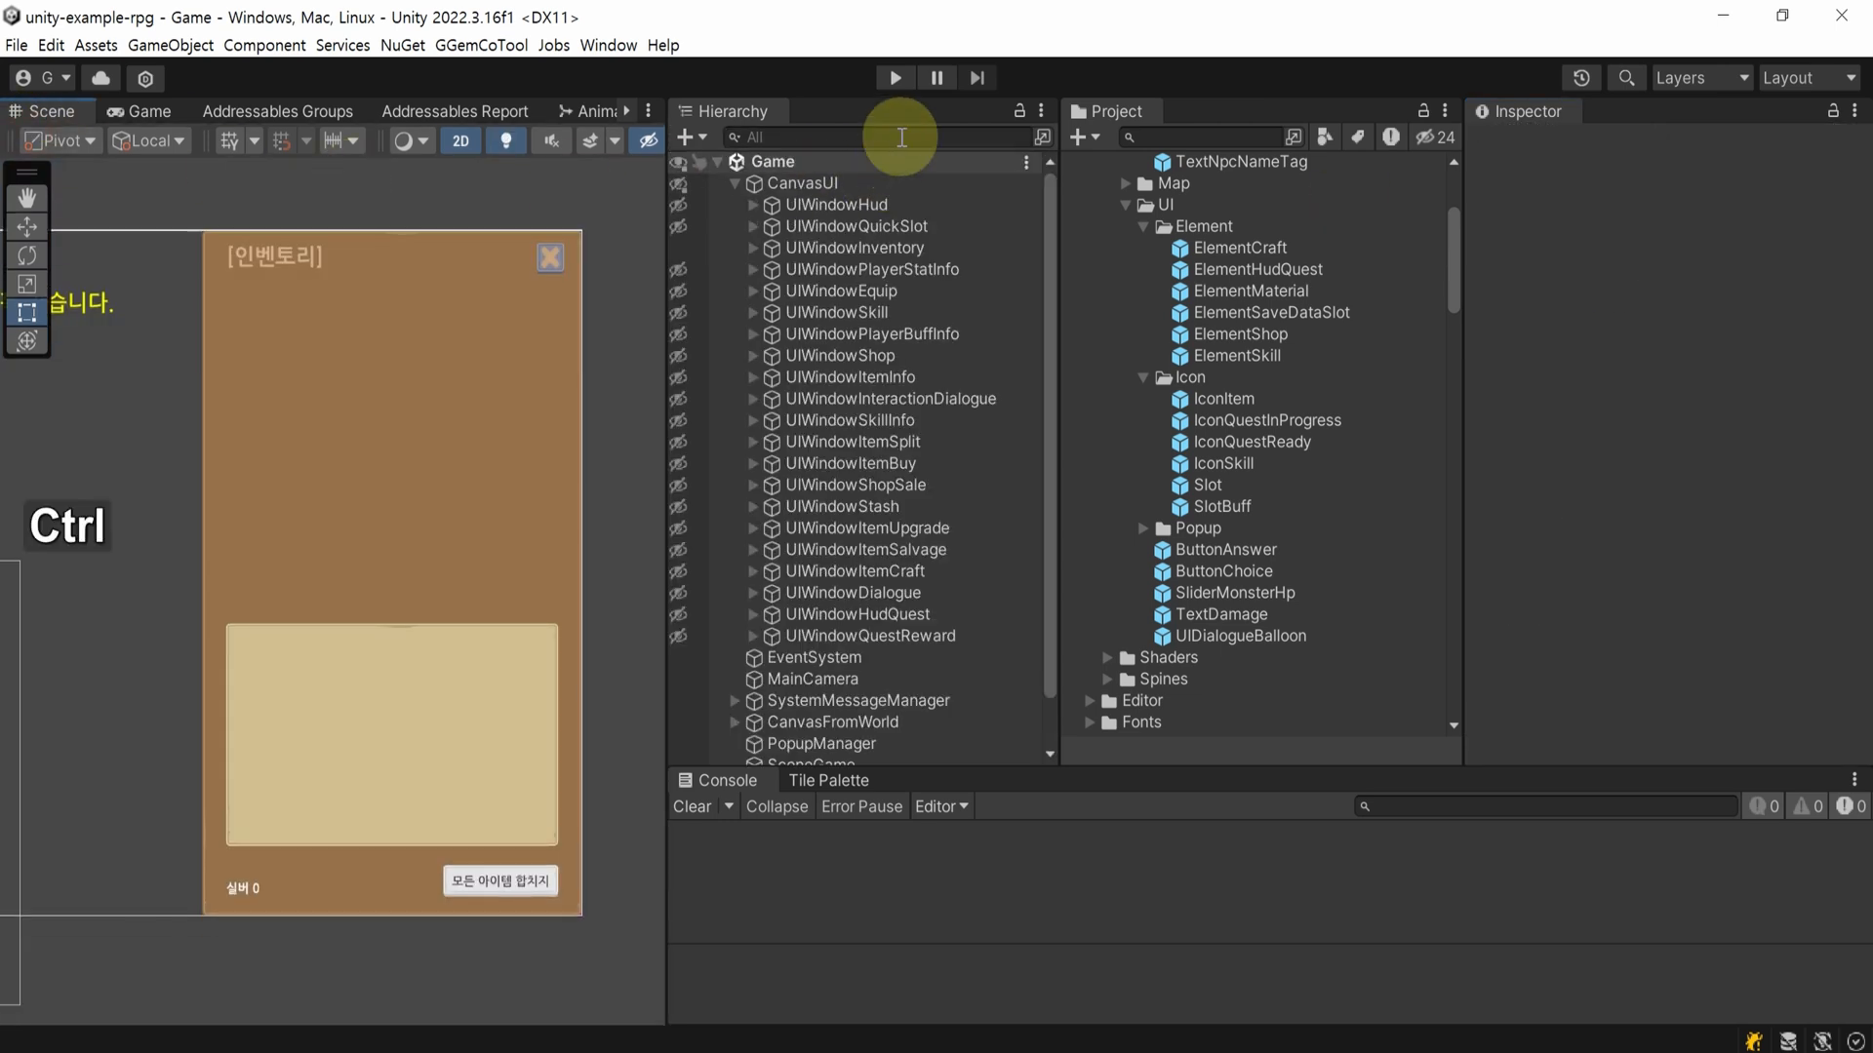
{"action": "key", "text": "ctrl+s"}
- Run the game with 계속, enlarge the game view, and check the item count text on the icons in the inventory
{"action": "left_click", "coordinate": [896, 77]}
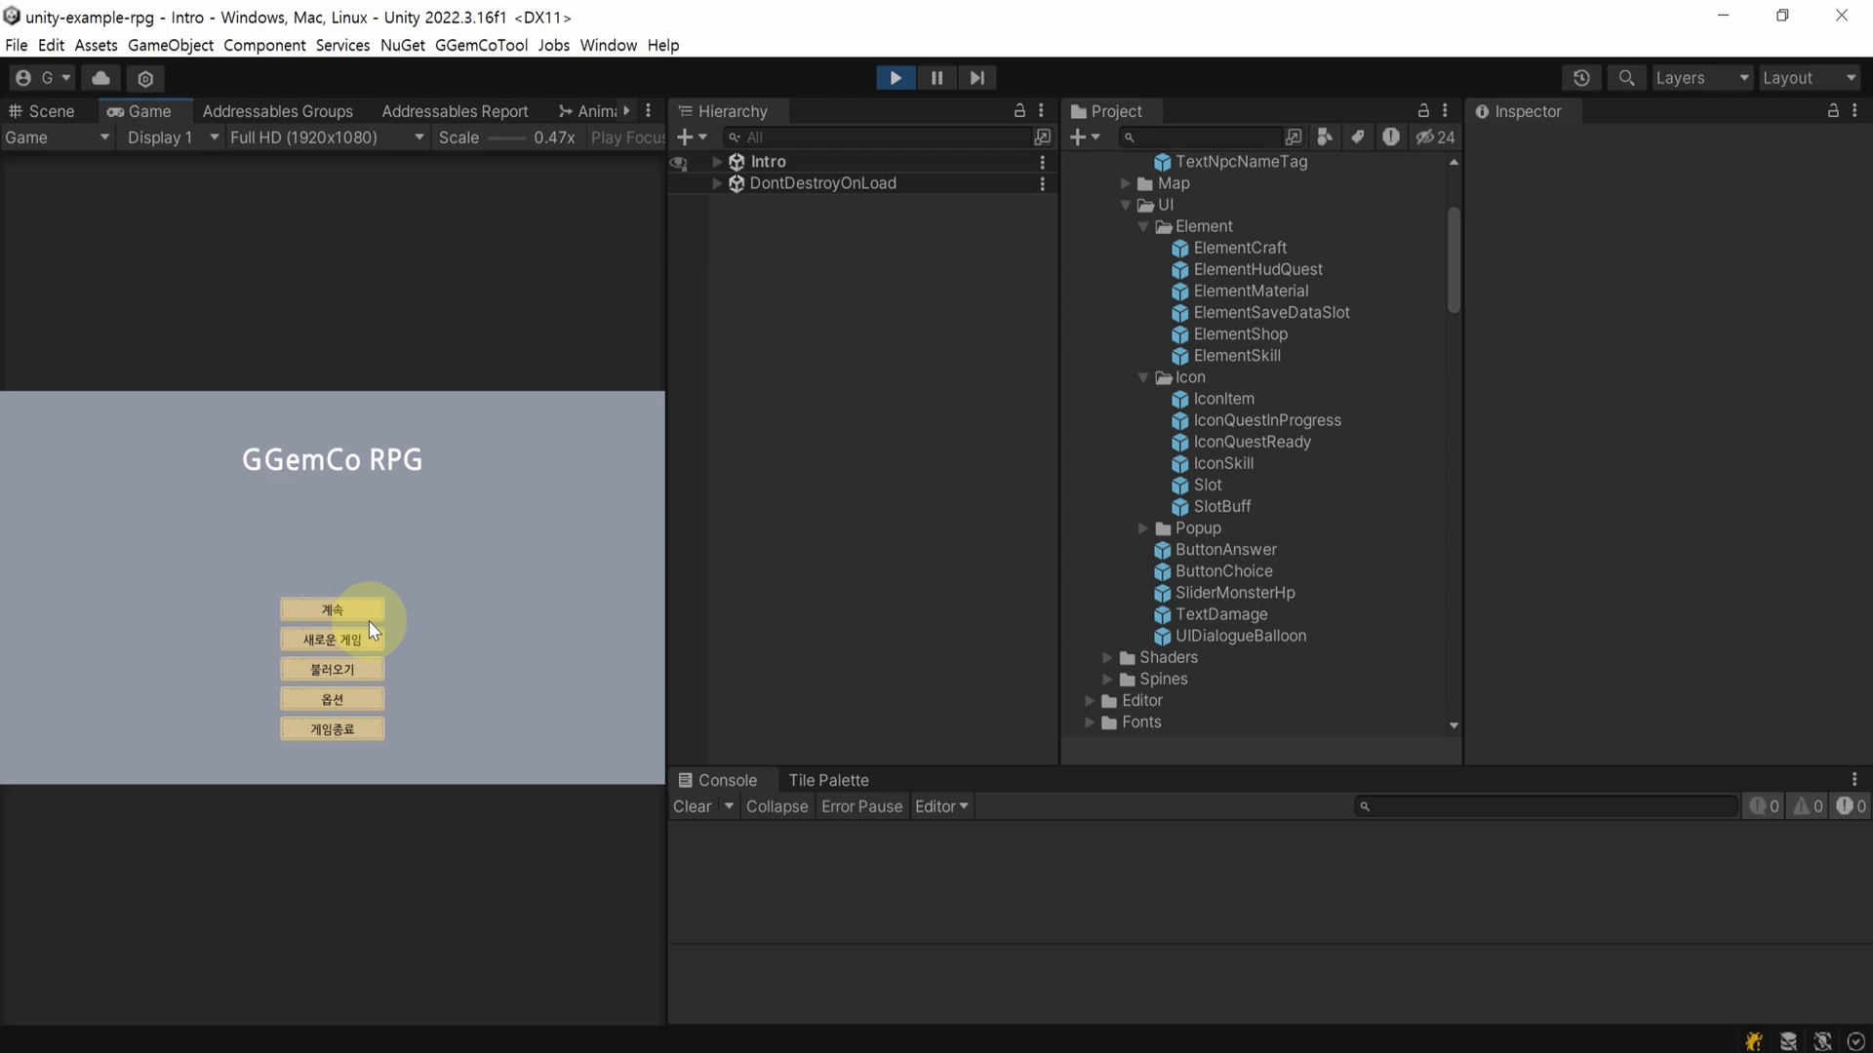
{"action": "left_click", "coordinate": [374, 636]}
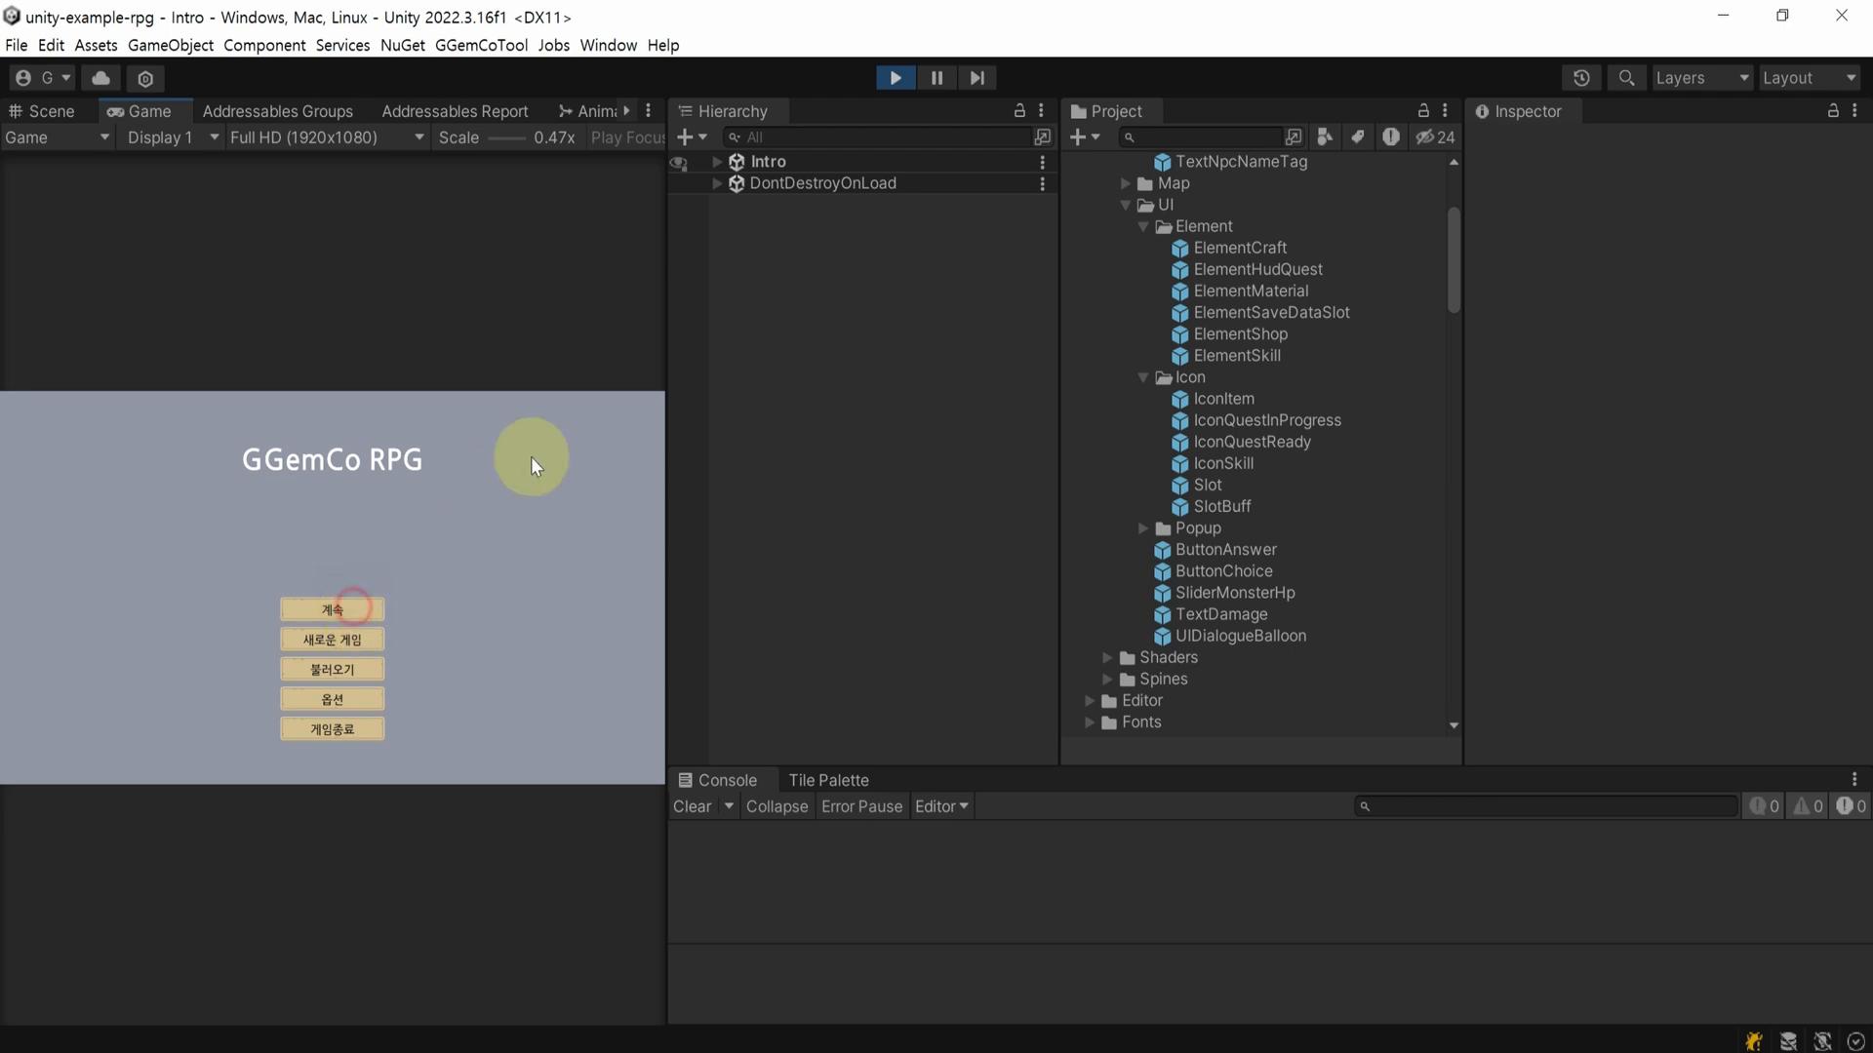
{"action": "left_click_drag", "start_coordinate": [667, 302], "coordinate": [1453, 535]}
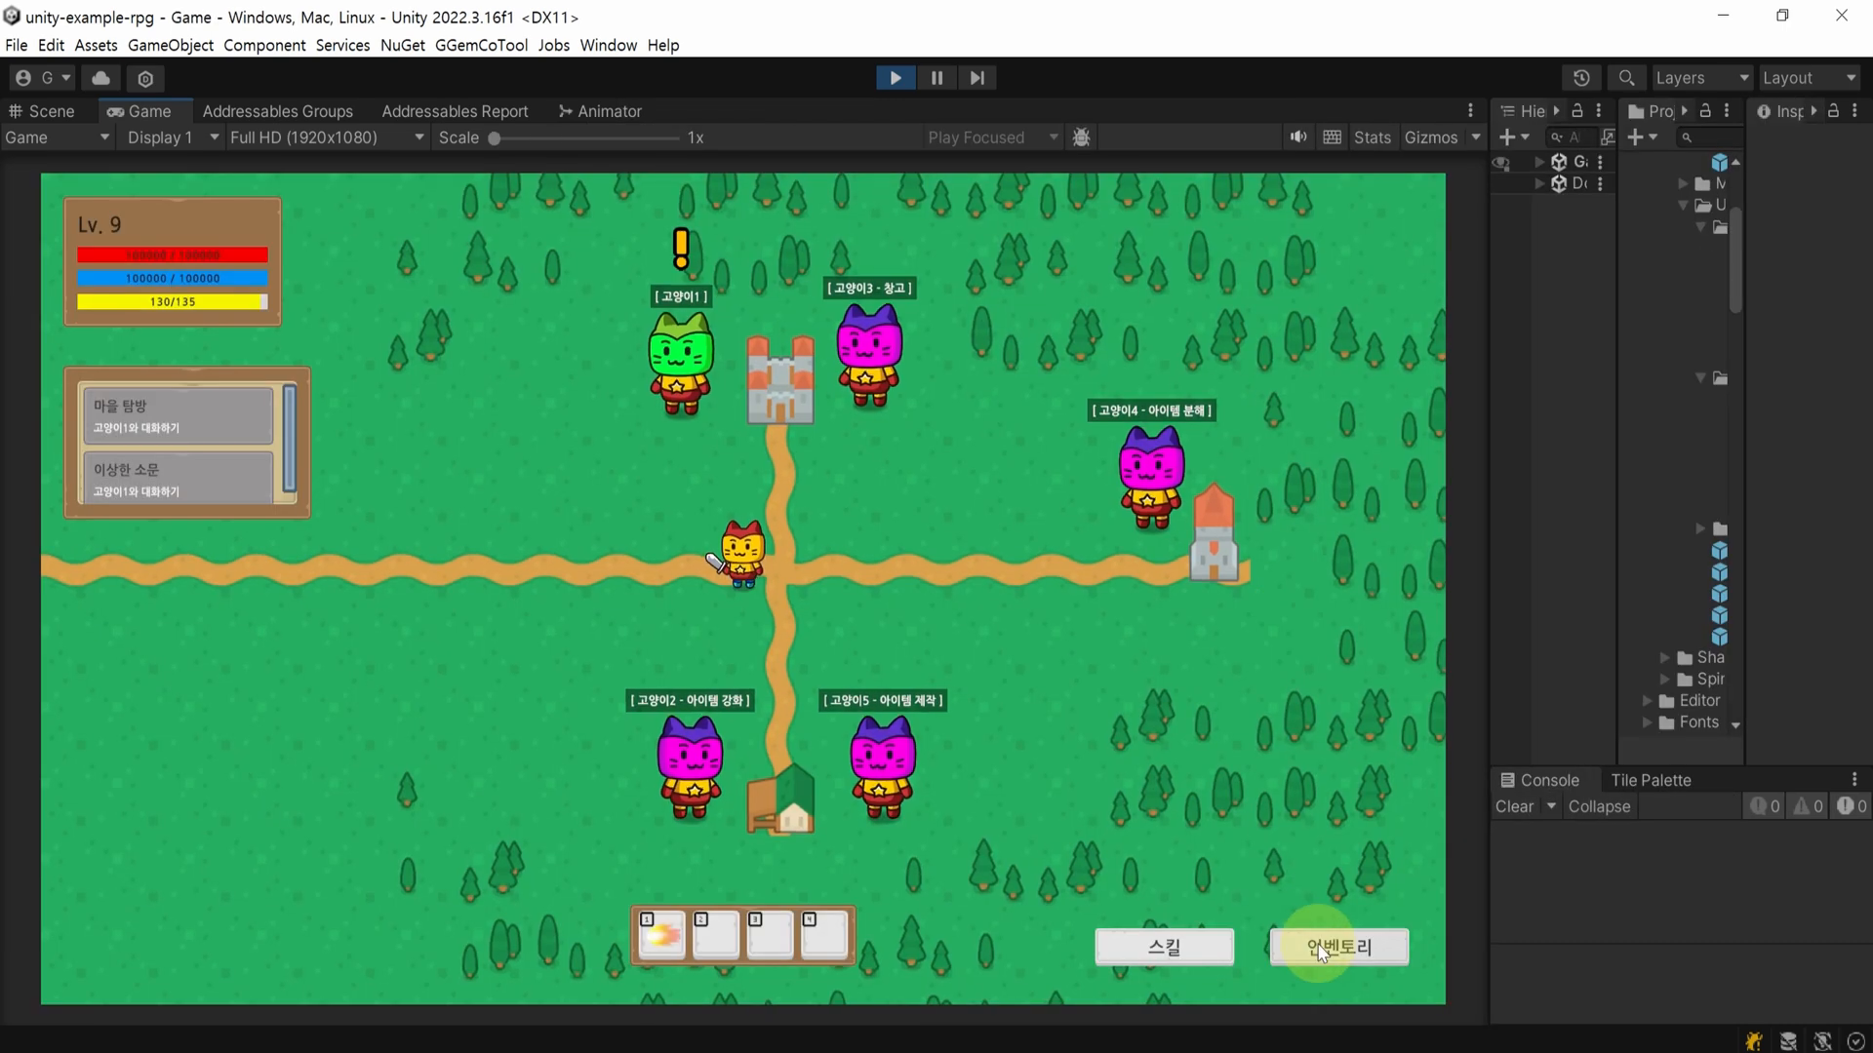
{"action": "left_click", "coordinate": [1320, 953]}
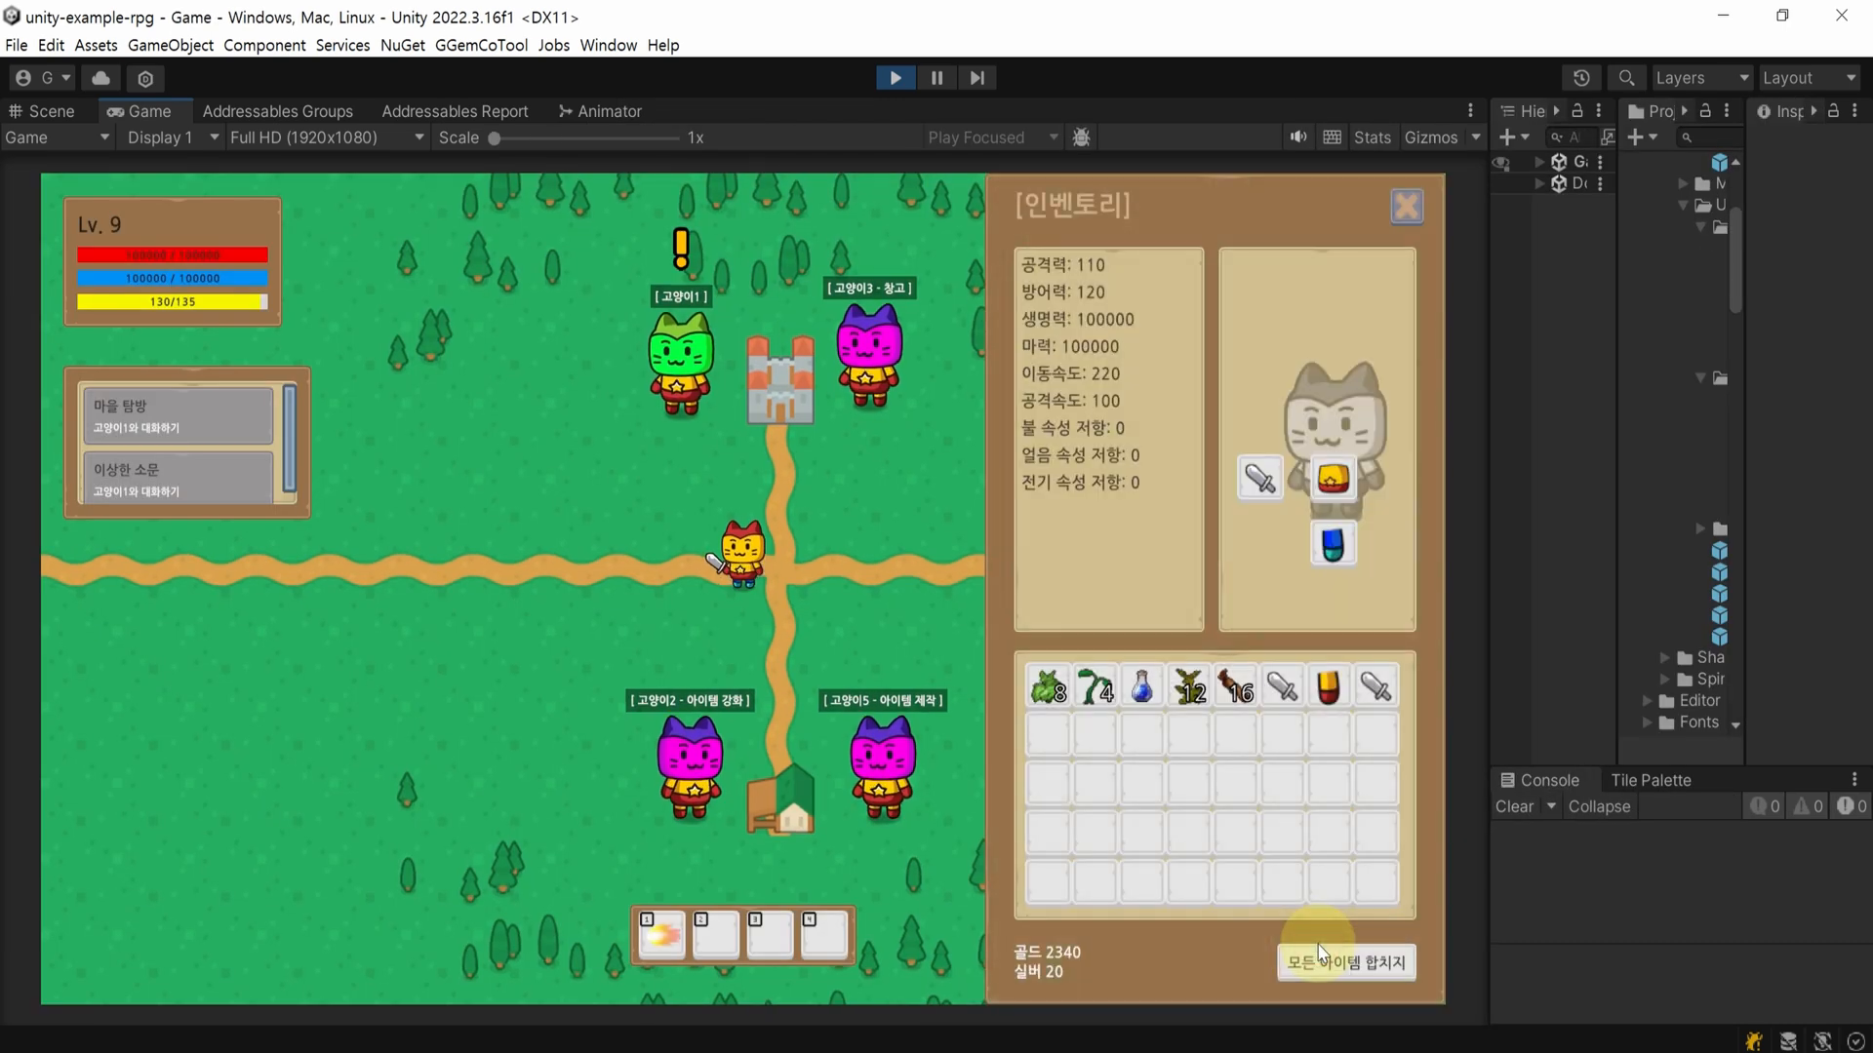
{"action": "left_click", "coordinate": [1063, 700]}
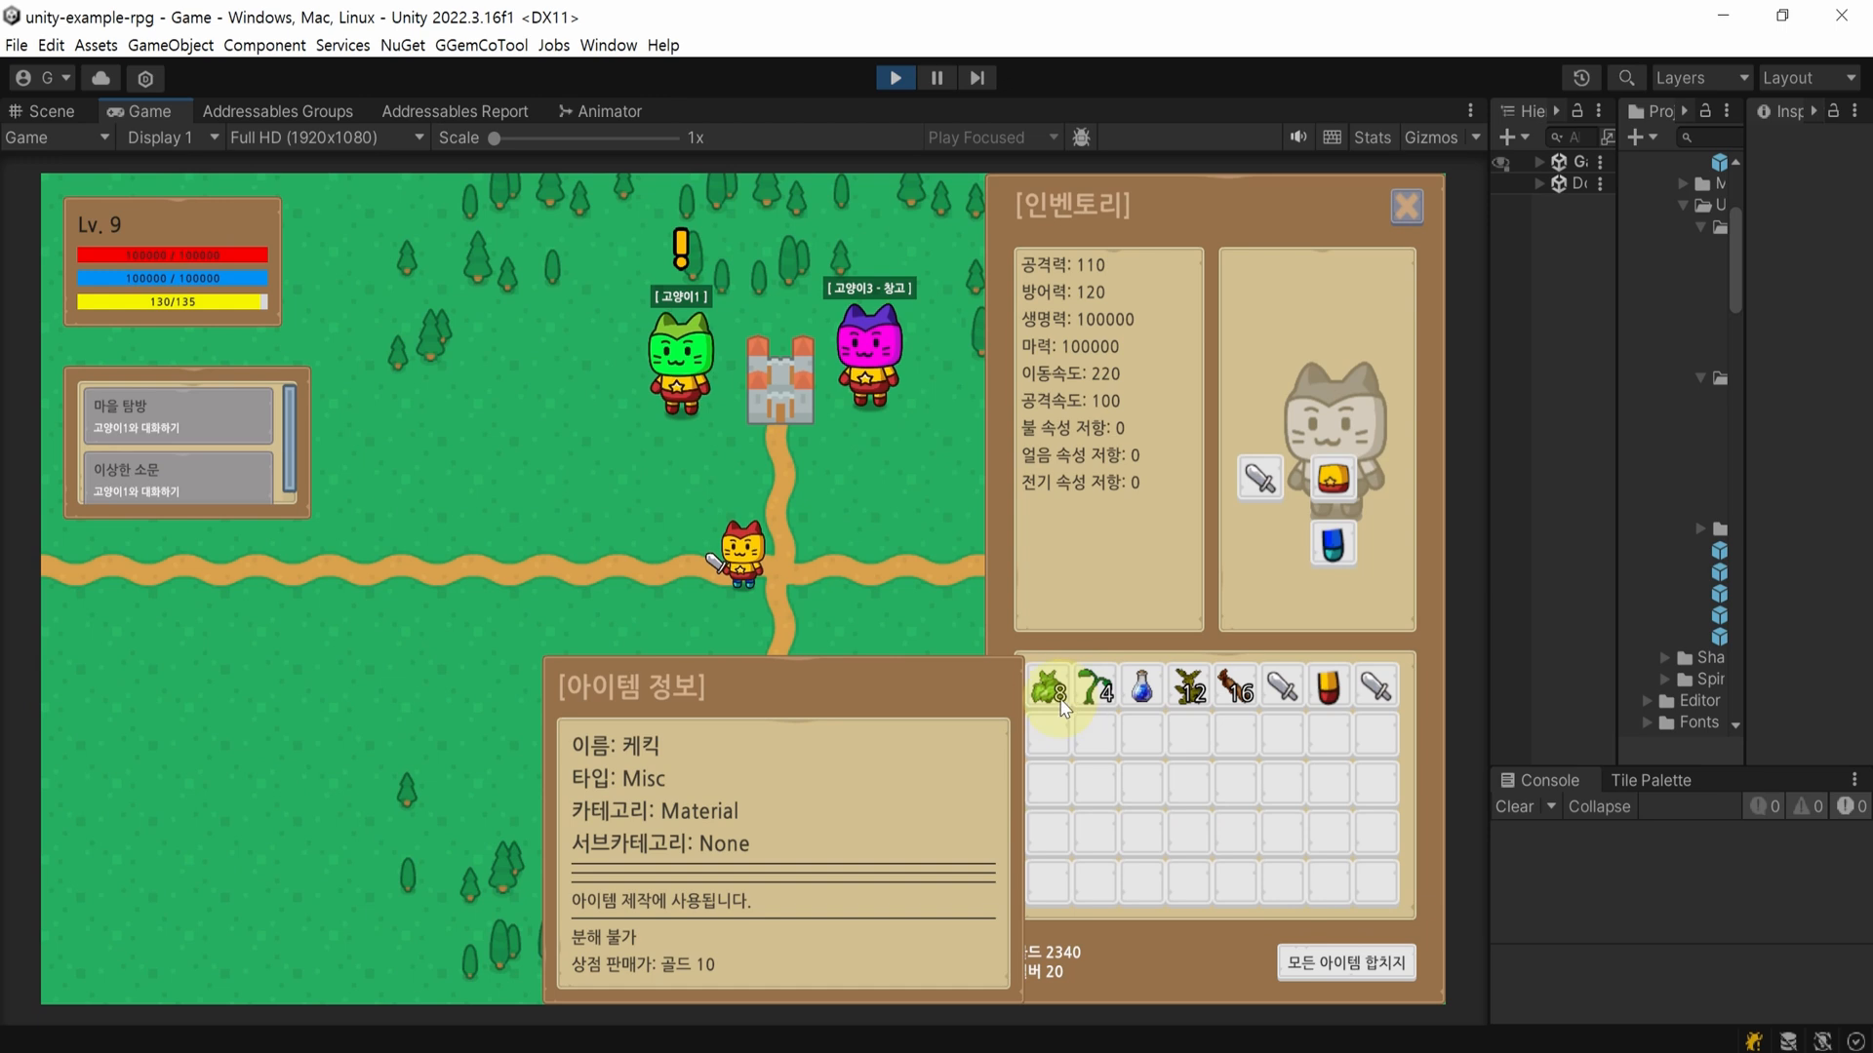
- Stop the game and set the Slot Size of UIWindowInventory to X 84 and Y 84
{"action": "key", "text": "ctrl+p"}
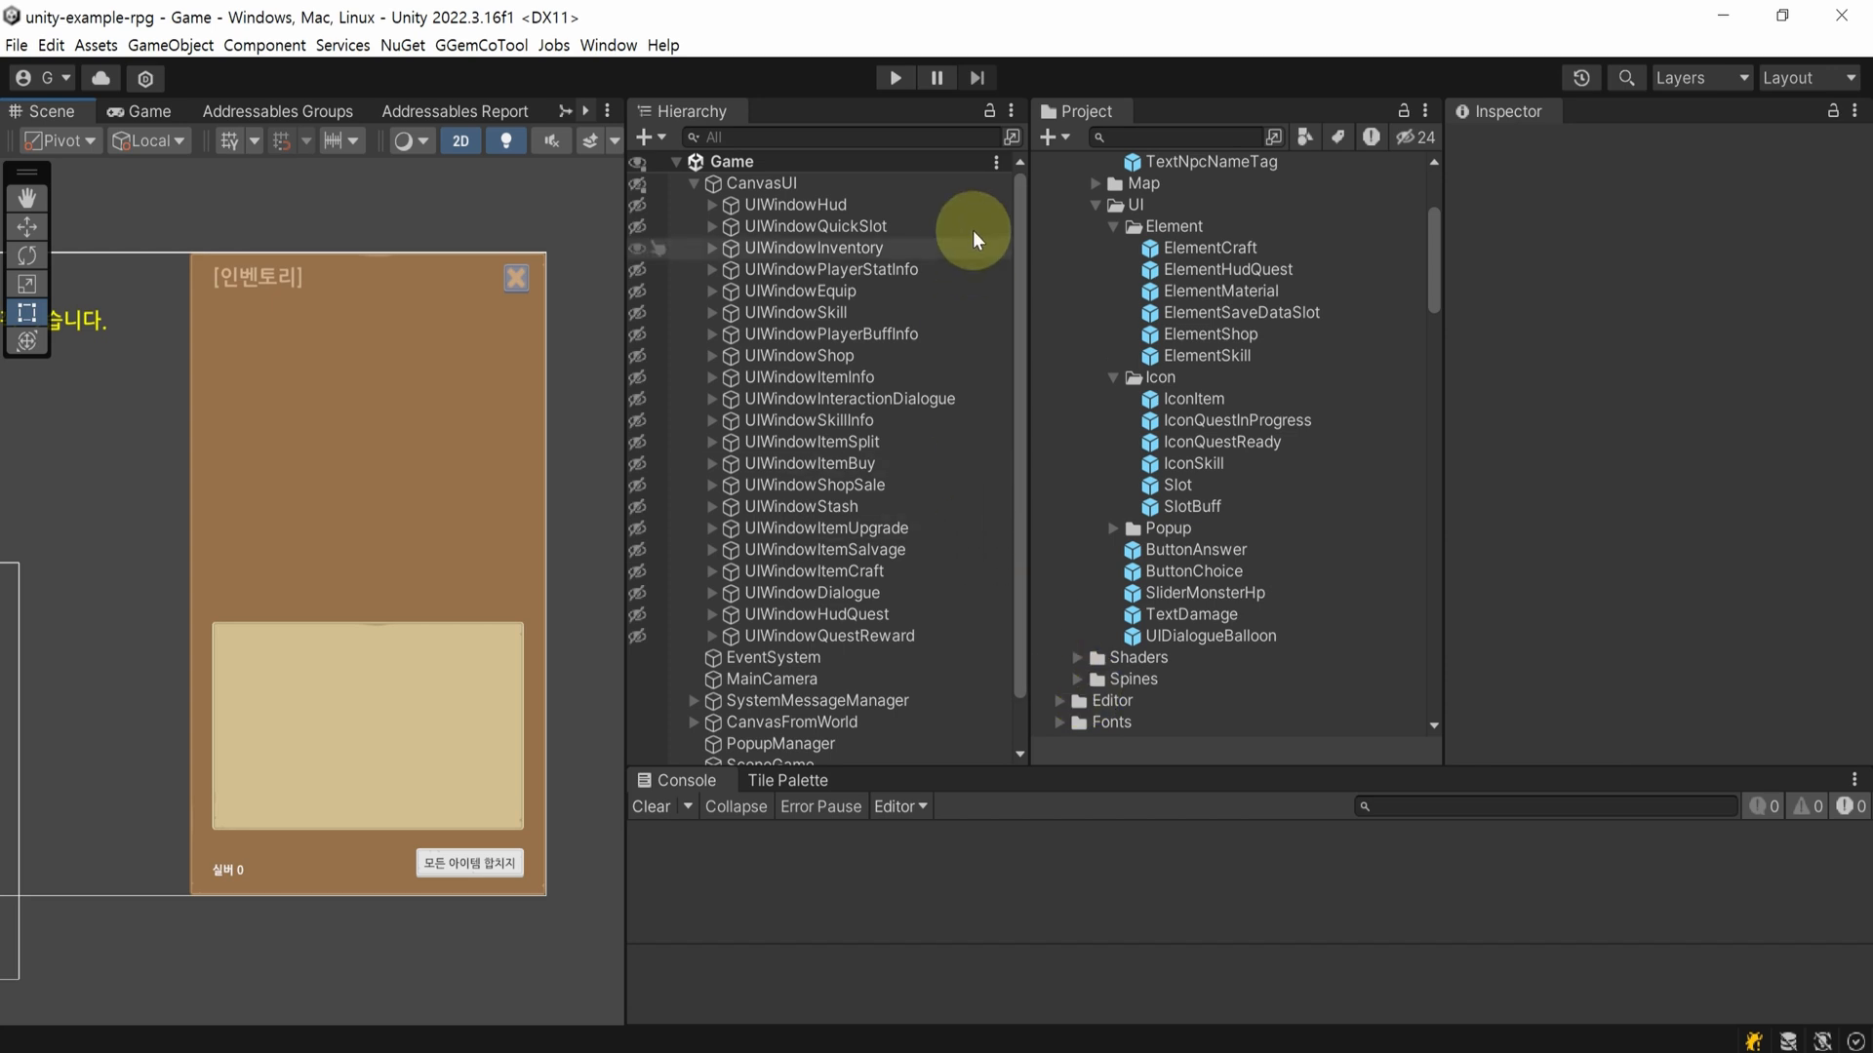
{"action": "left_click", "coordinate": [916, 252]}
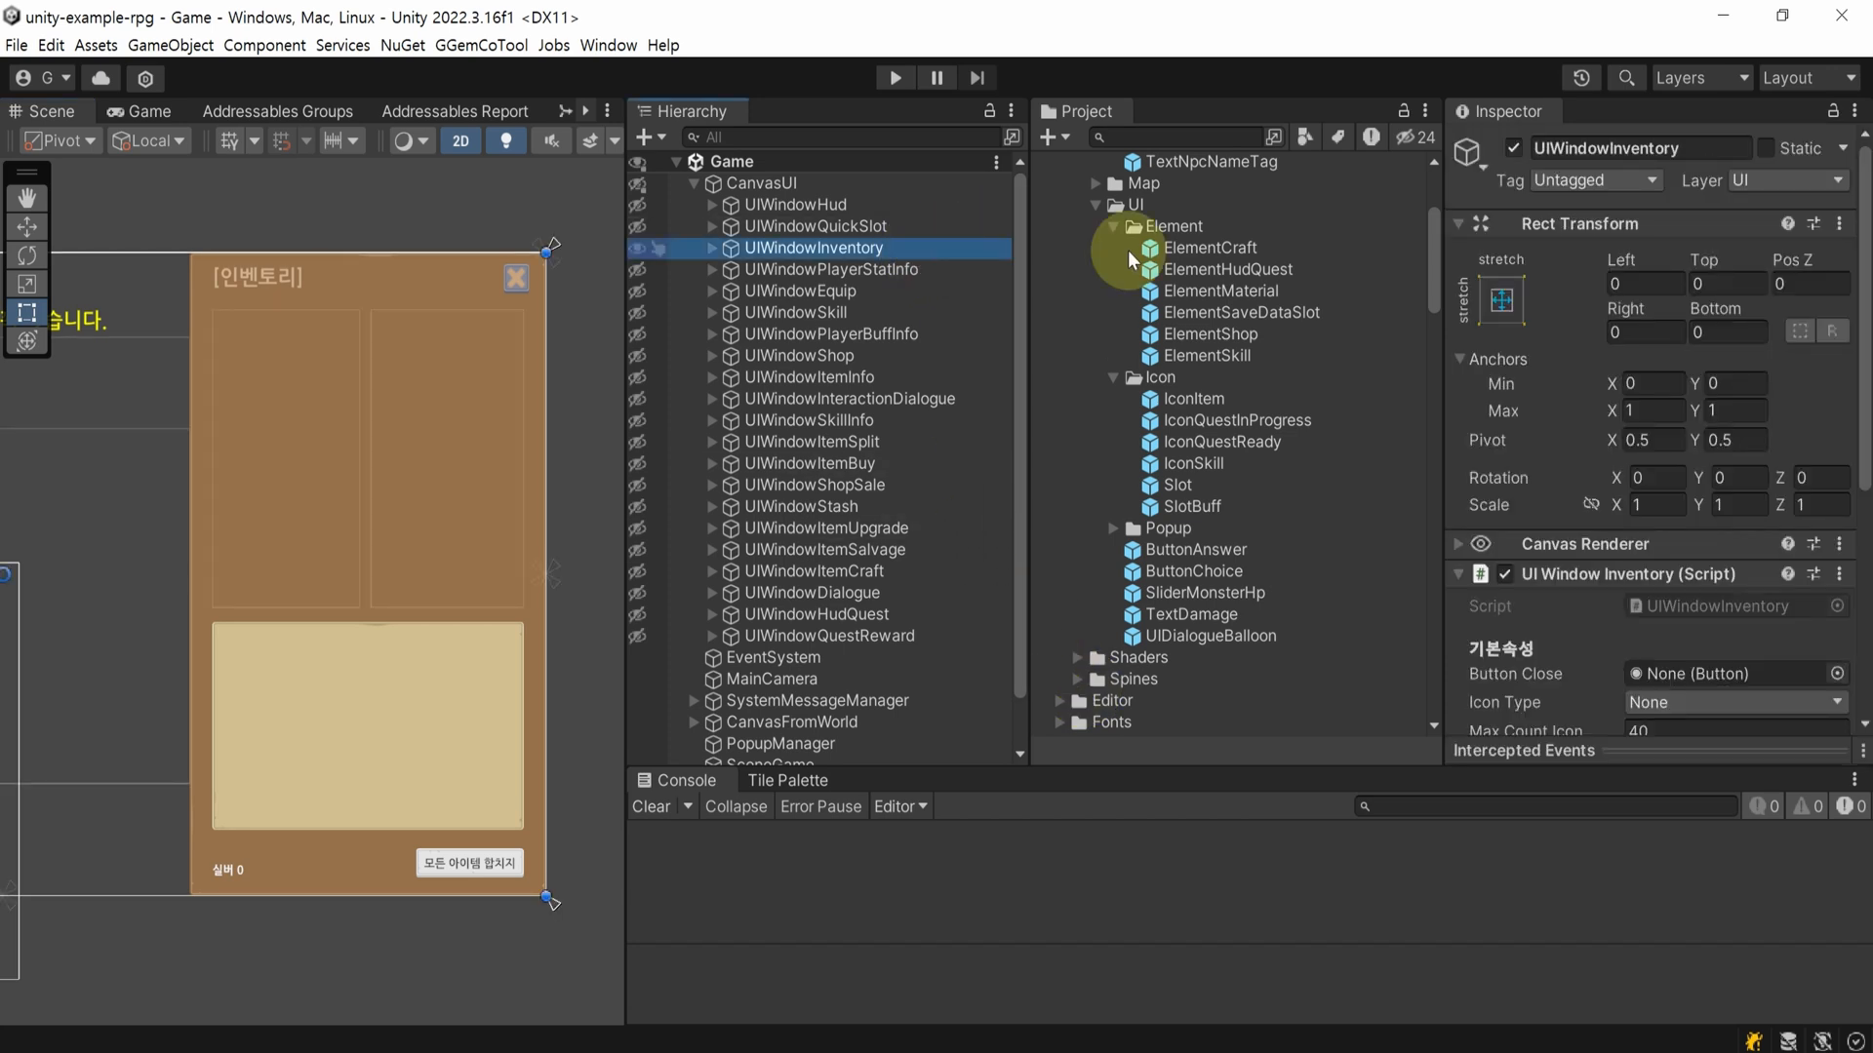
{"action": "scroll", "coordinate": [1677, 492], "scroll_direction": "down", "scroll_amount": 5}
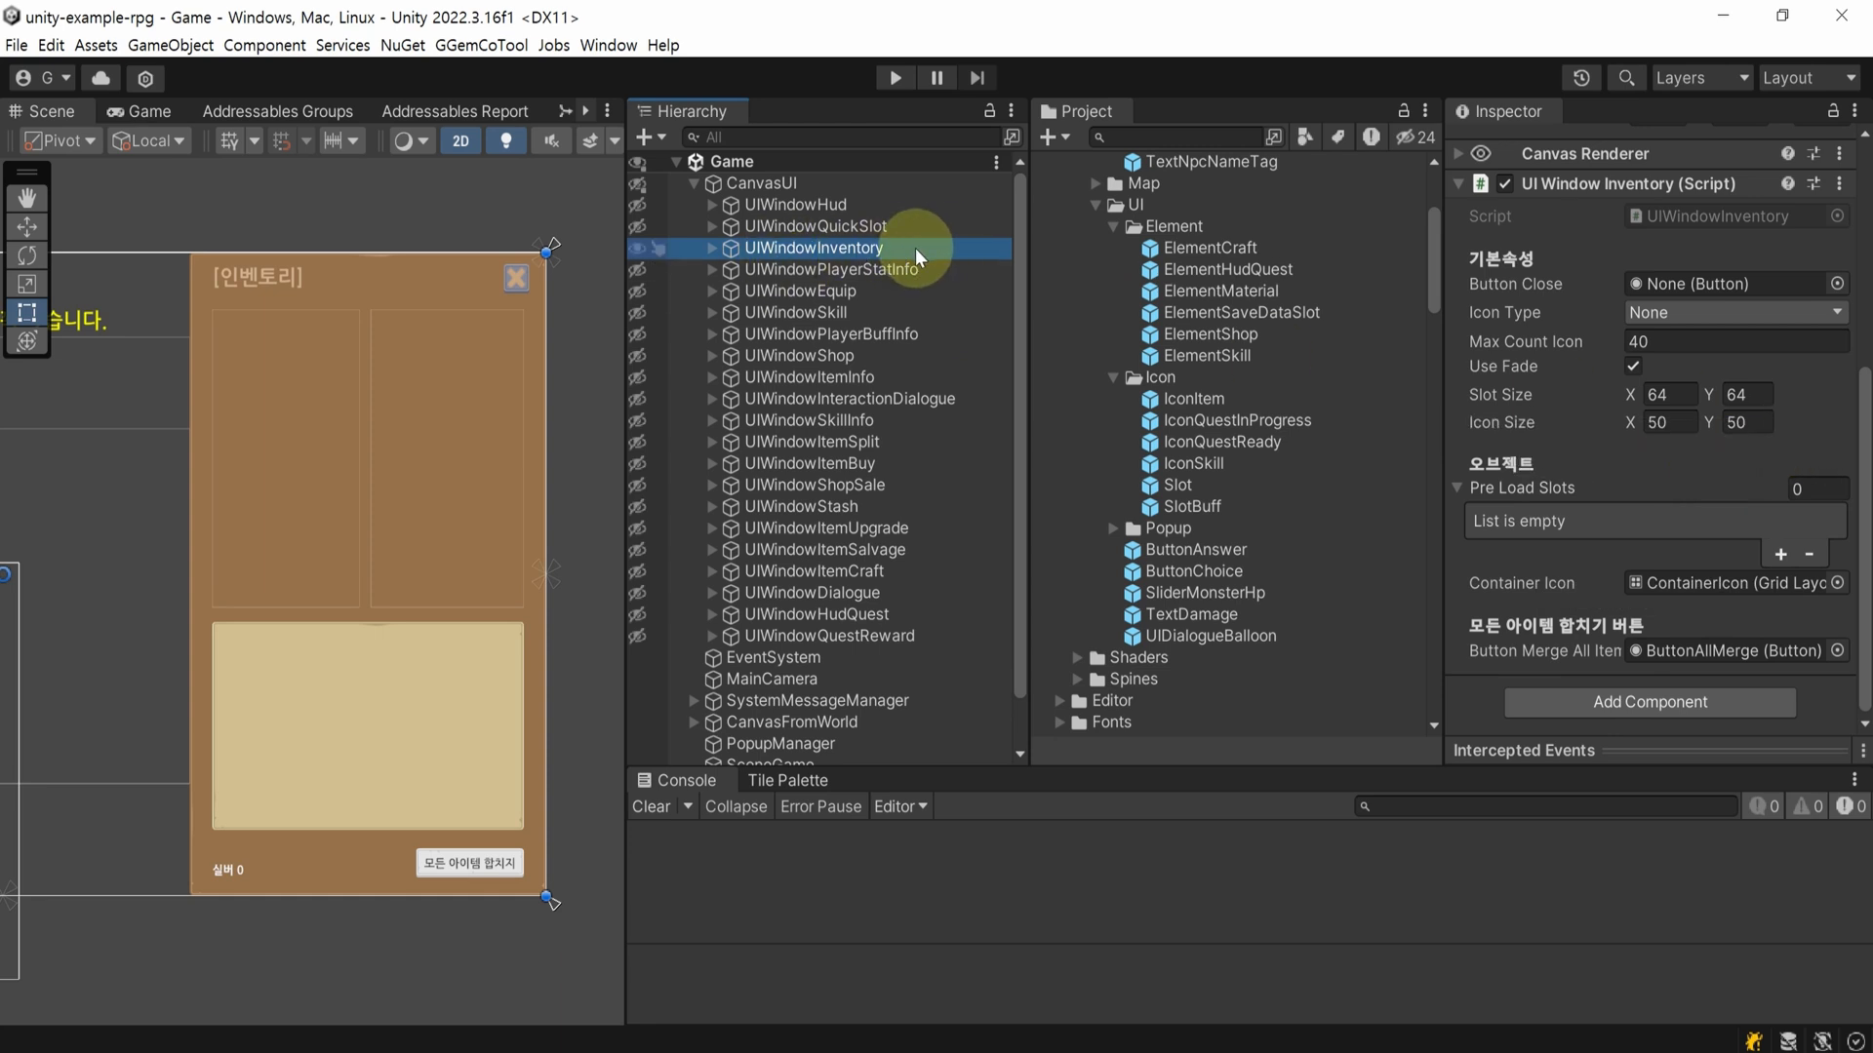
{"action": "left_click", "coordinate": [1674, 400]}
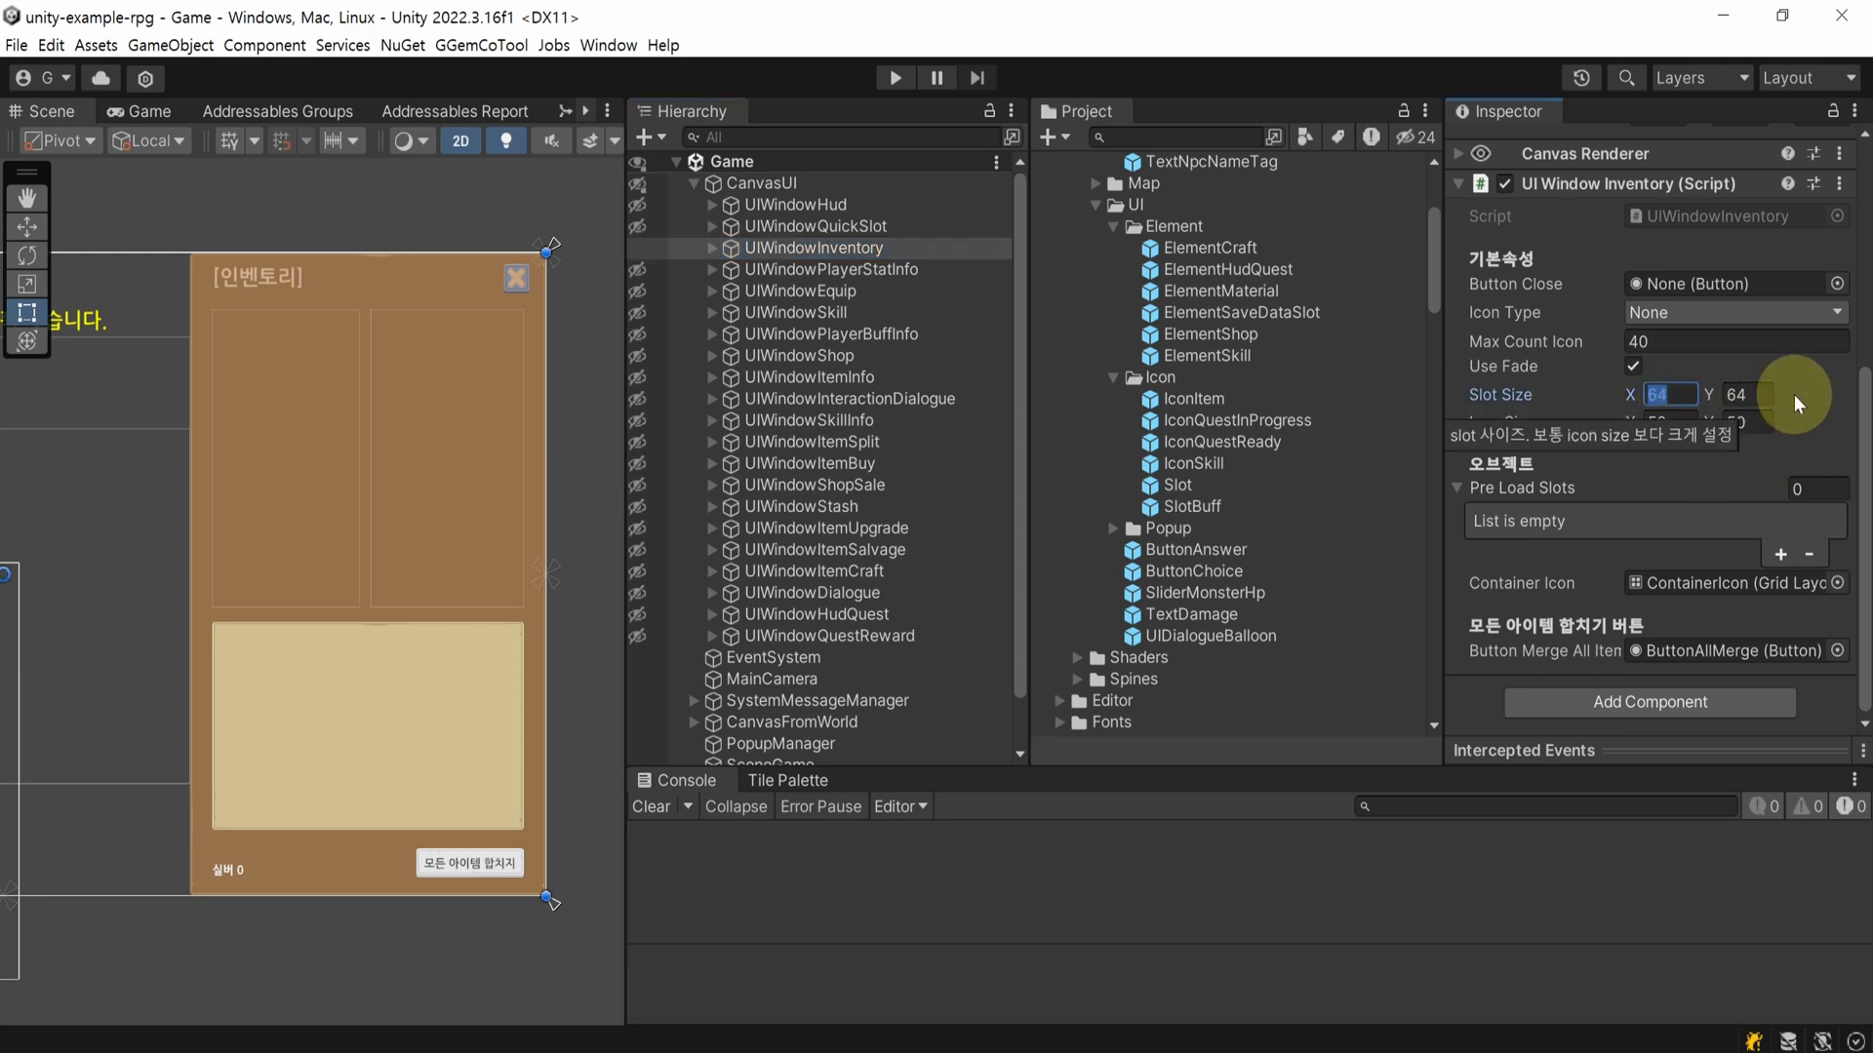
{"action": "type", "text": "84"}
{"action": "left_click", "coordinate": [1741, 396]}
{"action": "type", "text": "84"}
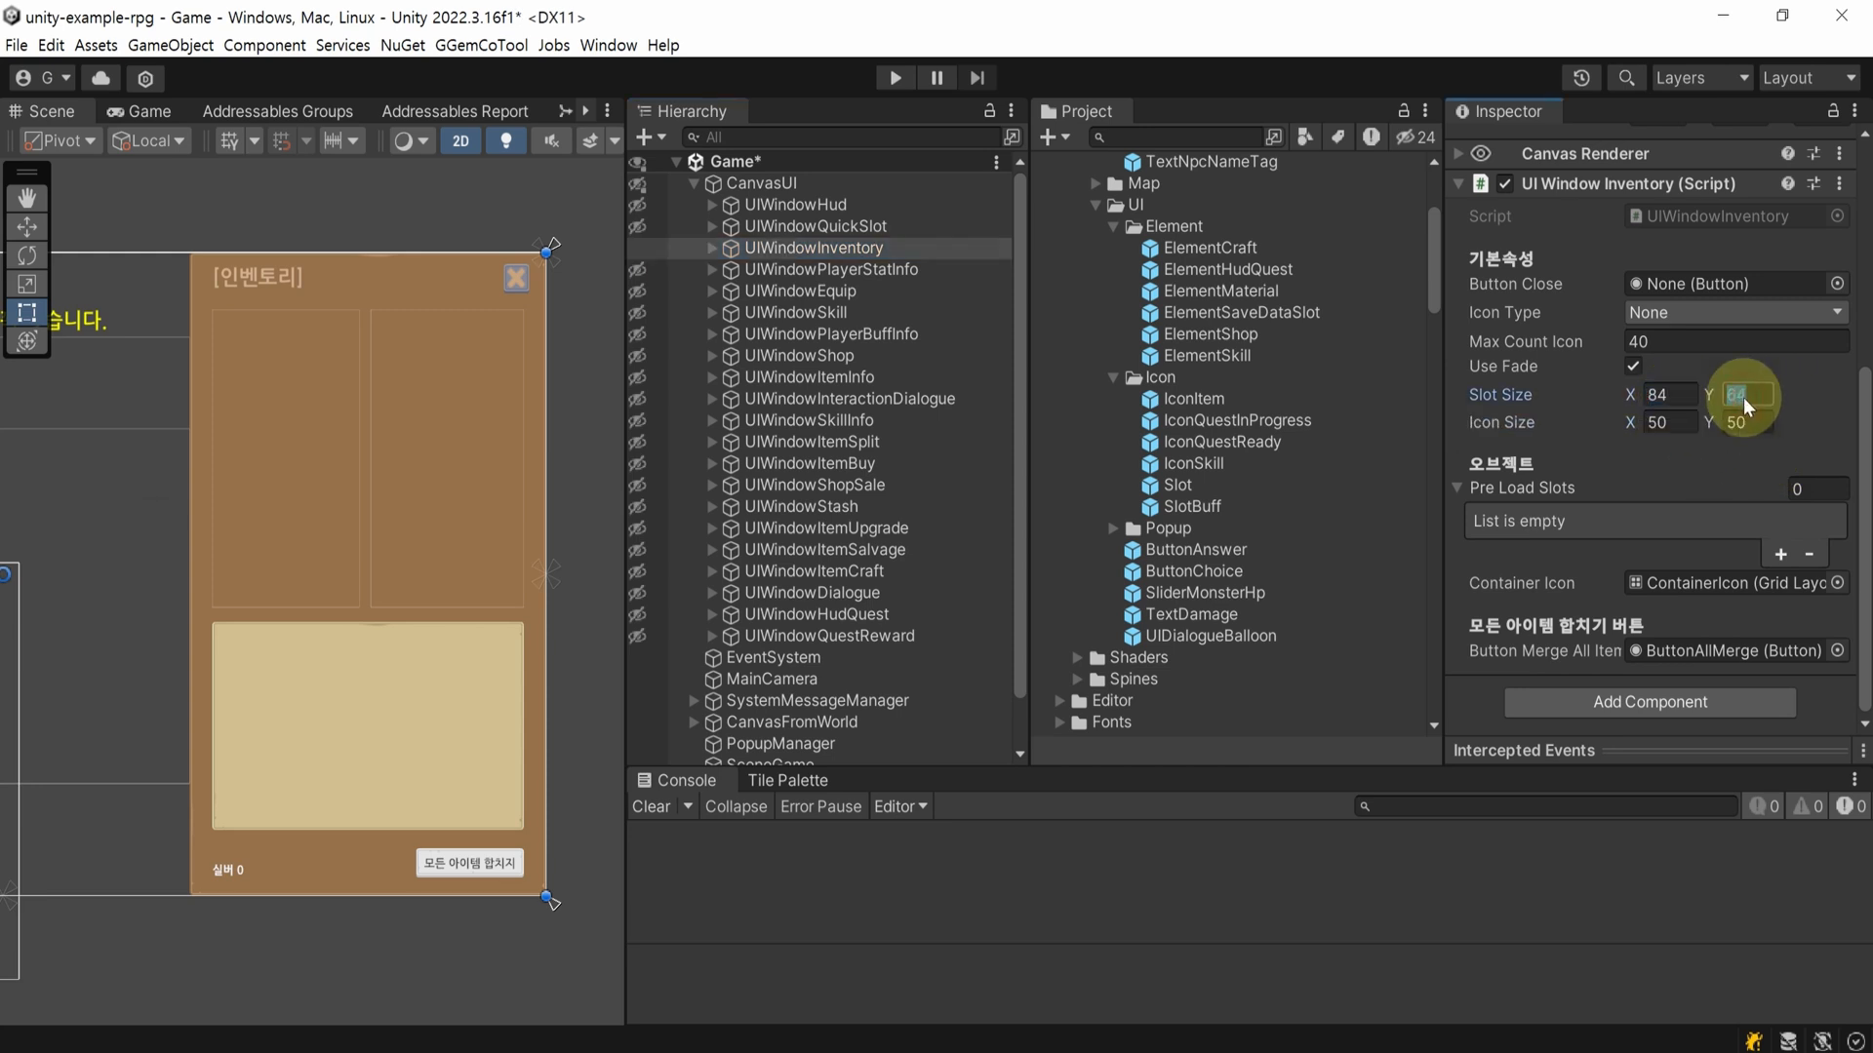
- Set the Icon Size of UIWindowInventory to X 70 and Y 70
{"action": "left_click", "coordinate": [1682, 420]}
{"action": "type", "text": "70"}
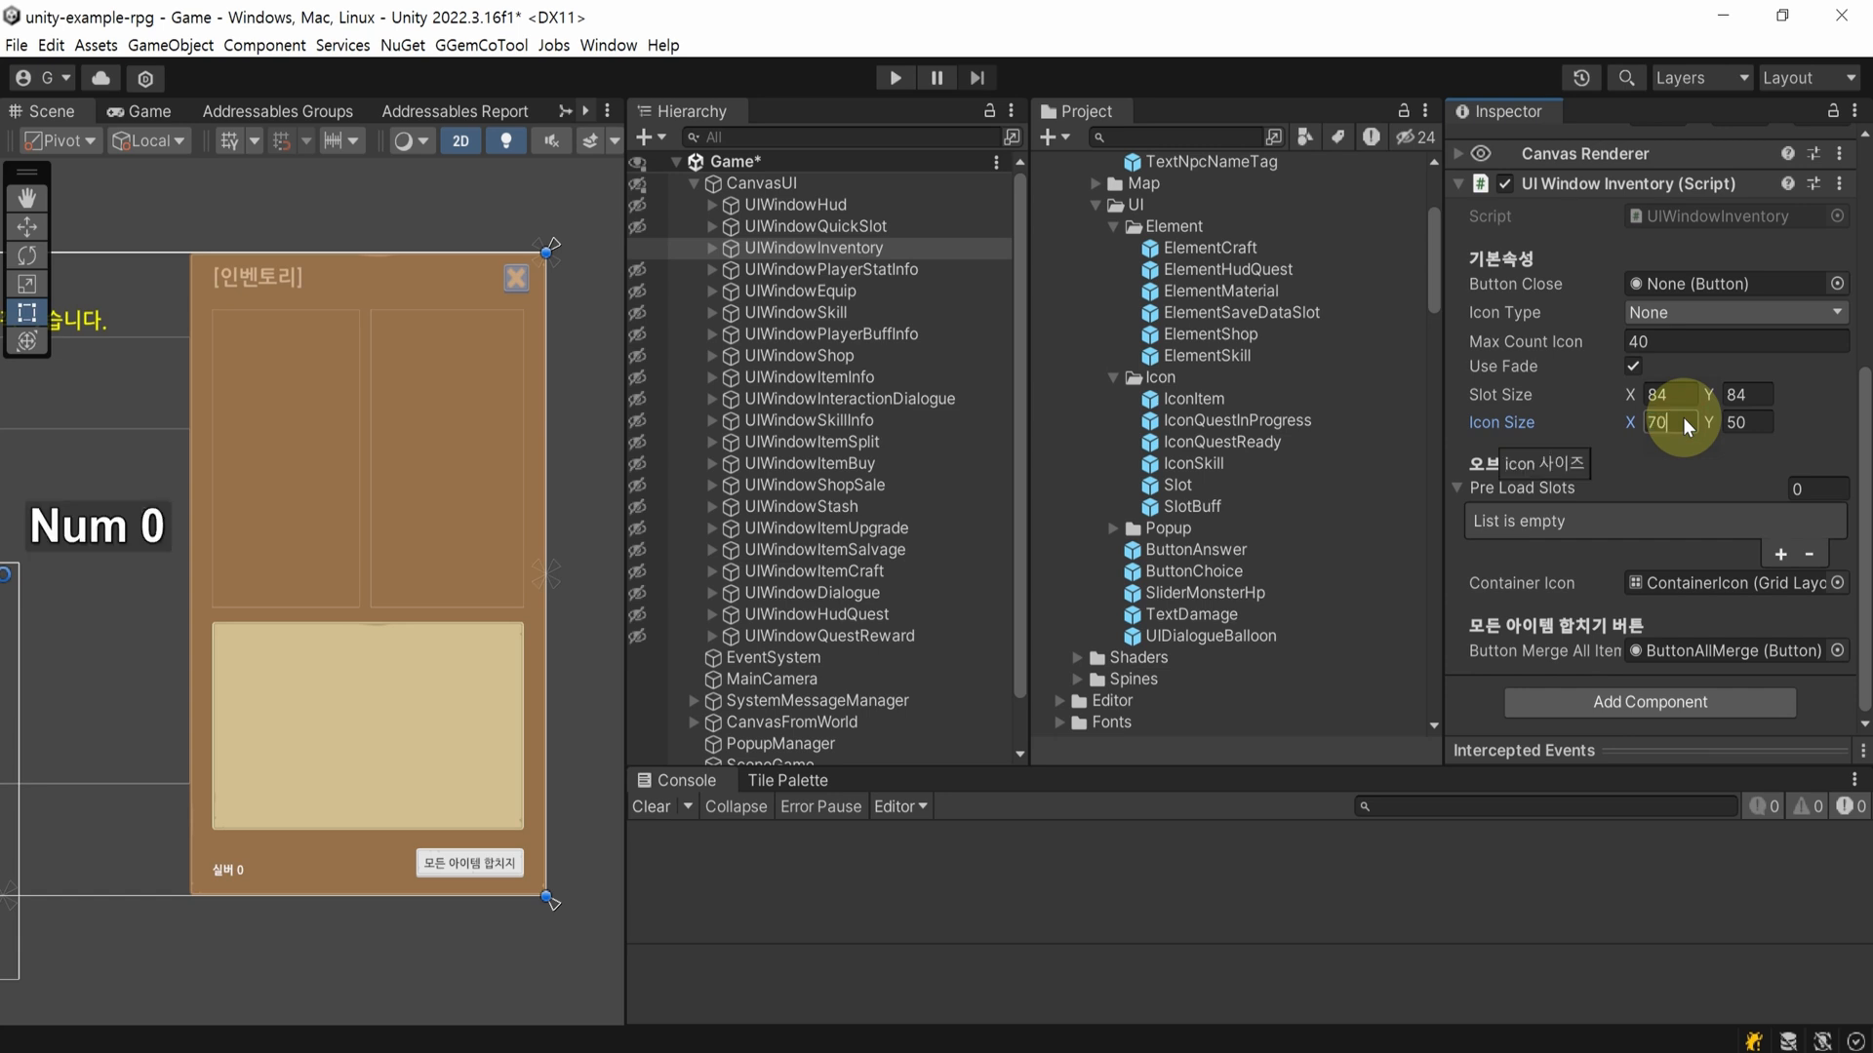
{"action": "left_click", "coordinate": [1762, 421]}
{"action": "type", "text": "70"}
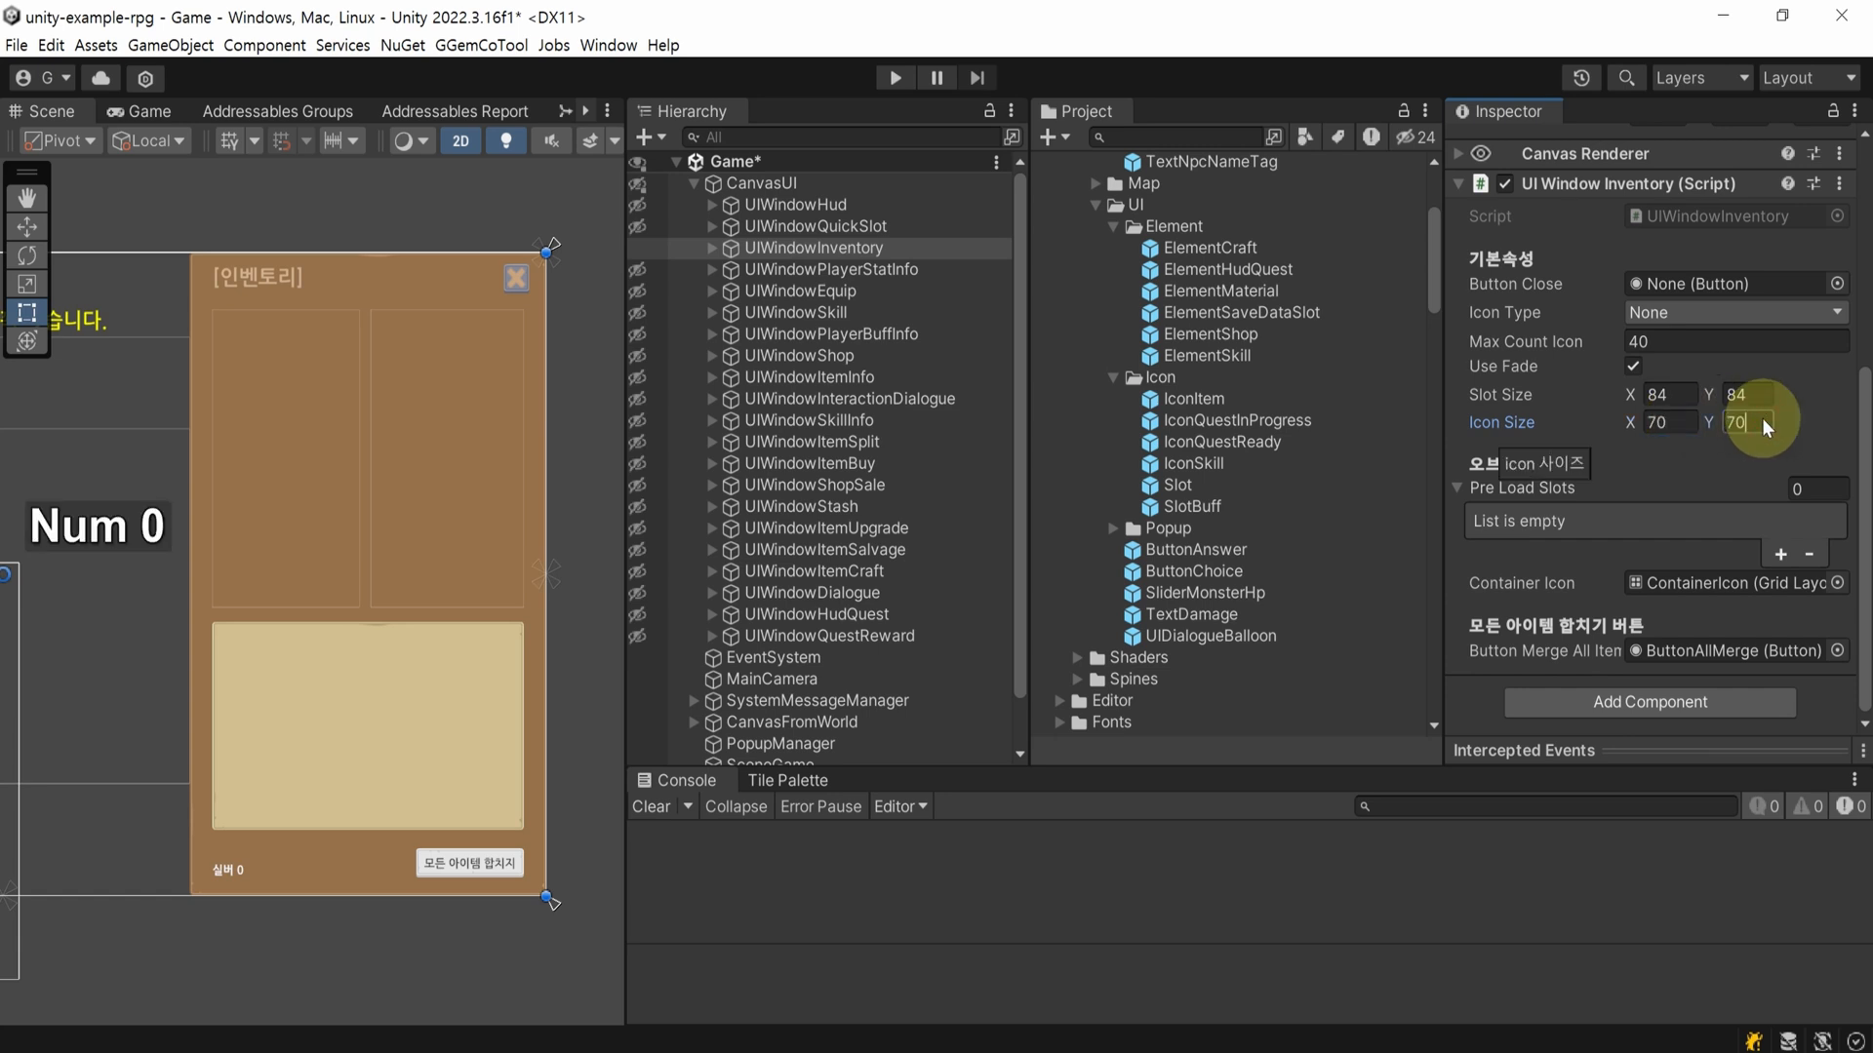
- Set the Grid Layout Group cell size of the inventory's ContainerIcon to X 84 and Y 84, and save the scene
{"action": "left_click", "coordinate": [711, 248]}
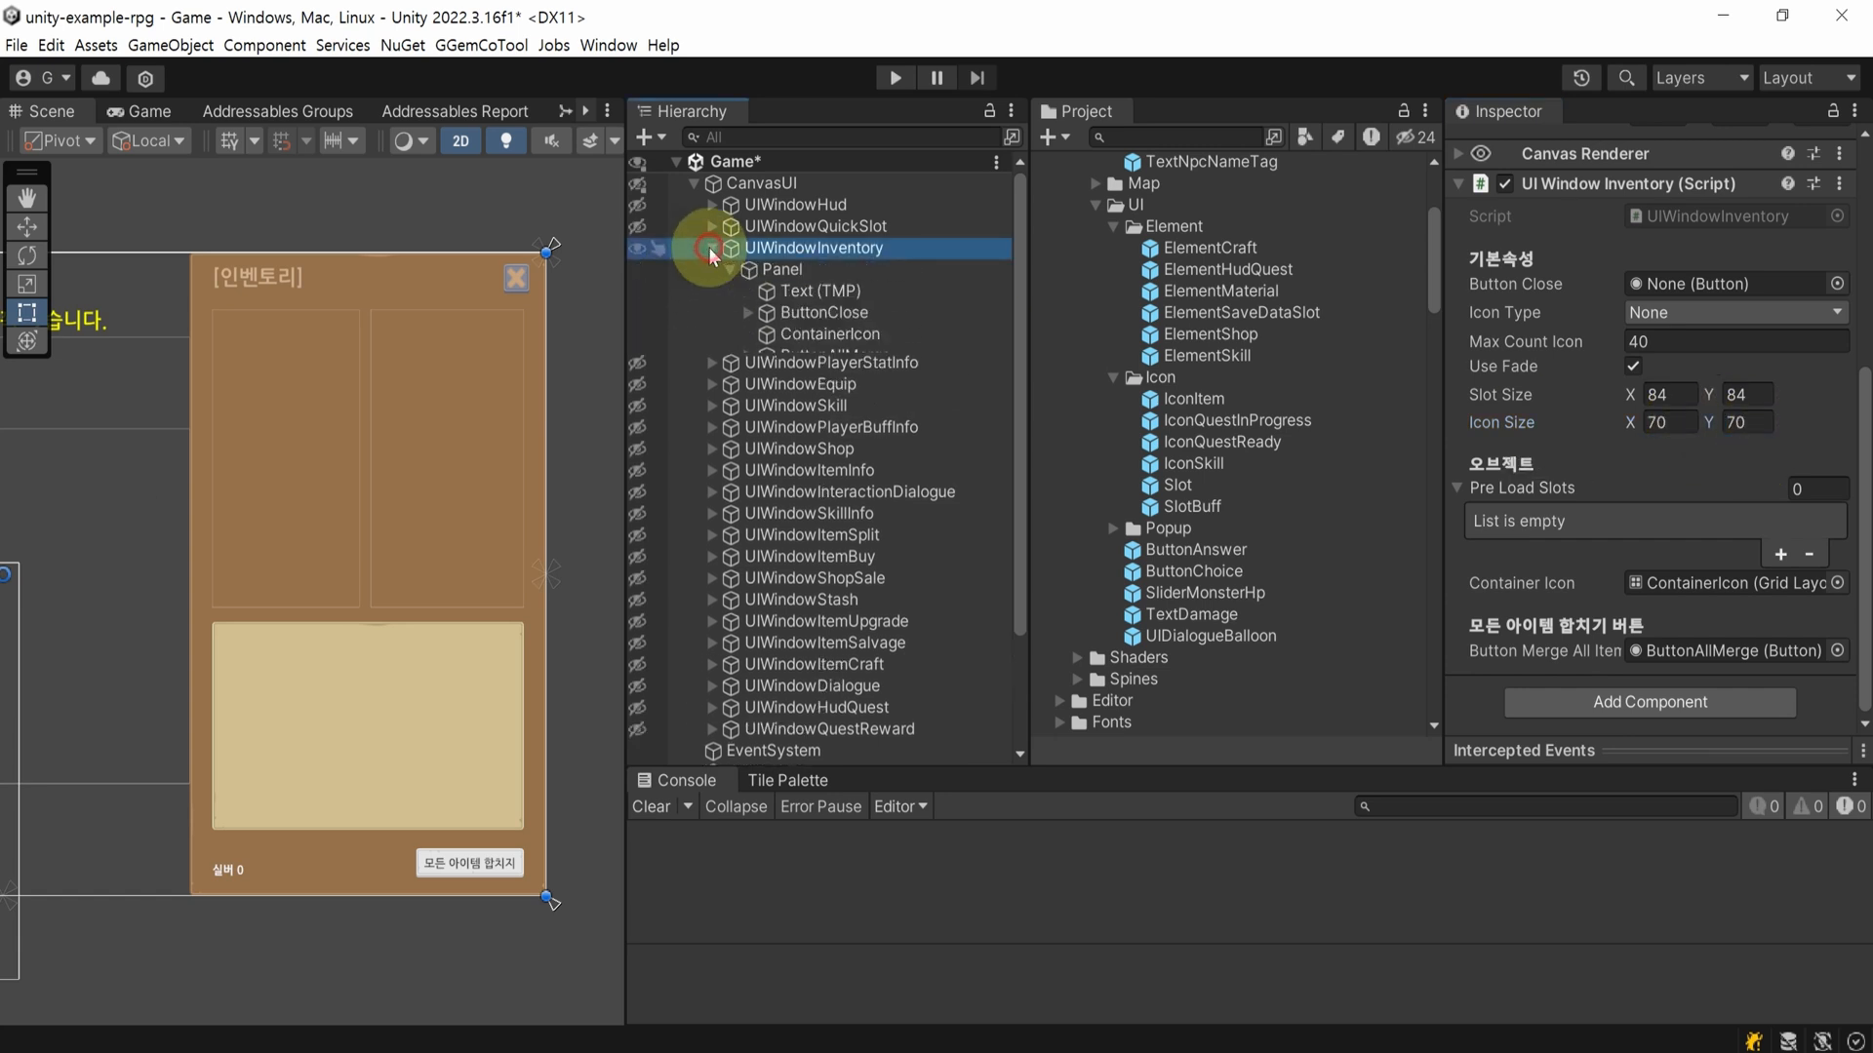
{"action": "left_click", "coordinate": [910, 335]}
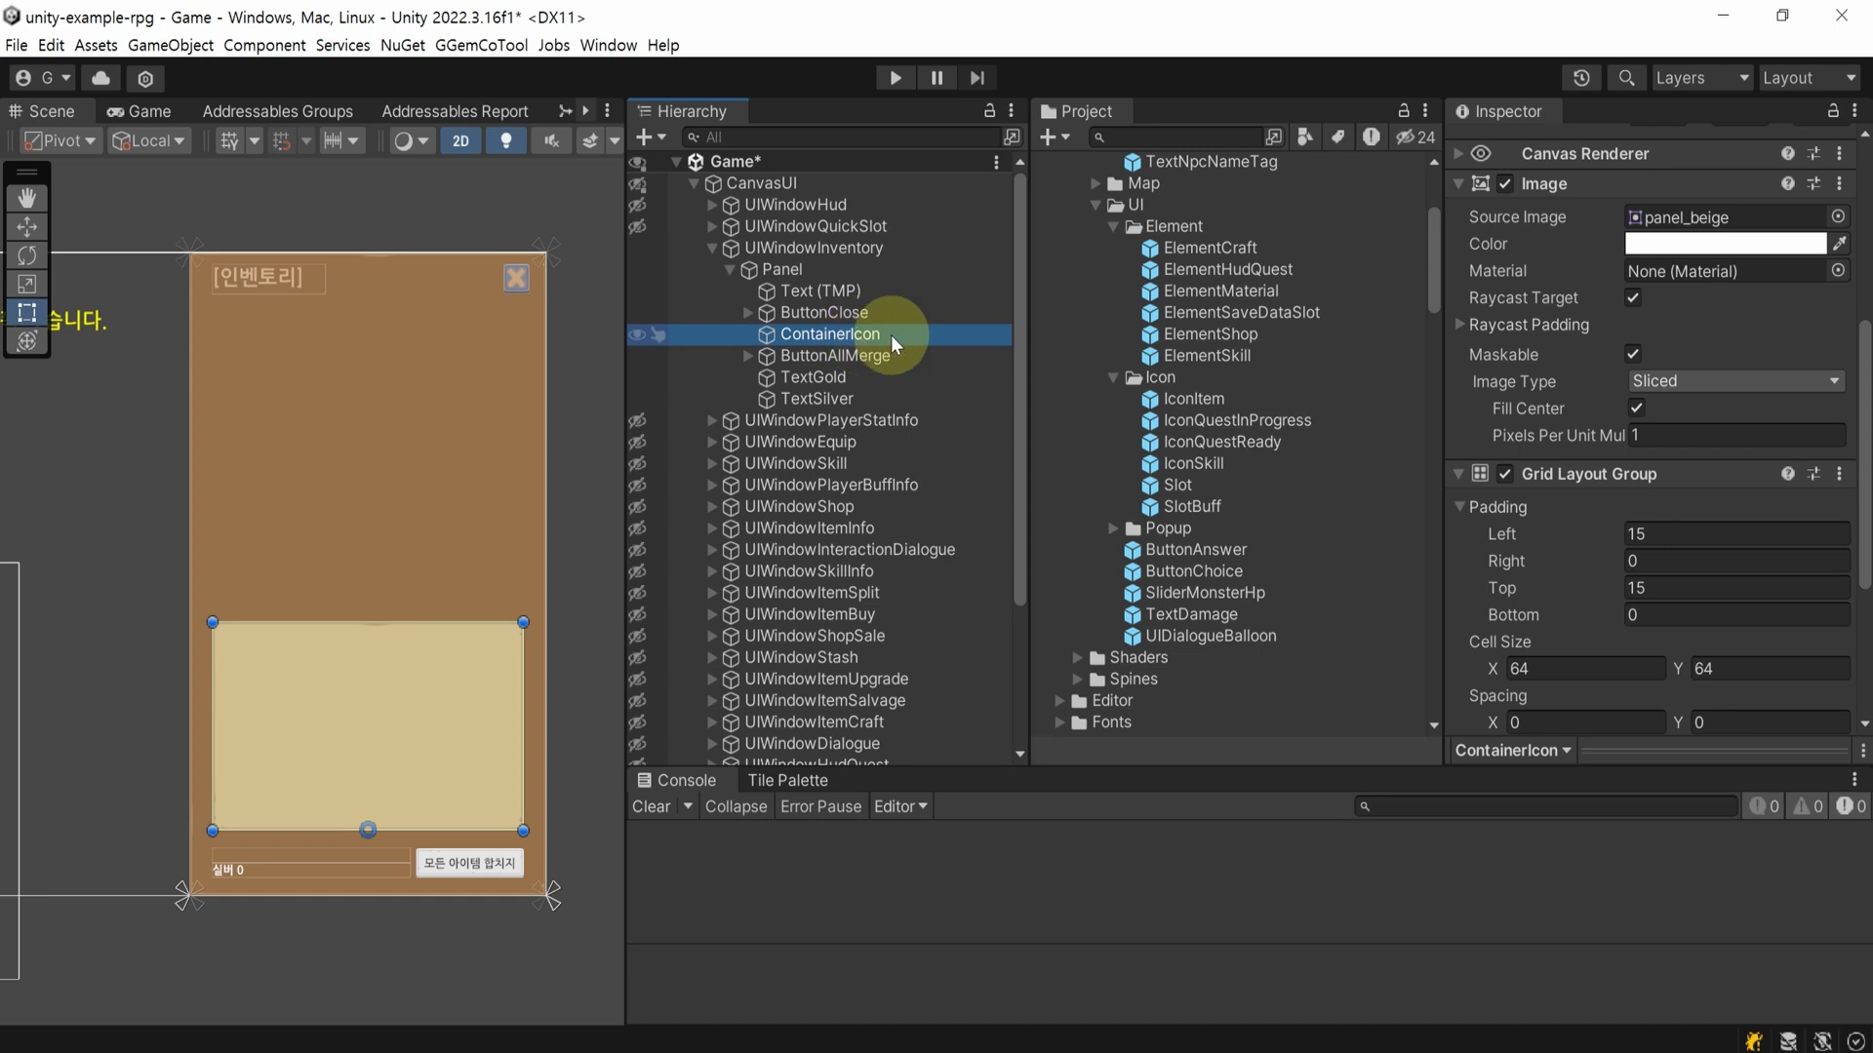
{"action": "scroll", "coordinate": [1676, 483], "scroll_direction": "down", "scroll_amount": 3}
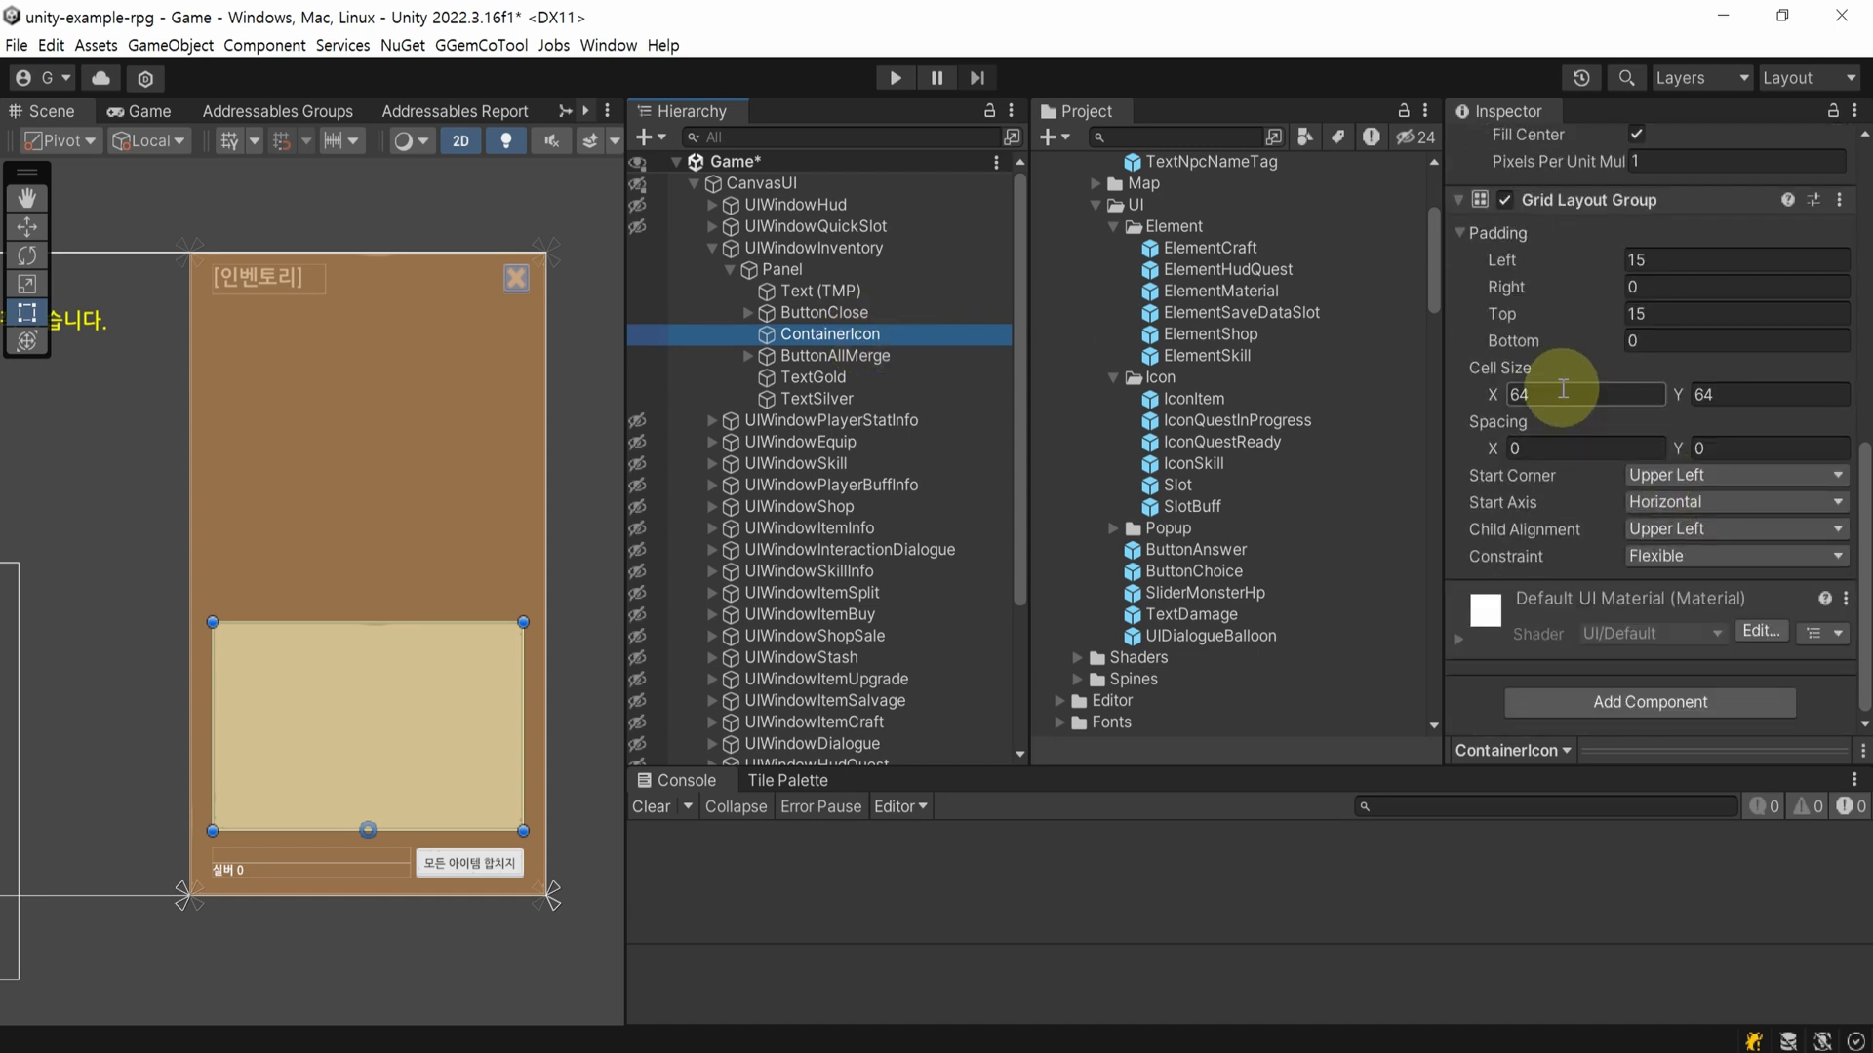
{"action": "left_click", "coordinate": [1562, 392]}
{"action": "type", "text": "84"}
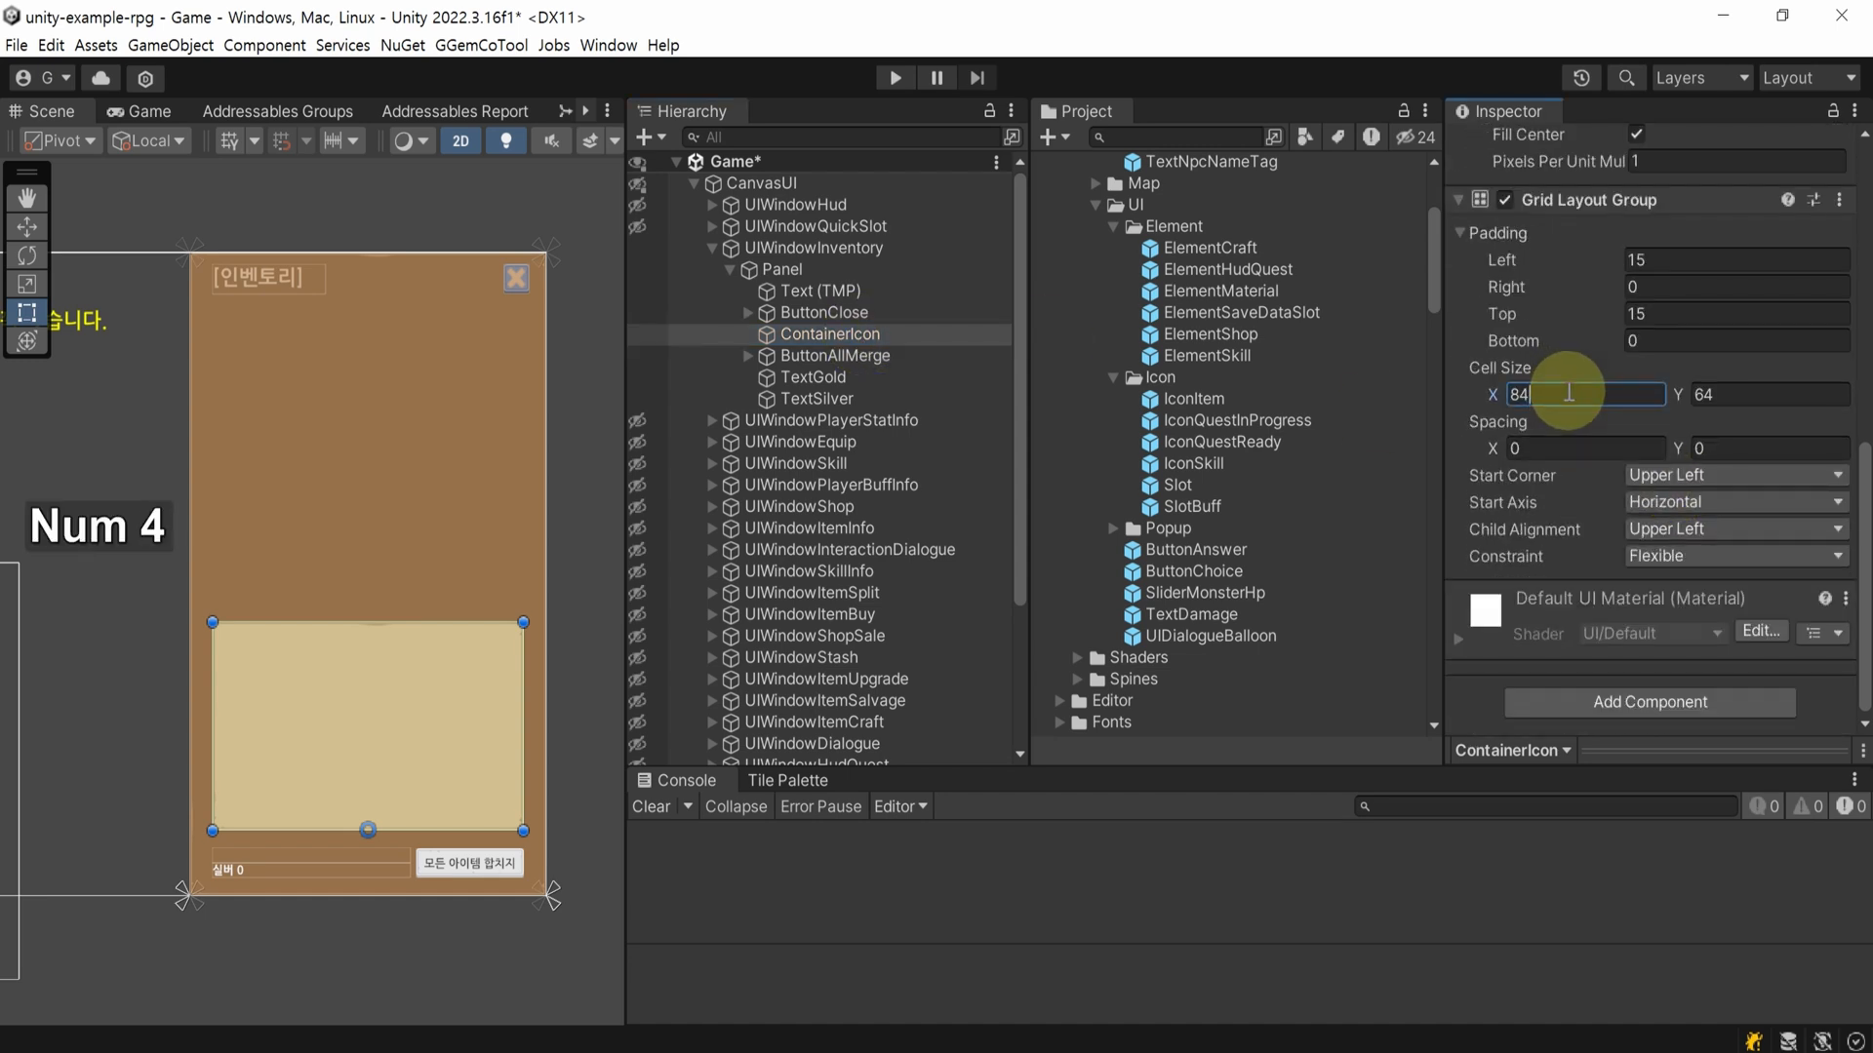
{"action": "left_click", "coordinate": [1703, 393]}
{"action": "type", "text": "84"}
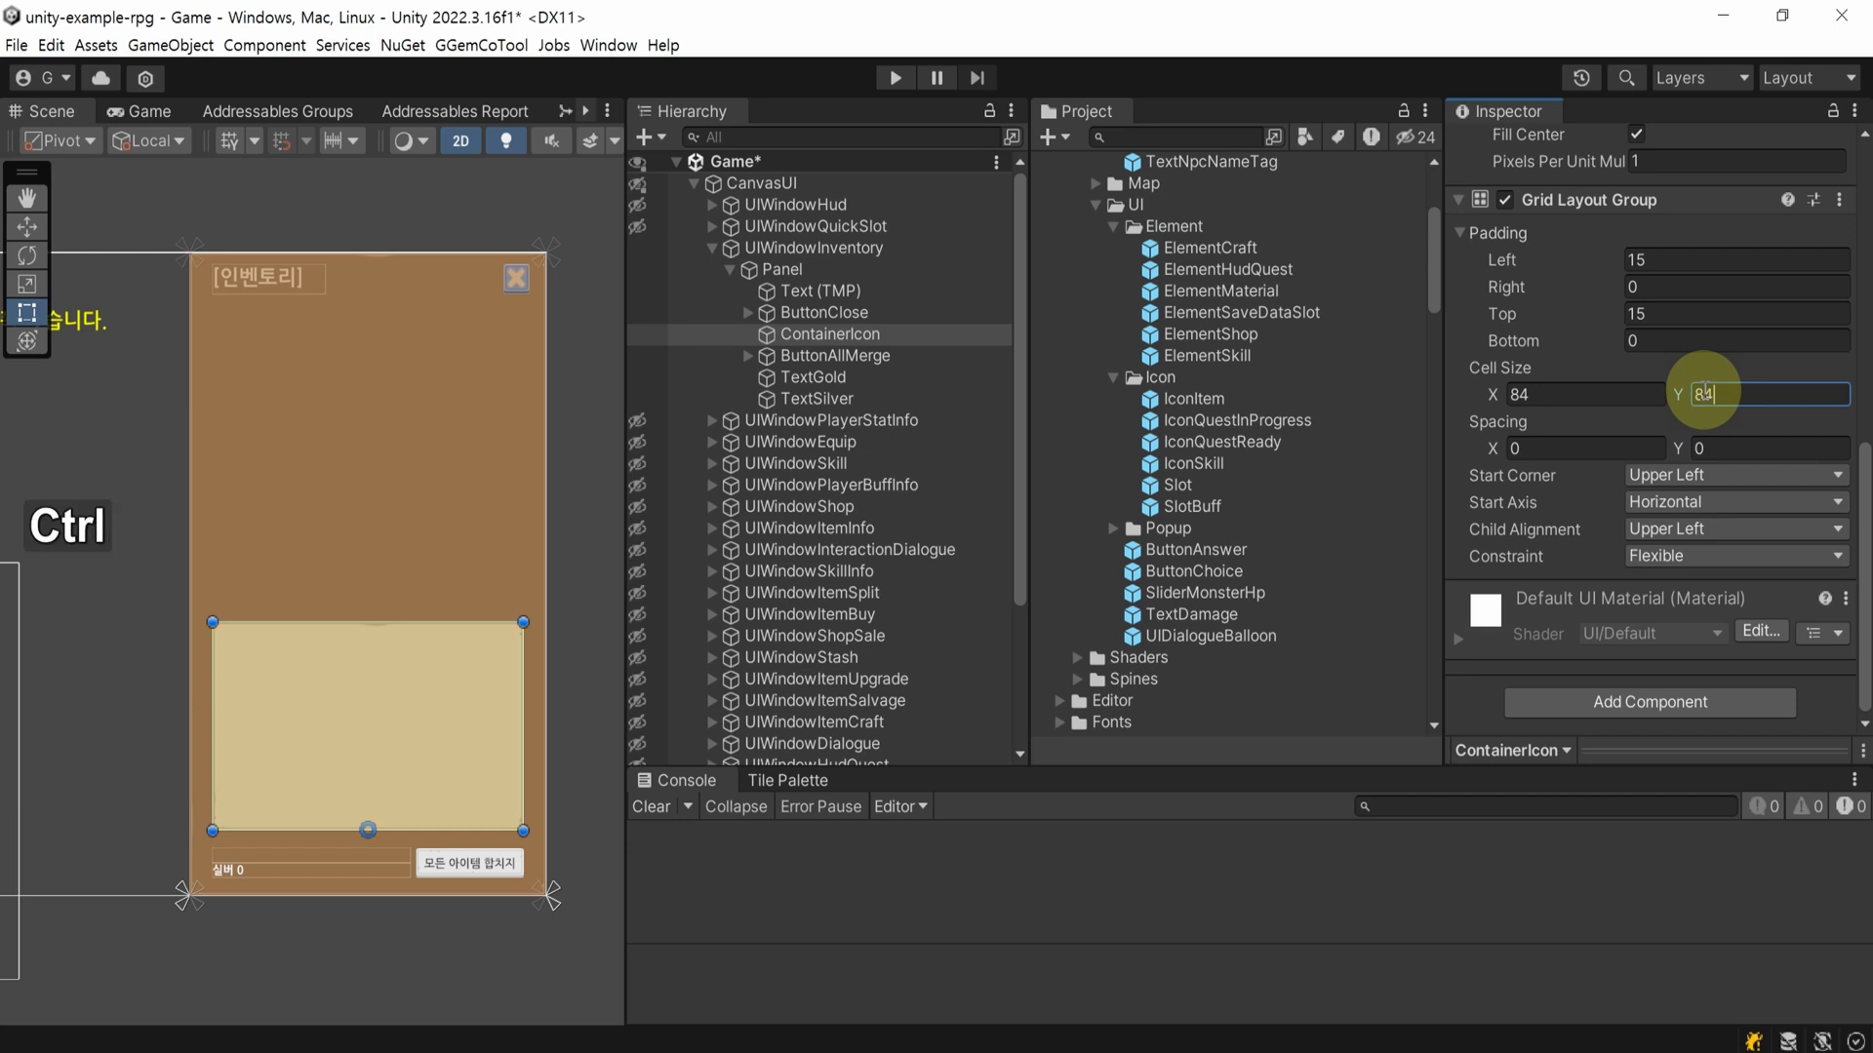
{"action": "key", "text": "ctrl+s"}
- Run the game with 계속, enlarge the game view, and check the resized slots and icons in the inventory
{"action": "left_click", "coordinate": [893, 78]}
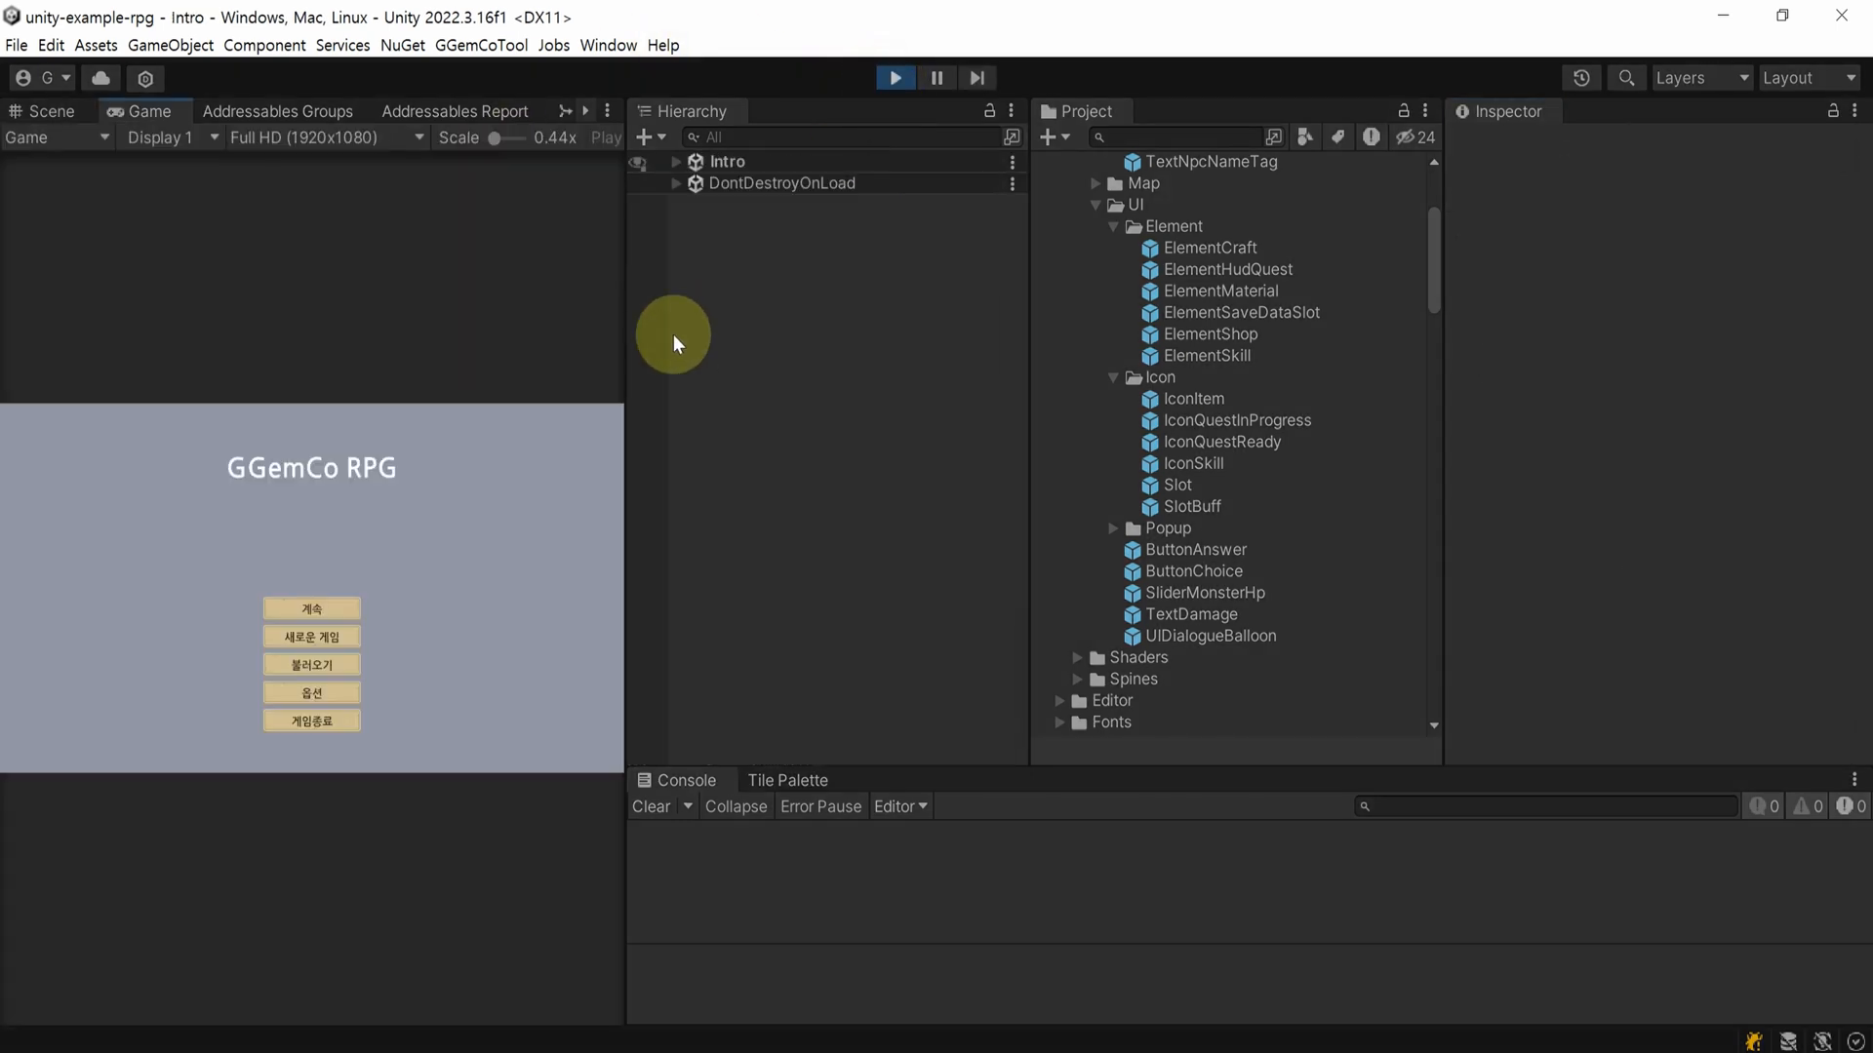
{"action": "left_click_drag", "start_coordinate": [627, 330], "coordinate": [1488, 337]}
{"action": "left_click", "coordinate": [793, 634]}
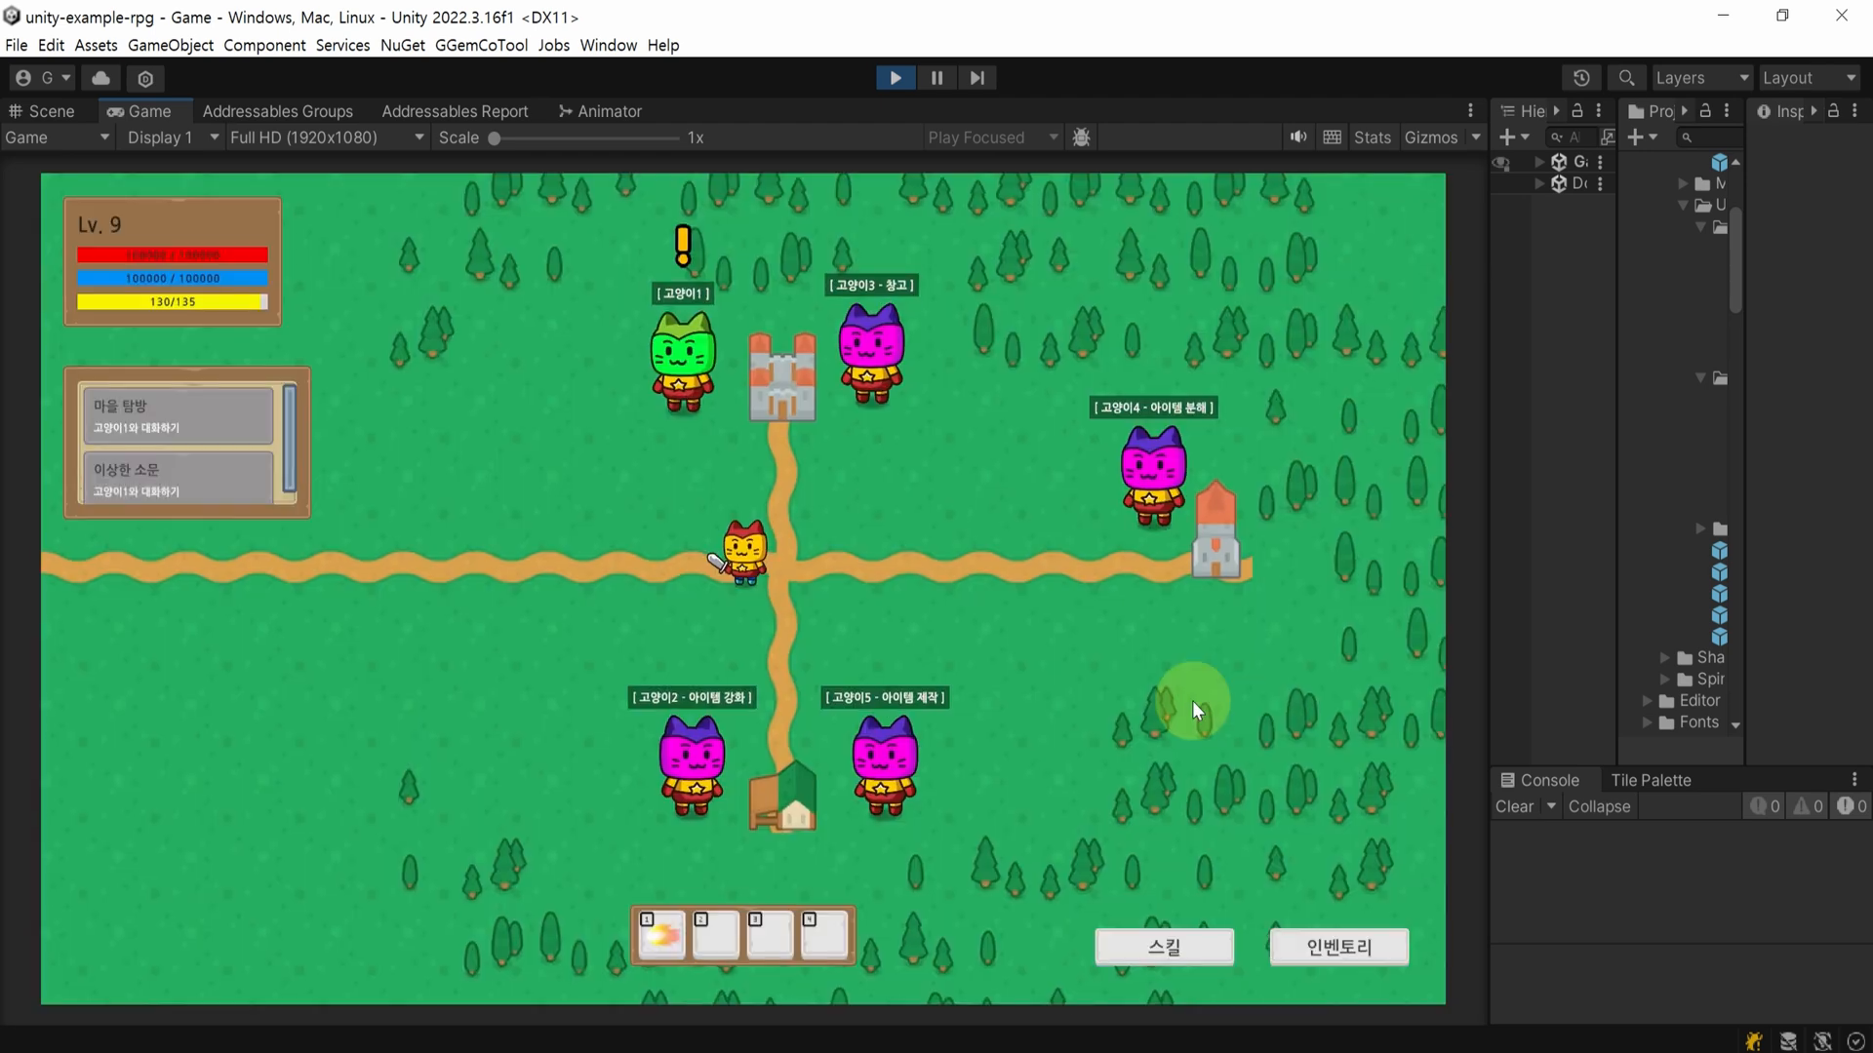
{"action": "left_click", "coordinate": [1312, 946]}
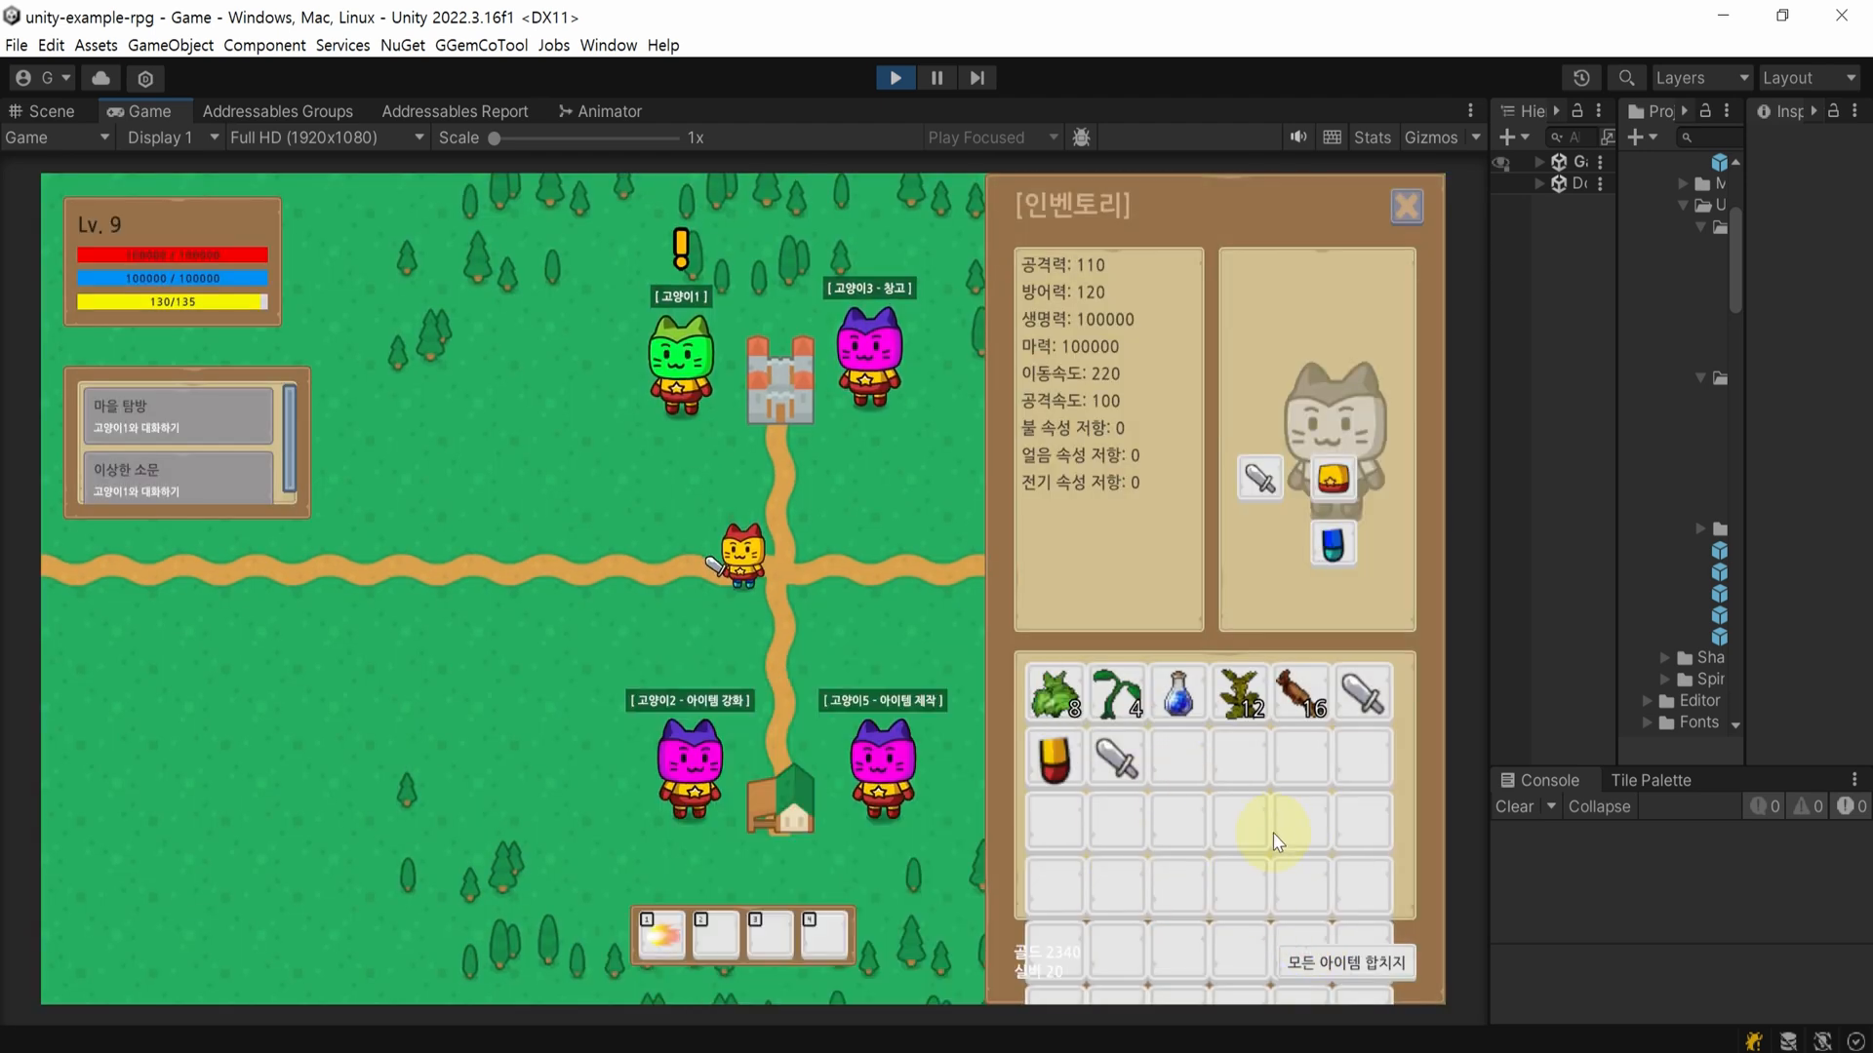
- Test item movement by putting the second-row sword two slots further along its row and the green plant stack in the sword's original slot
{"action": "mouse_move", "coordinate": [1129, 765]}
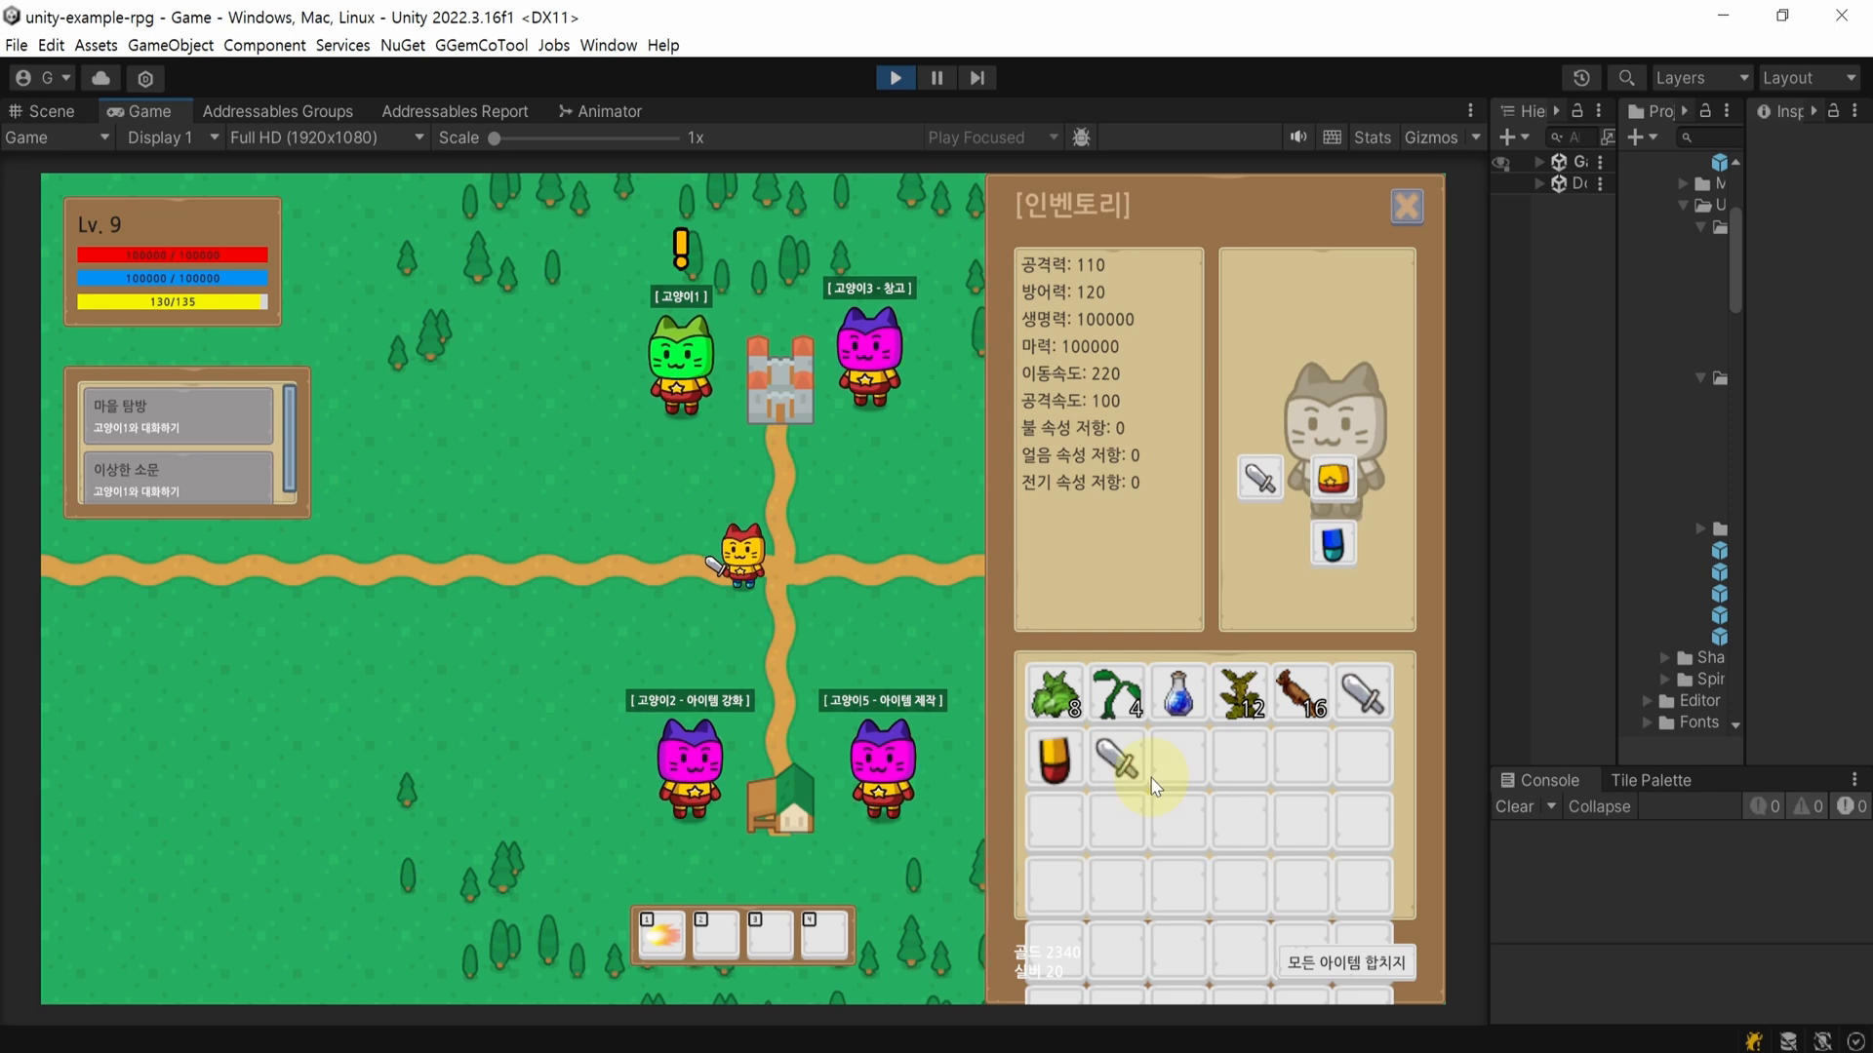
{"action": "left_click_drag", "start_coordinate": [1123, 760], "coordinate": [1183, 762]}
{"action": "left_click_drag", "start_coordinate": [1187, 761], "coordinate": [1244, 762]}
{"action": "left_click_drag", "start_coordinate": [1175, 696], "coordinate": [1209, 812]}
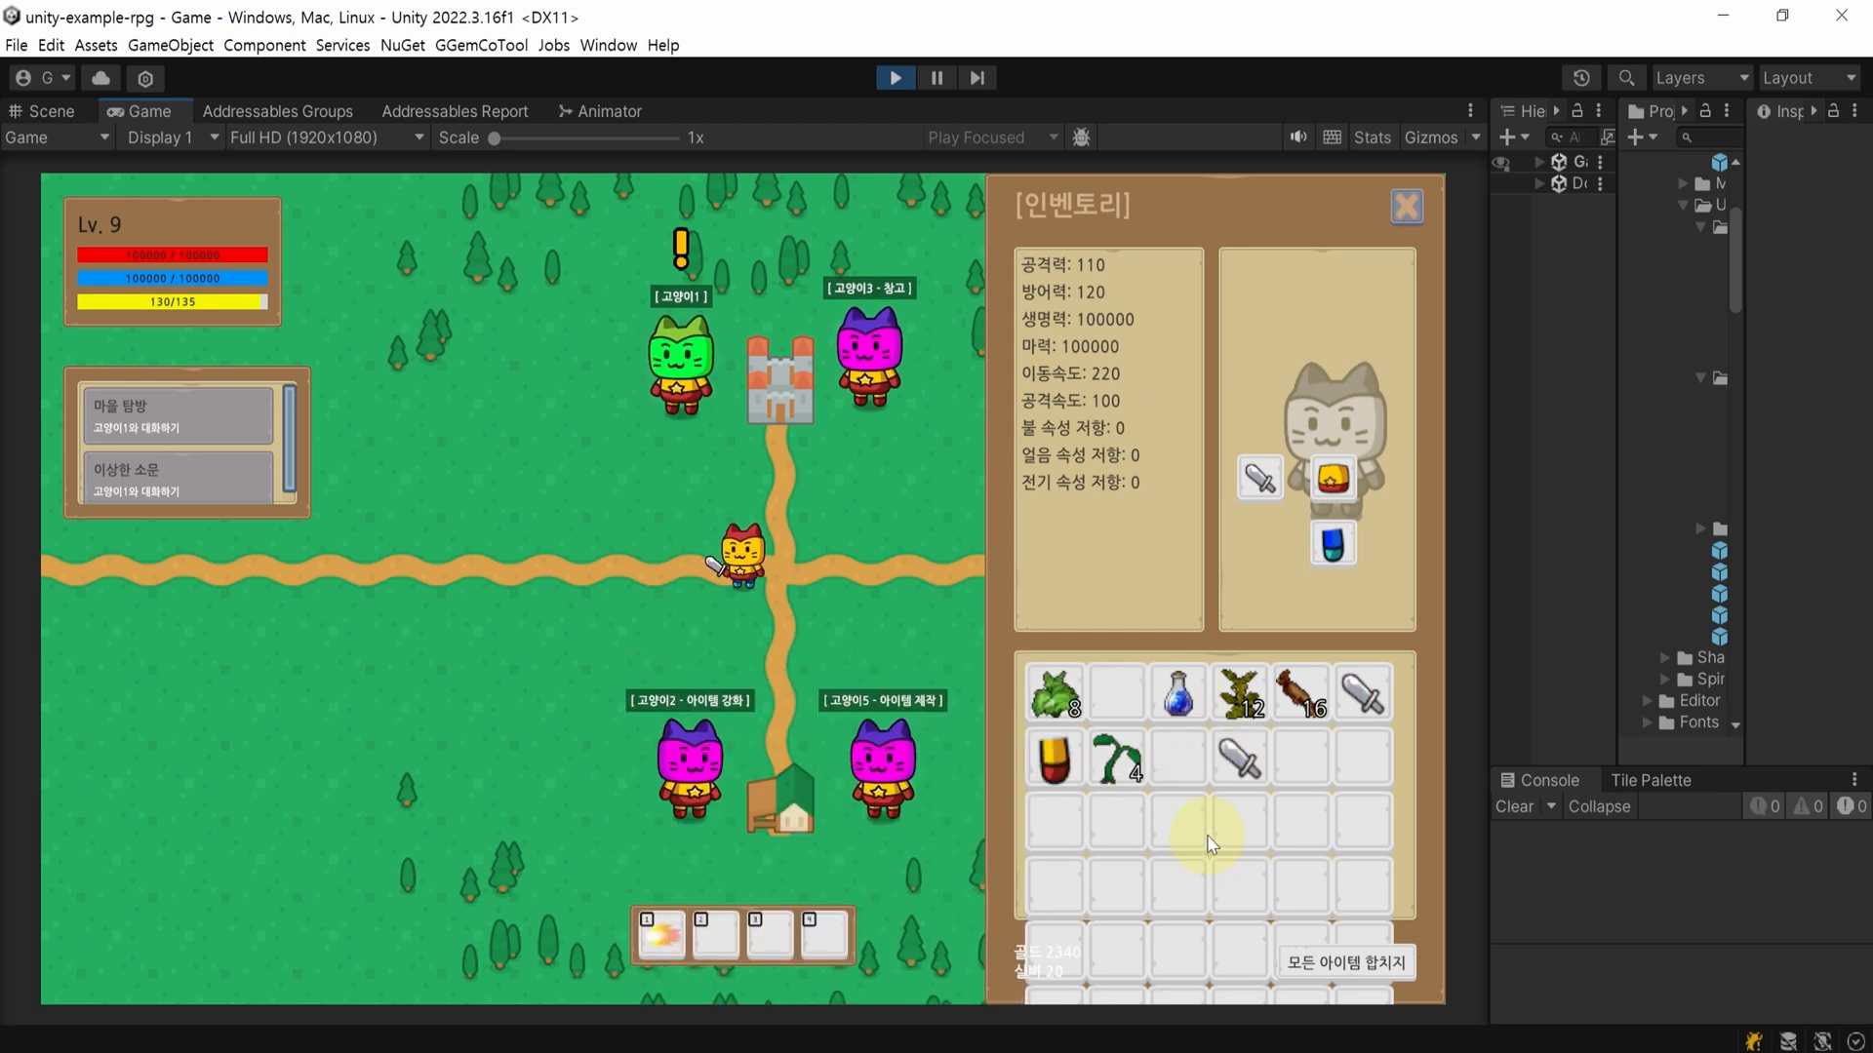
{"action": "left_click", "coordinate": [385, 966]}
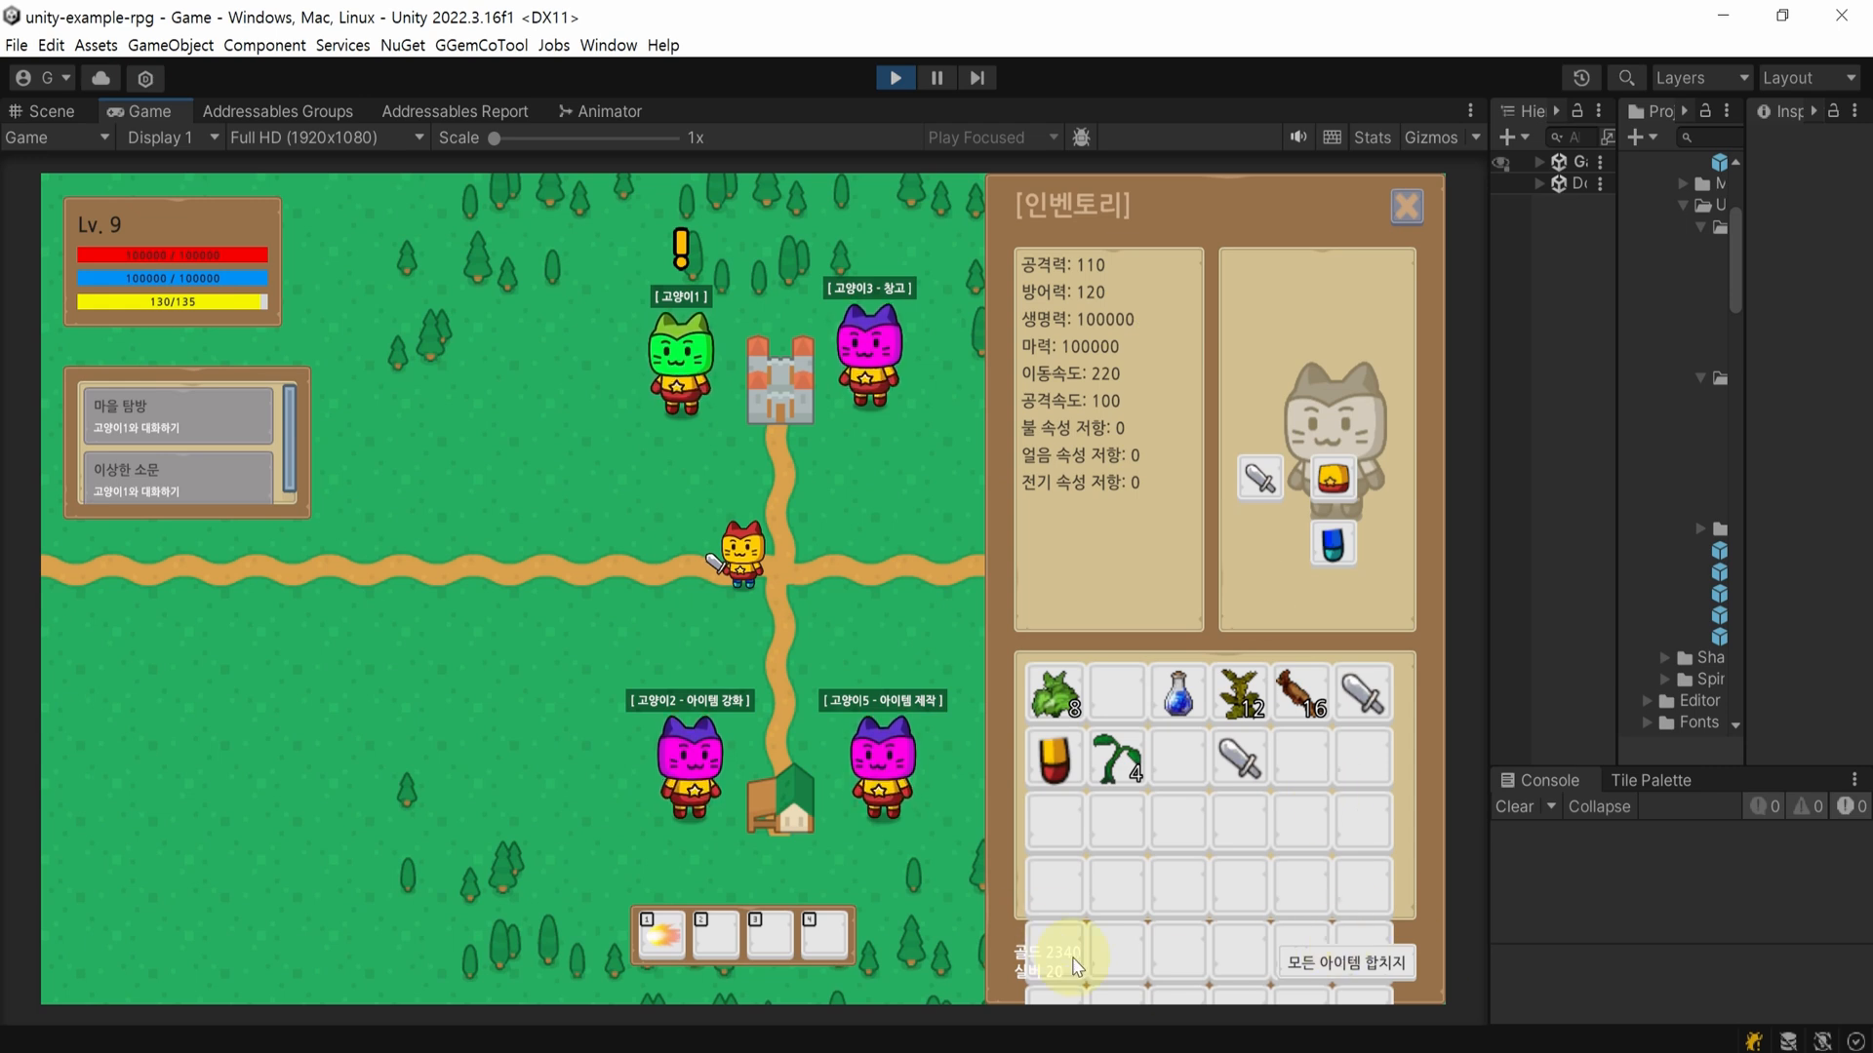
- Stop the game, set the Max Count Icon of UIWindowInventory to 24, and save the scene
{"action": "left_click", "coordinate": [895, 78]}
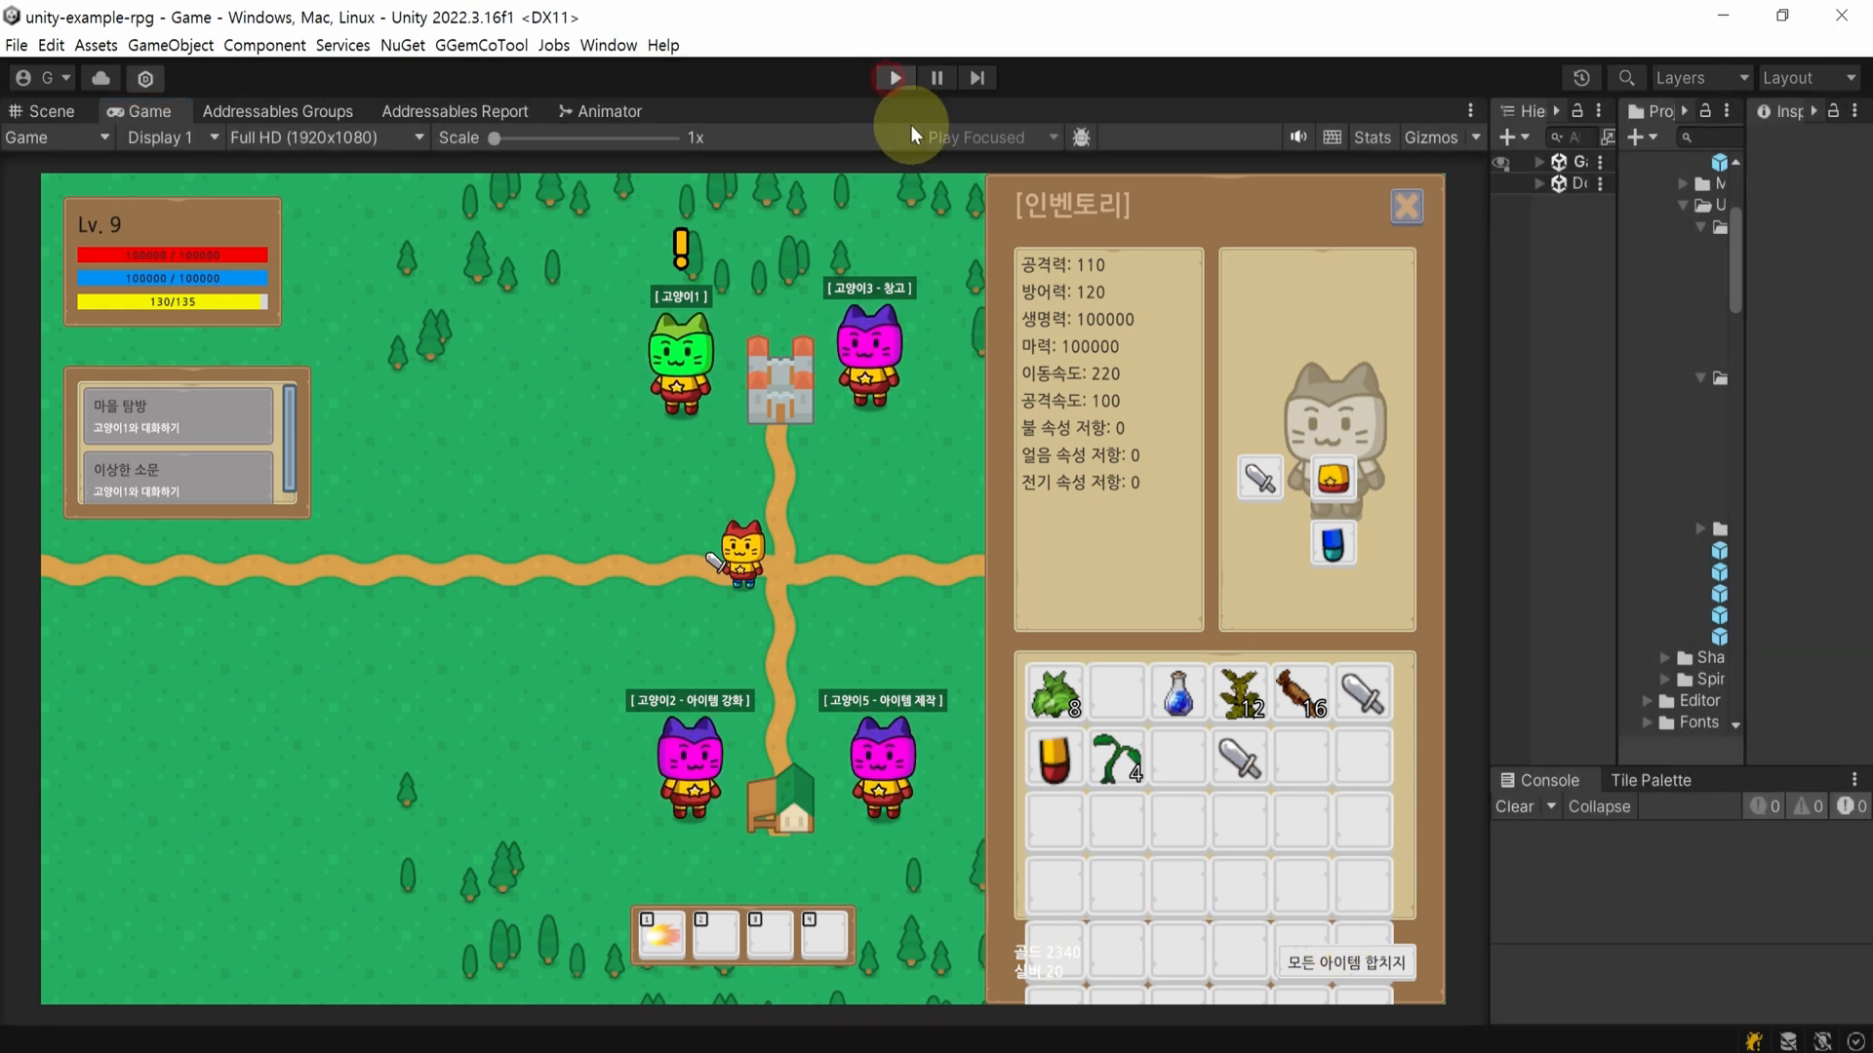
{"action": "left_click_drag", "start_coordinate": [1490, 273], "coordinate": [564, 294]}
{"action": "left_click", "coordinate": [853, 248]}
{"action": "scroll", "coordinate": [1775, 546], "scroll_direction": "down", "scroll_amount": 6}
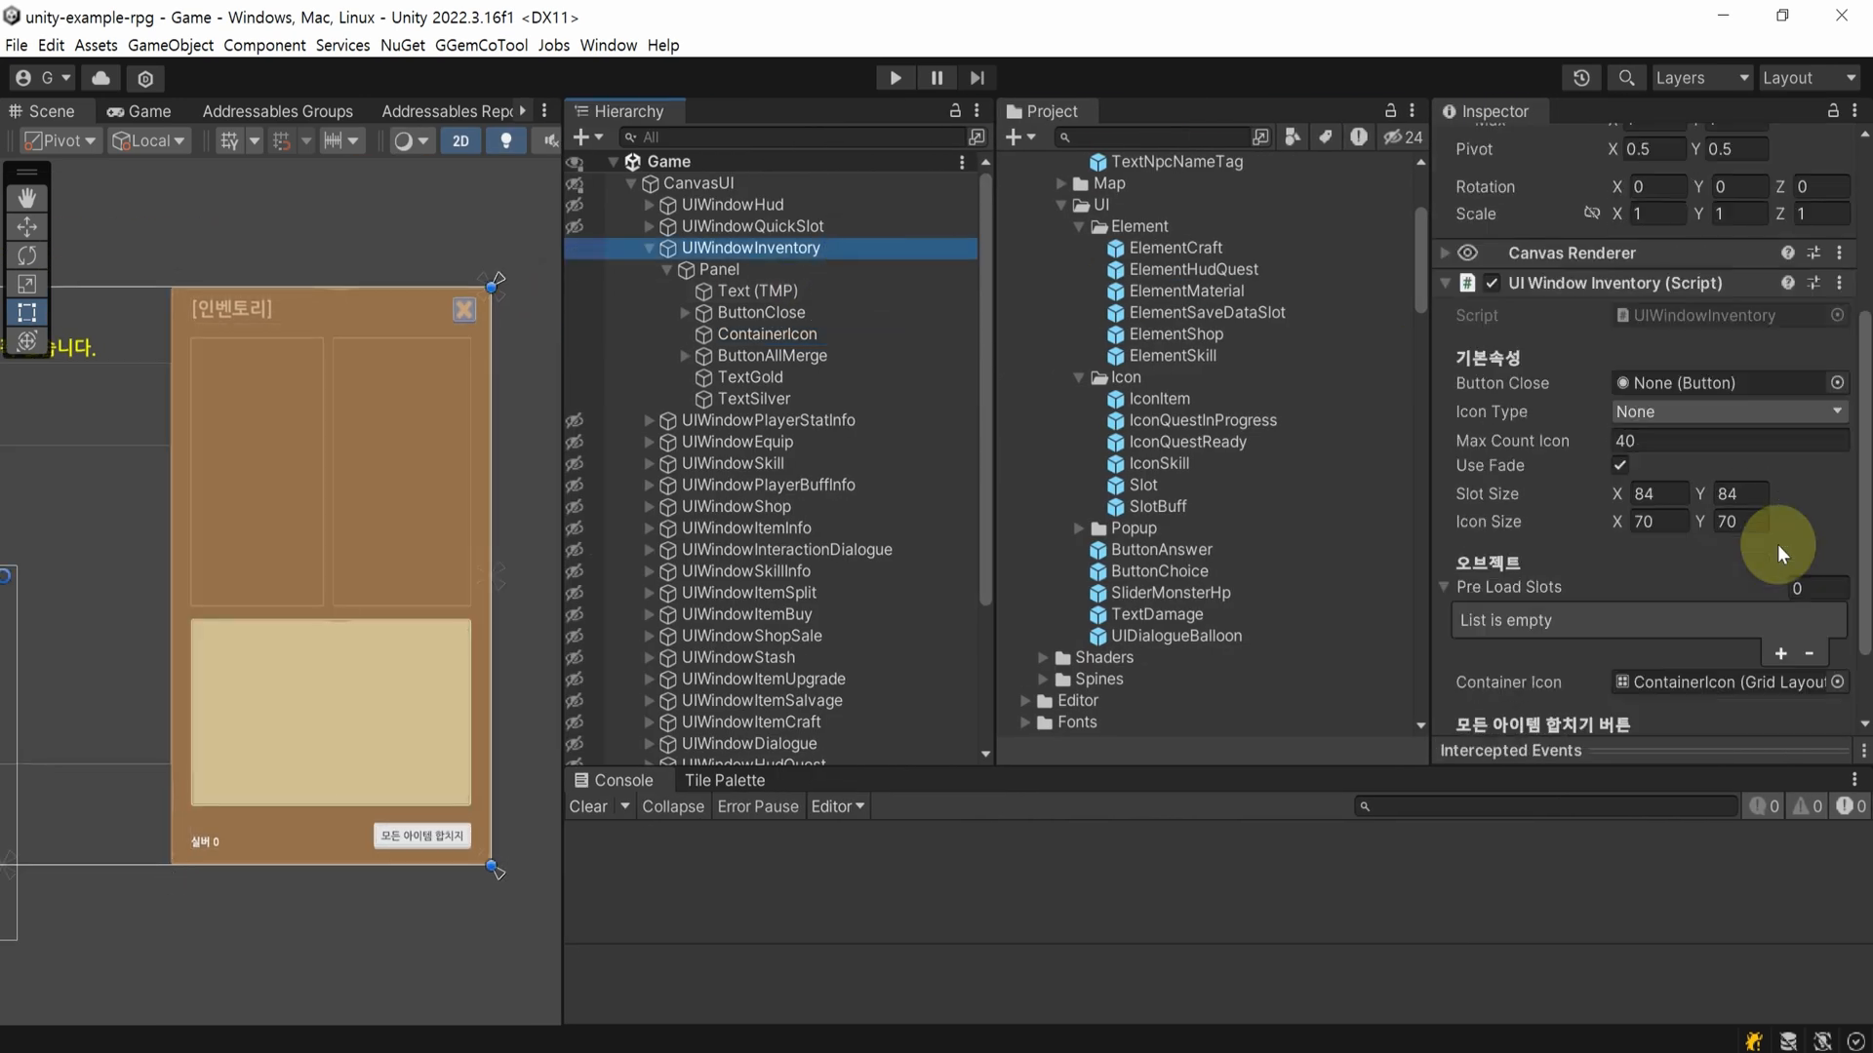
{"action": "left_click", "coordinate": [1663, 344]}
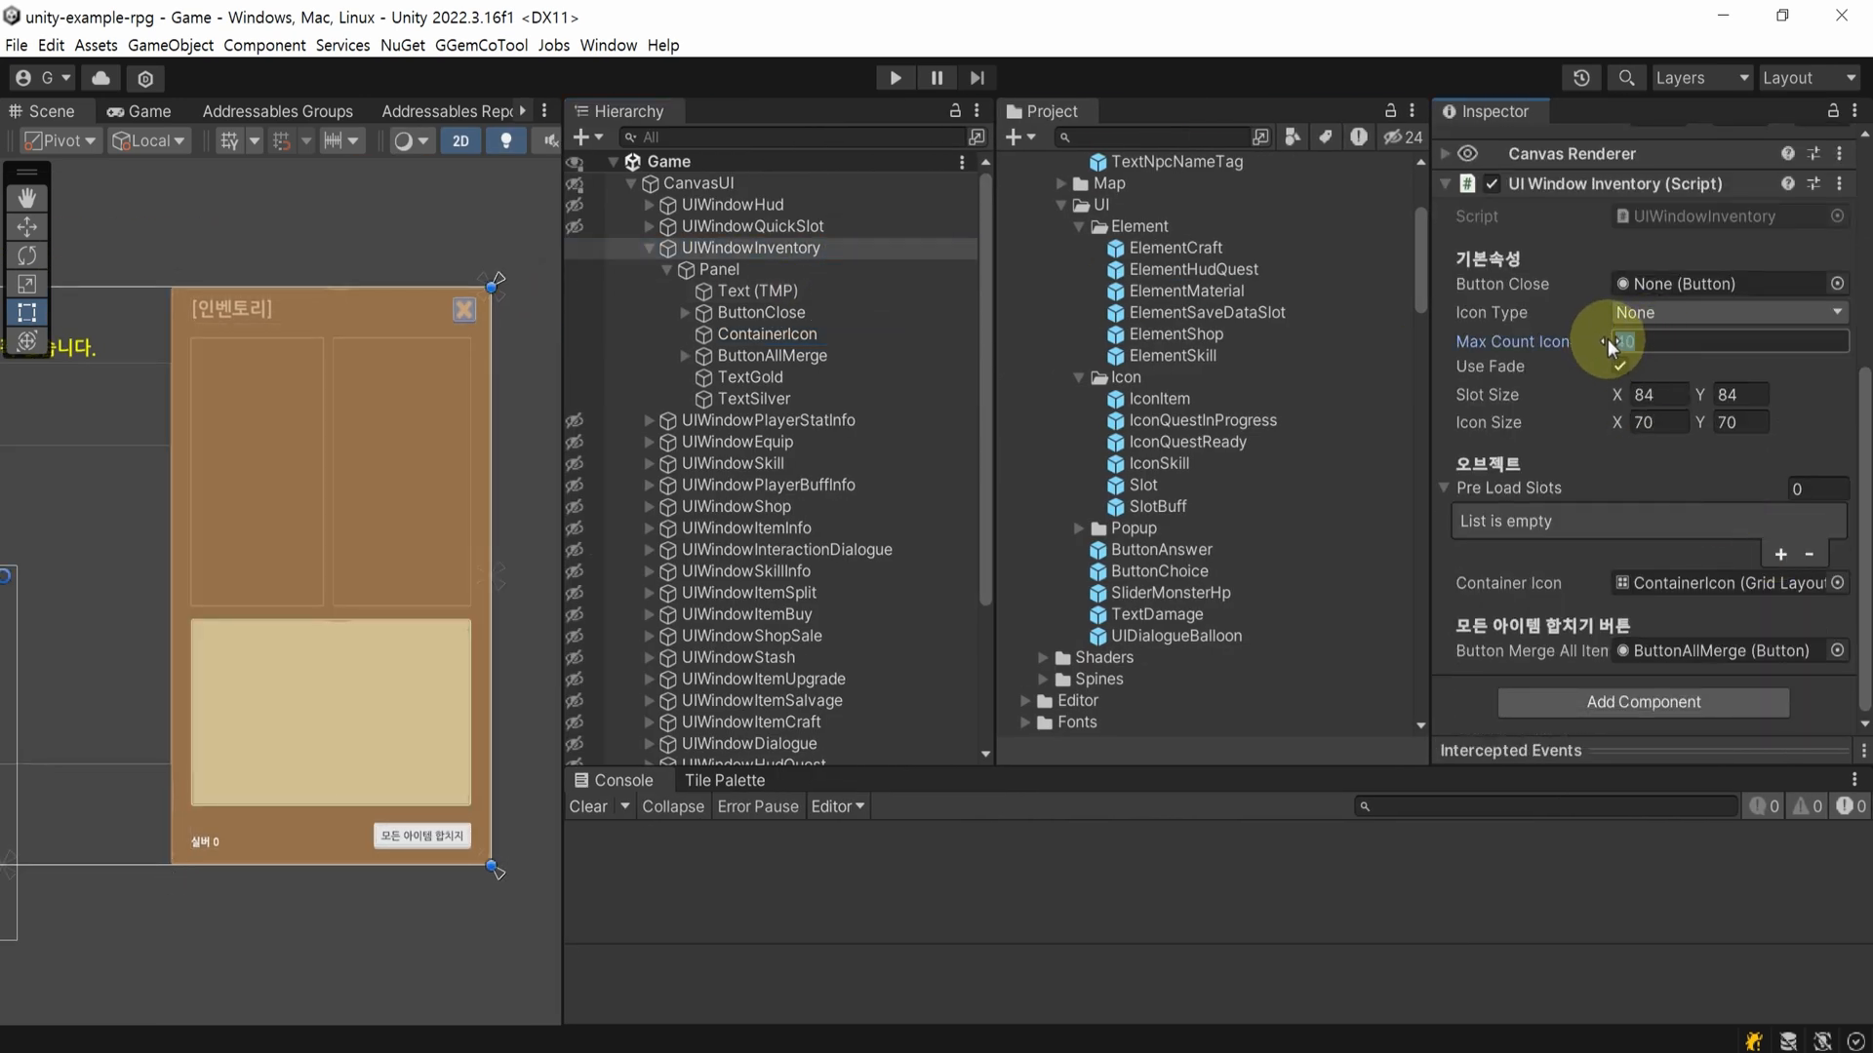
{"action": "type", "text": "24"}
{"action": "key", "text": "Return"}
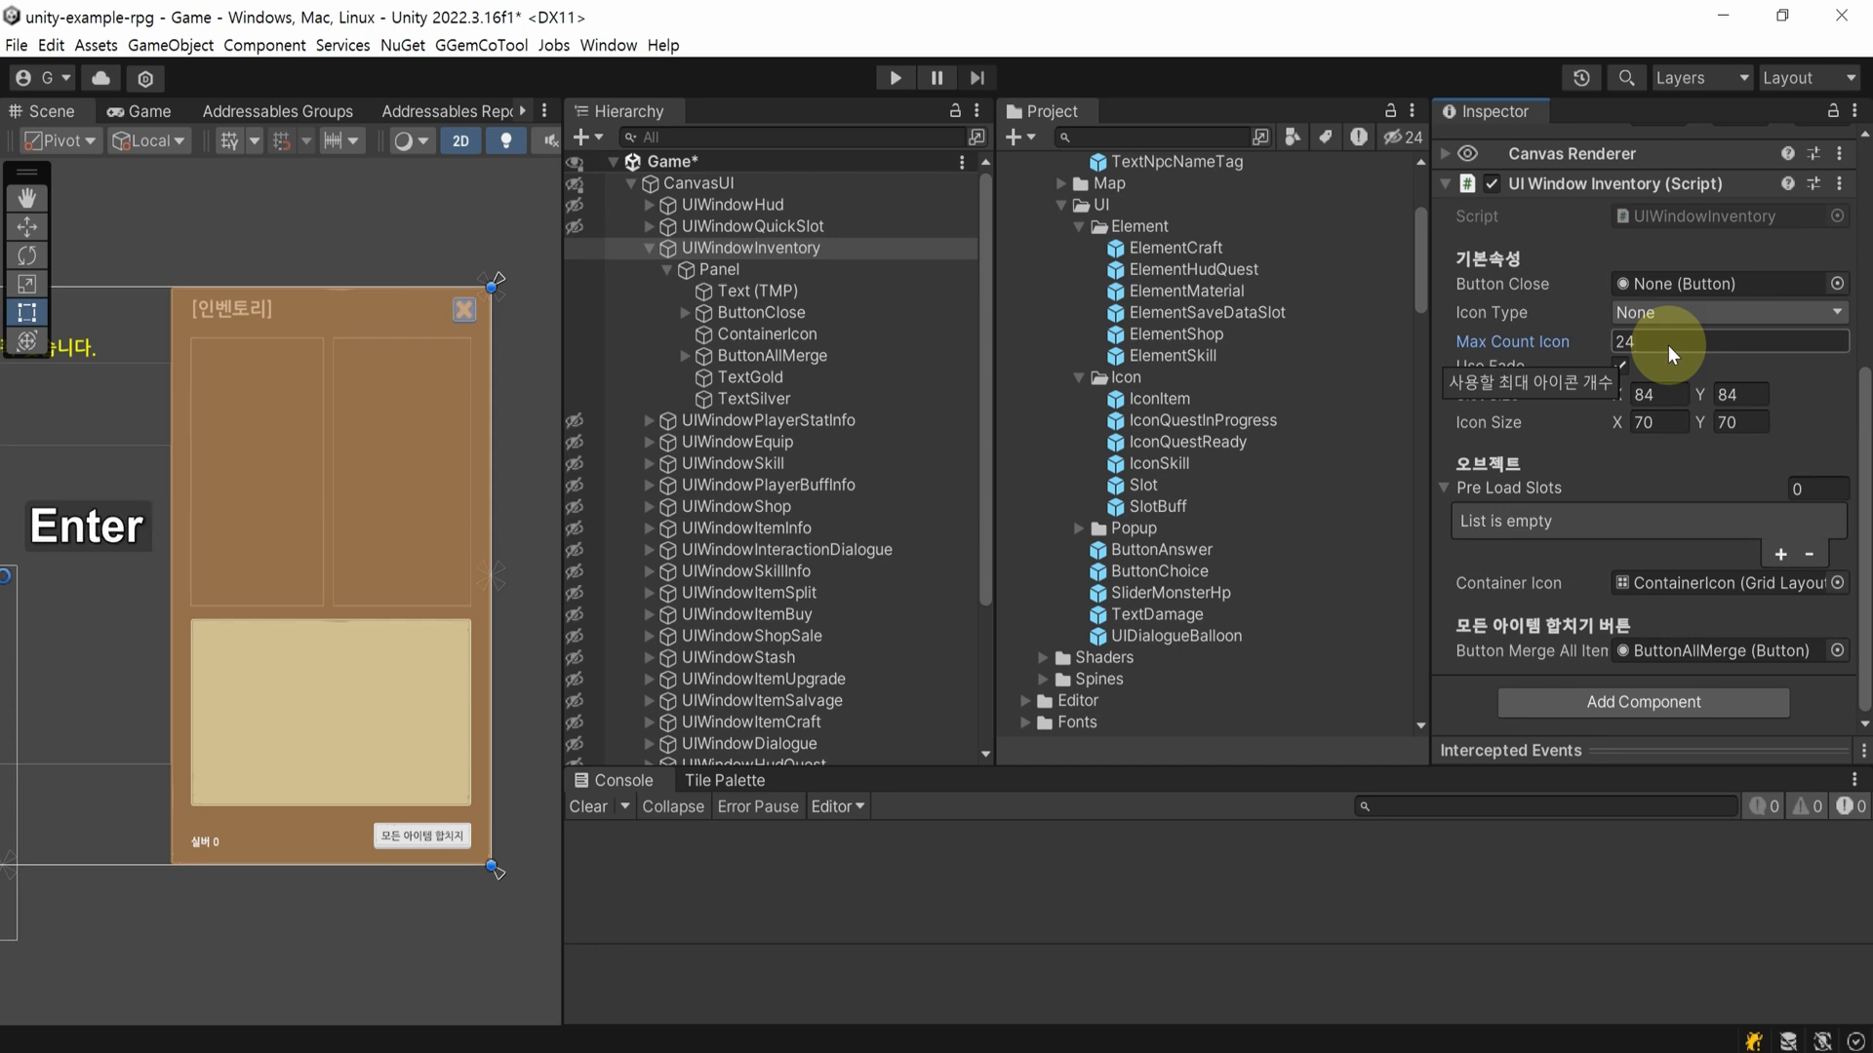
{"action": "key", "text": "ctrl+s"}
- Run the game again with 계속 in an enlarged view and check how the reduced number of slots fits the inventory
{"action": "left_click", "coordinate": [894, 77]}
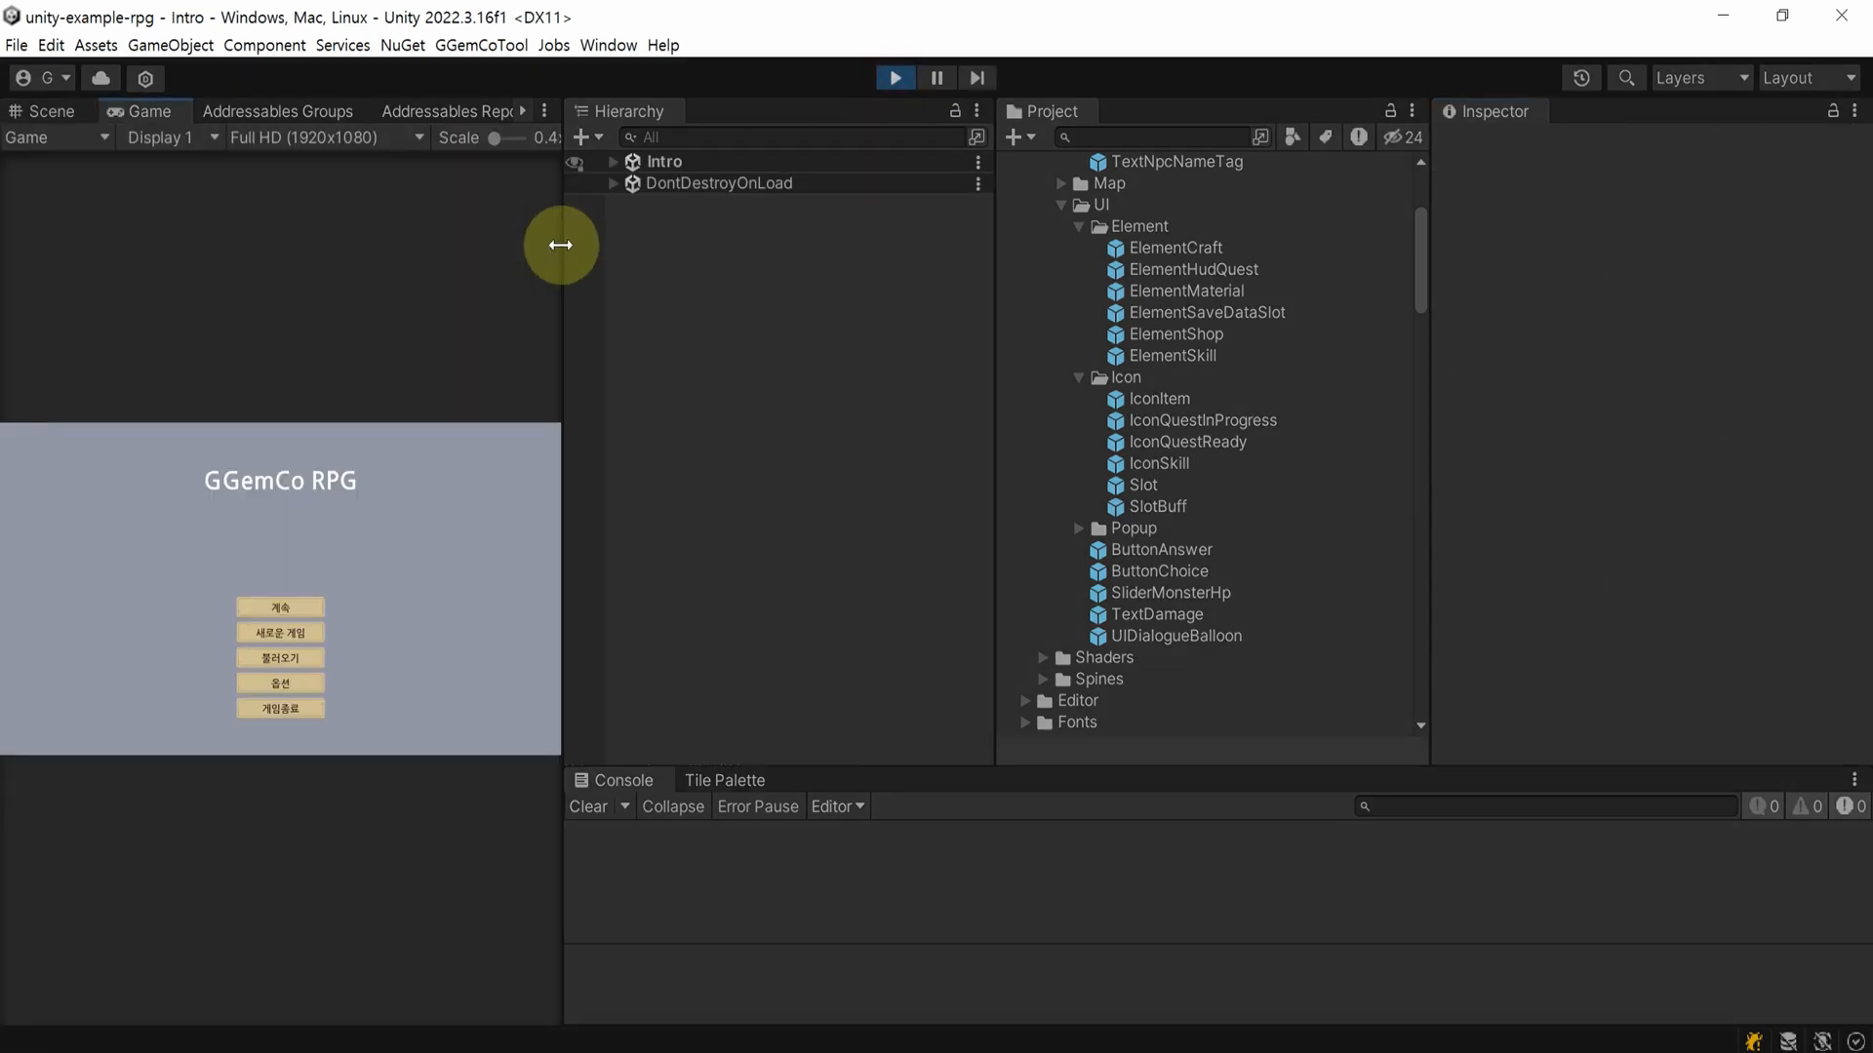
{"action": "left_click_drag", "start_coordinate": [555, 238], "coordinate": [1684, 238]}
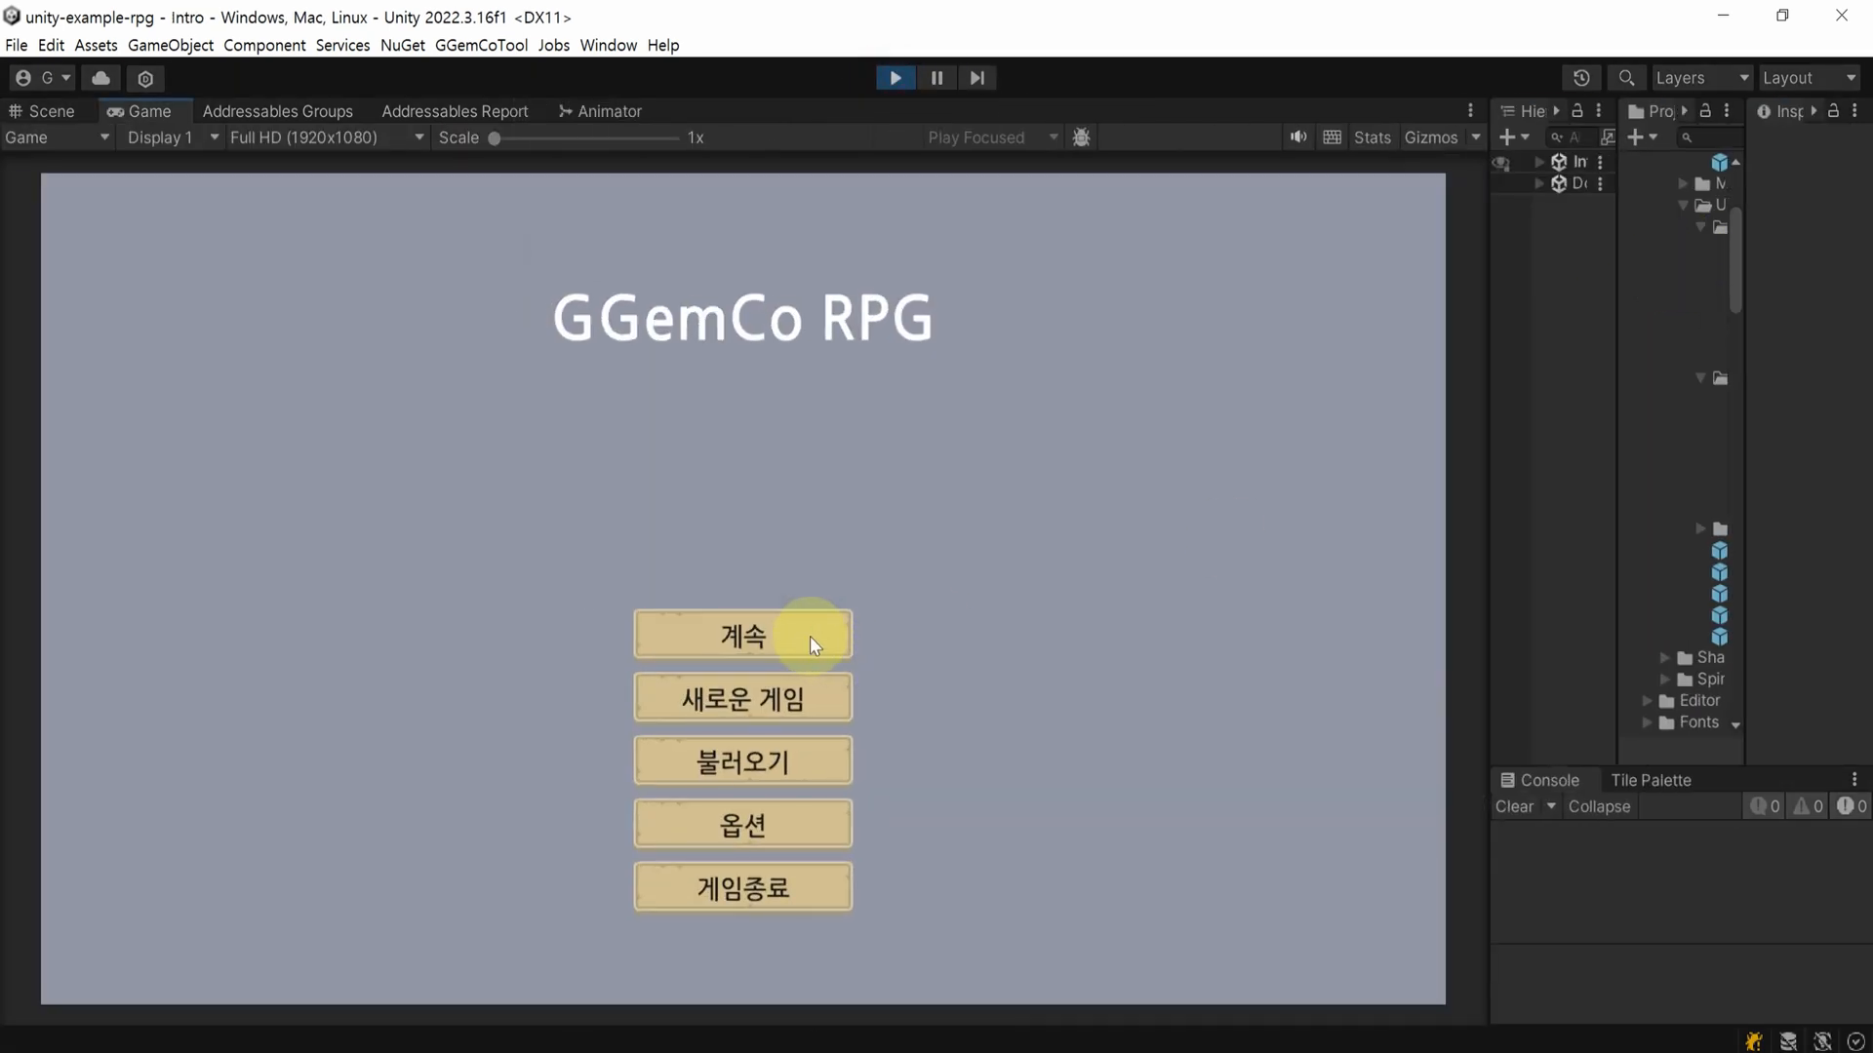
{"action": "left_click", "coordinate": [809, 649]}
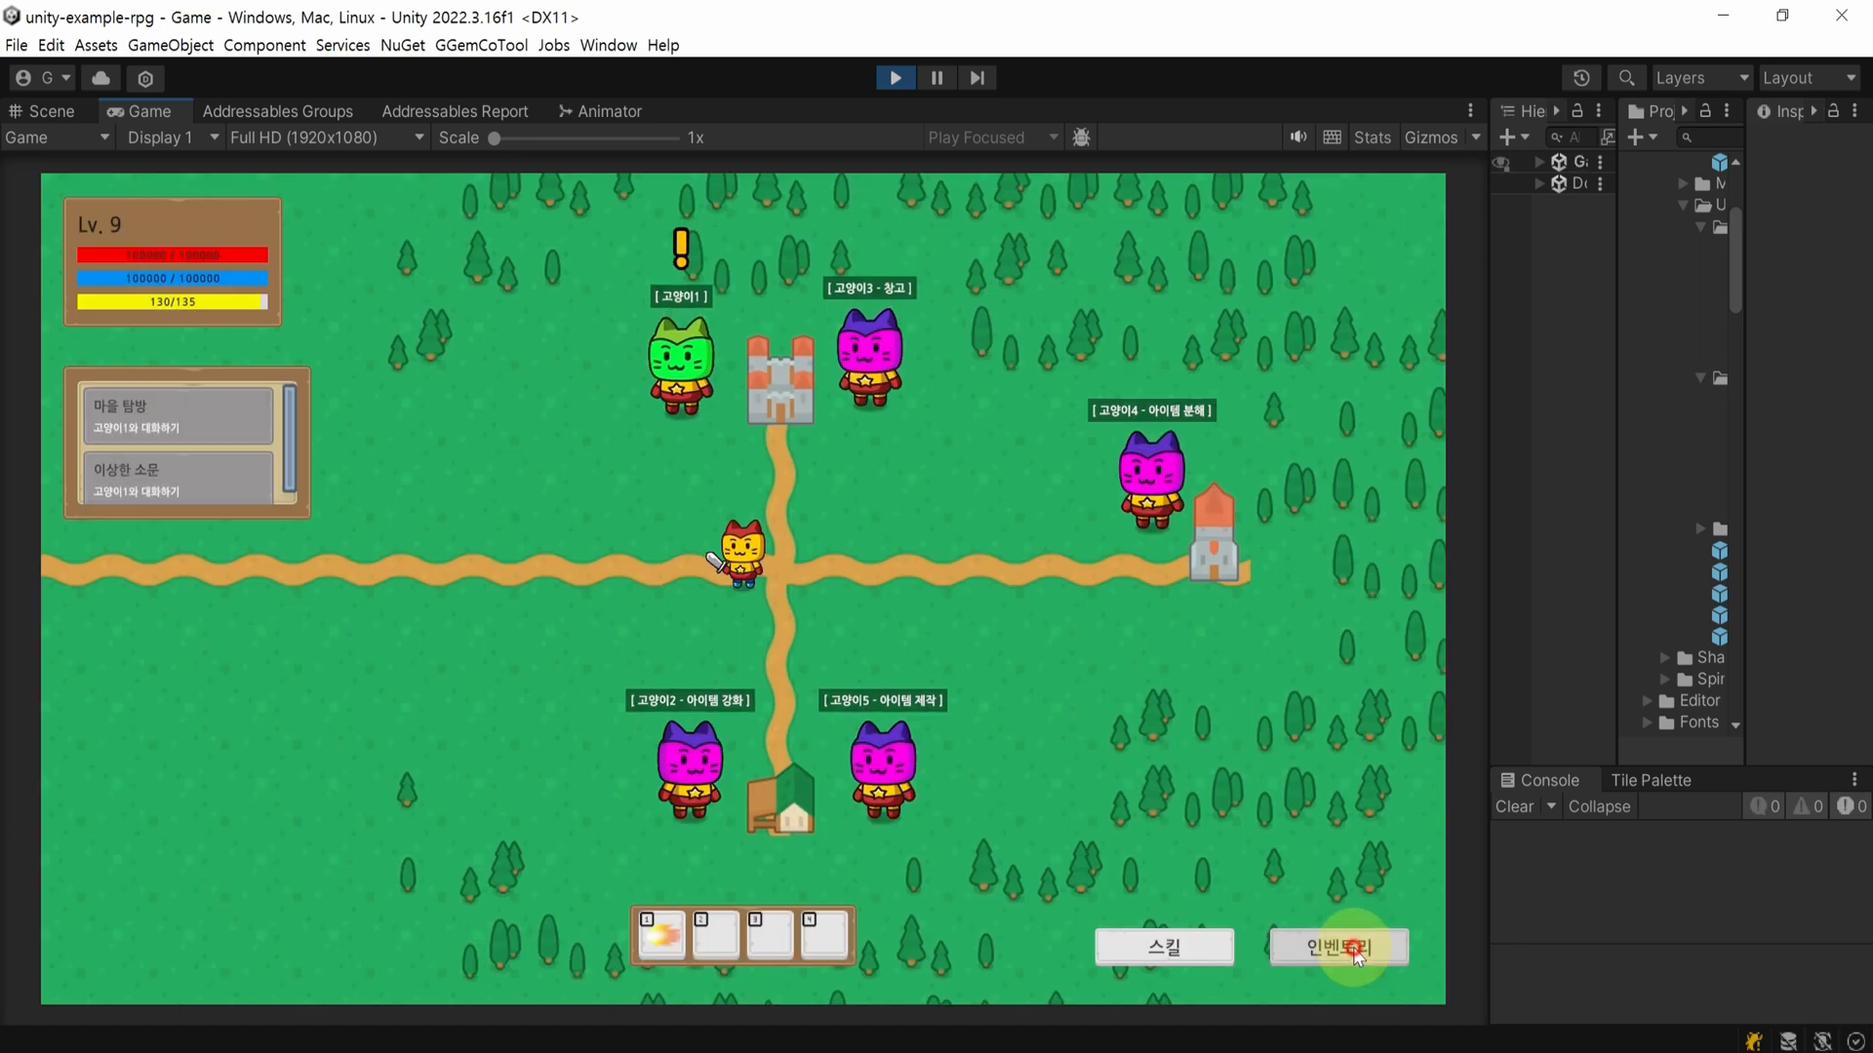
{"action": "left_click", "coordinate": [1345, 955]}
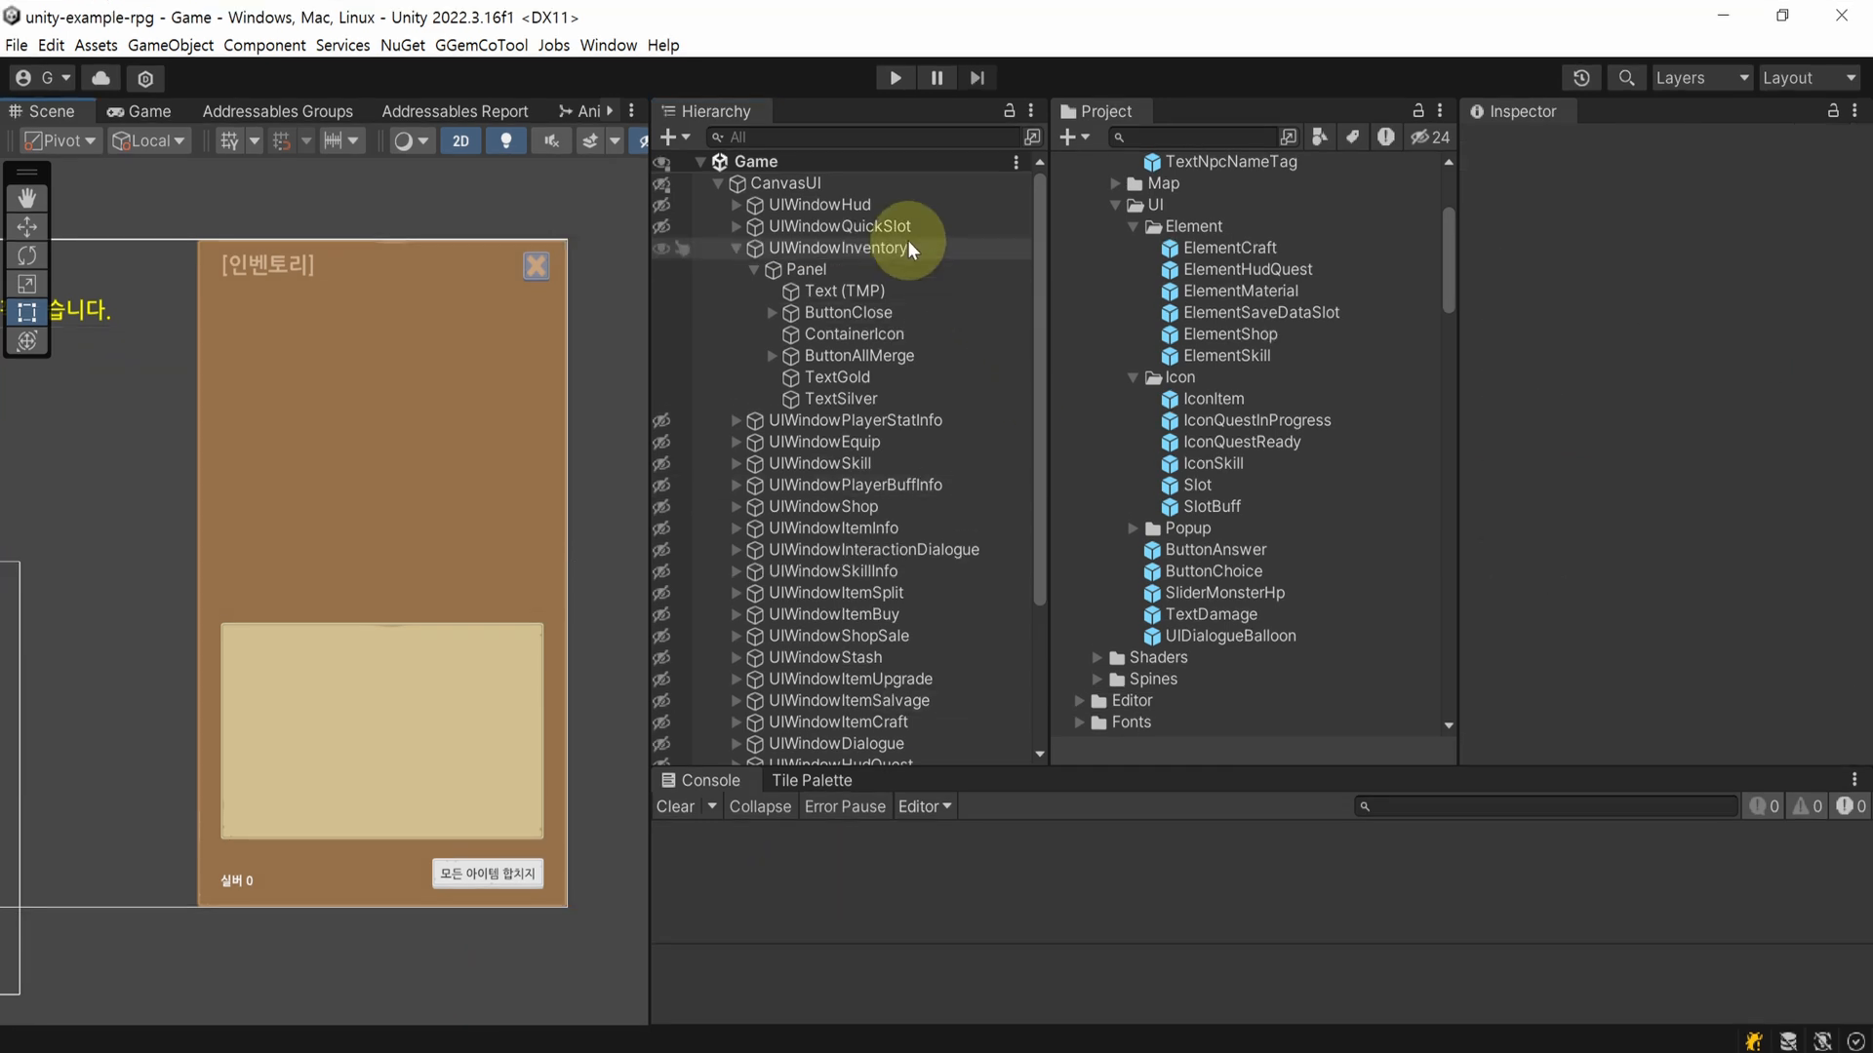
- Set the Icon Type of UIWindowInventory to Item
{"action": "left_click", "coordinate": [910, 249]}
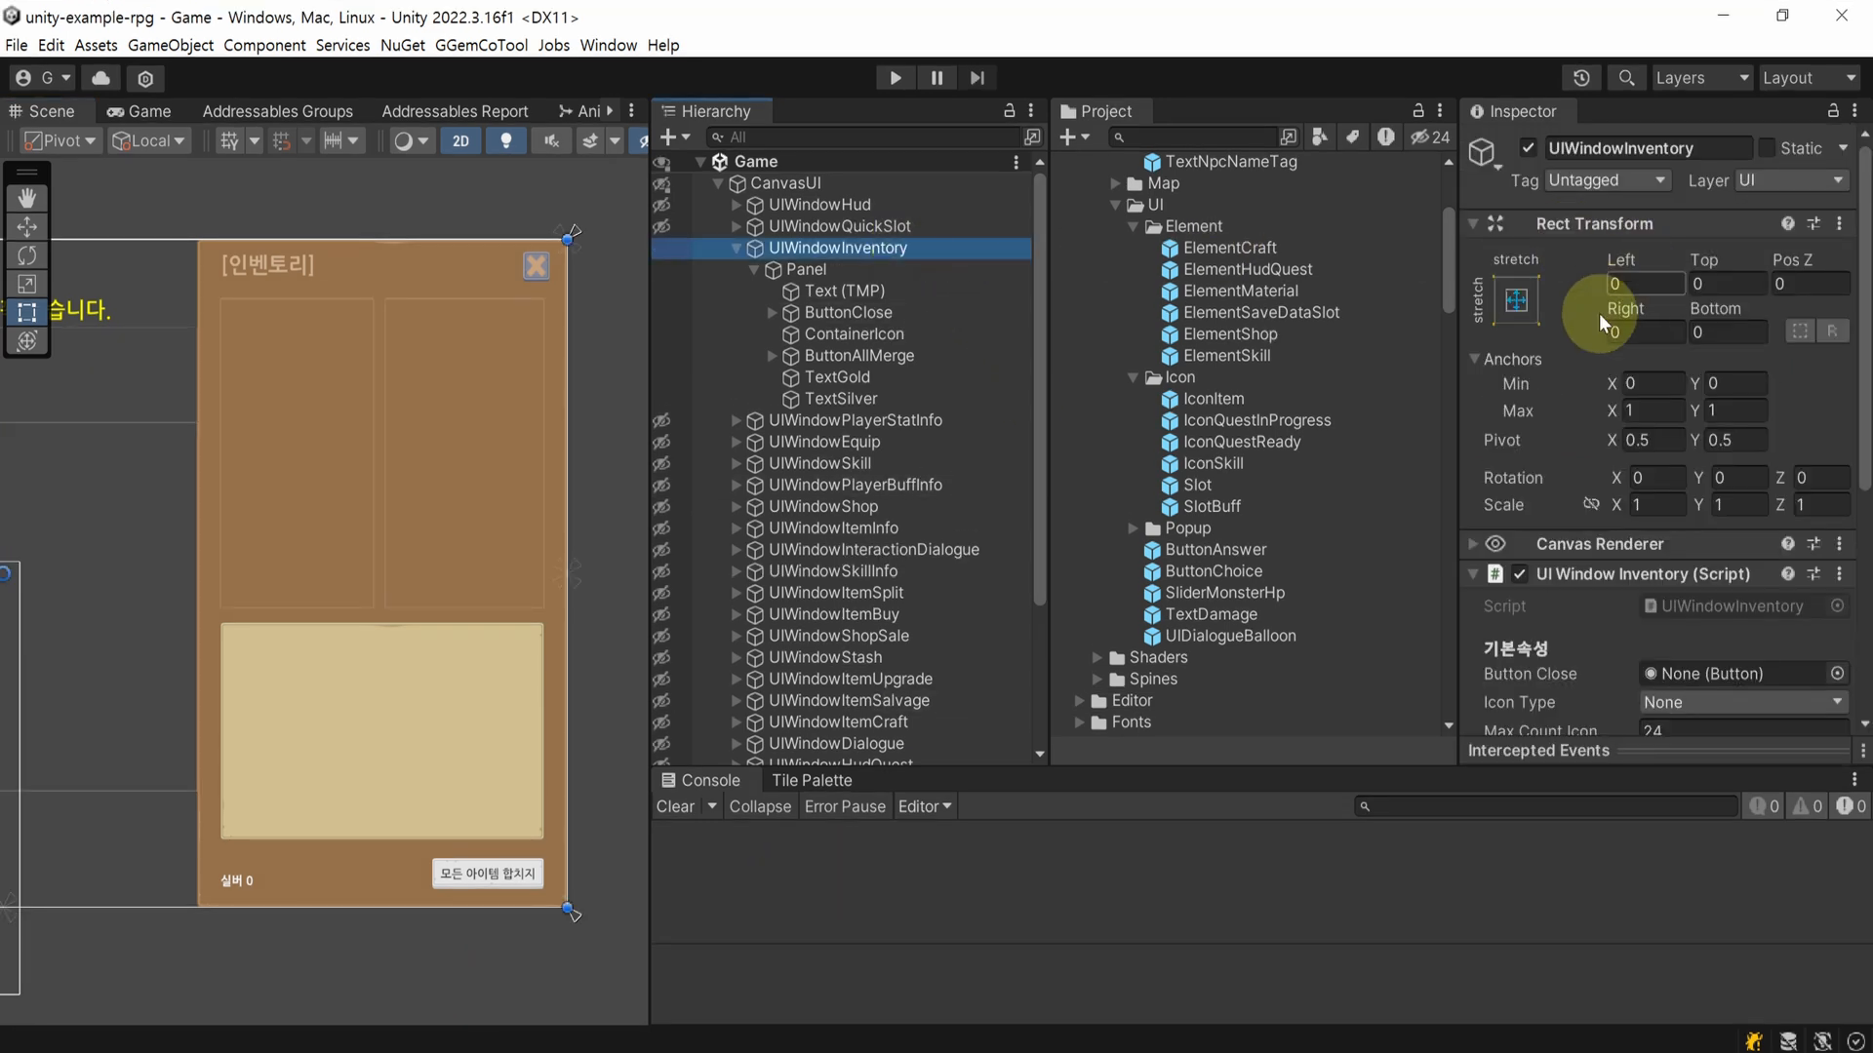
{"action": "scroll", "coordinate": [1605, 327], "scroll_direction": "down", "scroll_amount": 3}
{"action": "scroll", "coordinate": [1595, 361], "scroll_direction": "down", "scroll_amount": 1}
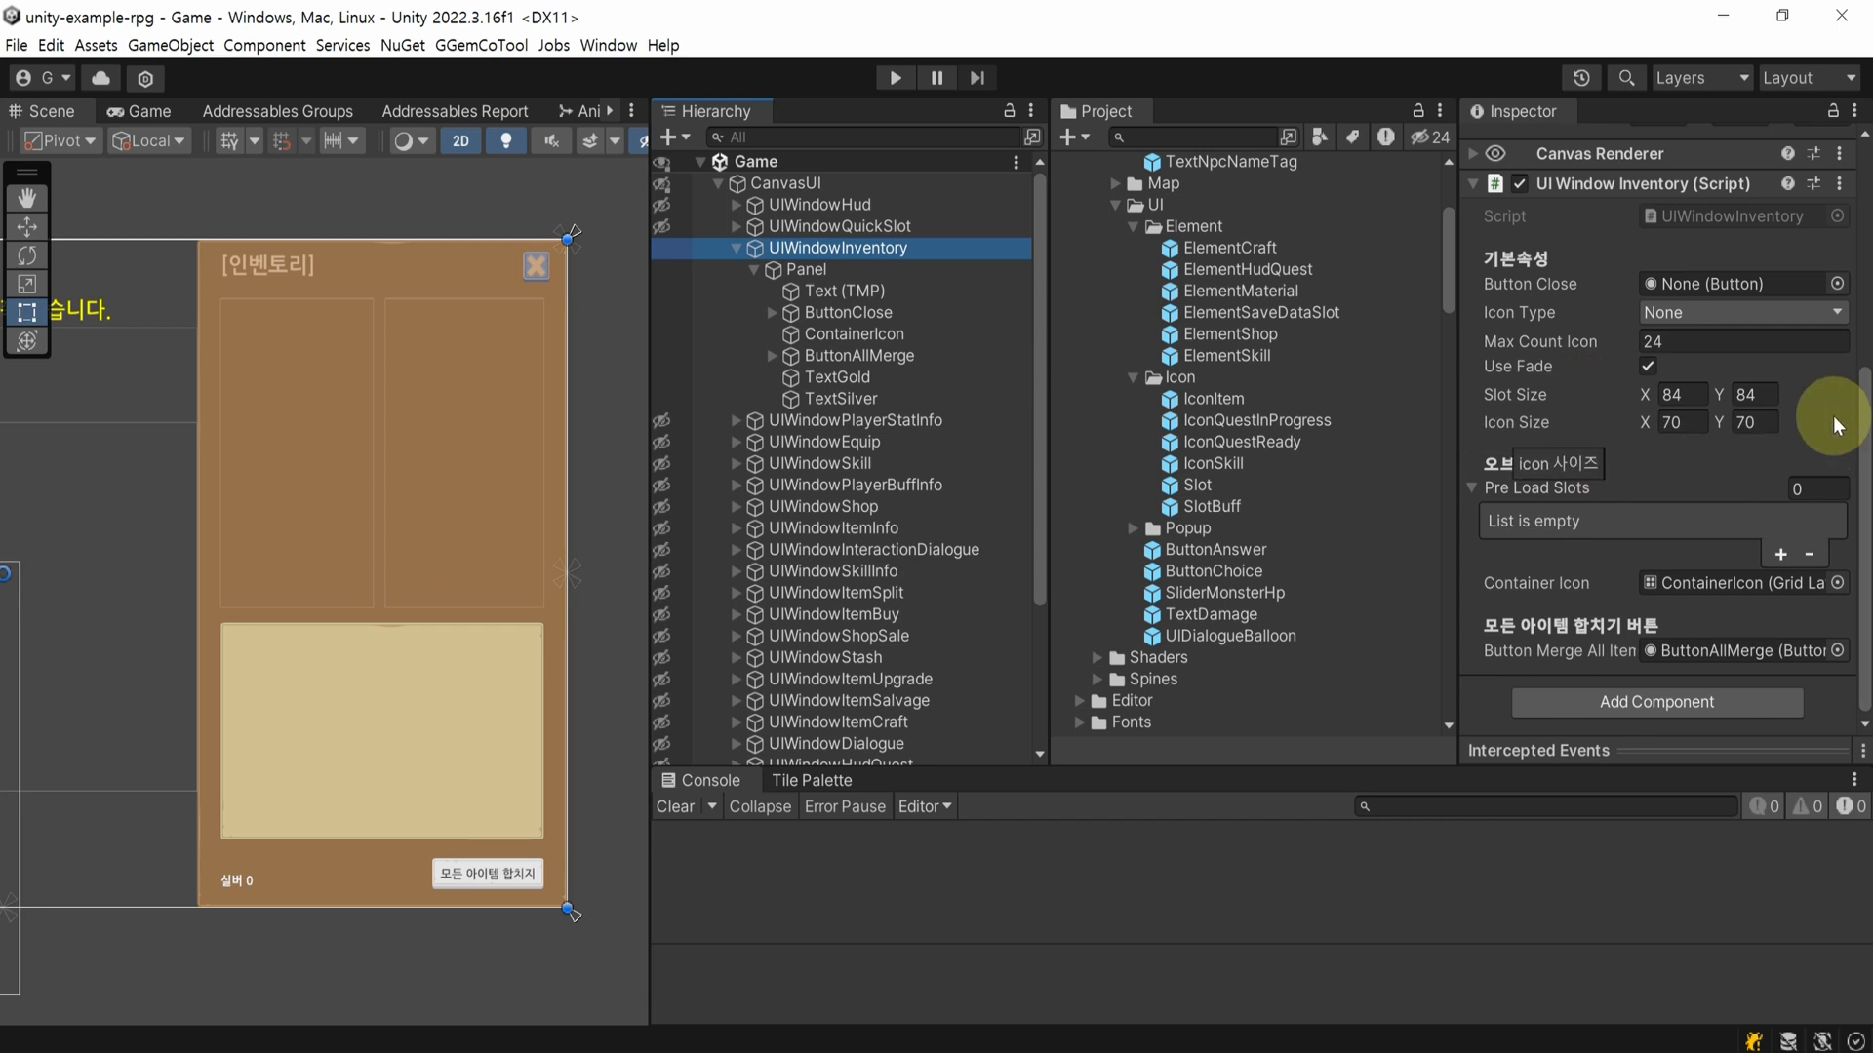
{"action": "left_click", "coordinate": [1658, 312]}
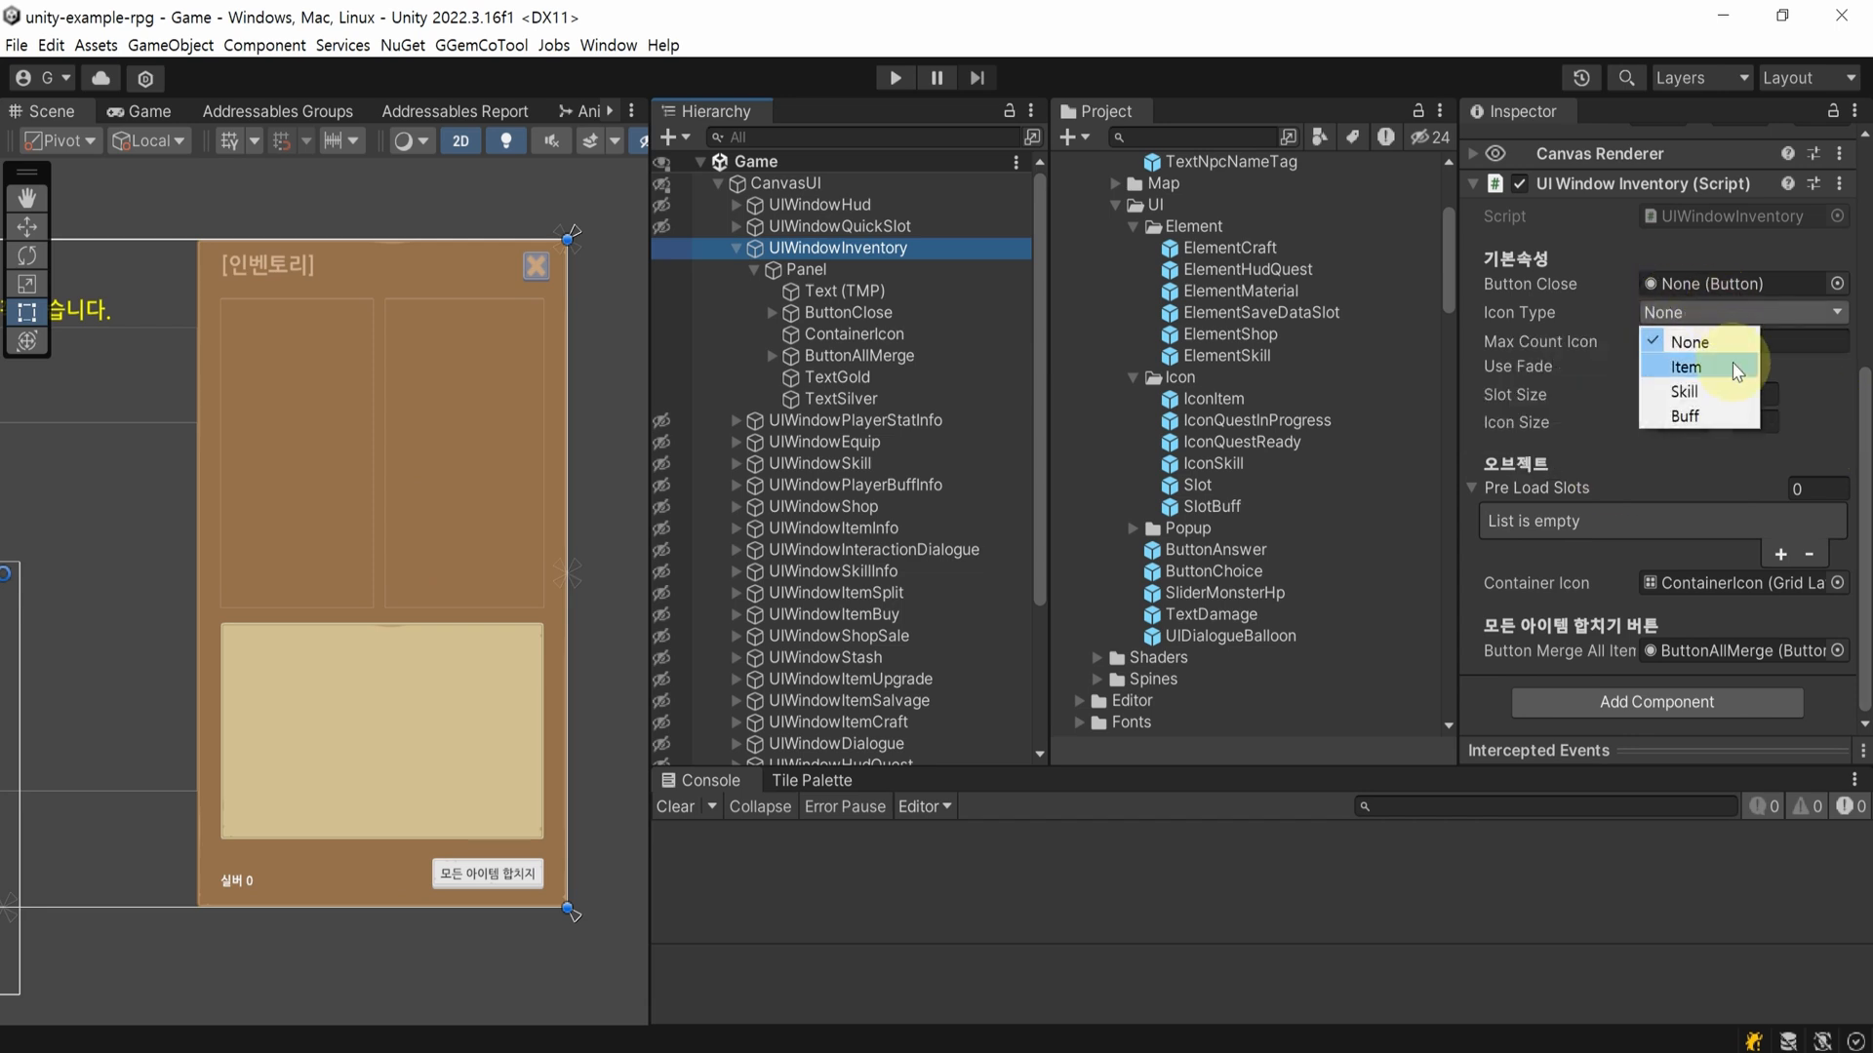
{"action": "left_click", "coordinate": [1707, 367]}
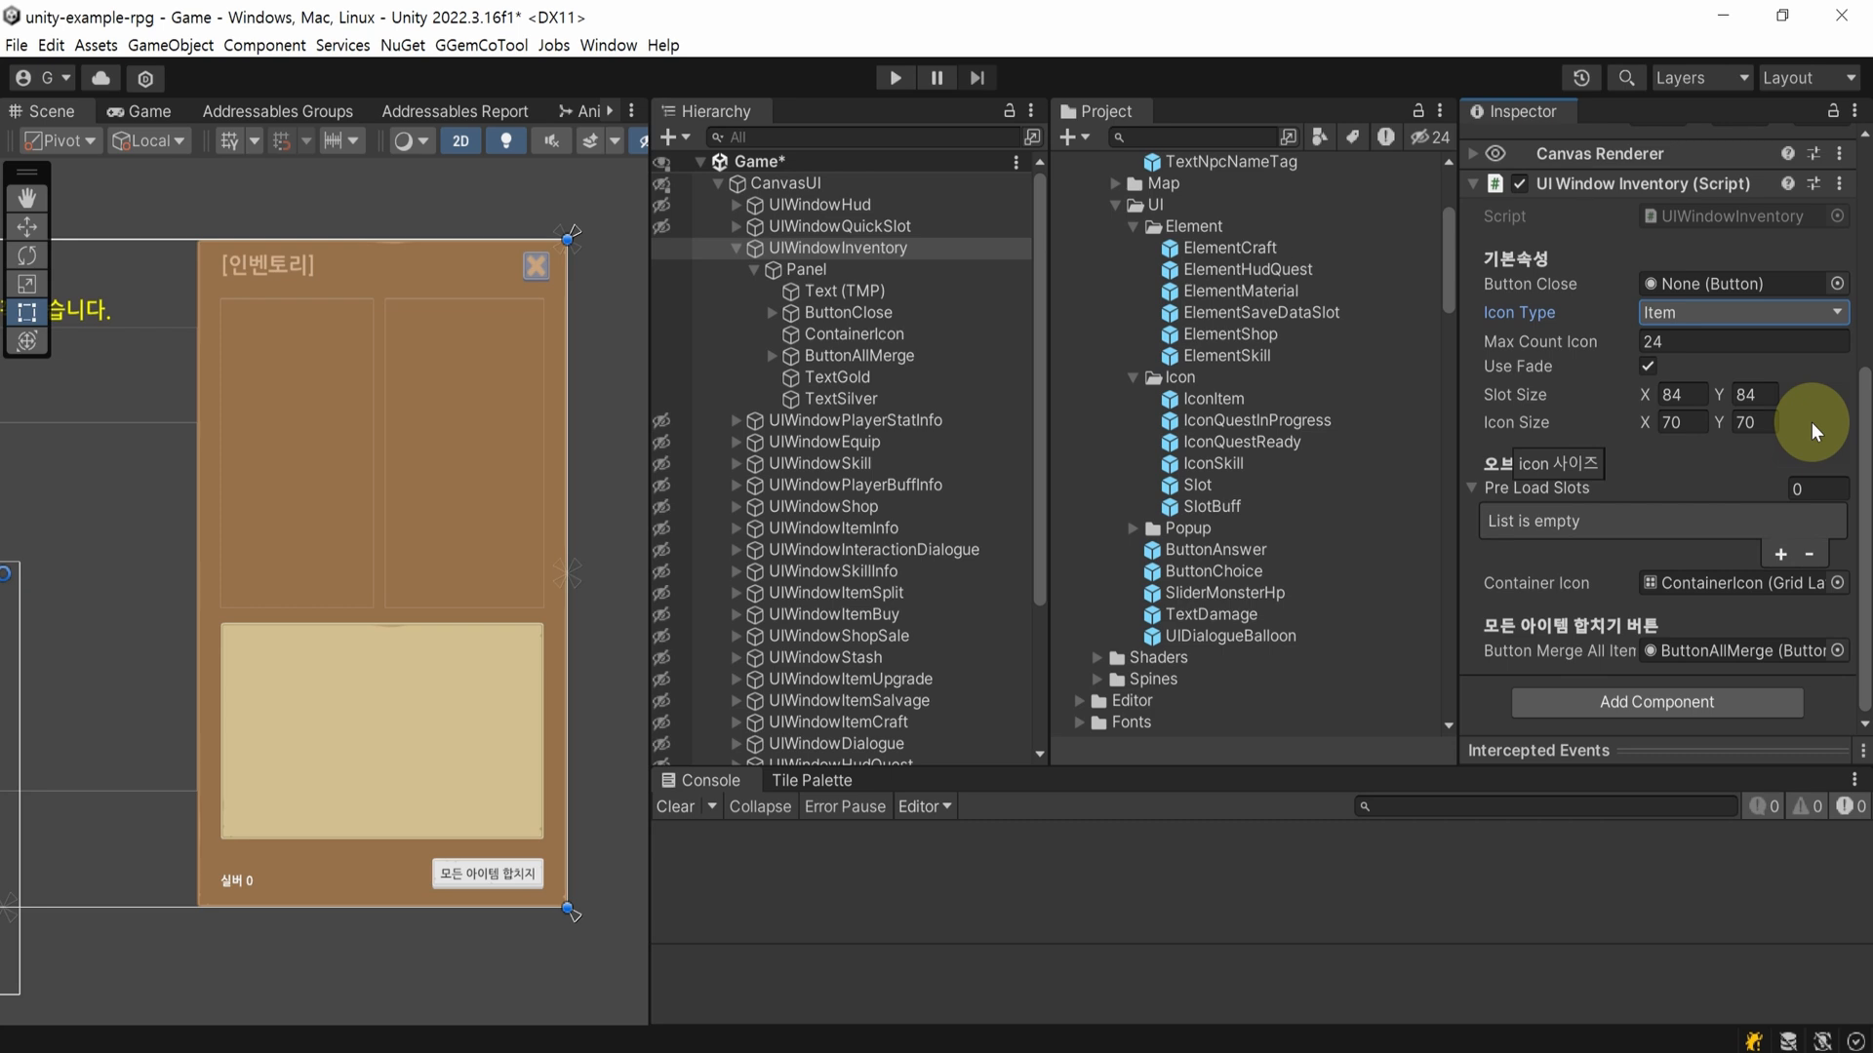
- Examine the Container Icon reference of UIWindowInventory and the Grid Layout Group settings of the ContainerIcon object
{"action": "left_click", "coordinate": [1682, 587]}
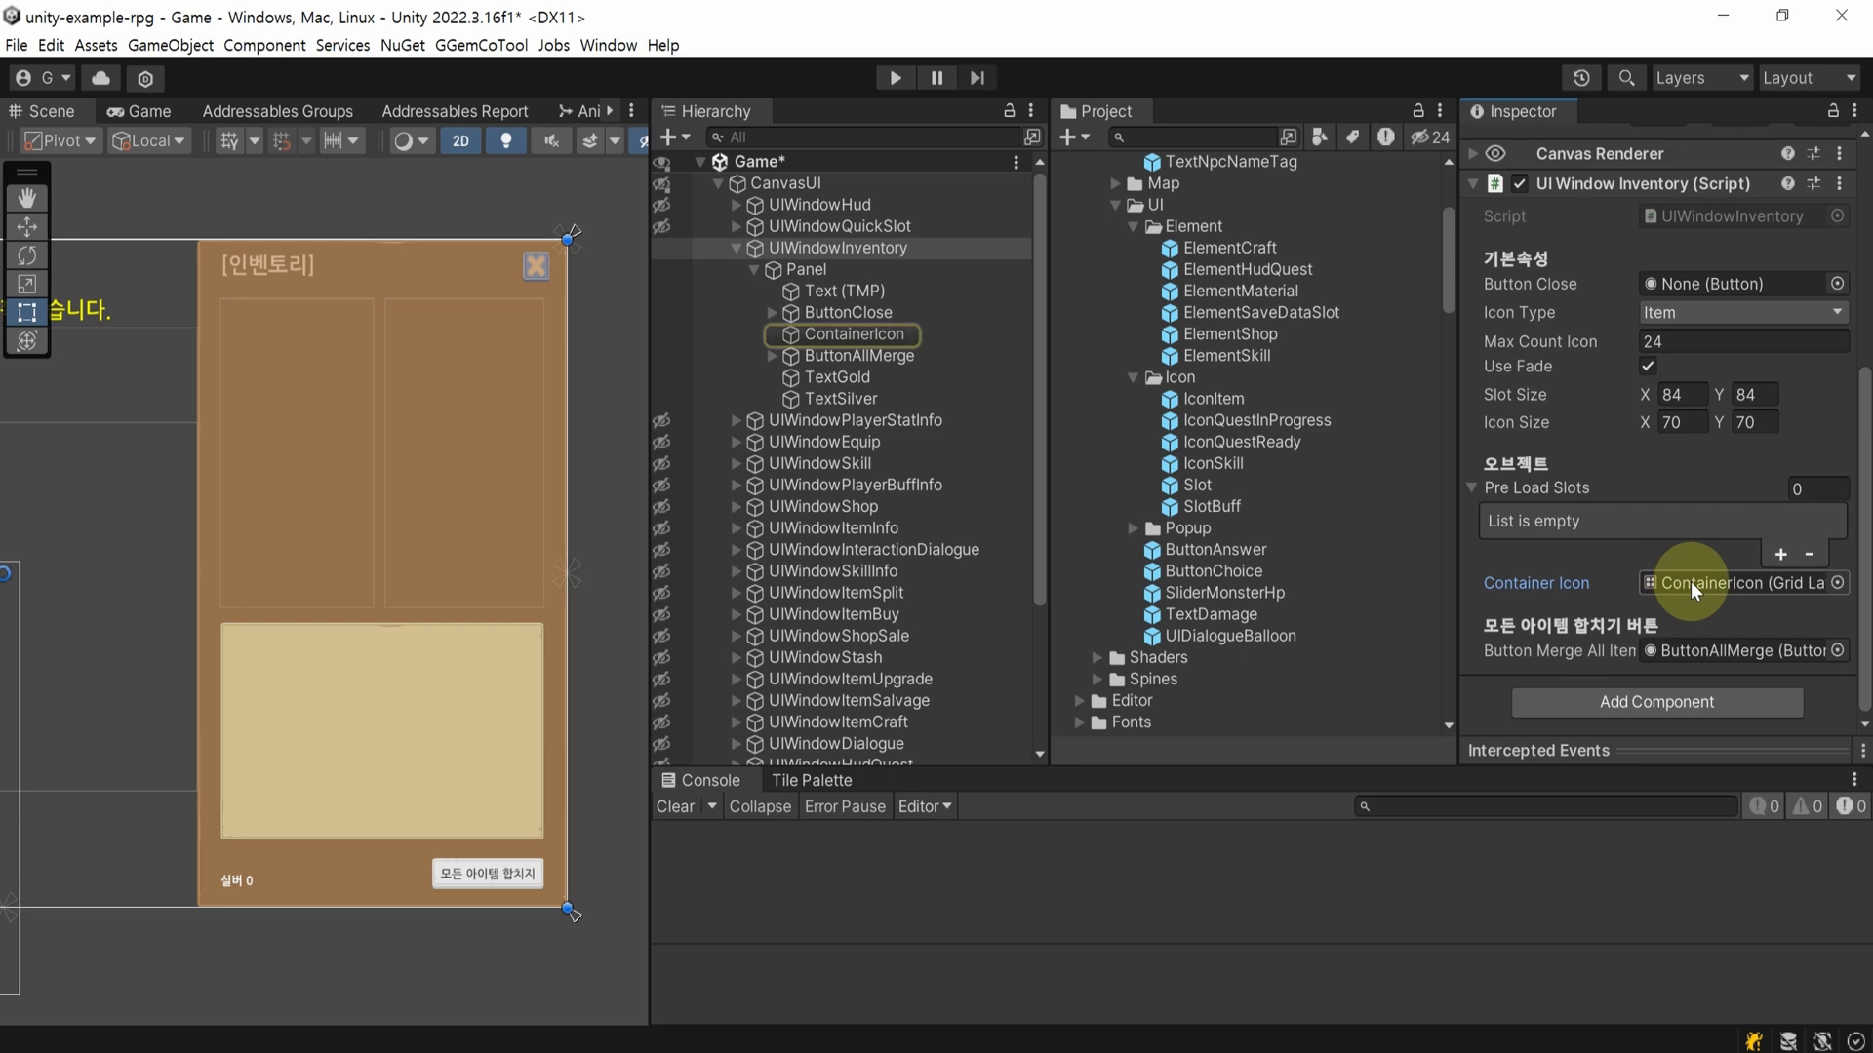
{"action": "left_click", "coordinate": [1694, 589]}
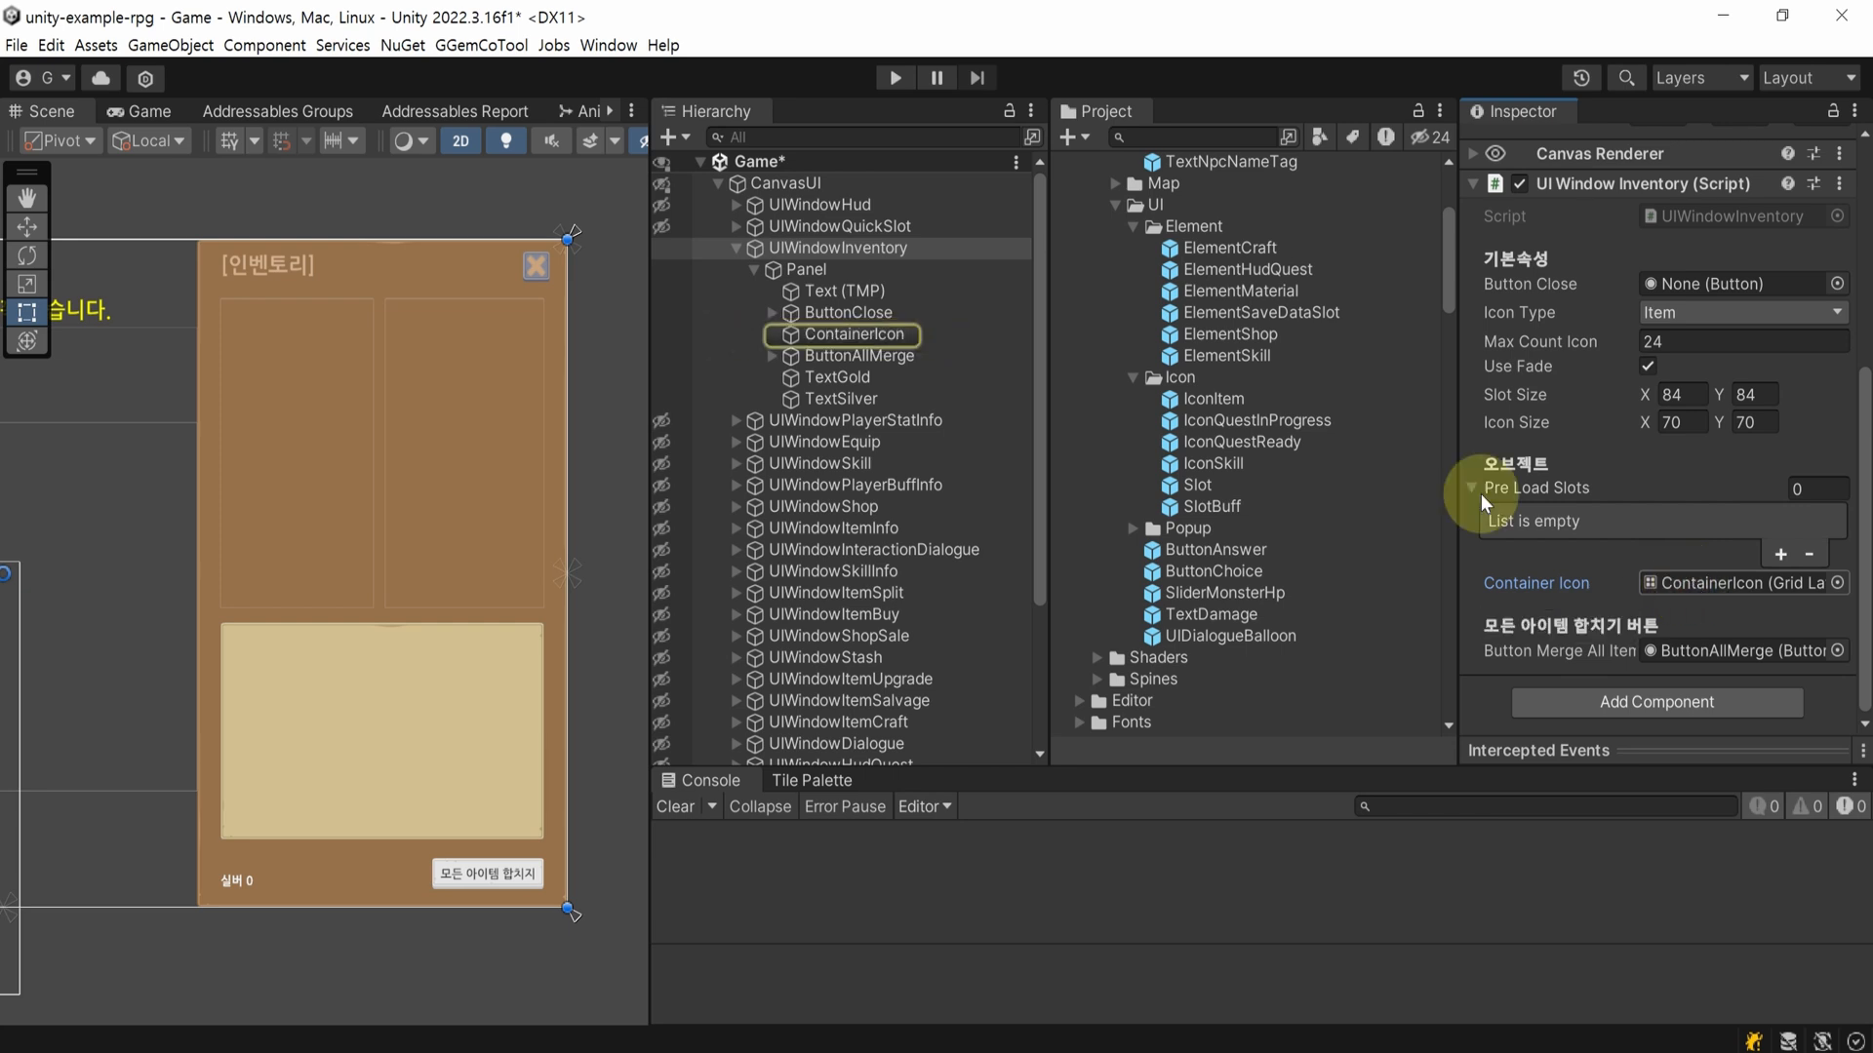
{"action": "left_click", "coordinate": [875, 336]}
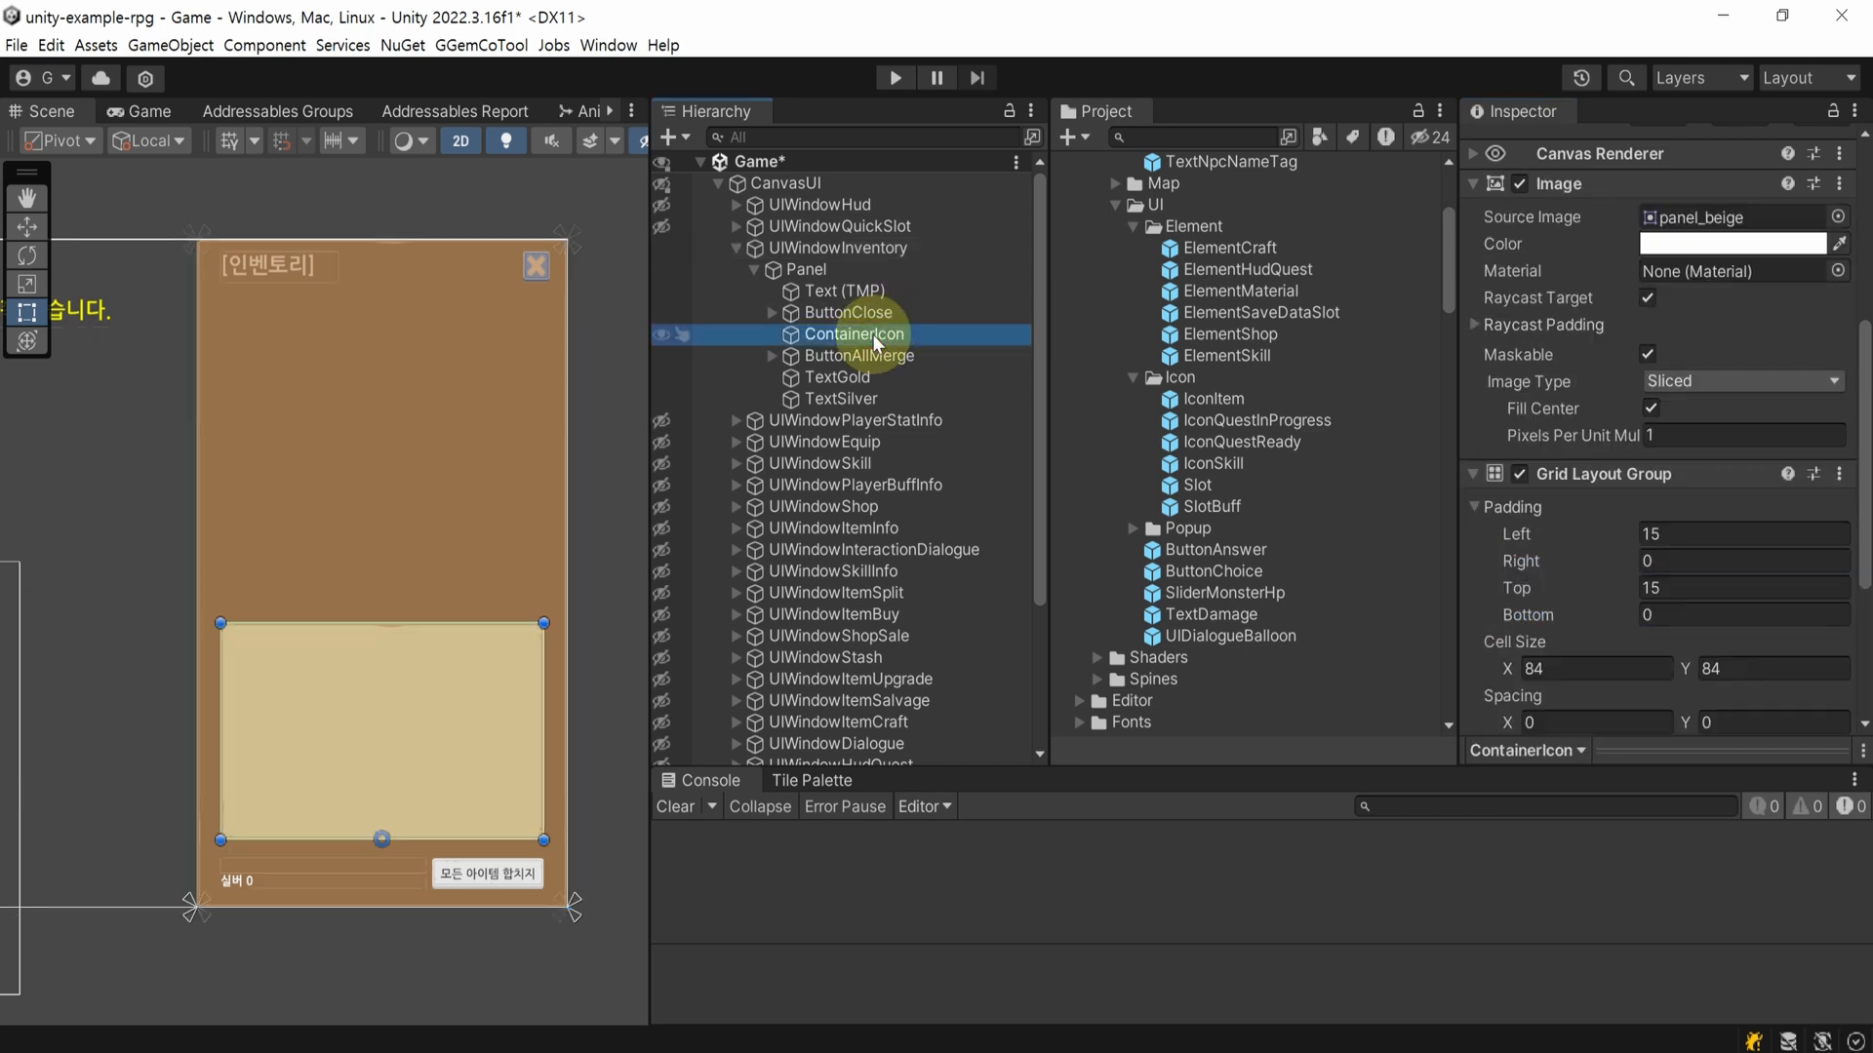
{"action": "scroll", "coordinate": [1659, 399], "scroll_direction": "down", "scroll_amount": 3}
{"action": "left_click", "coordinate": [1652, 414]}
{"action": "scroll", "coordinate": [1651, 411], "scroll_direction": "down", "scroll_amount": 3}
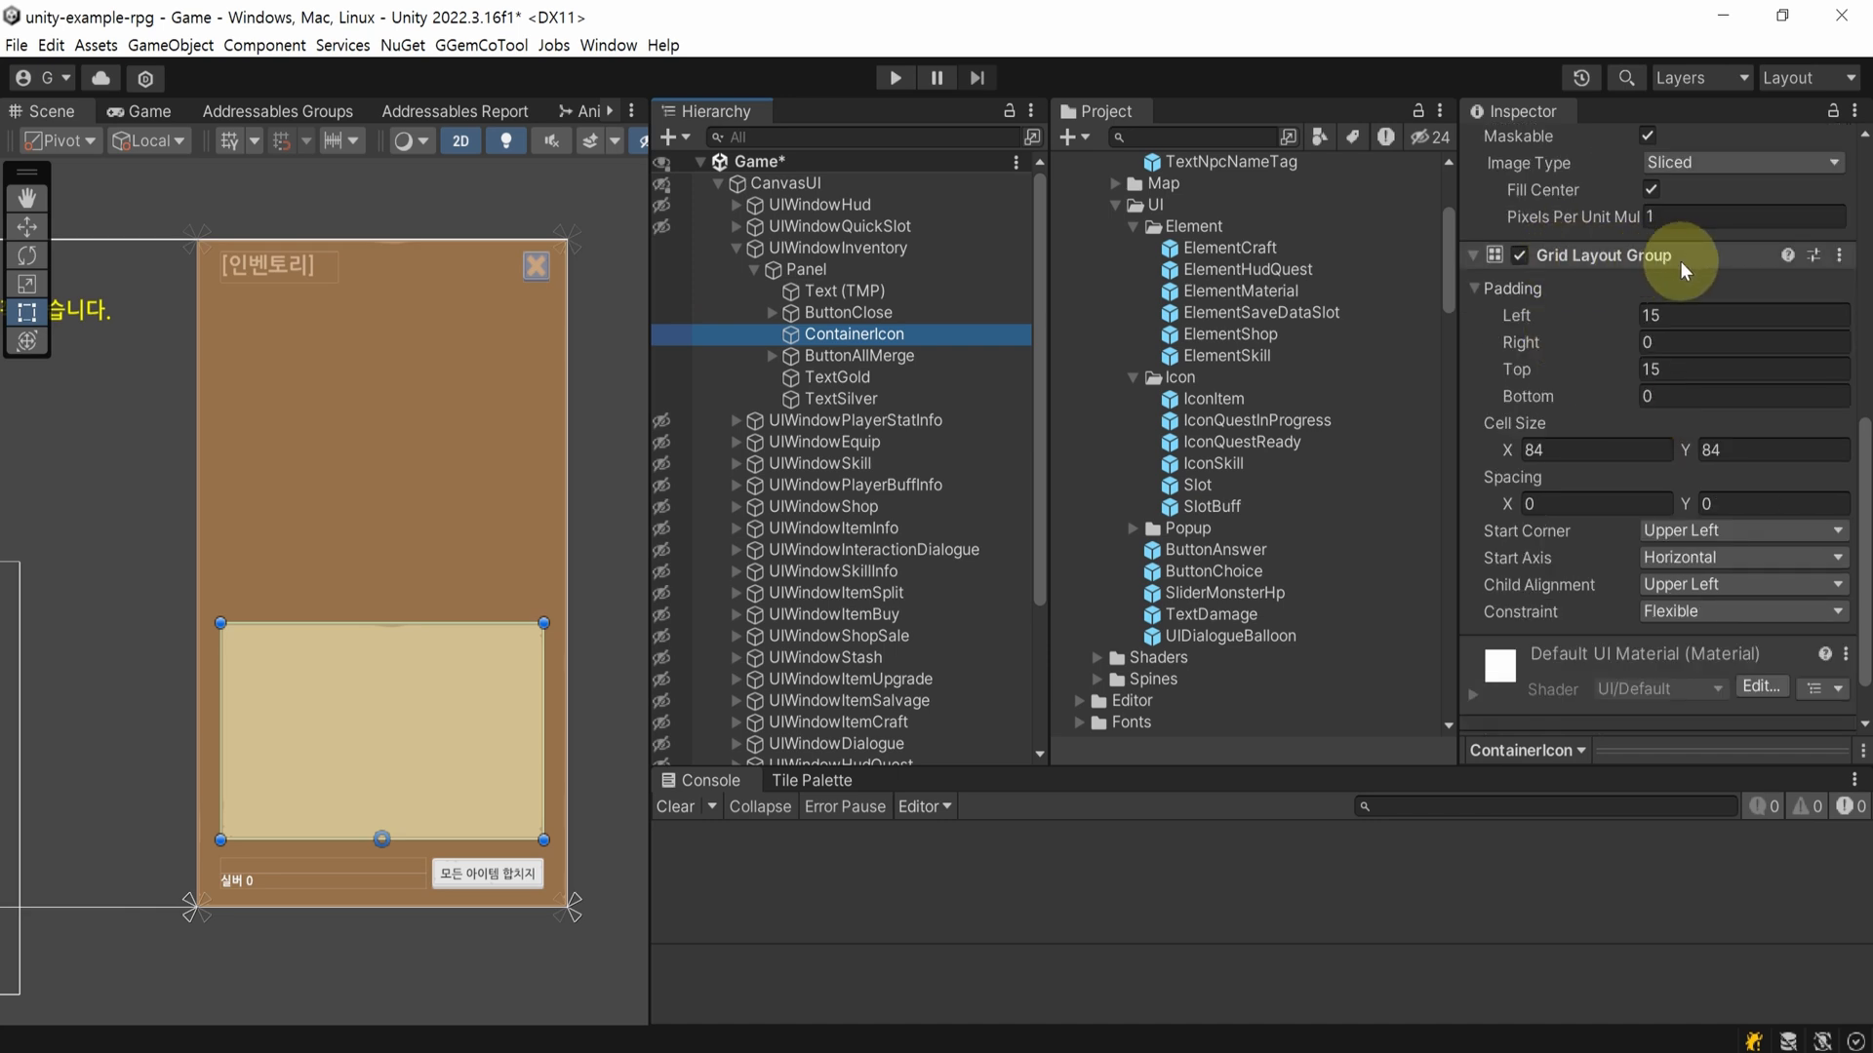
{"action": "scroll", "coordinate": [1694, 282], "scroll_direction": "down", "scroll_amount": 2}
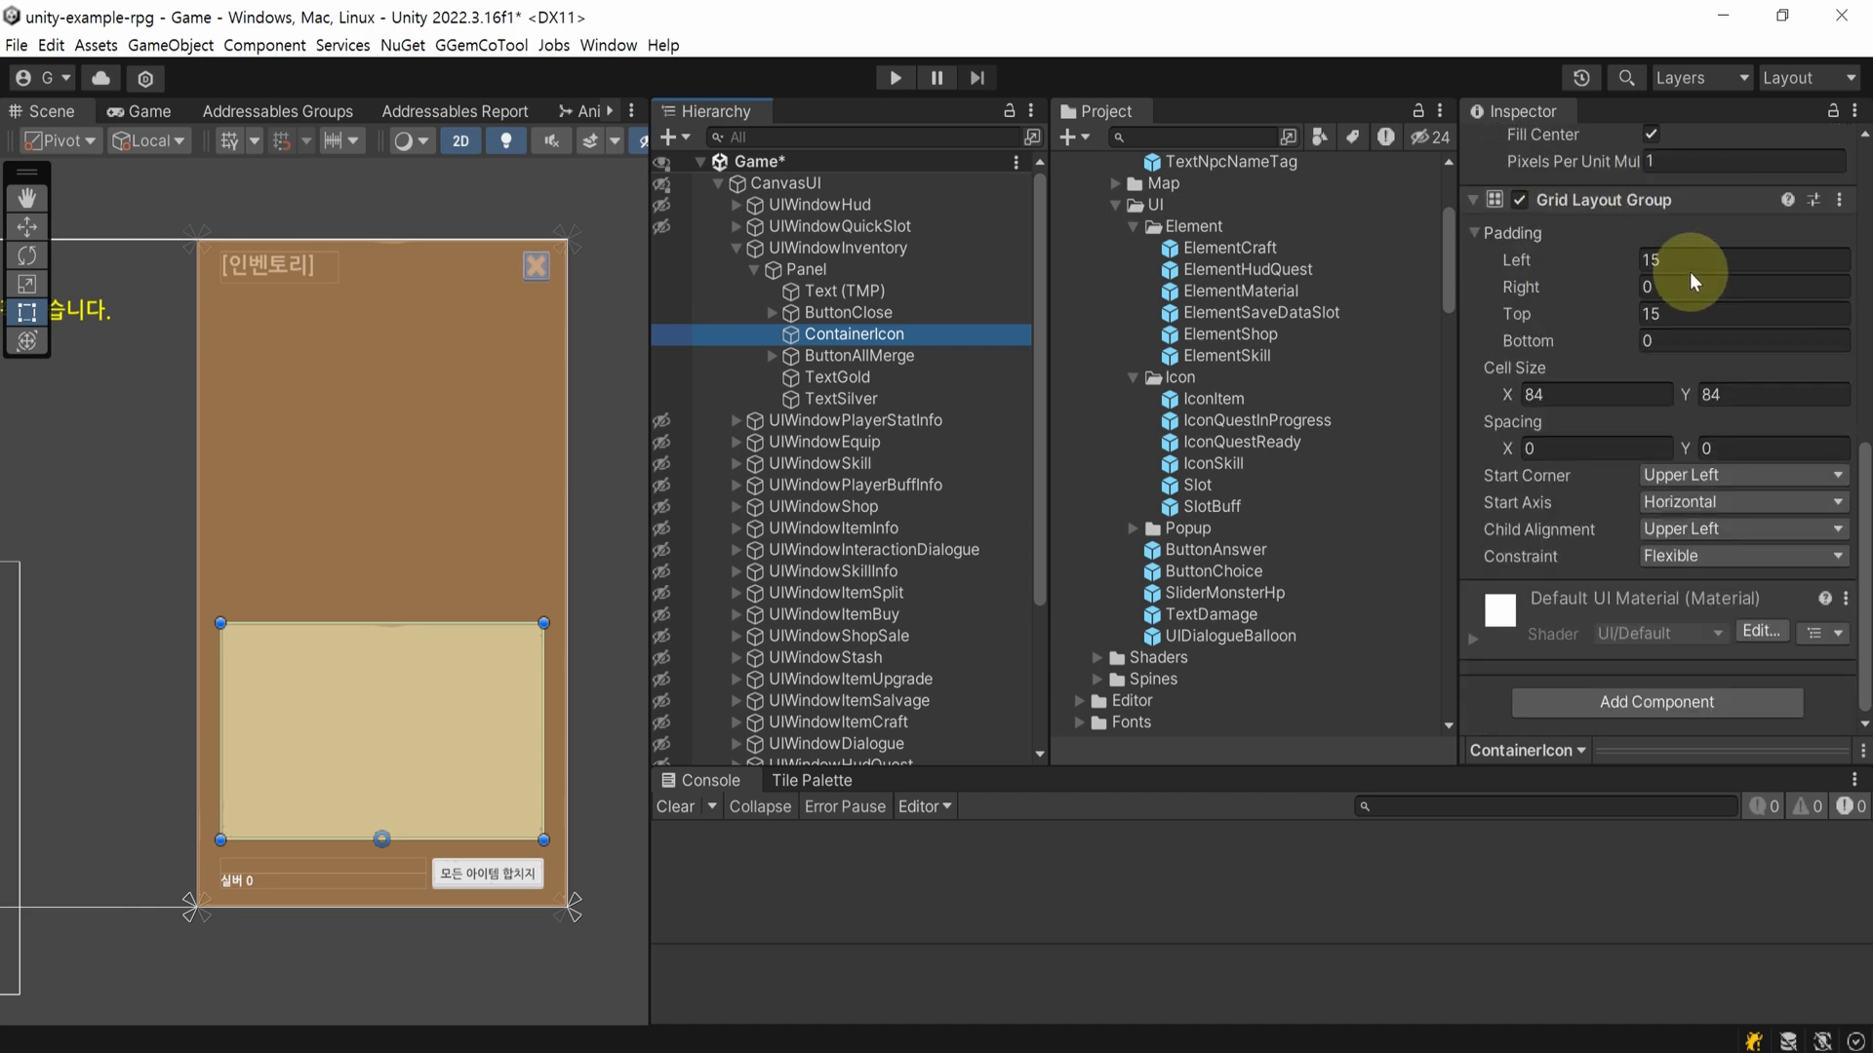
{"action": "scroll", "coordinate": [1694, 282], "scroll_direction": "up", "scroll_amount": 3}
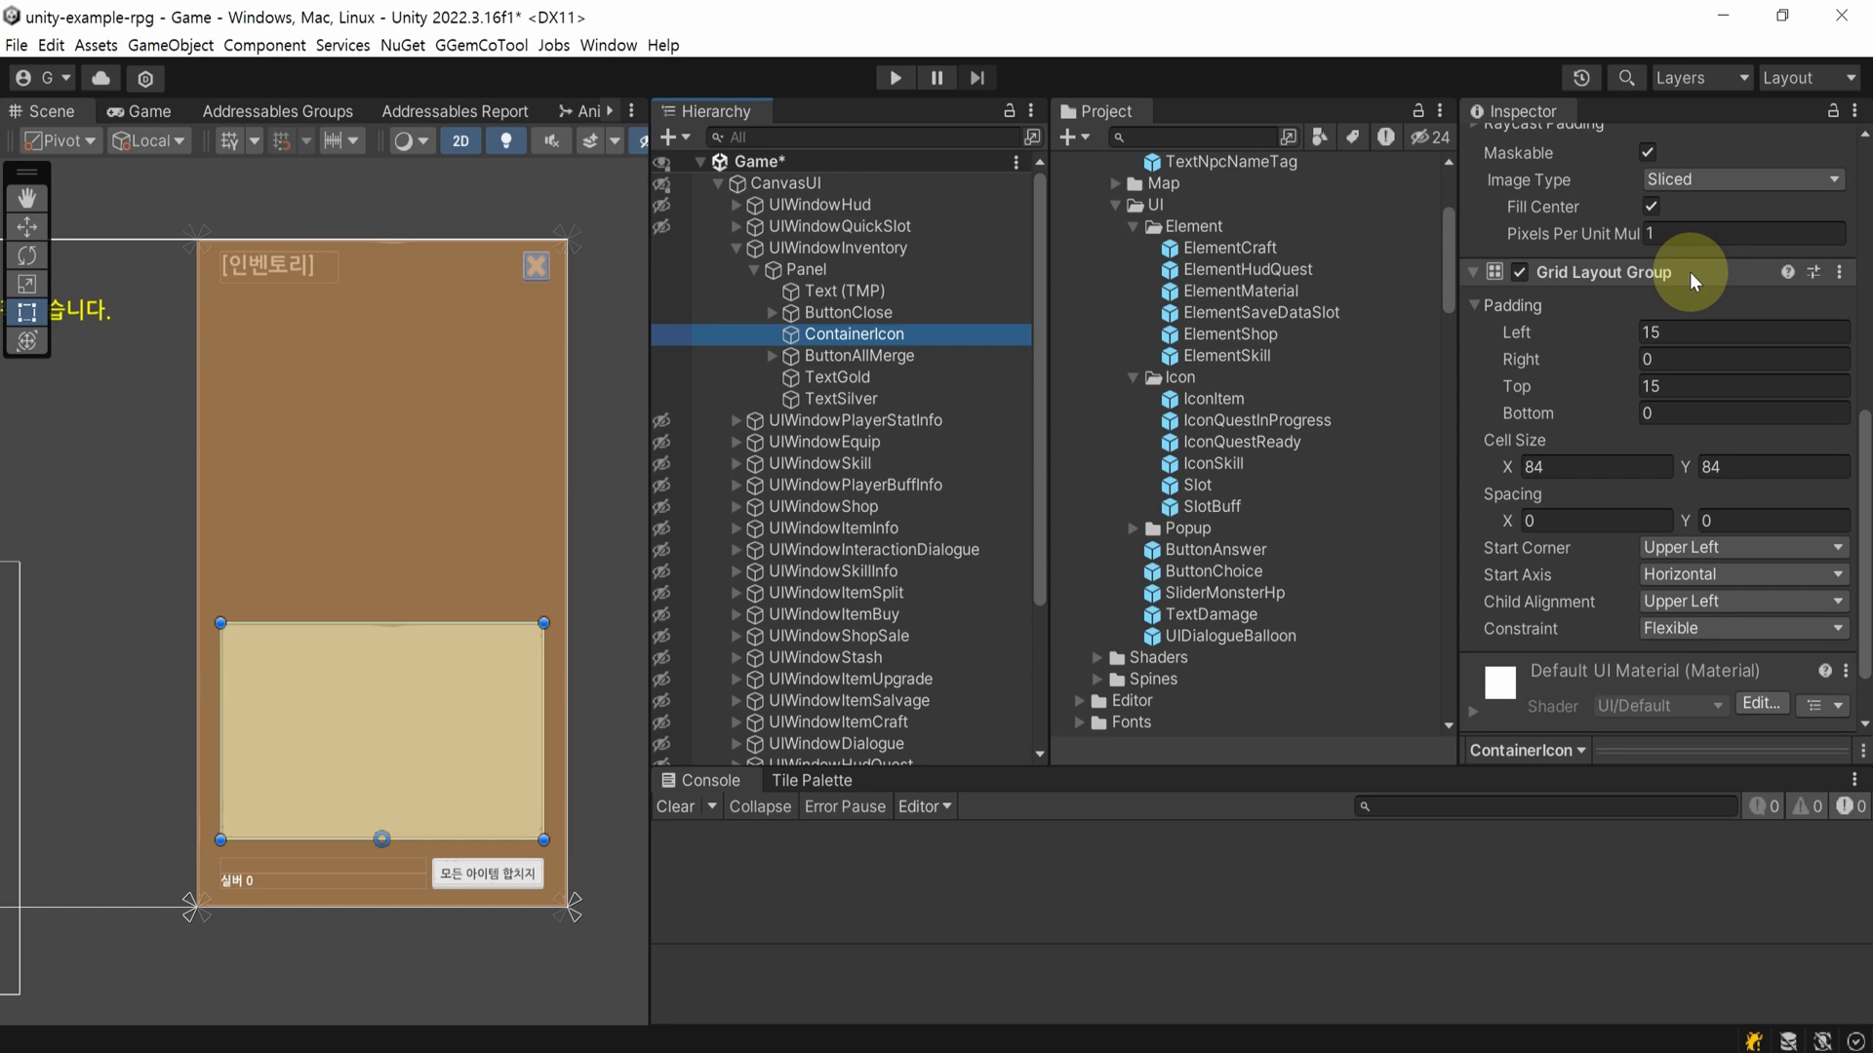
{"action": "scroll", "coordinate": [1694, 282], "scroll_direction": "down", "scroll_amount": 3}
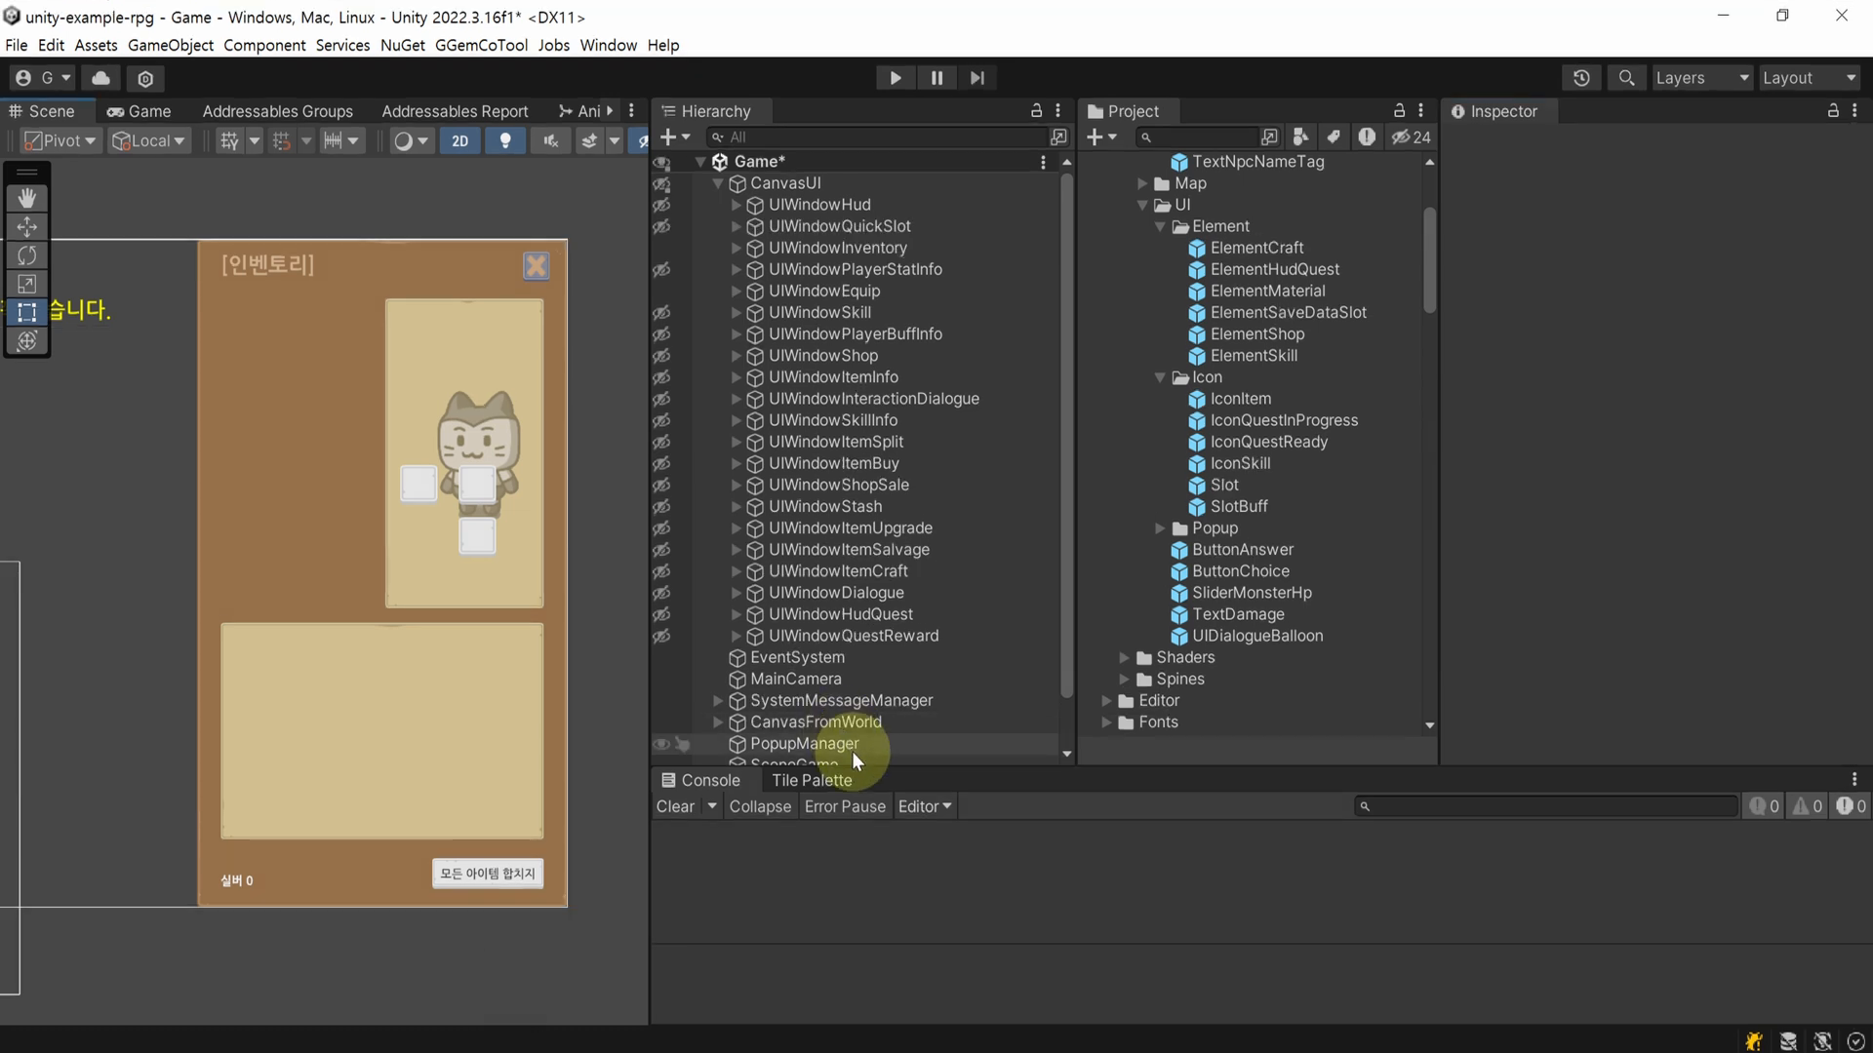
- Examine the slot and icon sizes and the Pre Load Slots list of UIWindowEquip alongside its layout in the scene
{"action": "left_click", "coordinate": [954, 293]}
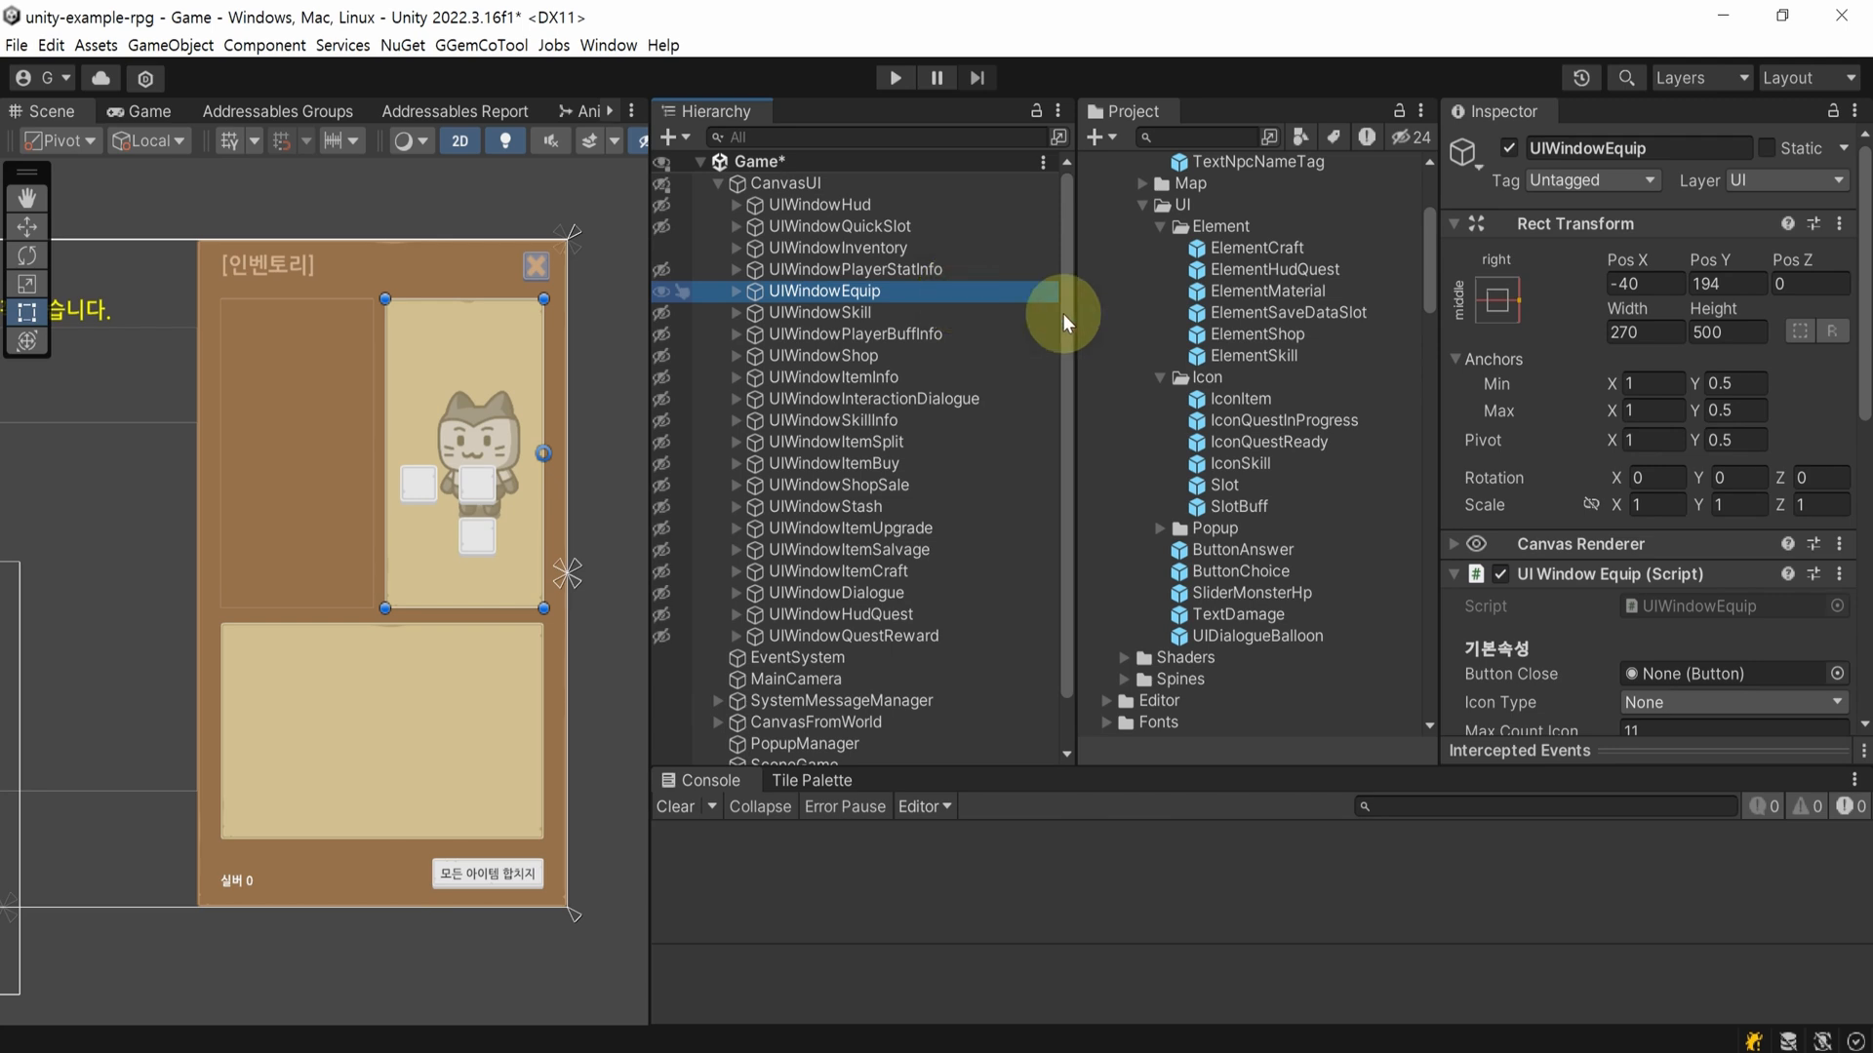
{"action": "scroll", "coordinate": [1794, 400], "scroll_direction": "down", "scroll_amount": 10}
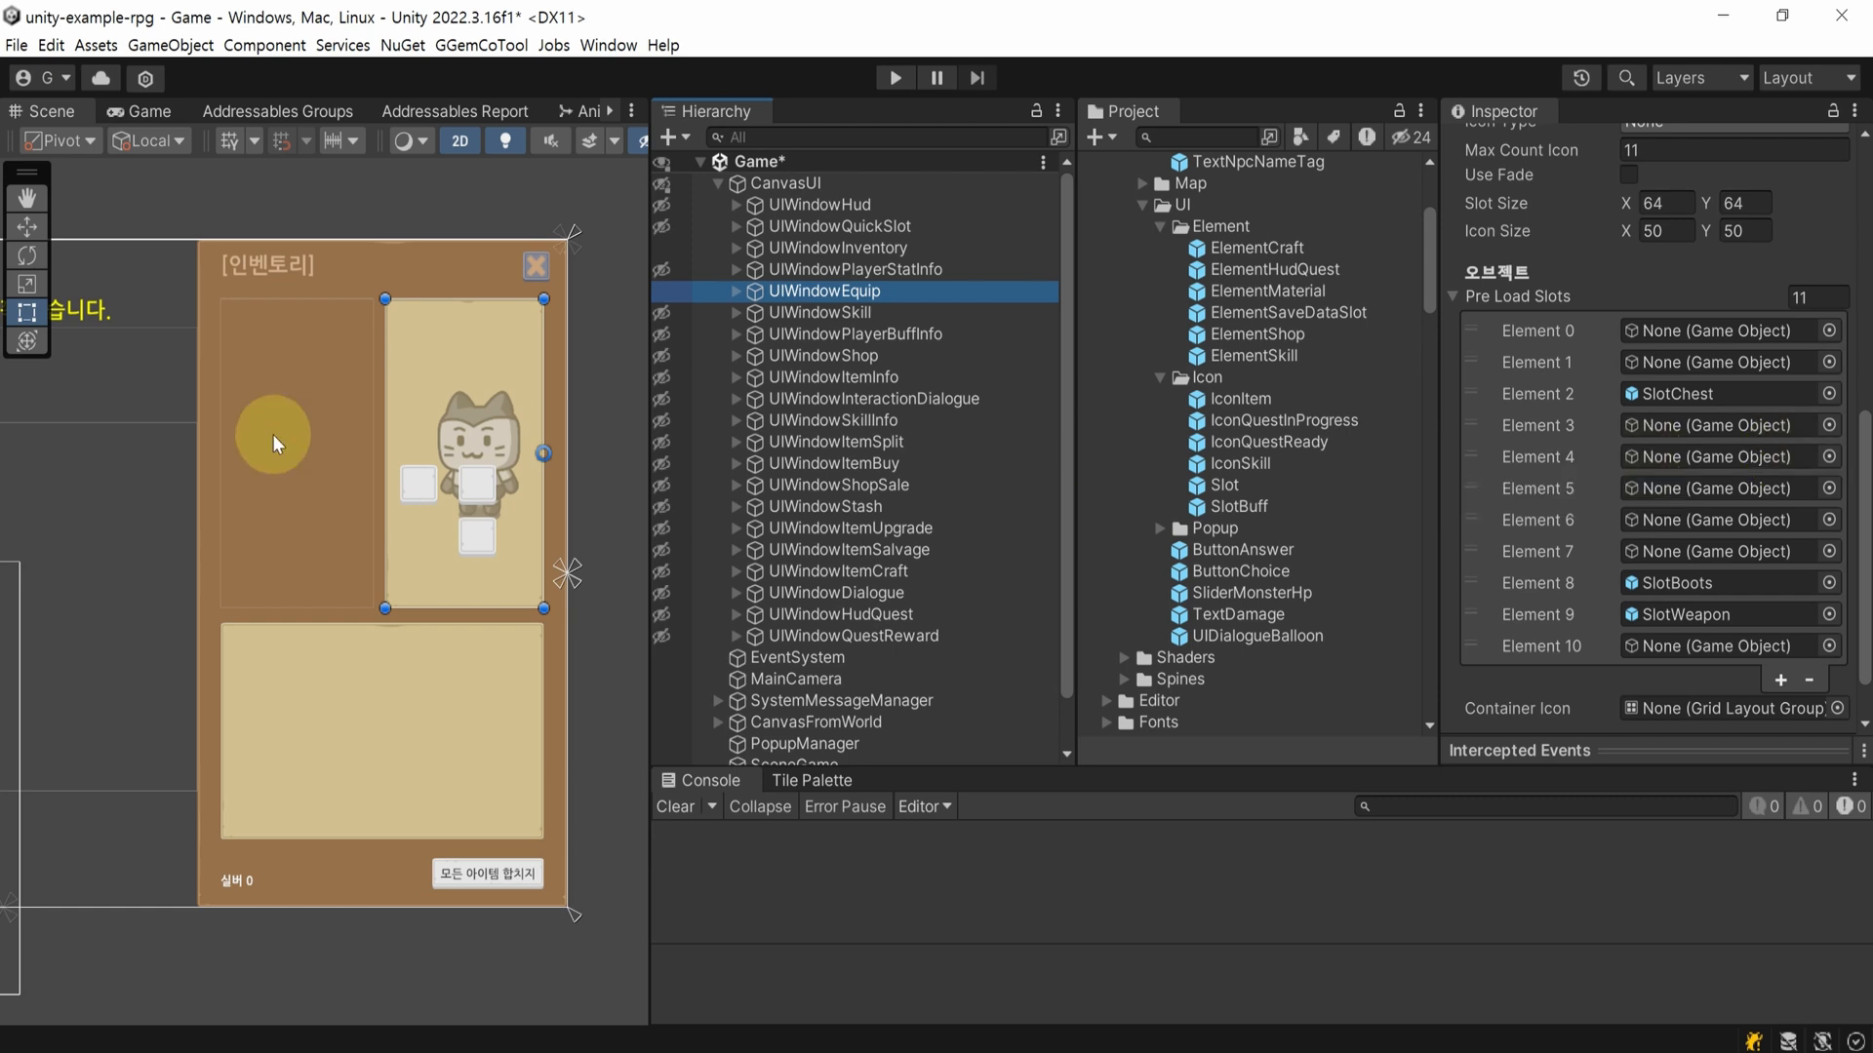
{"action": "scroll", "coordinate": [375, 492], "scroll_direction": "up", "scroll_amount": 2}
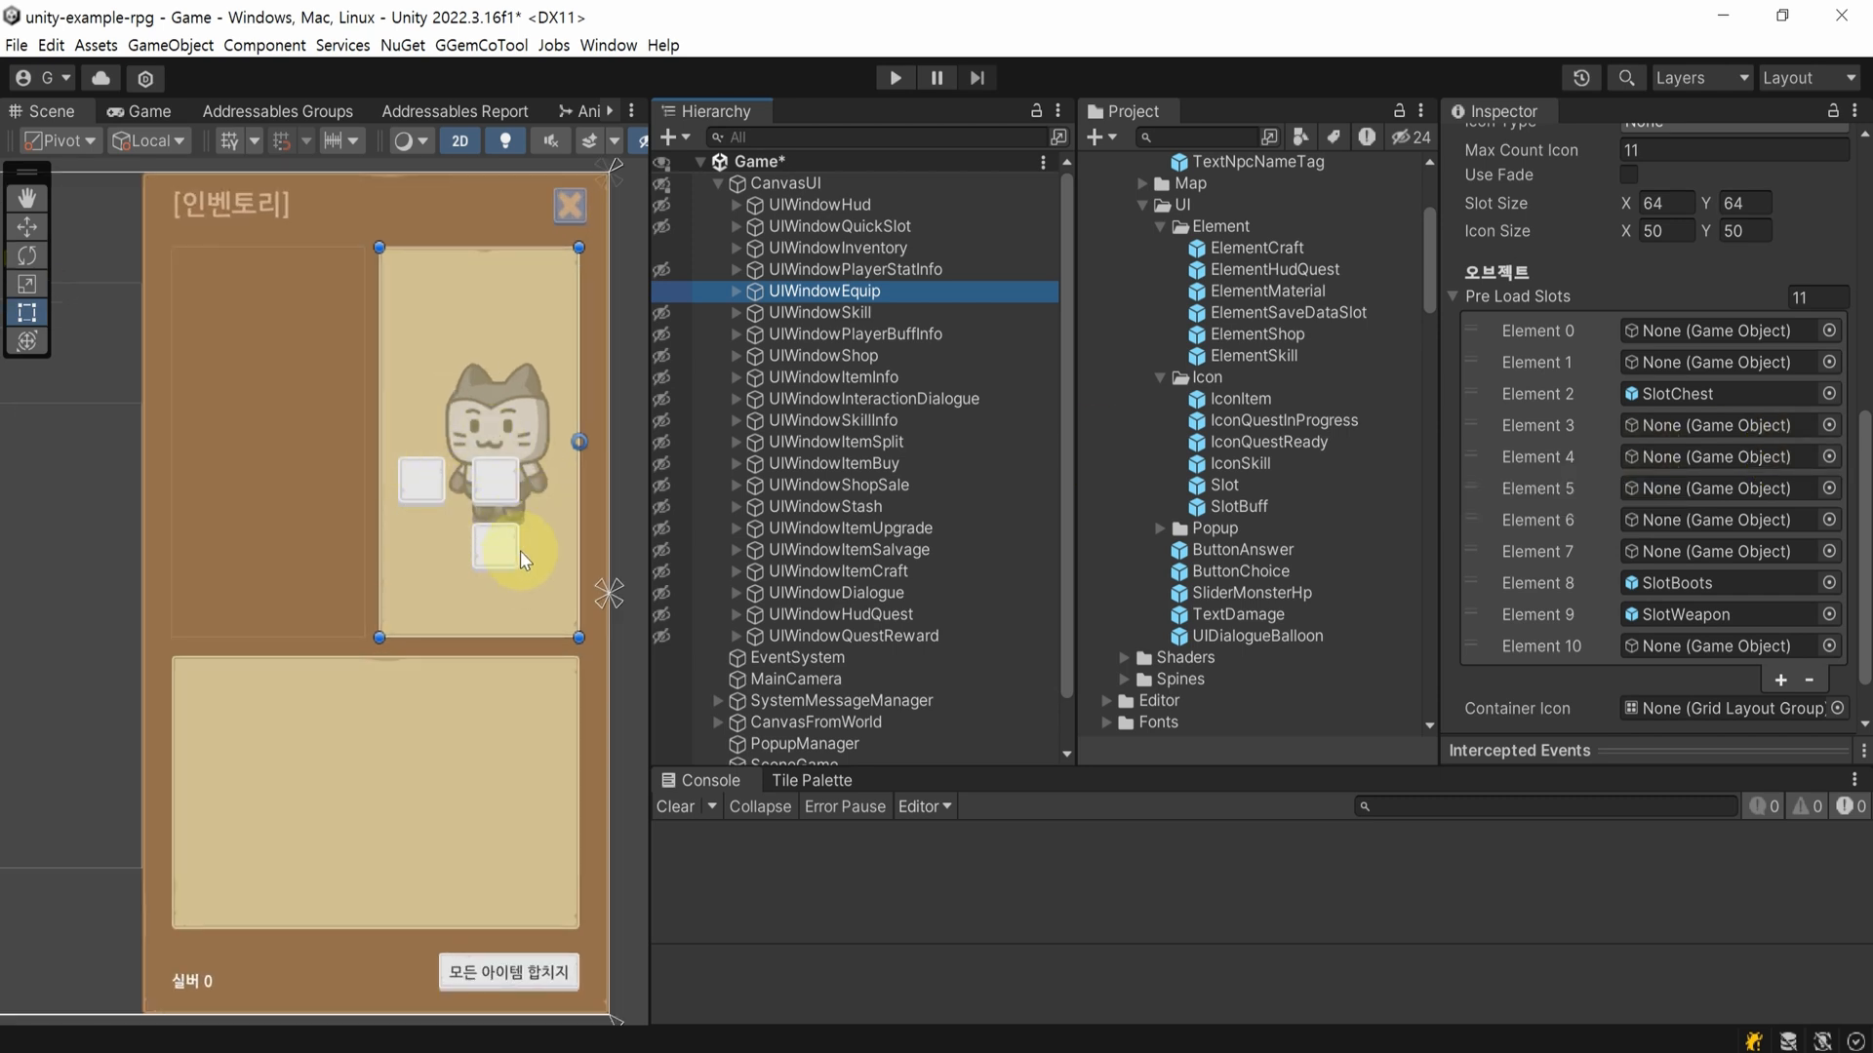
- Expand UIWindowEquip's Panel and try shifting SlotChest and SlotBoots slightly within the equipment window
{"action": "left_click", "coordinate": [736, 290]}
{"action": "left_click", "coordinate": [757, 313]}
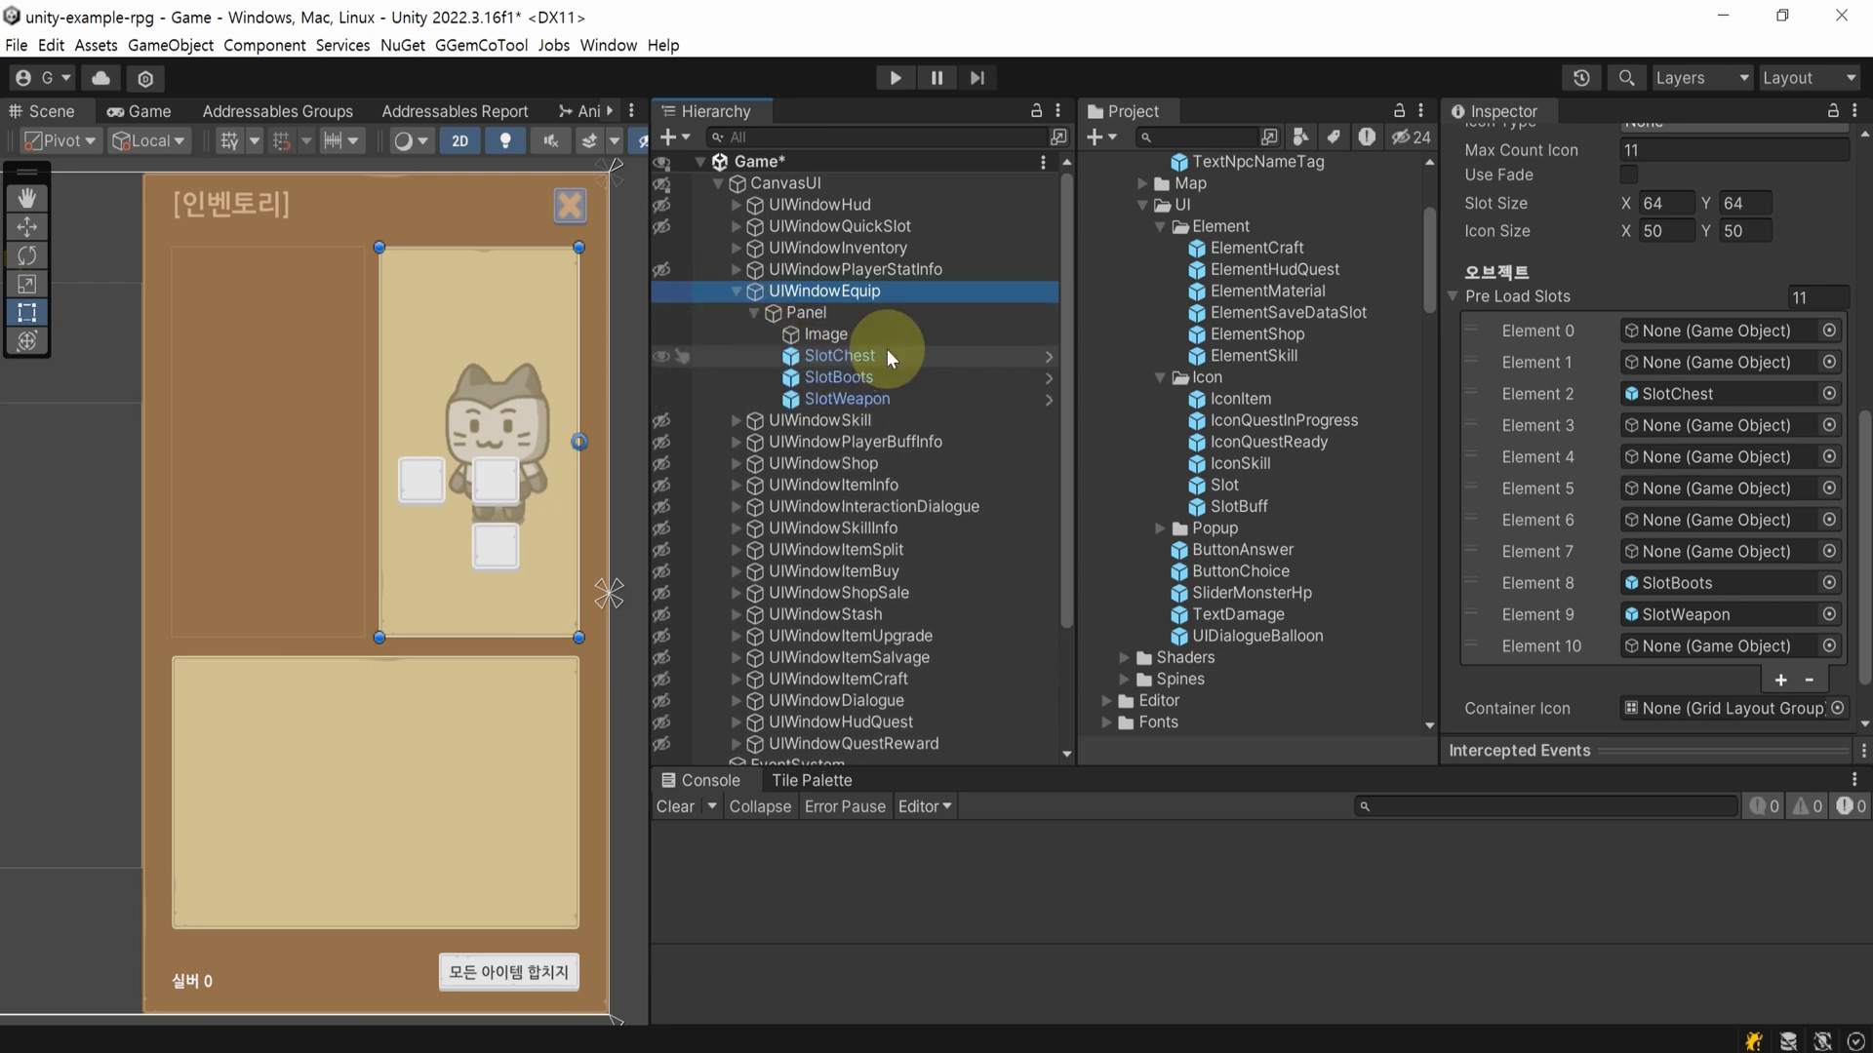
{"action": "left_click", "coordinate": [839, 355]}
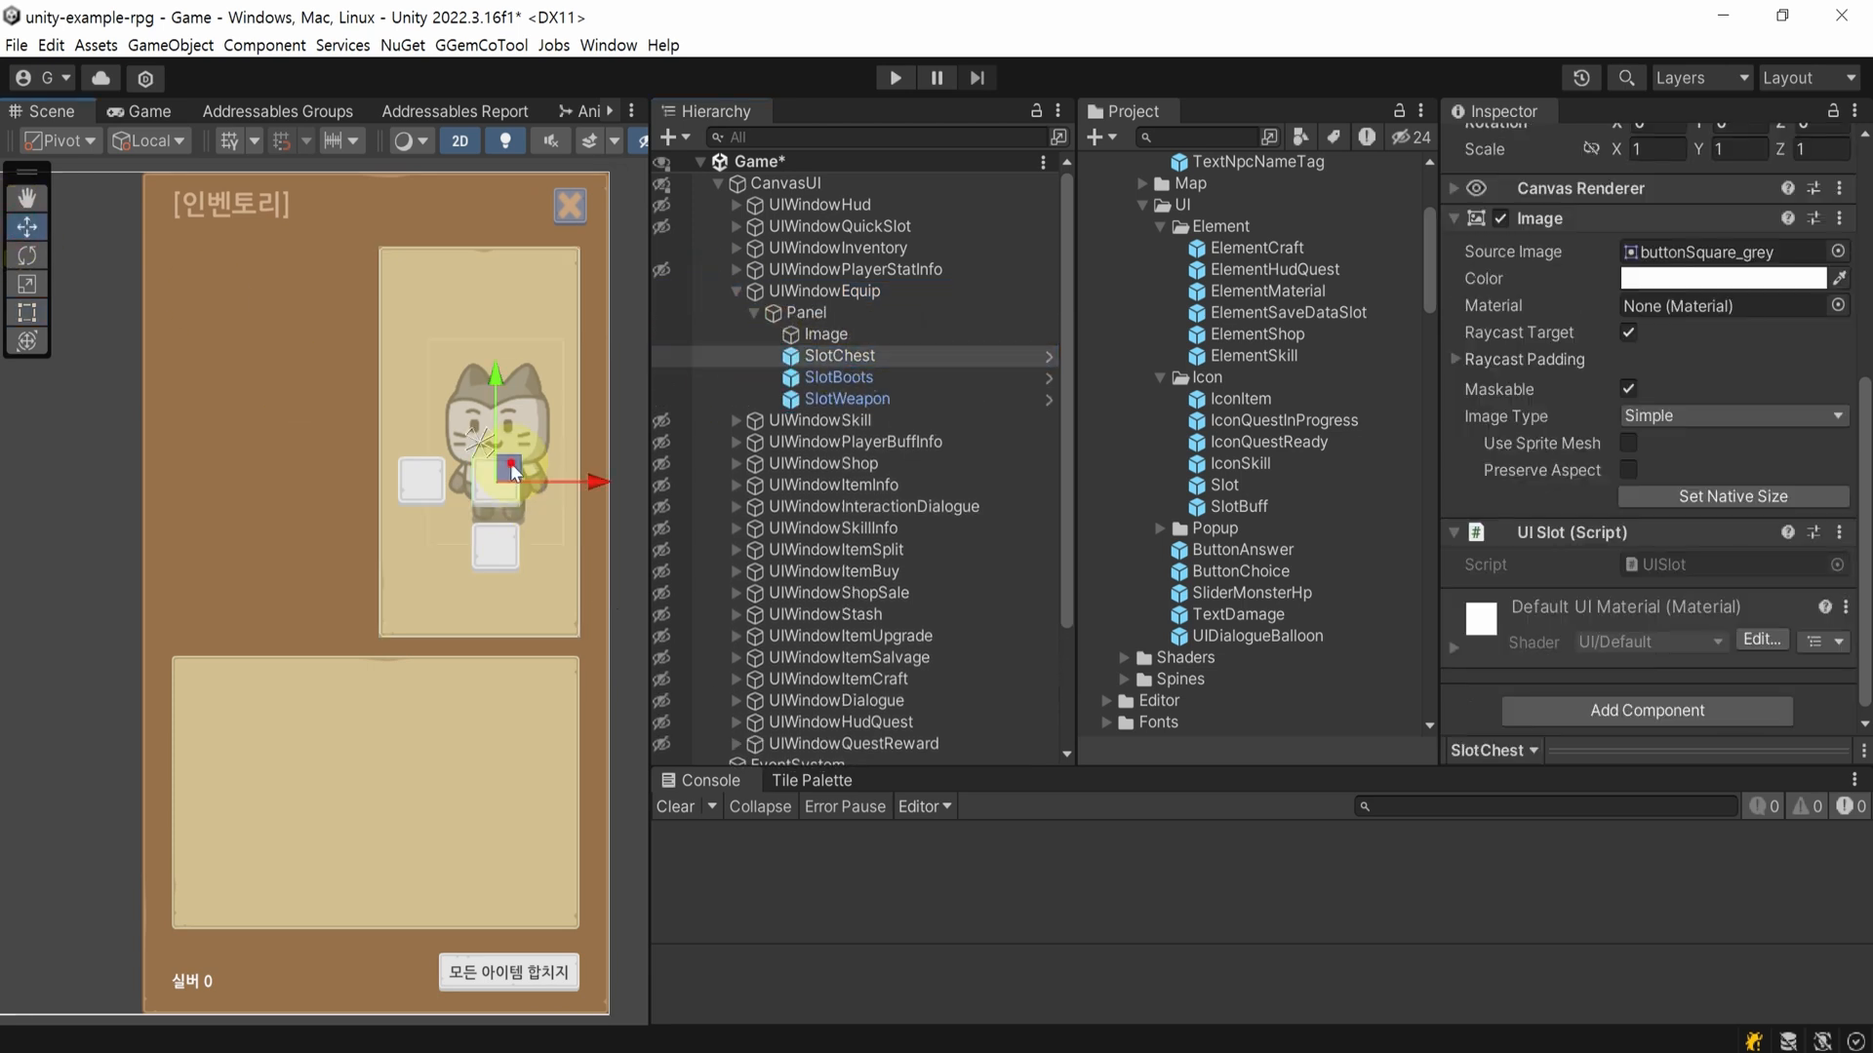
{"action": "left_click", "coordinate": [839, 377]}
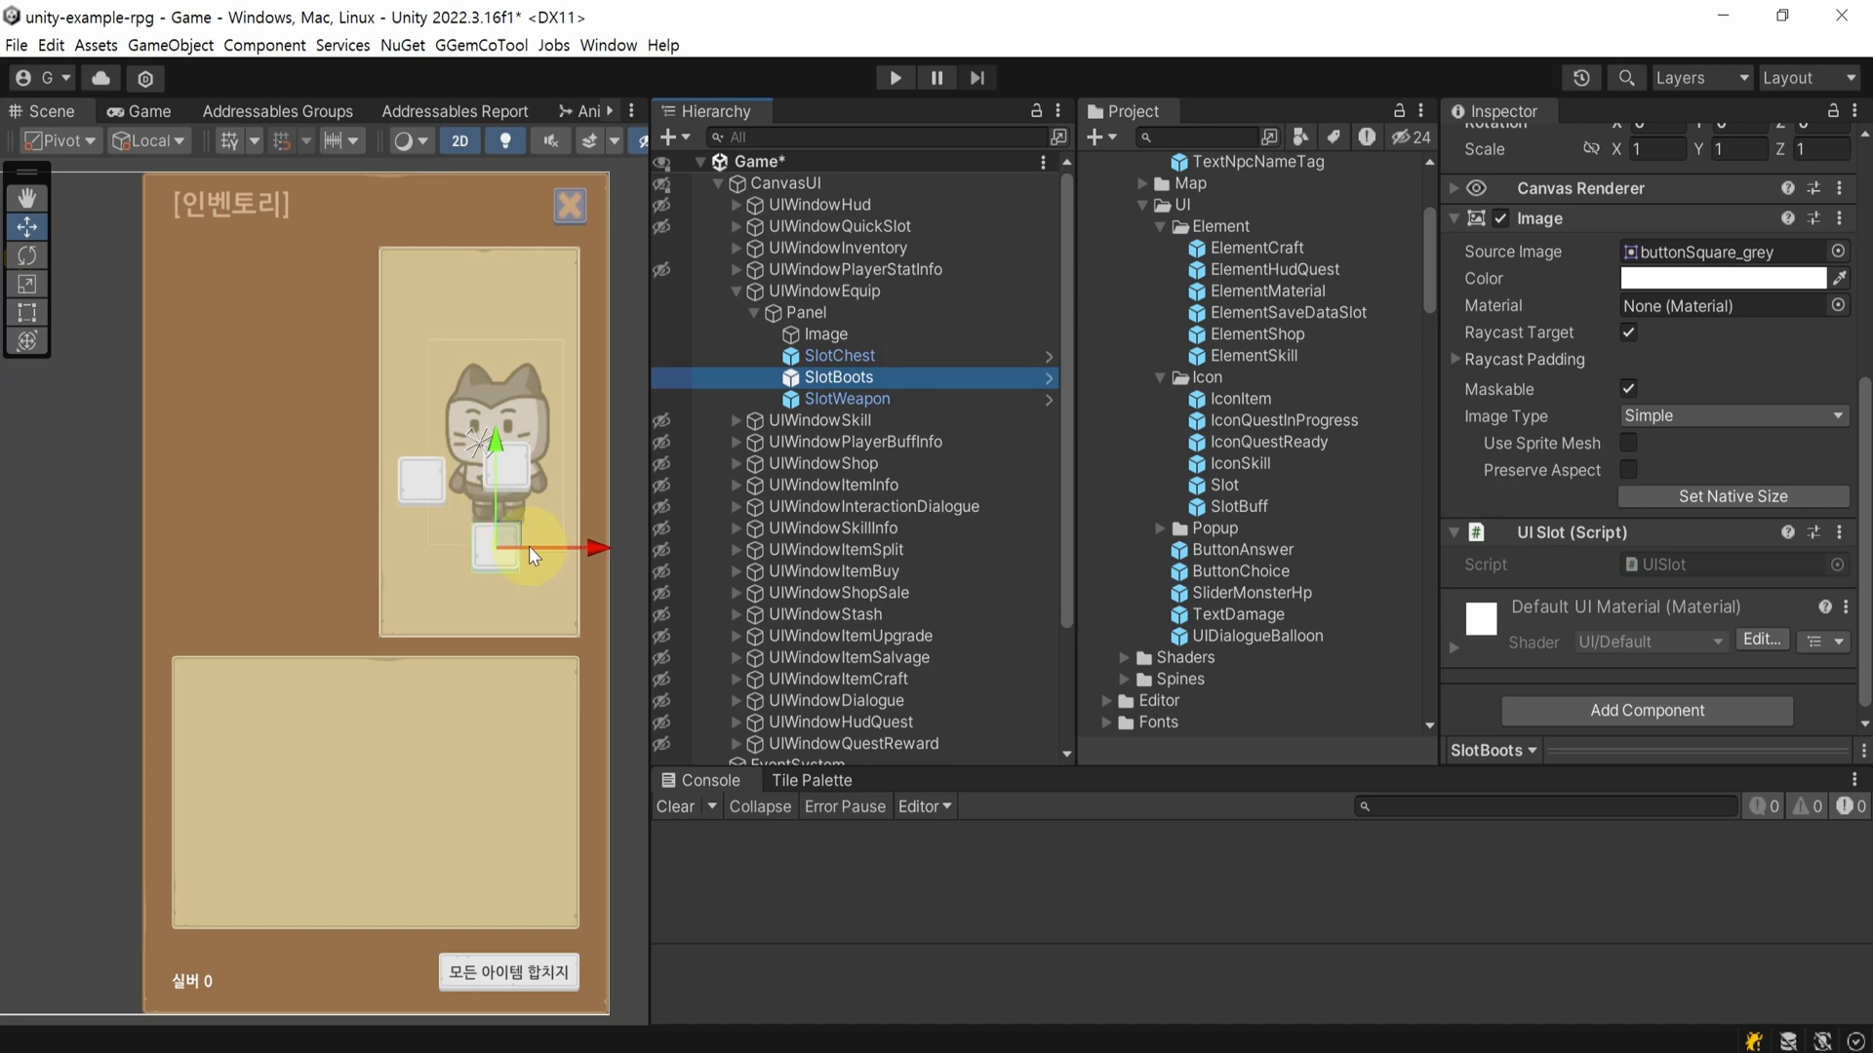
{"action": "left_click_drag", "start_coordinate": [513, 536], "coordinate": [525, 541]}
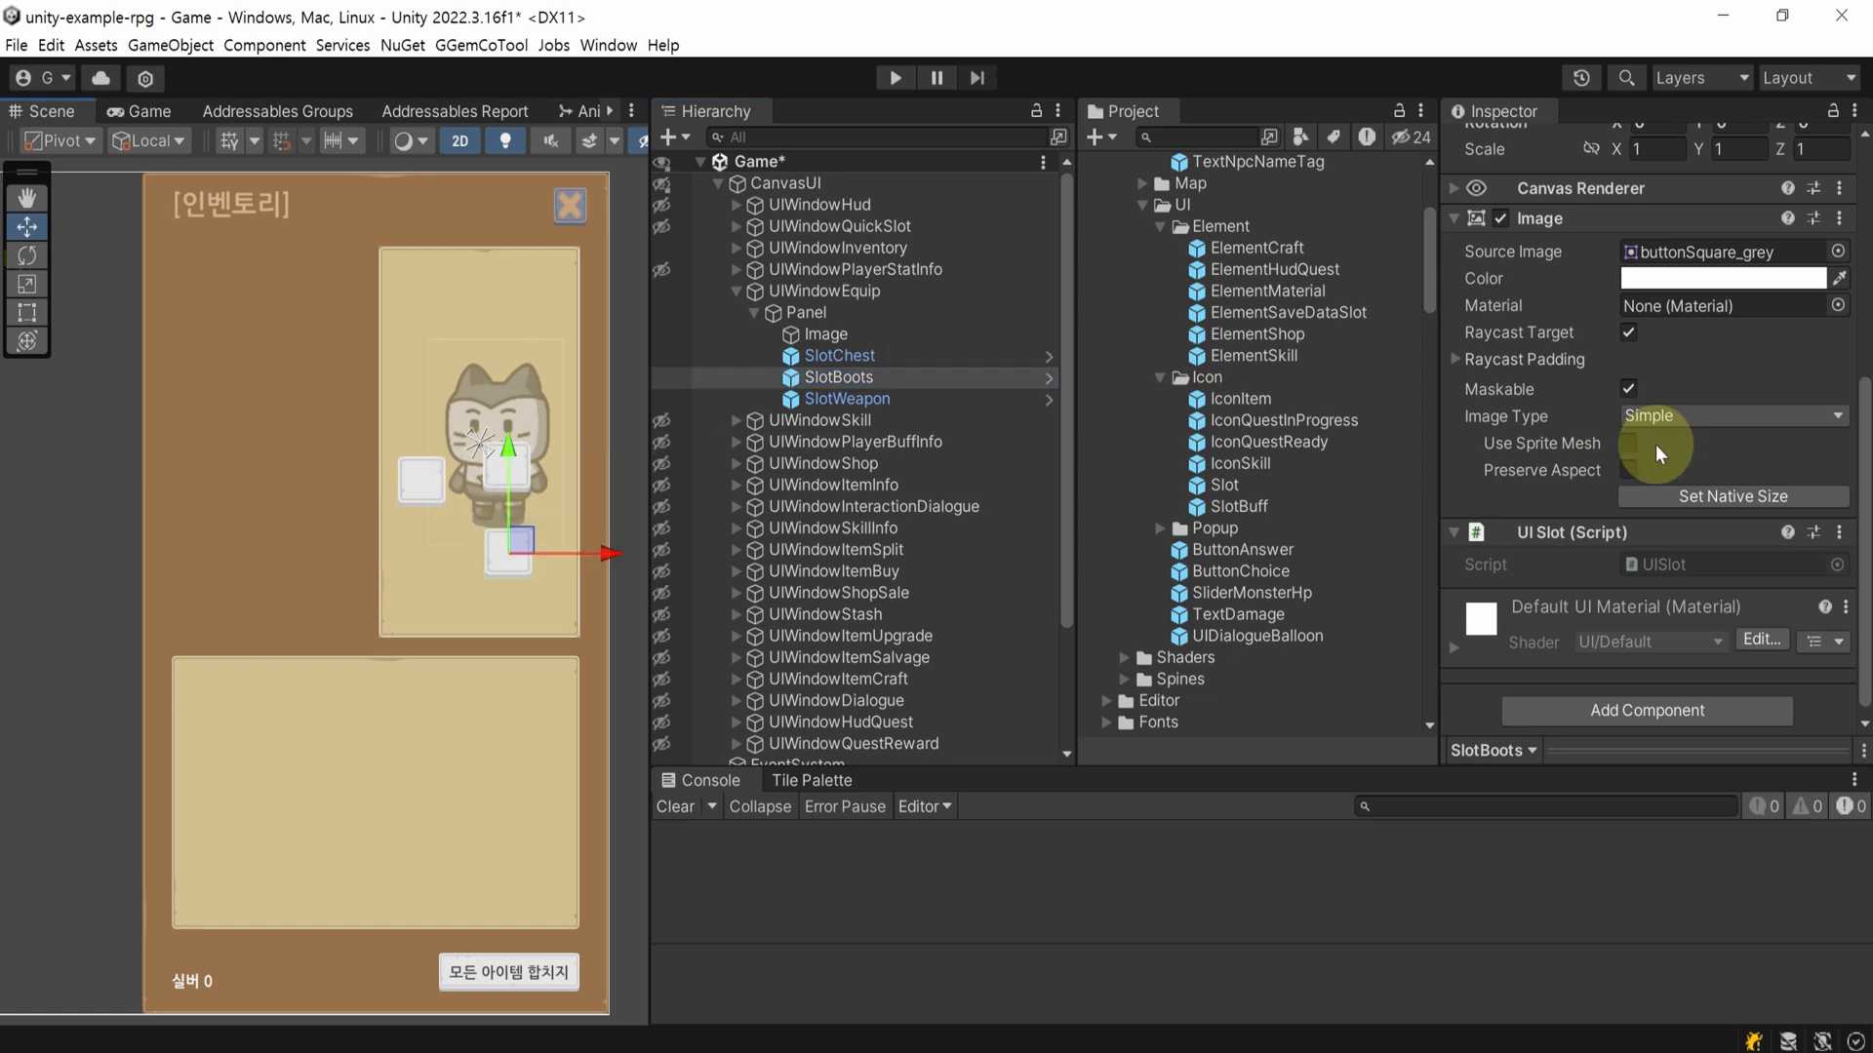
- Review the slots assigned in the Pre Load Slots list of UIWindowEquip and save the scene
{"action": "left_click", "coordinate": [902, 292]}
{"action": "scroll", "coordinate": [1867, 492], "scroll_direction": "down", "scroll_amount": 3}
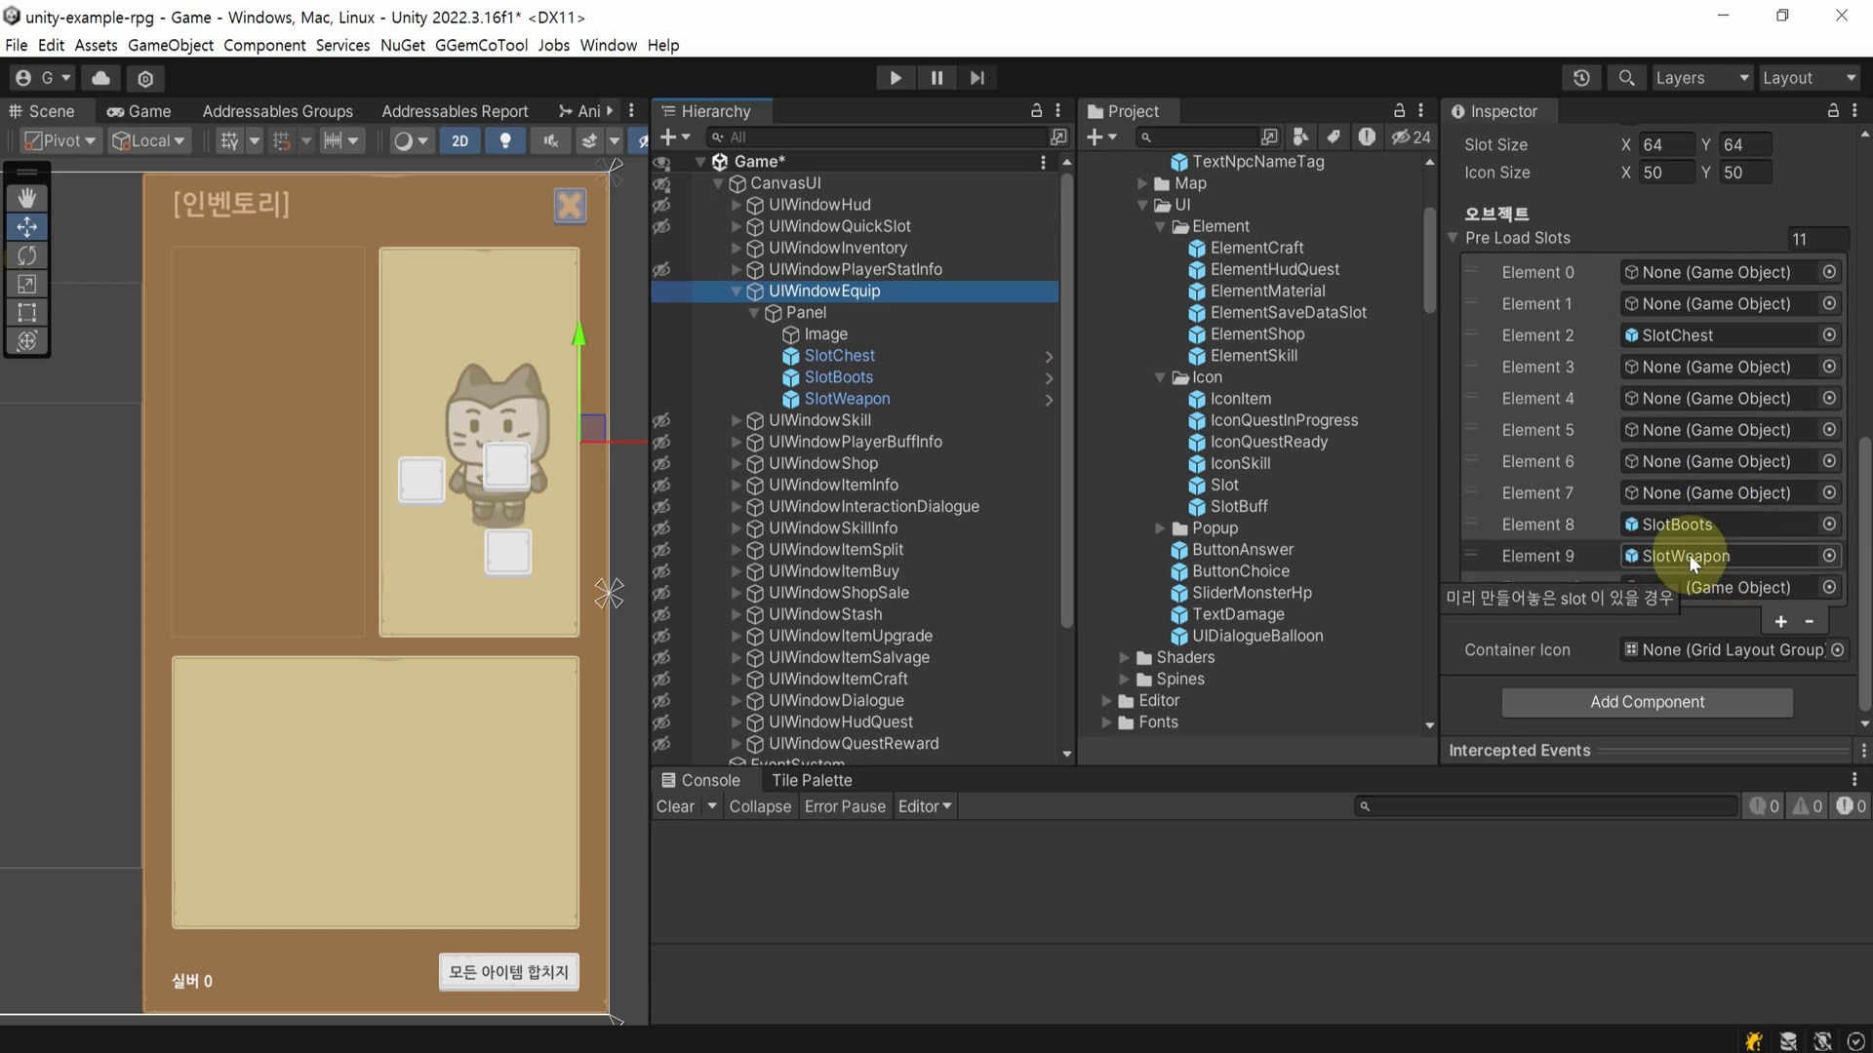
{"action": "key", "text": "ctrl+s"}
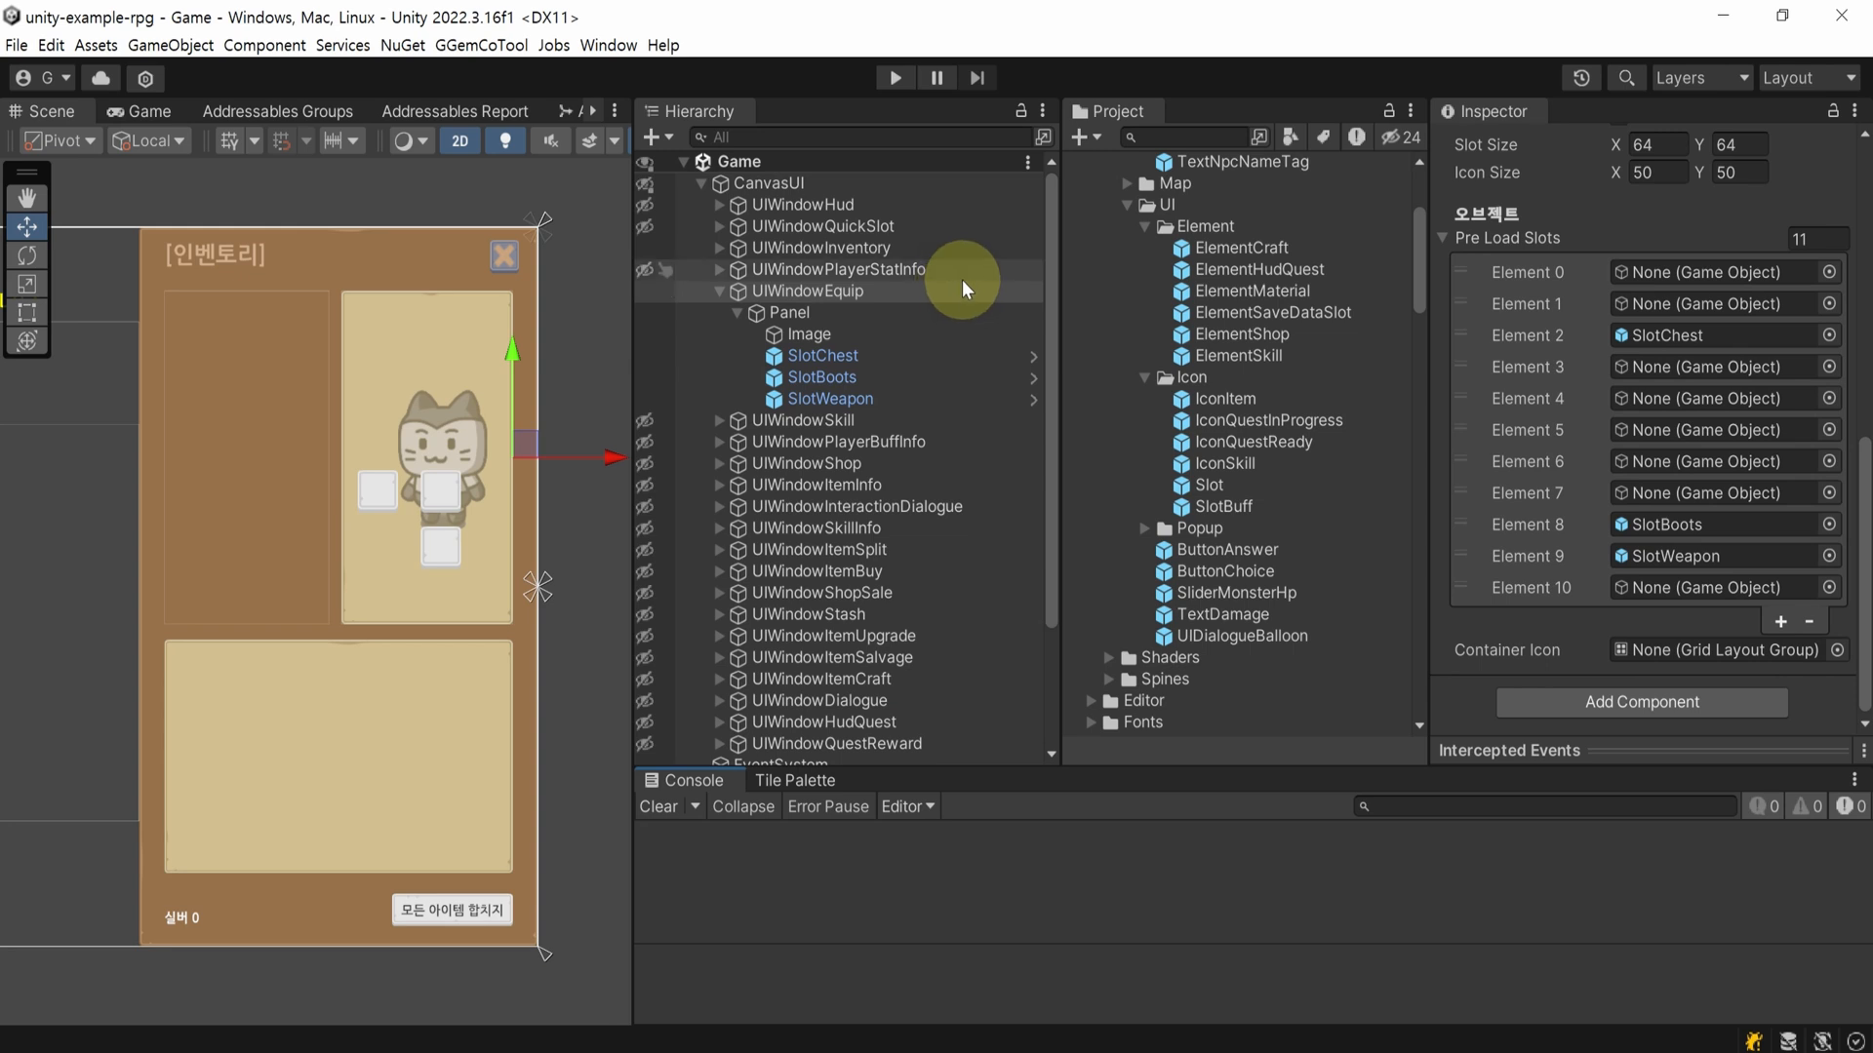
- Switch to the Rider code editor to view the PartsType enum in ItemConstants.cs
{"action": "left_click", "coordinate": [1190, 1052]}
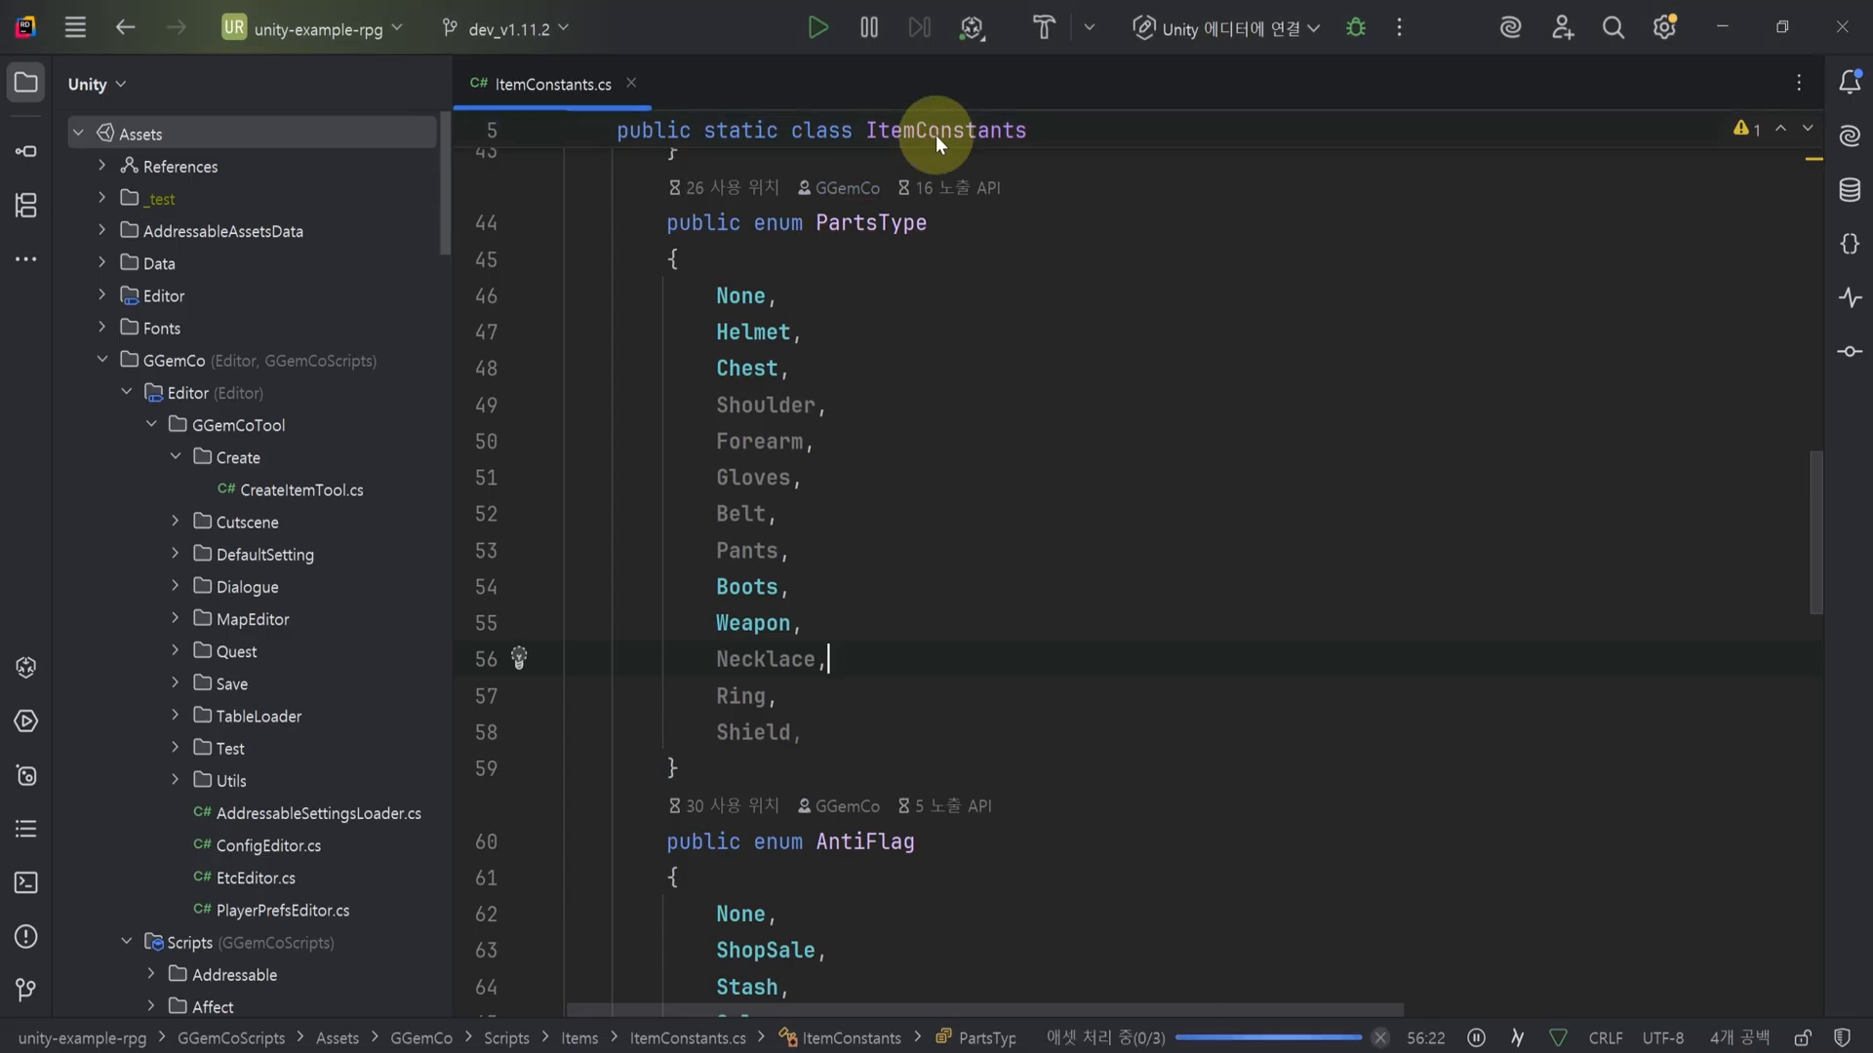
- Read through the PartsType enum members one by one, from Helmet and Chest down to Shield
{"action": "left_click", "coordinate": [878, 224]}
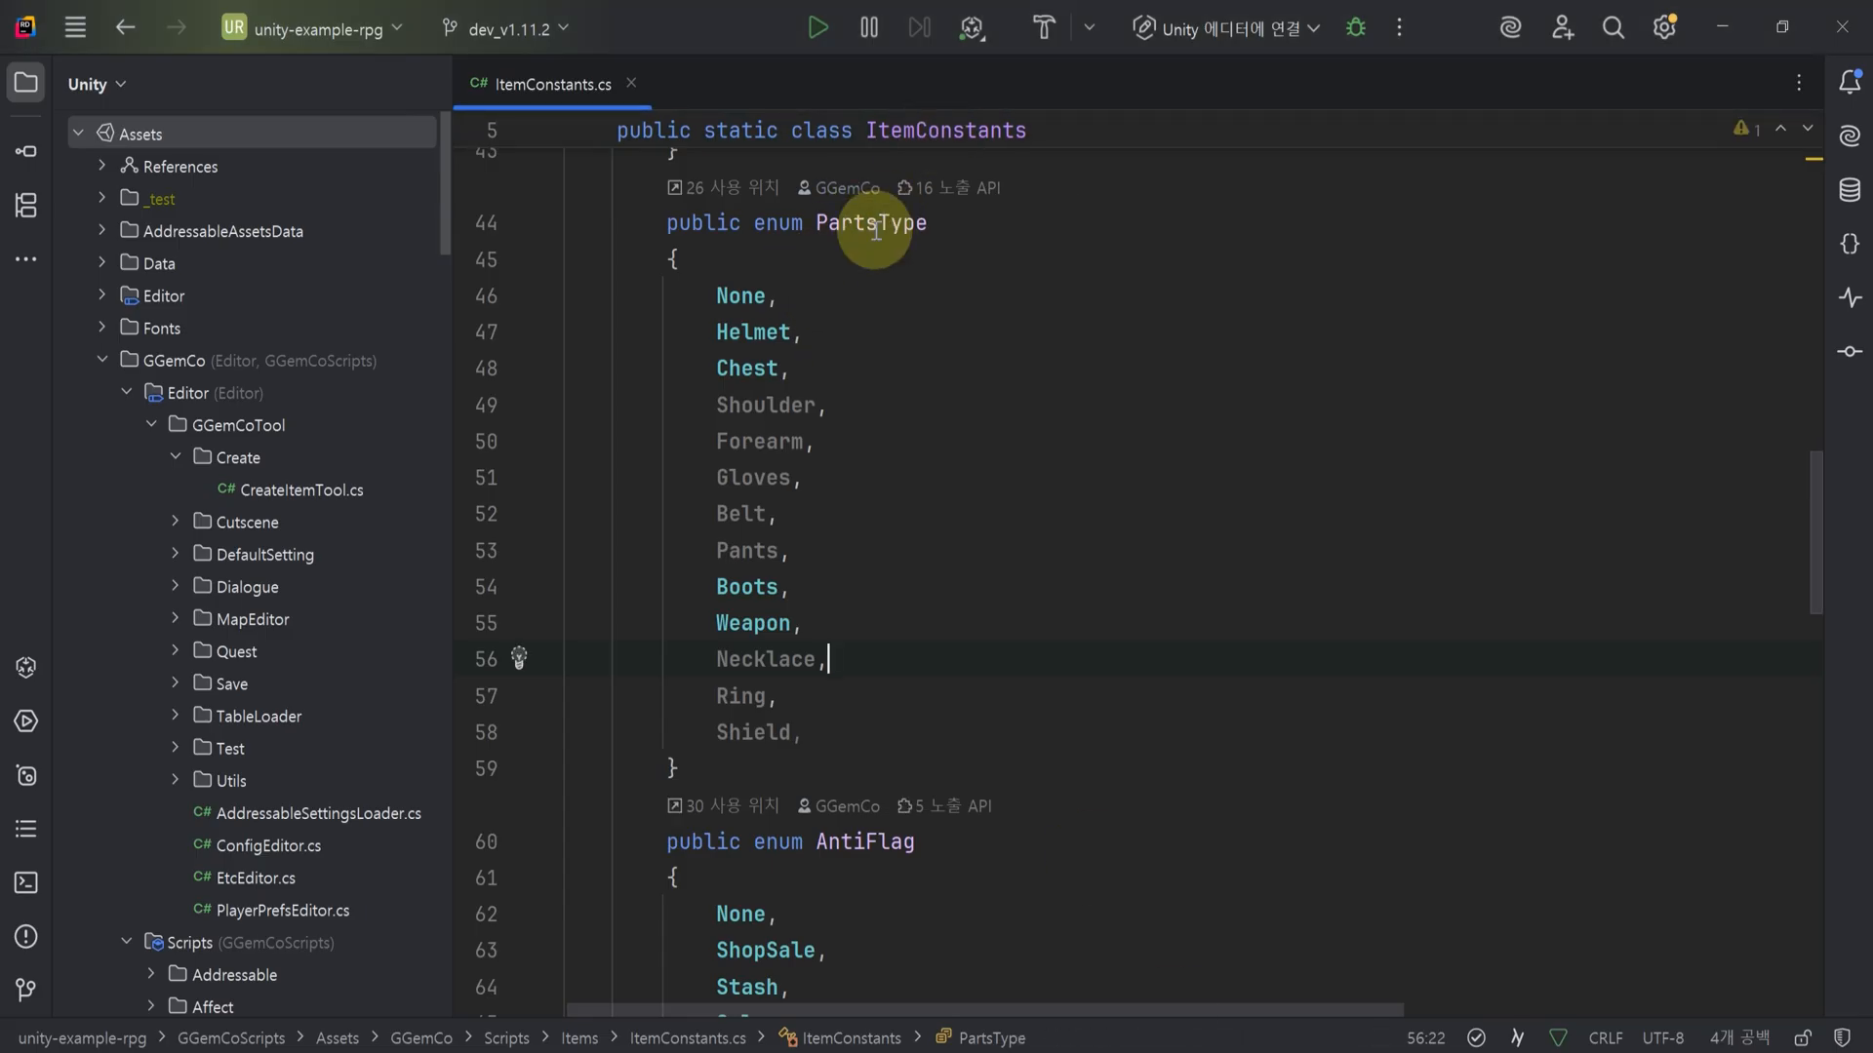
{"action": "left_click", "coordinate": [956, 330]}
{"action": "left_click", "coordinate": [915, 368]}
{"action": "left_click", "coordinate": [911, 405]}
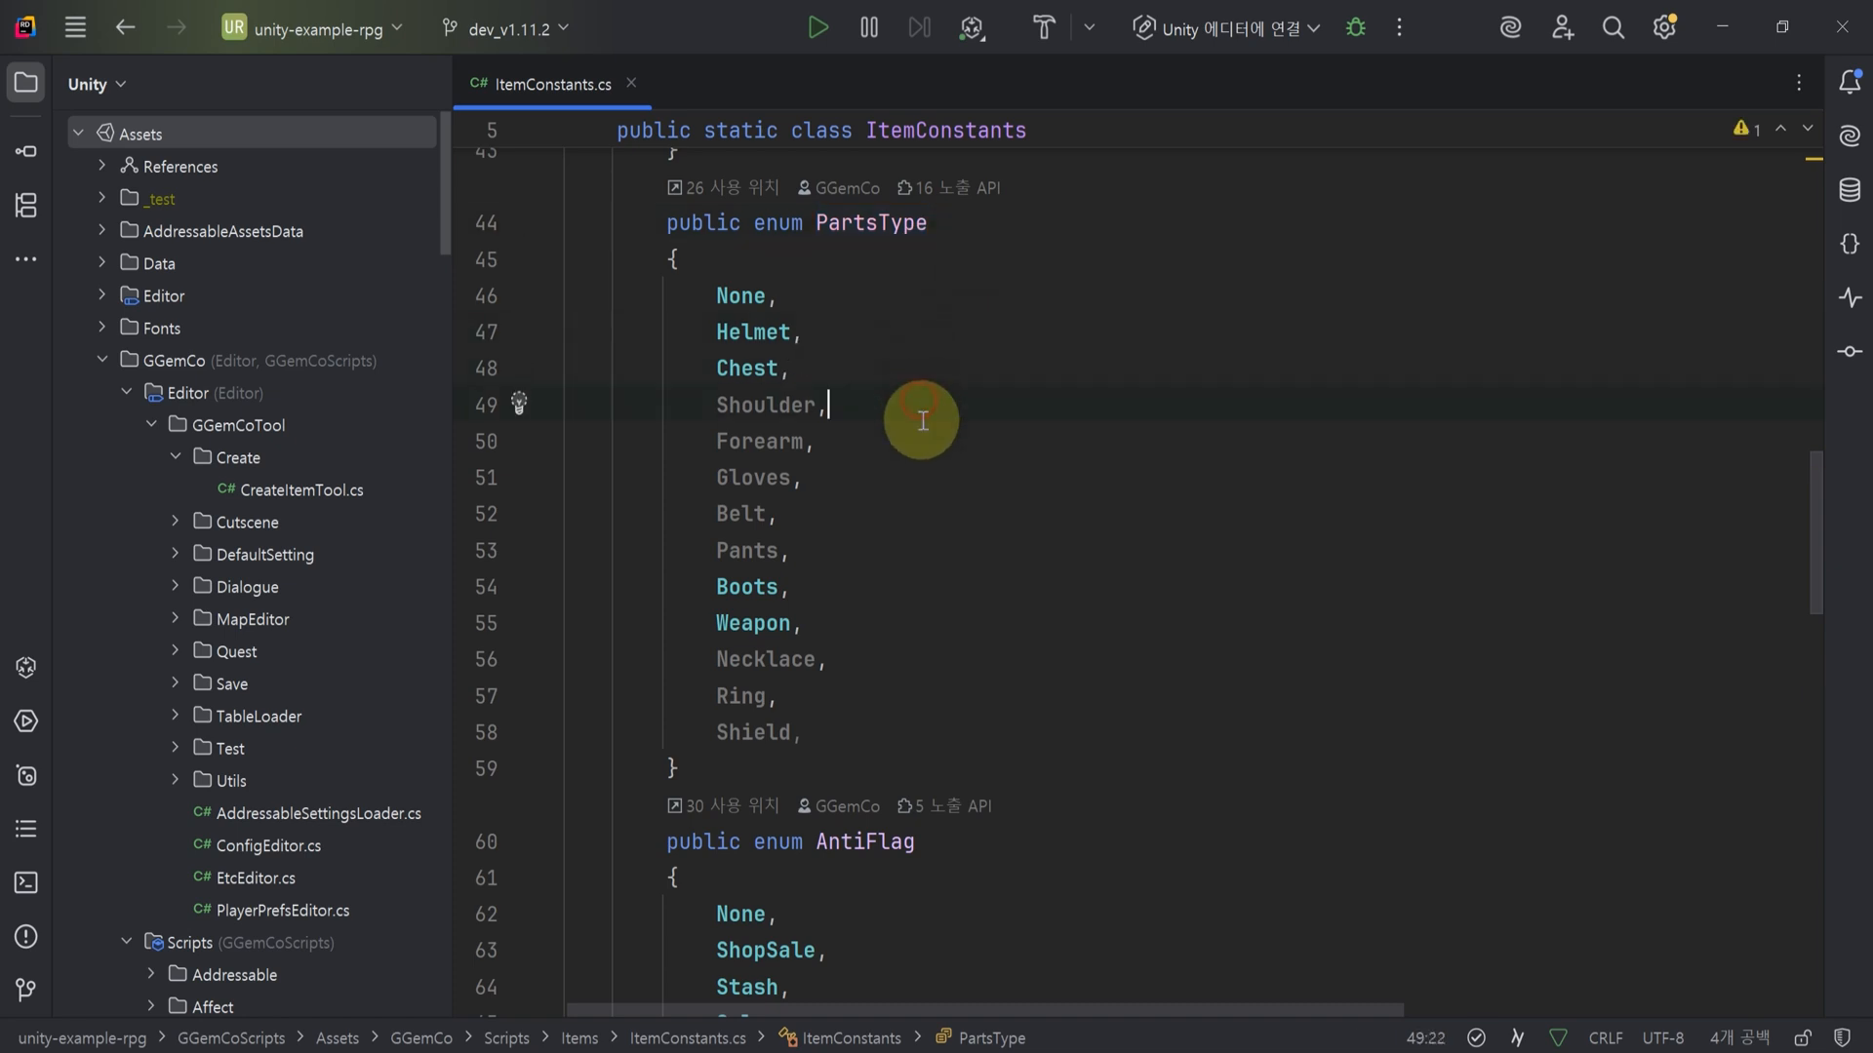
{"action": "left_click", "coordinate": [920, 441]}
{"action": "left_click", "coordinate": [933, 478]}
{"action": "left_click", "coordinate": [921, 514]}
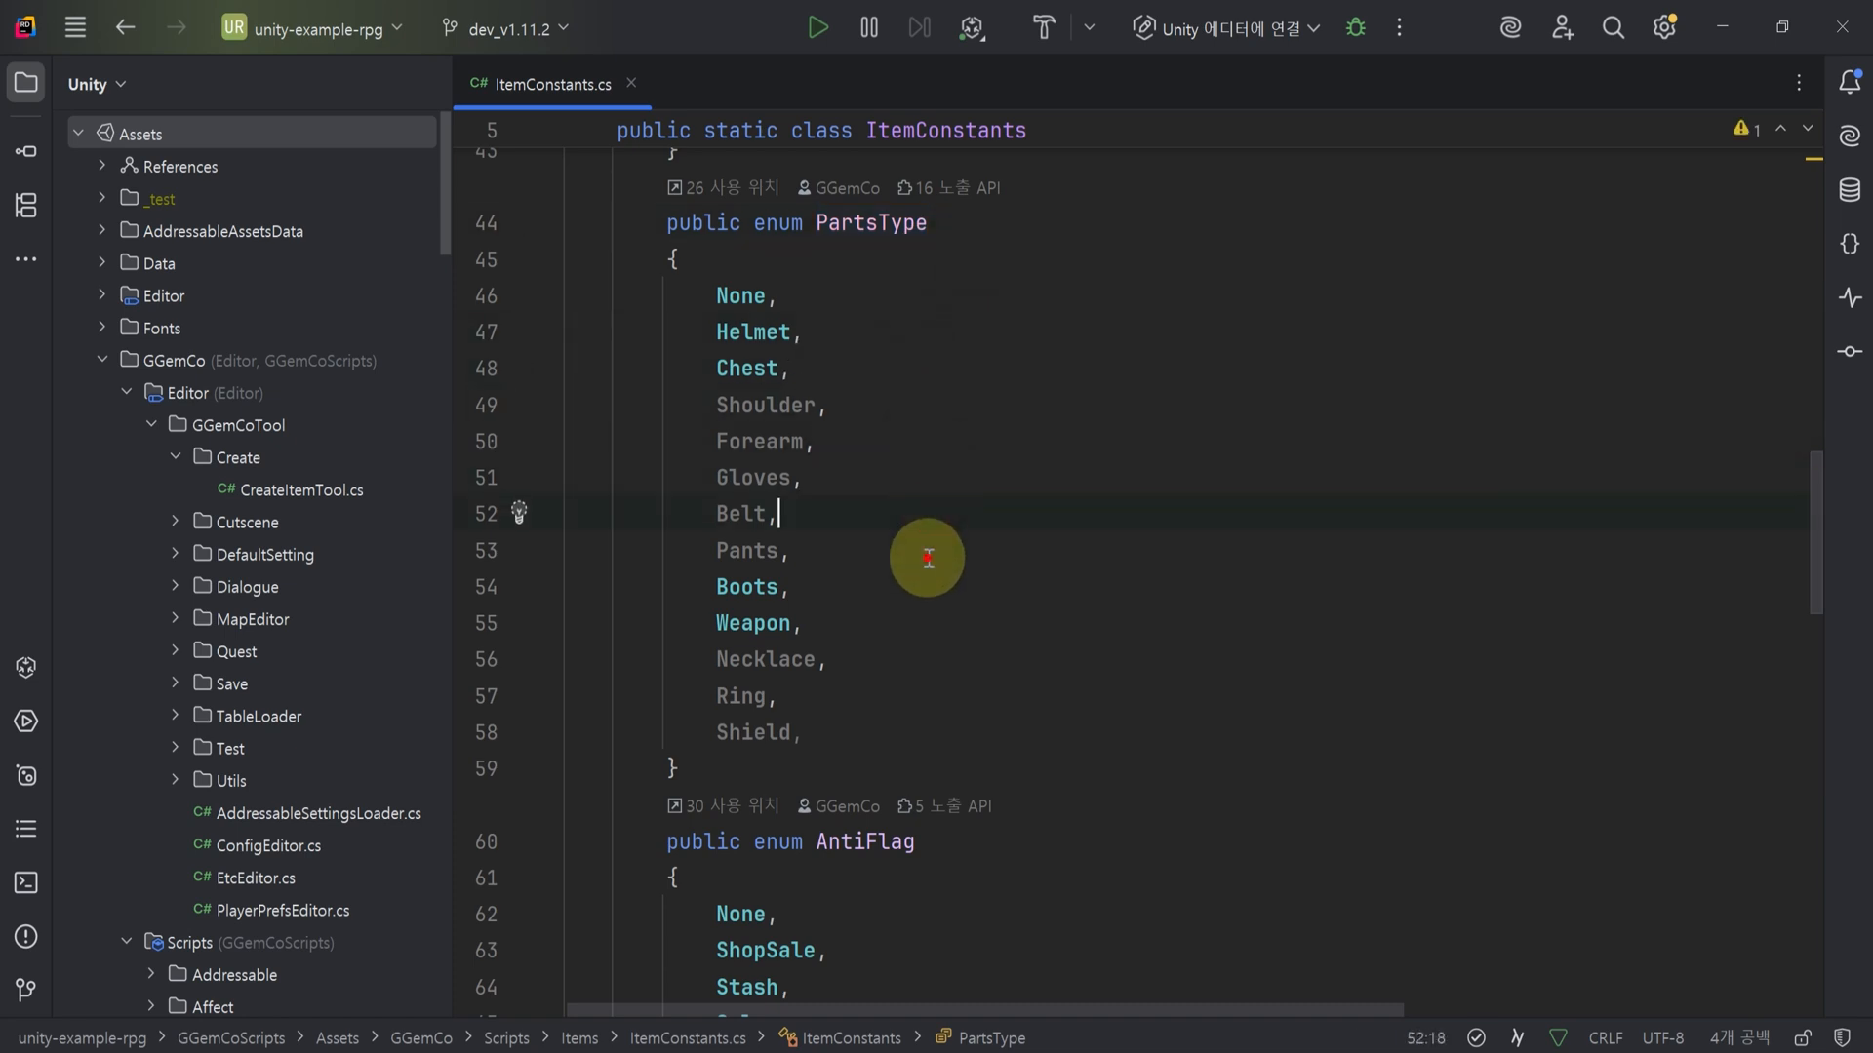
{"action": "left_click", "coordinate": [926, 551]}
{"action": "left_click", "coordinate": [936, 586]}
{"action": "left_click", "coordinate": [939, 624]}
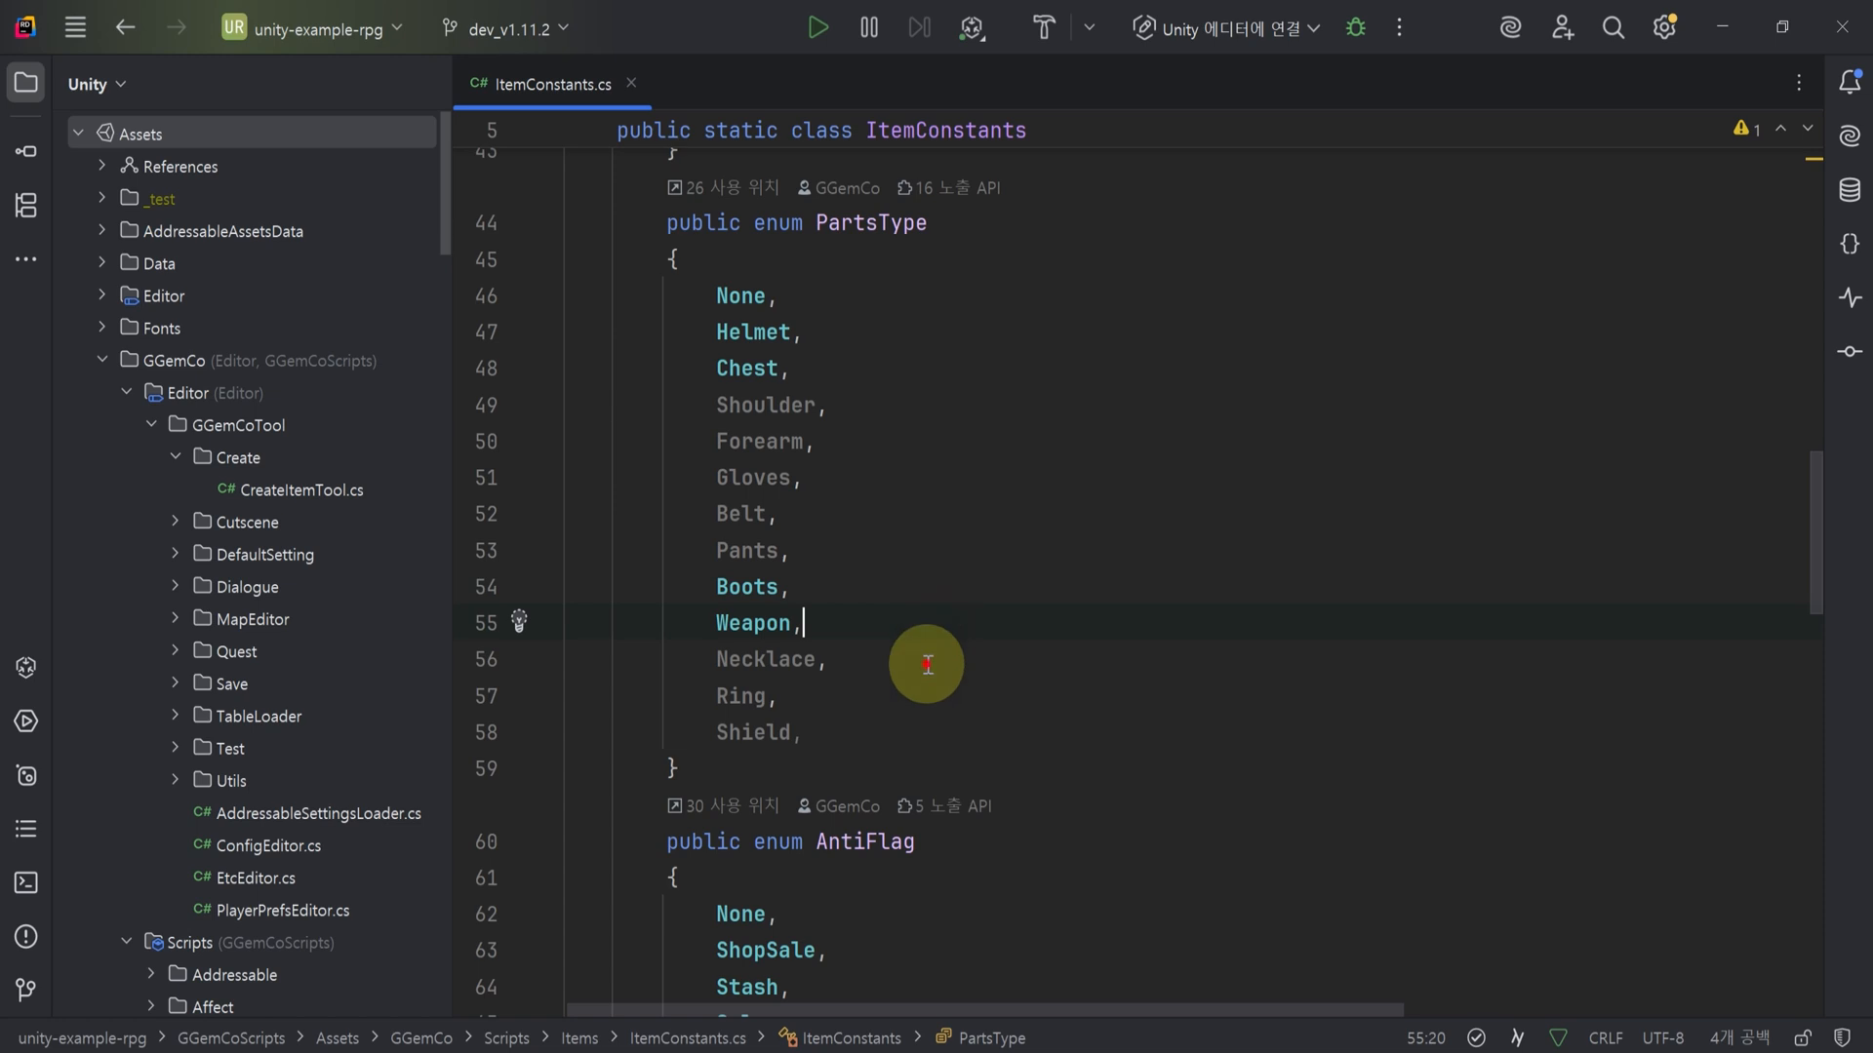
{"action": "left_click", "coordinate": [926, 661]}
{"action": "left_click", "coordinate": [913, 693]}
{"action": "left_click", "coordinate": [910, 730]}
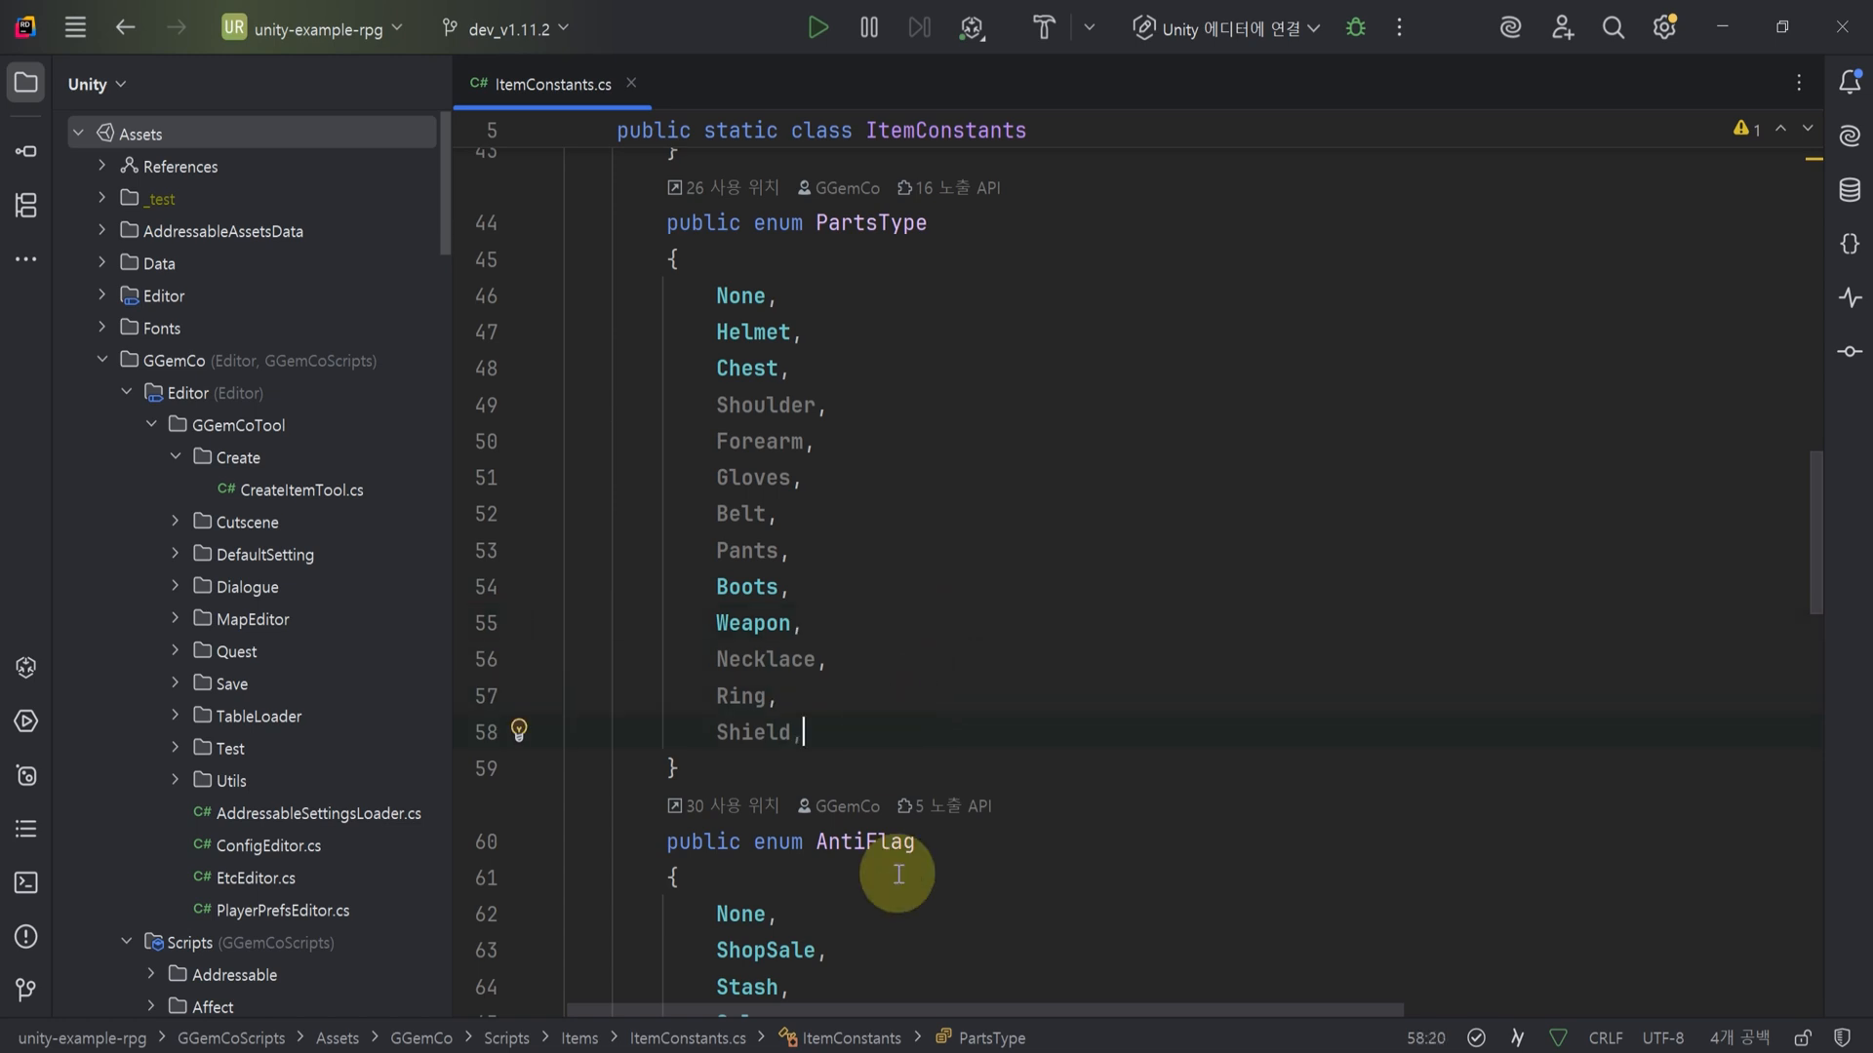
- Return to the Unity editor and check where SlotChest, SlotBoots and SlotWeapon sit in UIWindowEquip's Pre Load Slots list
{"action": "key", "text": "alt+Tab"}
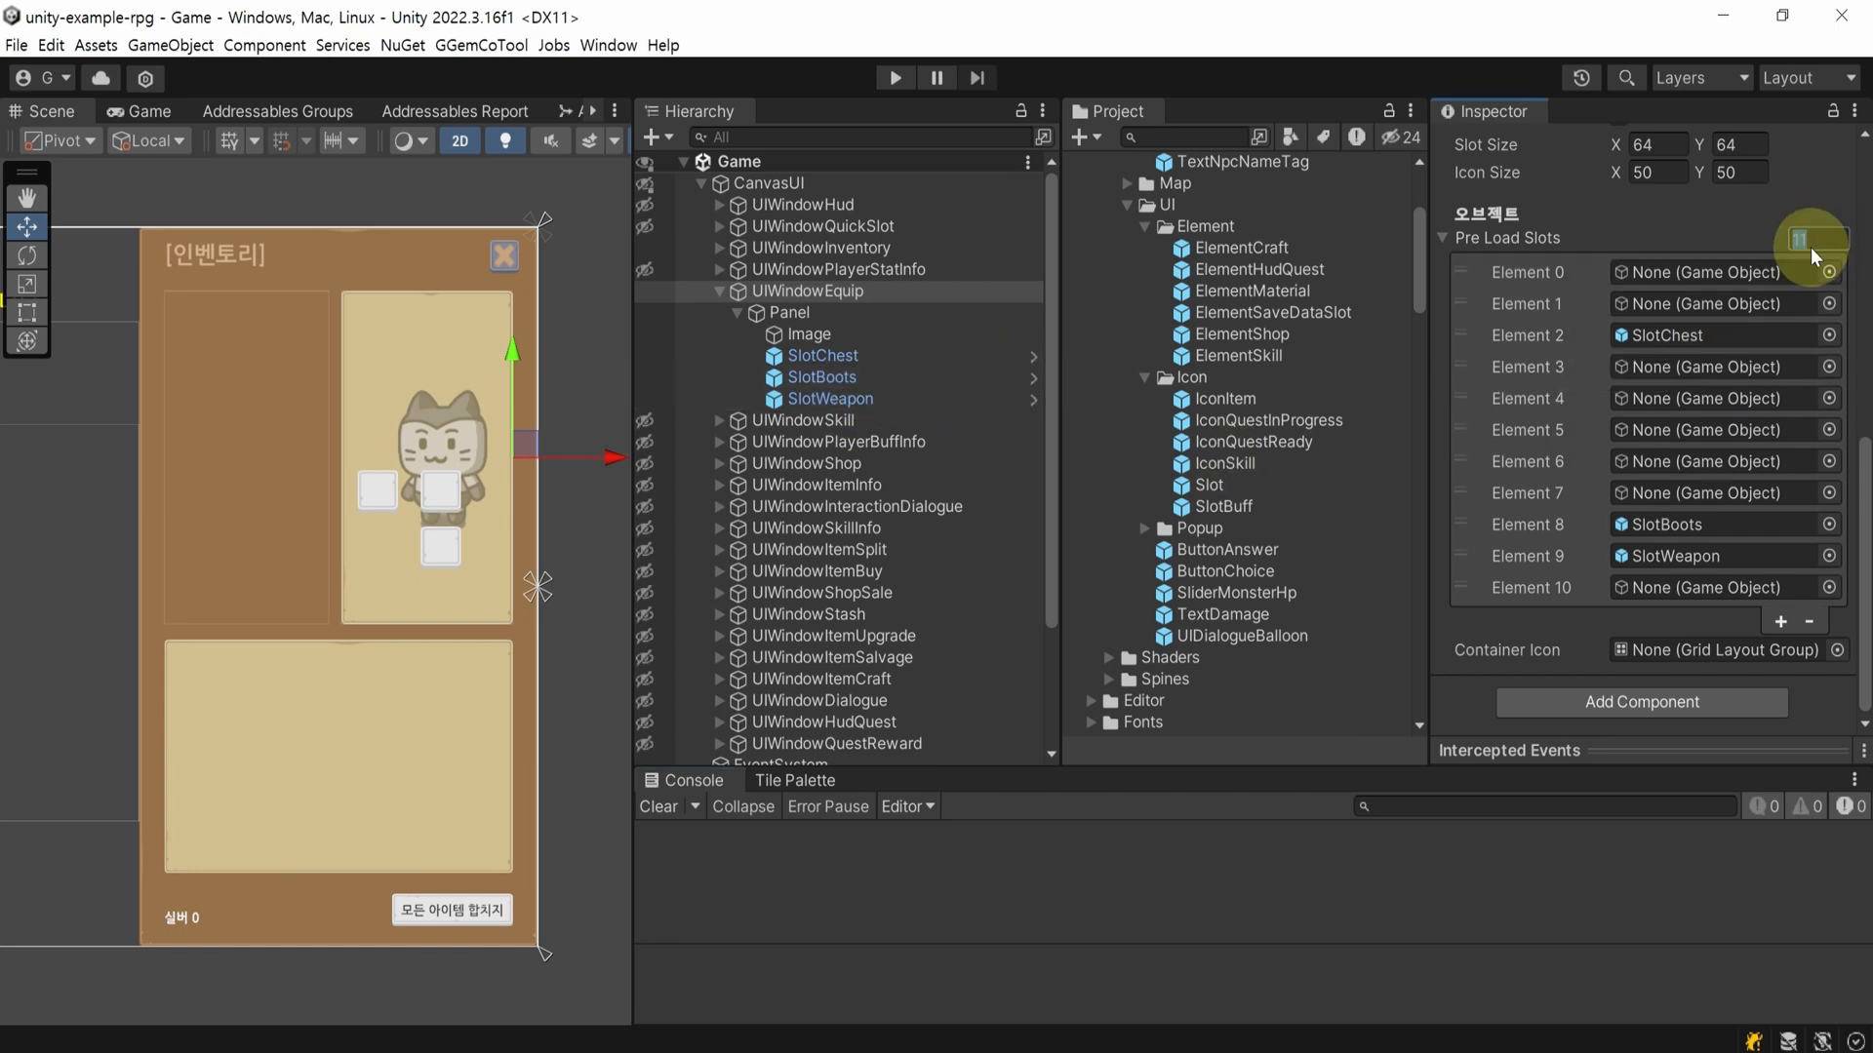
{"action": "left_click", "coordinate": [1746, 335]}
{"action": "left_click", "coordinate": [1743, 526]}
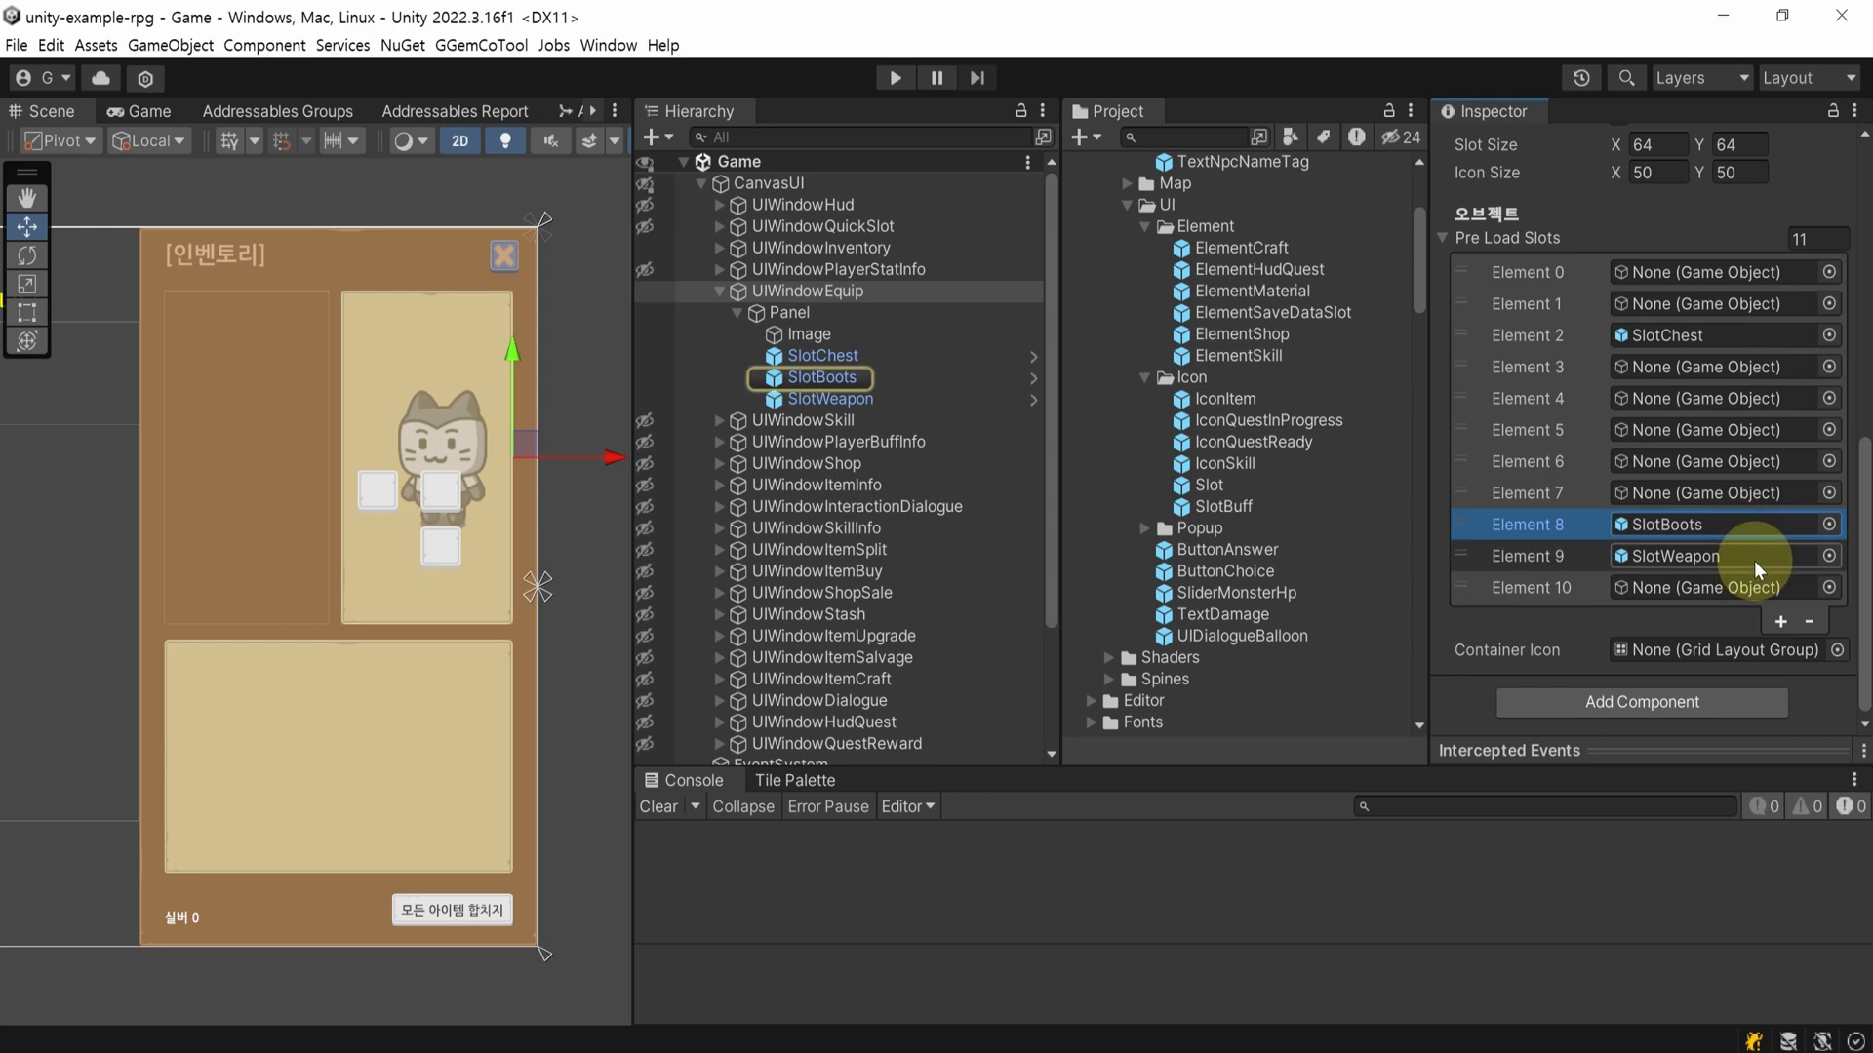
{"action": "left_click", "coordinate": [1754, 560]}
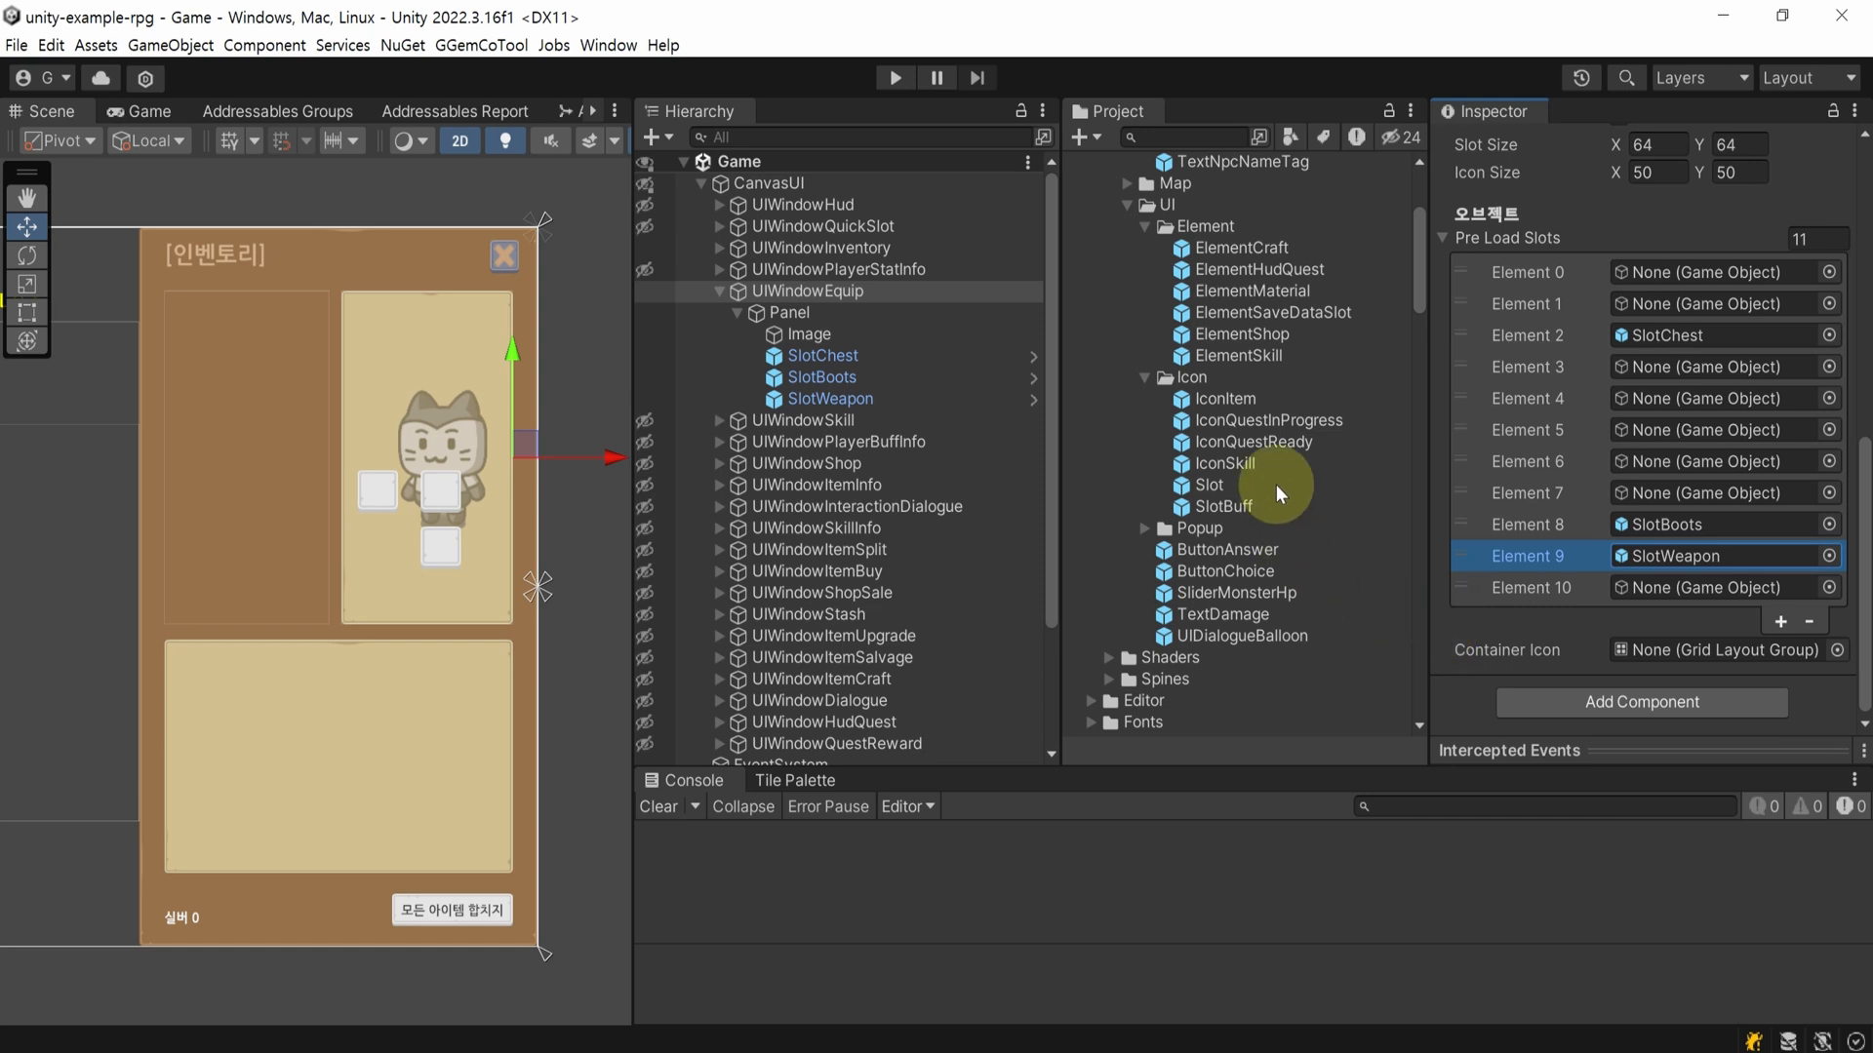
- Compare the Slot prefab's components with the SlotChest, SlotBoots and SlotWeapon objects, and return to UIWindowEquip's settings
{"action": "left_click", "coordinate": [1209, 484]}
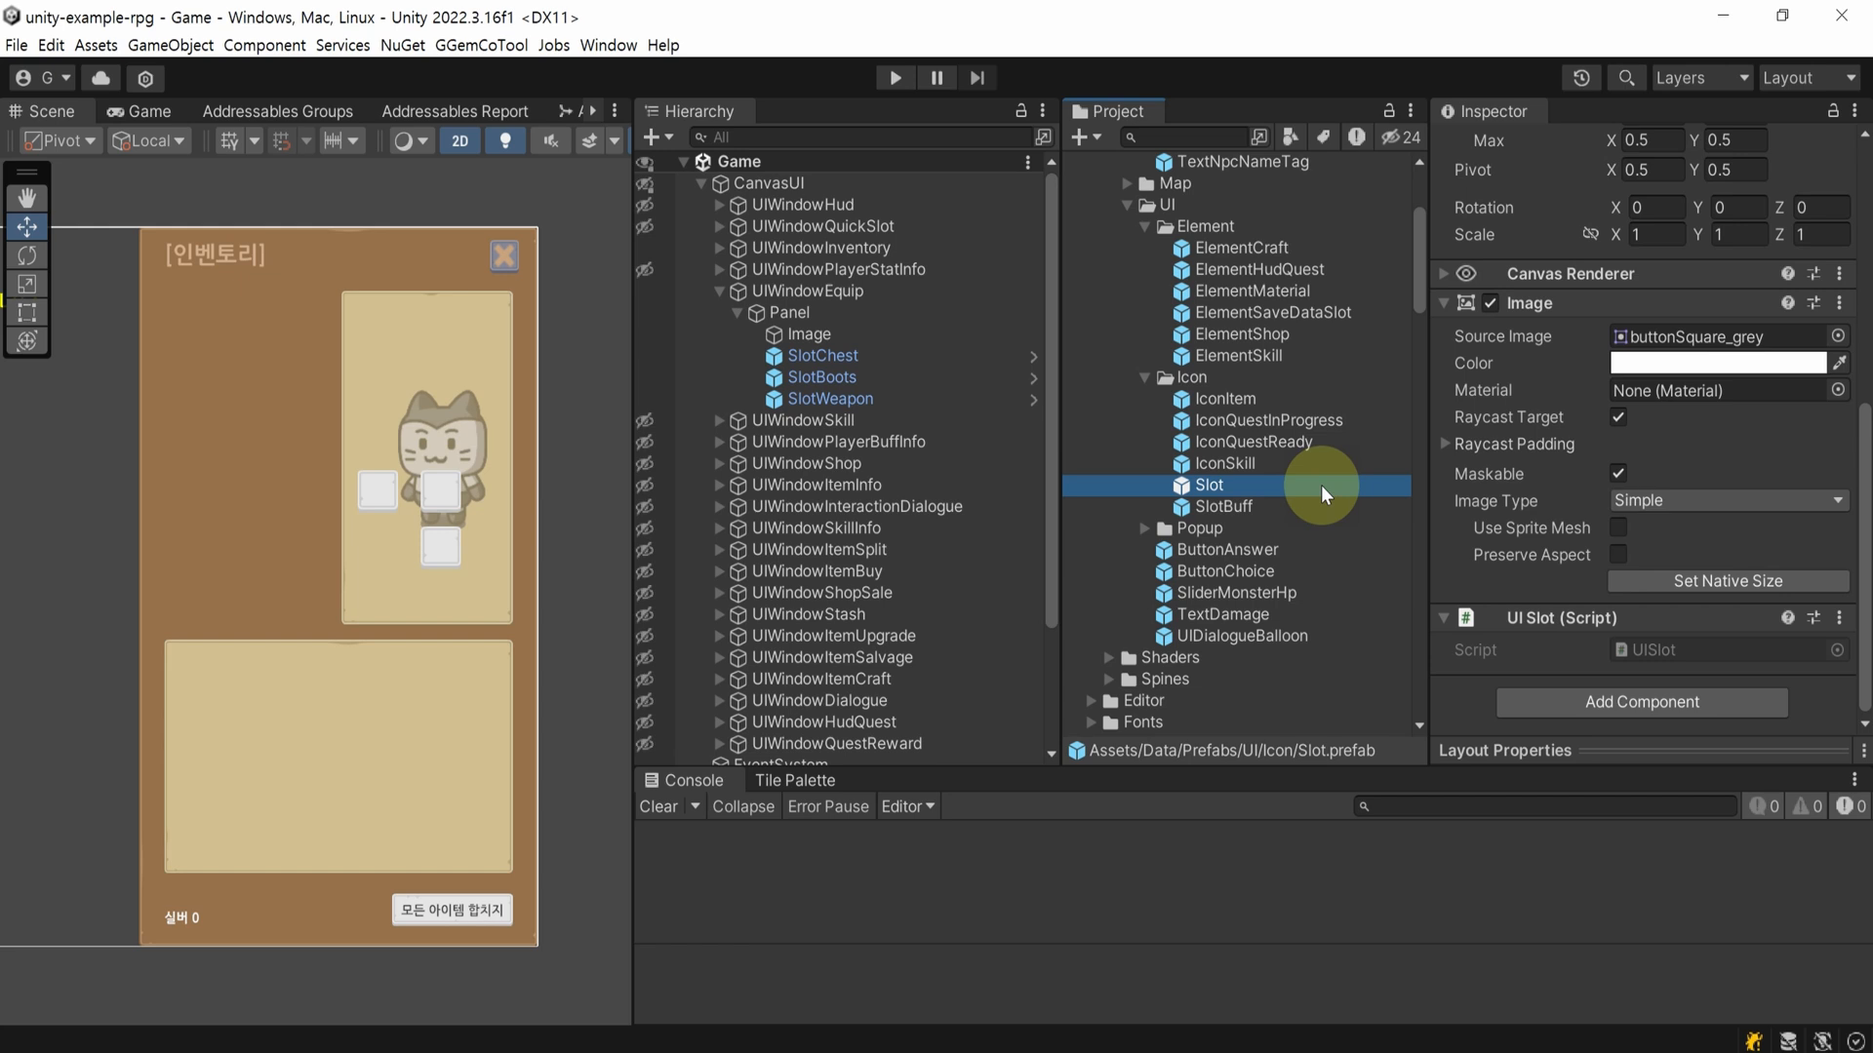
{"action": "left_click", "coordinate": [890, 357]}
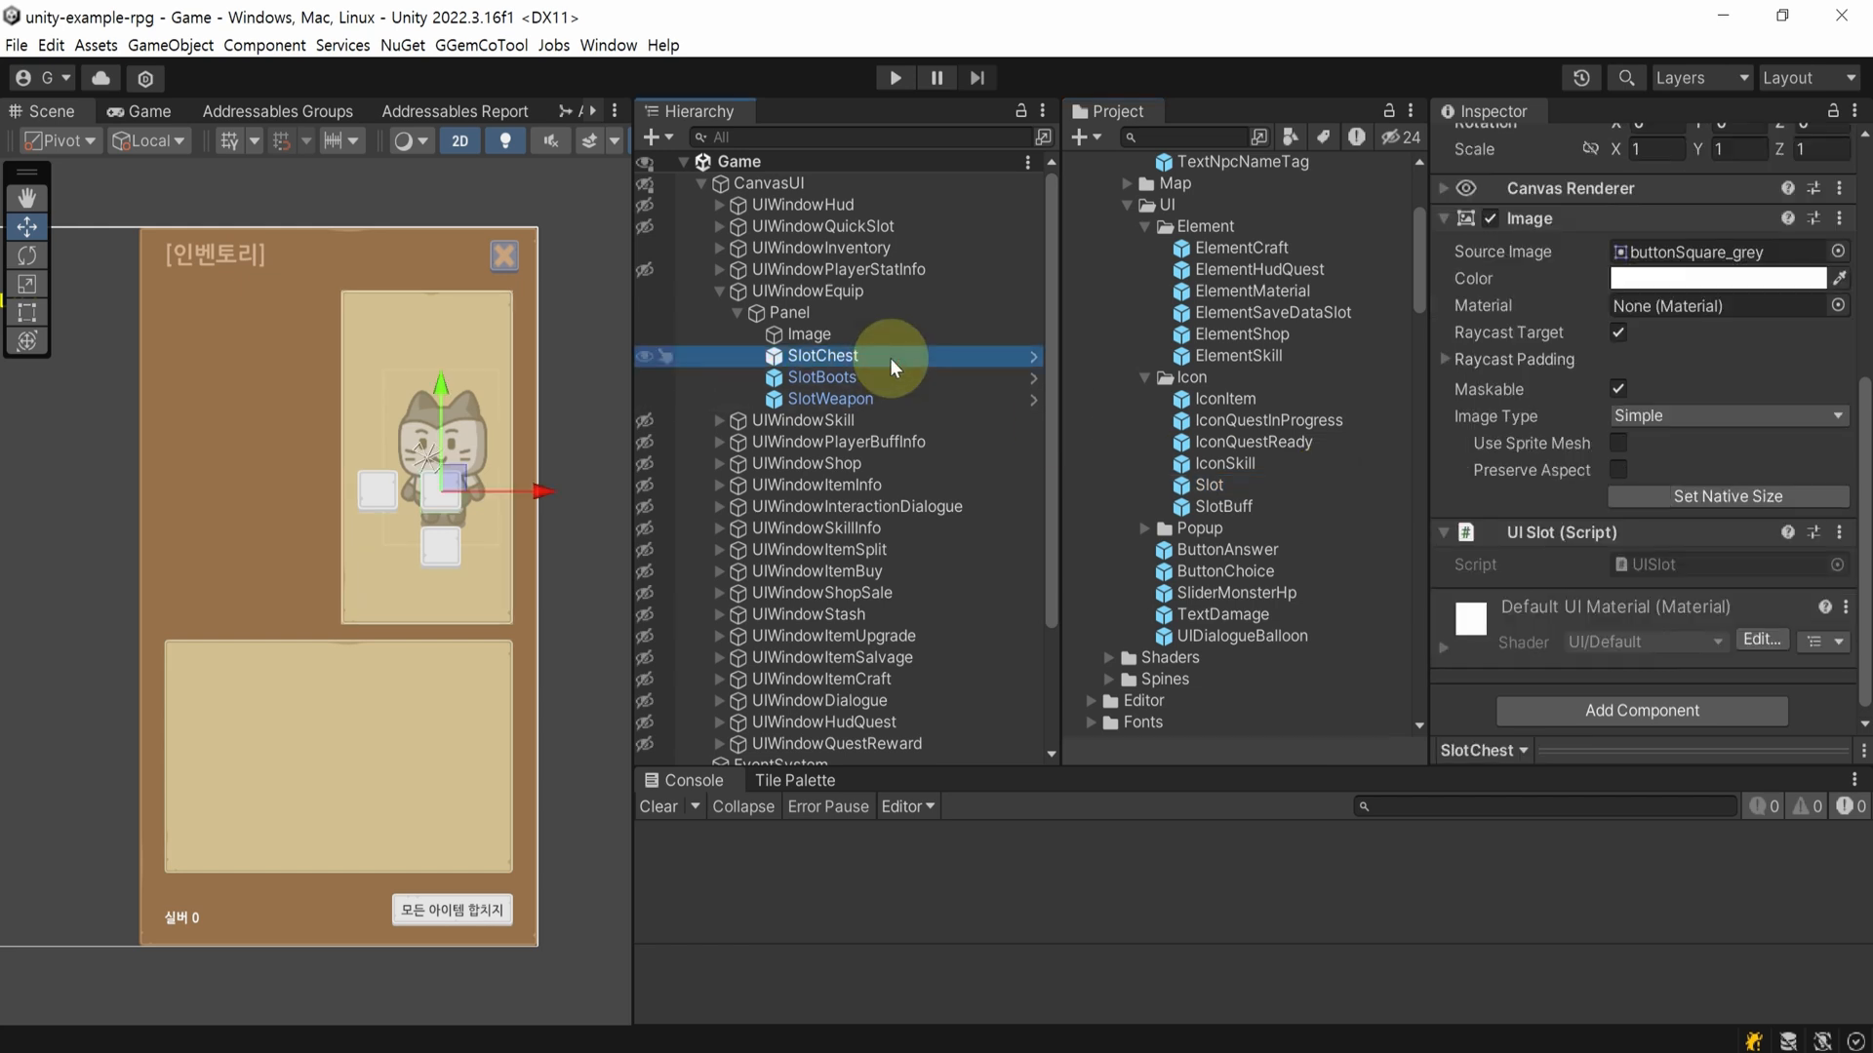
{"action": "left_click", "coordinate": [905, 396], "text": "shift"}
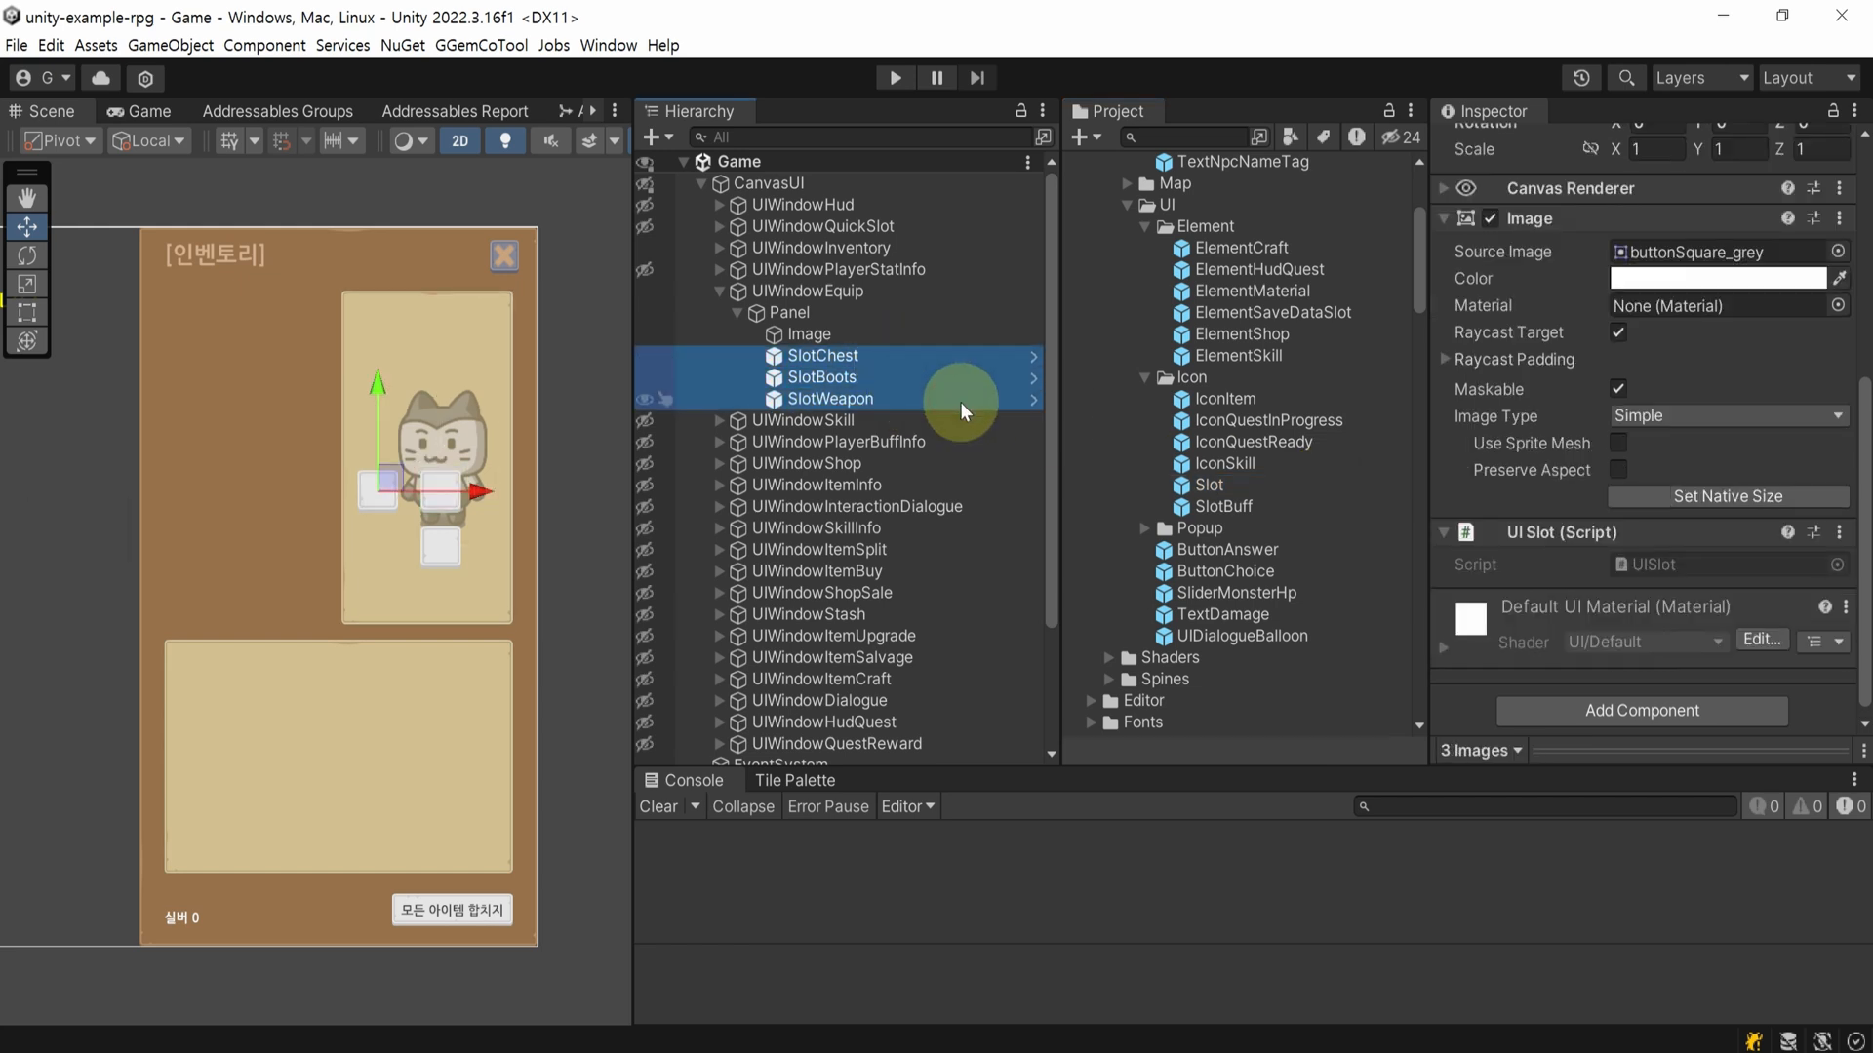
{"action": "left_click", "coordinate": [939, 294]}
{"action": "scroll", "coordinate": [1561, 424], "scroll_direction": "down", "scroll_amount": 3}
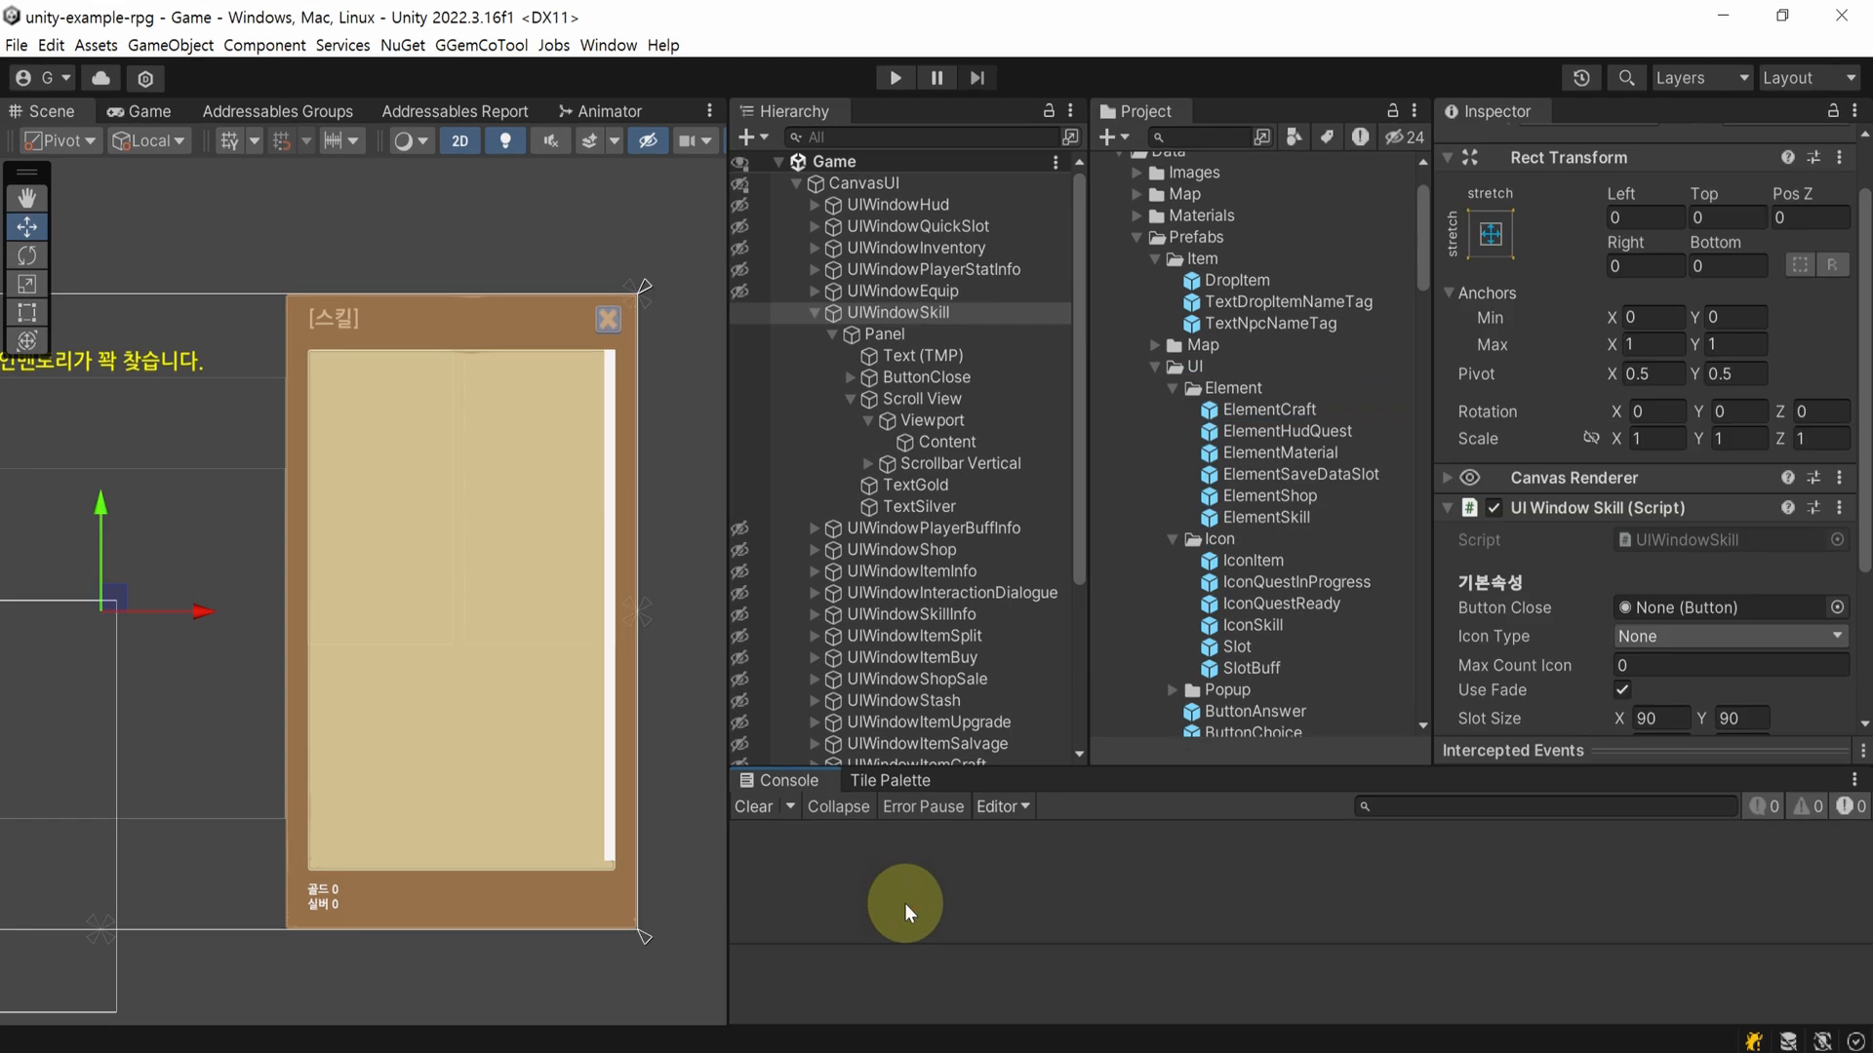
- Examine the UI Window Skill script on UIWindowSkill and locate the prefab assigned as its skill element
{"action": "left_click", "coordinate": [1020, 310]}
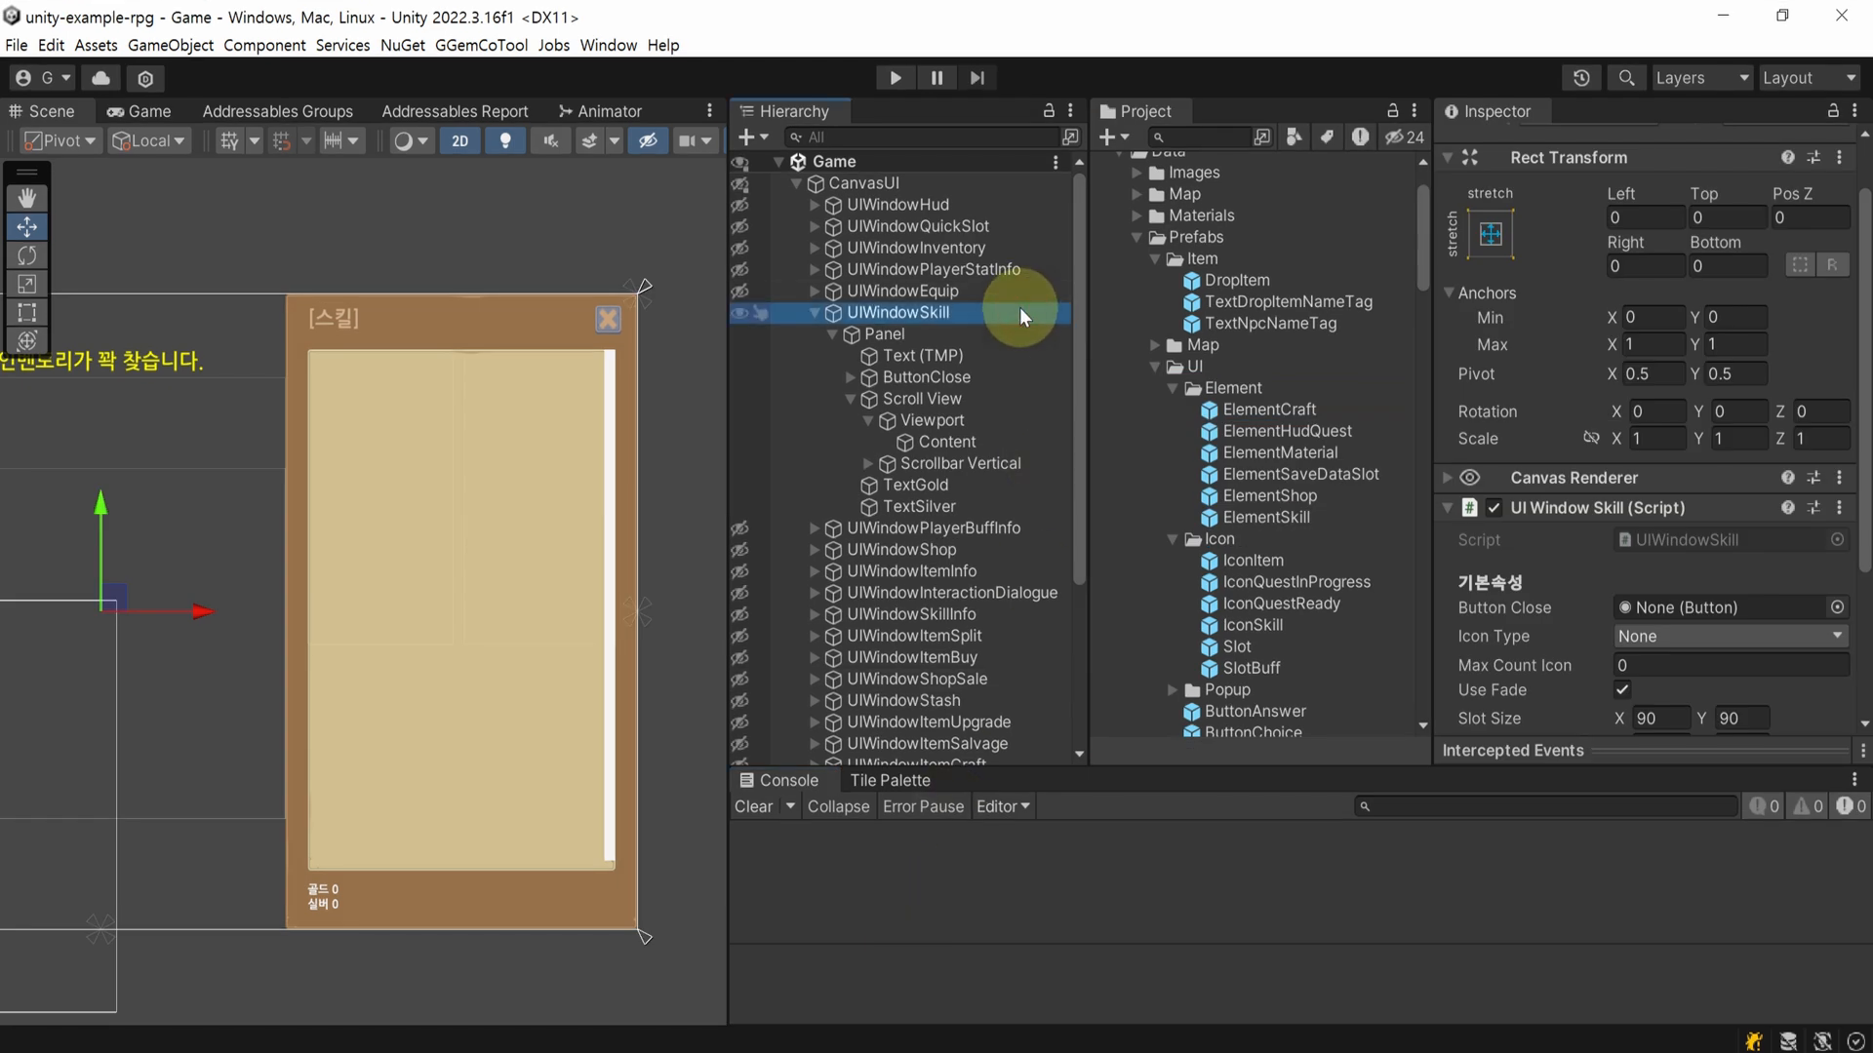
{"action": "scroll", "coordinate": [1619, 441], "scroll_direction": "down", "scroll_amount": 5}
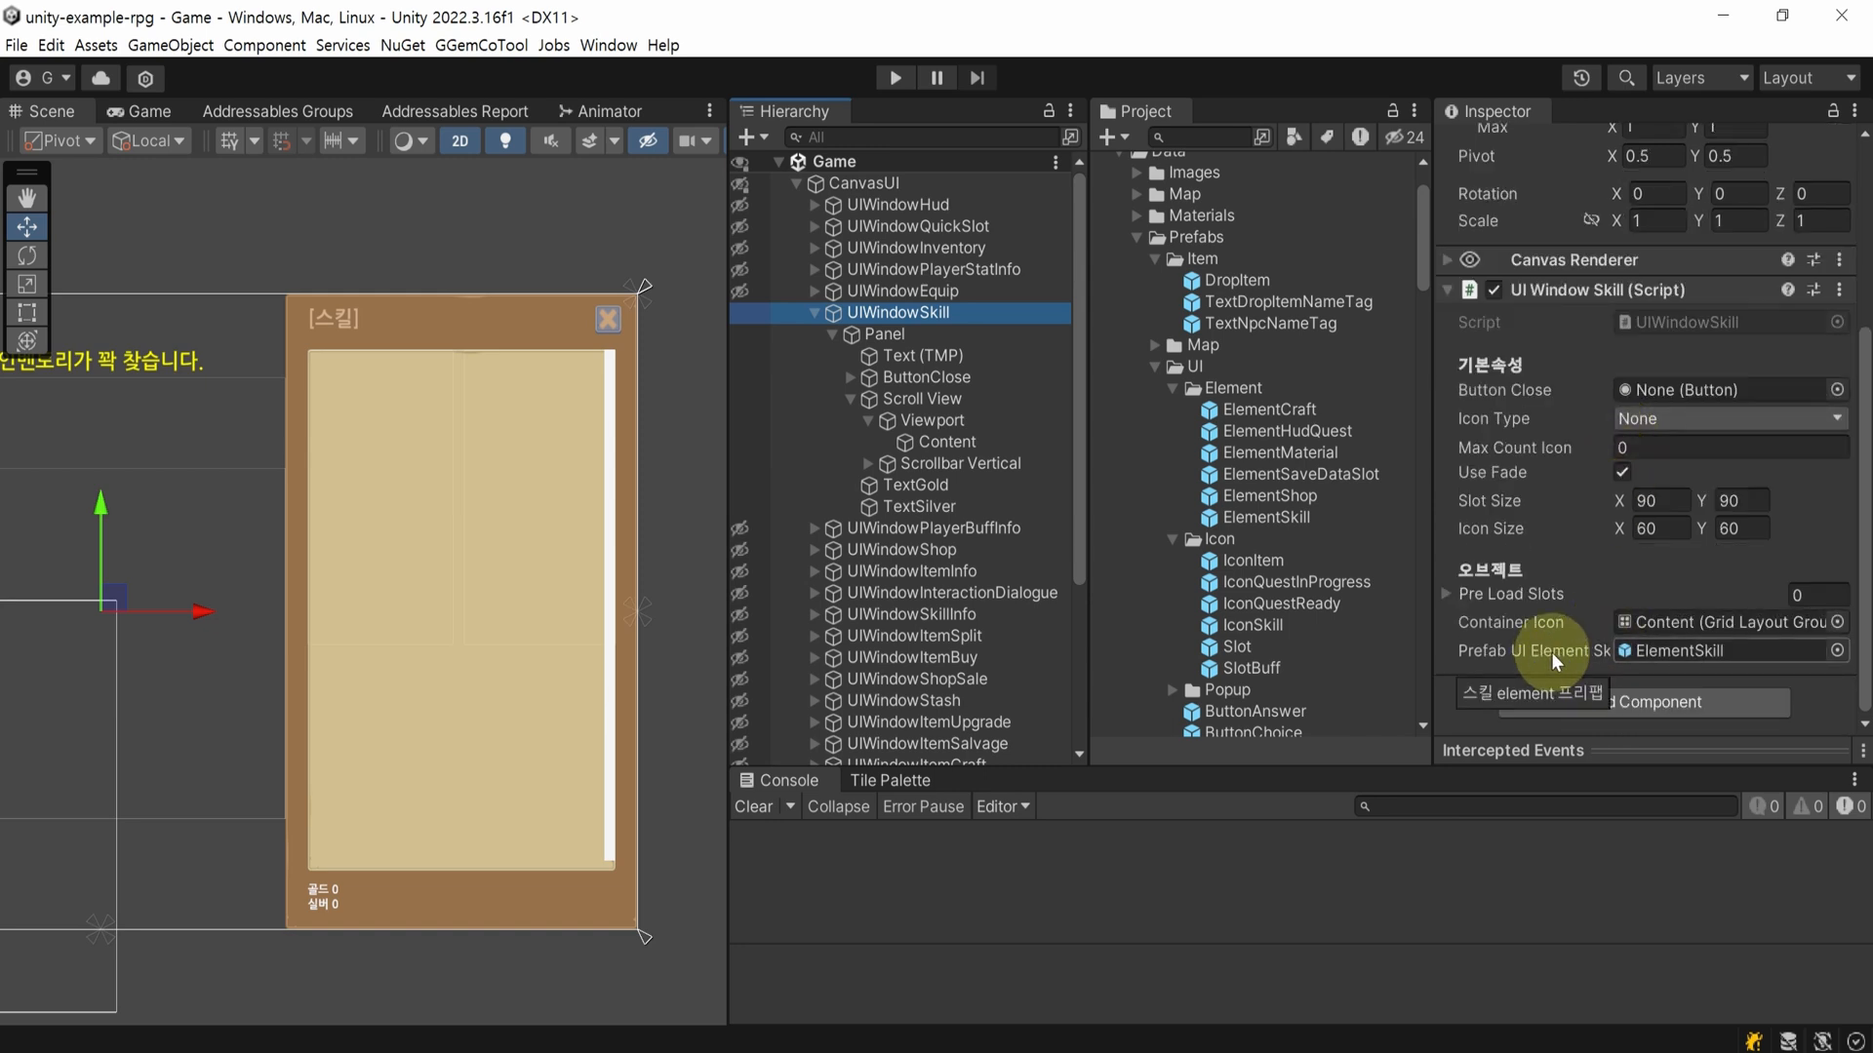
{"action": "left_click", "coordinate": [1673, 650]}
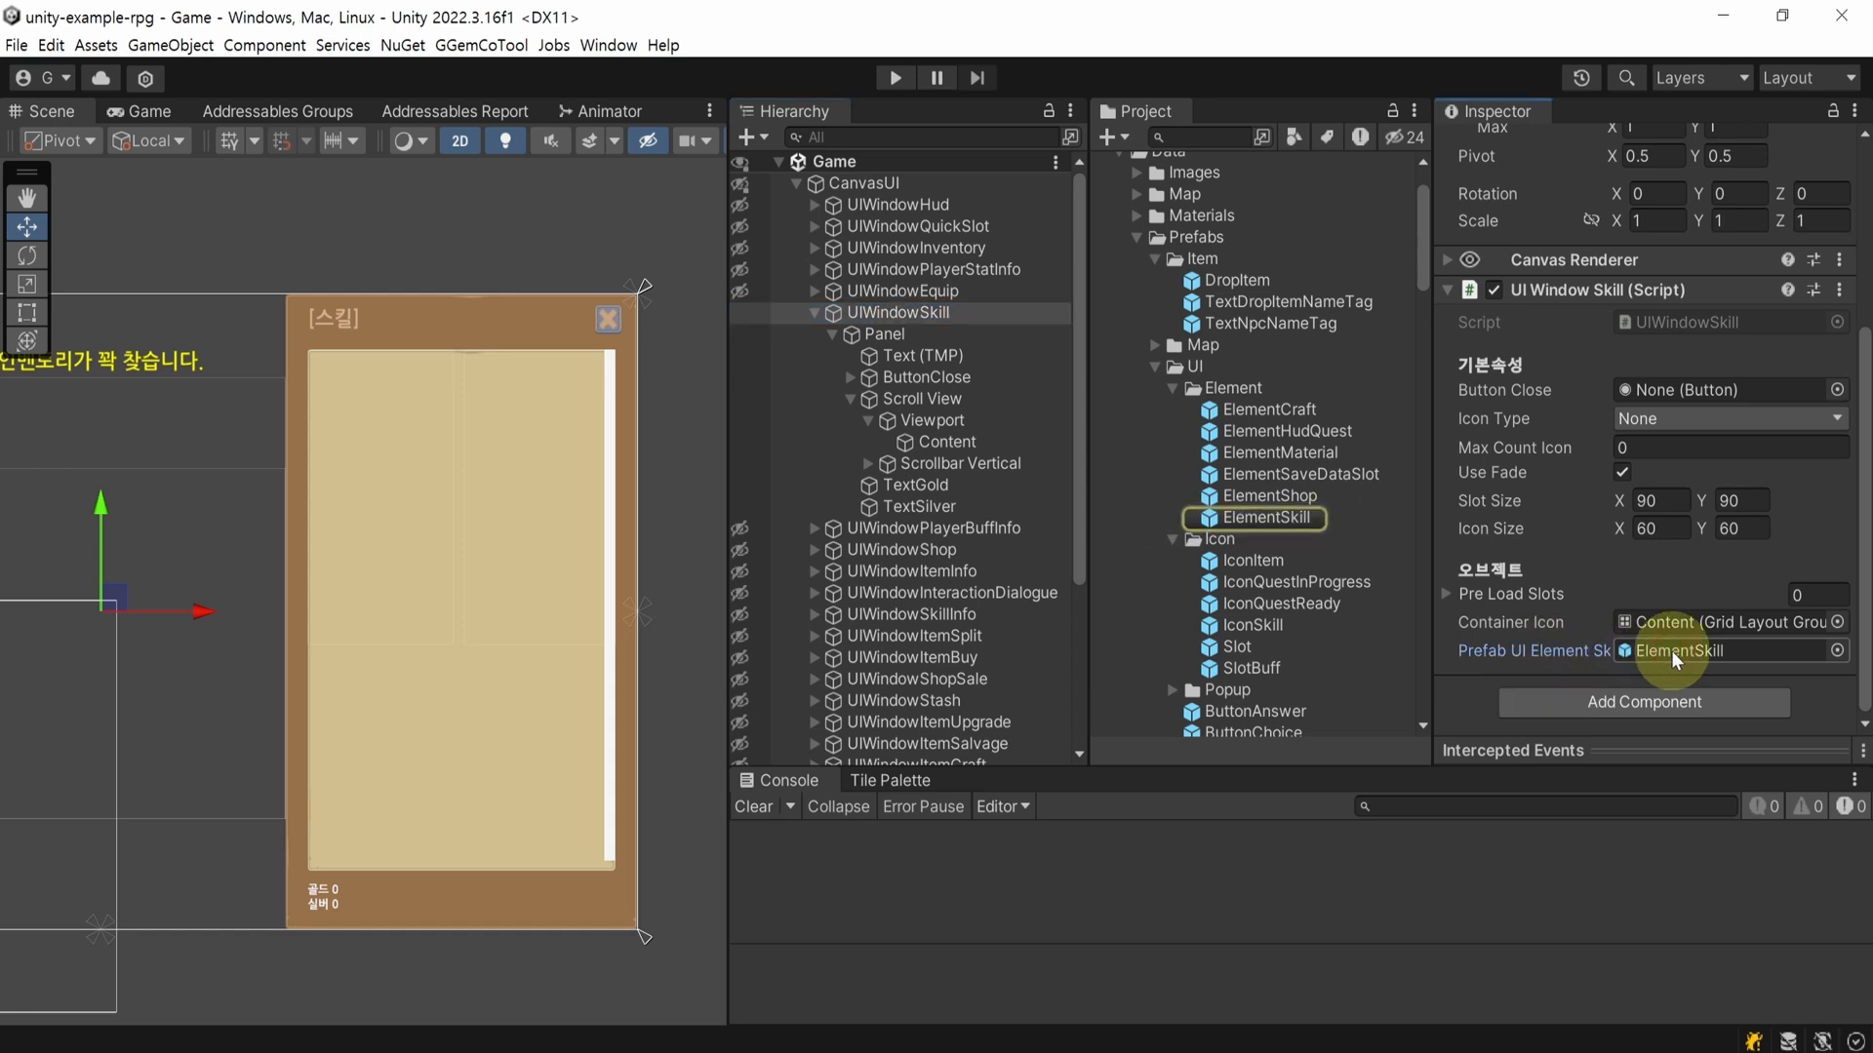
{"action": "left_click", "coordinate": [1673, 652]}
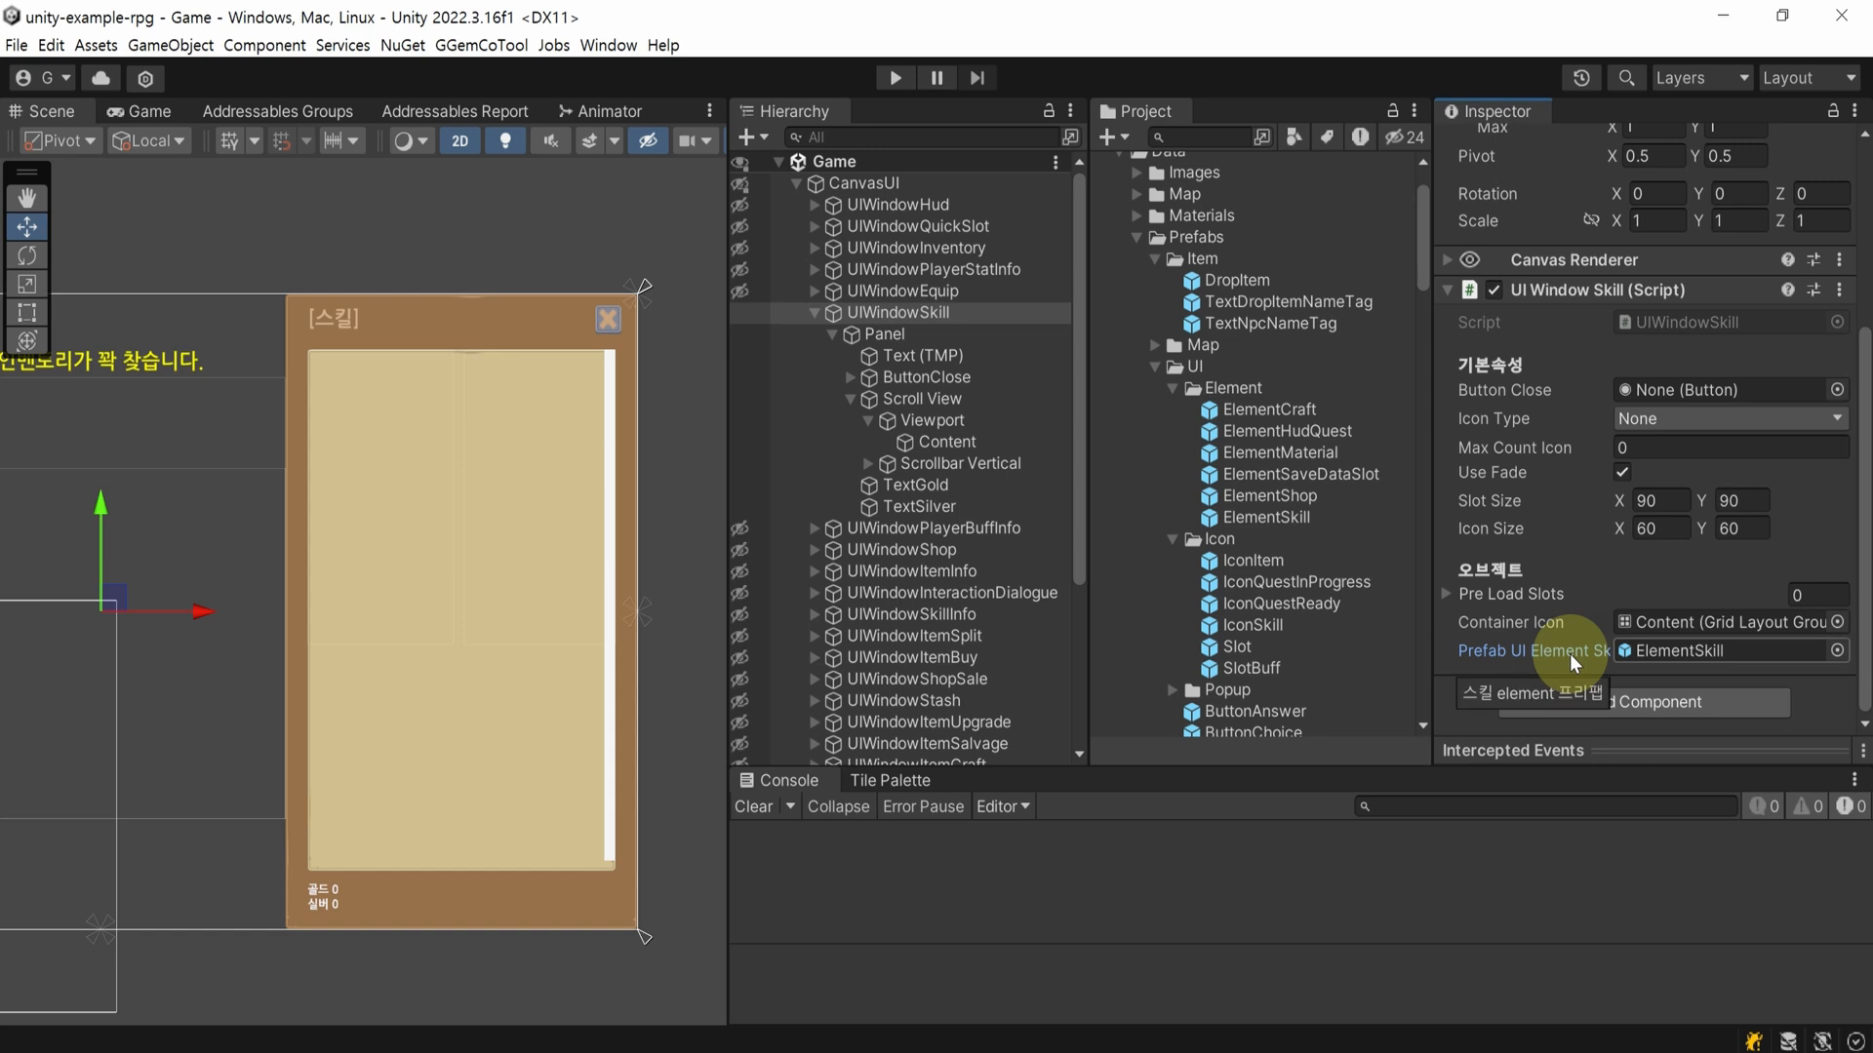
{"action": "left_click", "coordinate": [1709, 652]}
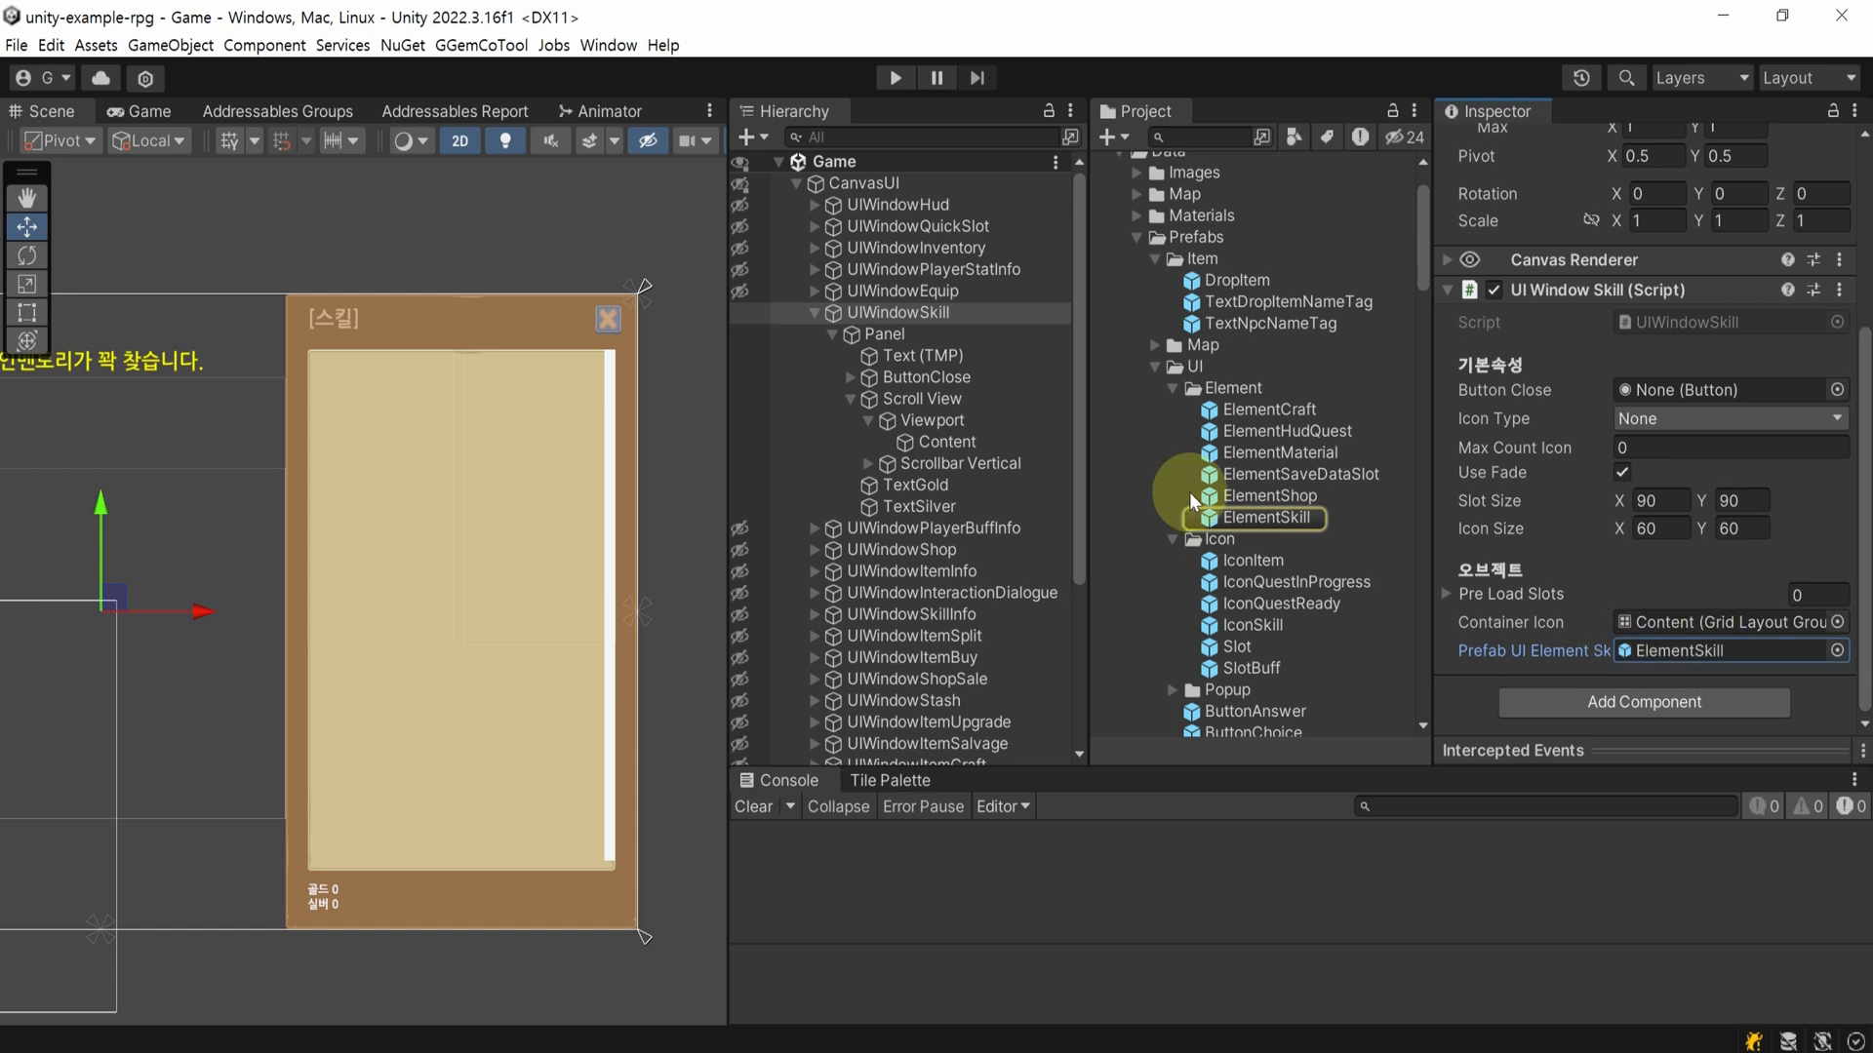
- Open the ElementSkill prefab for editing and review its child objects from Image to ButtonLevelUp
{"action": "left_click", "coordinate": [1257, 519]}
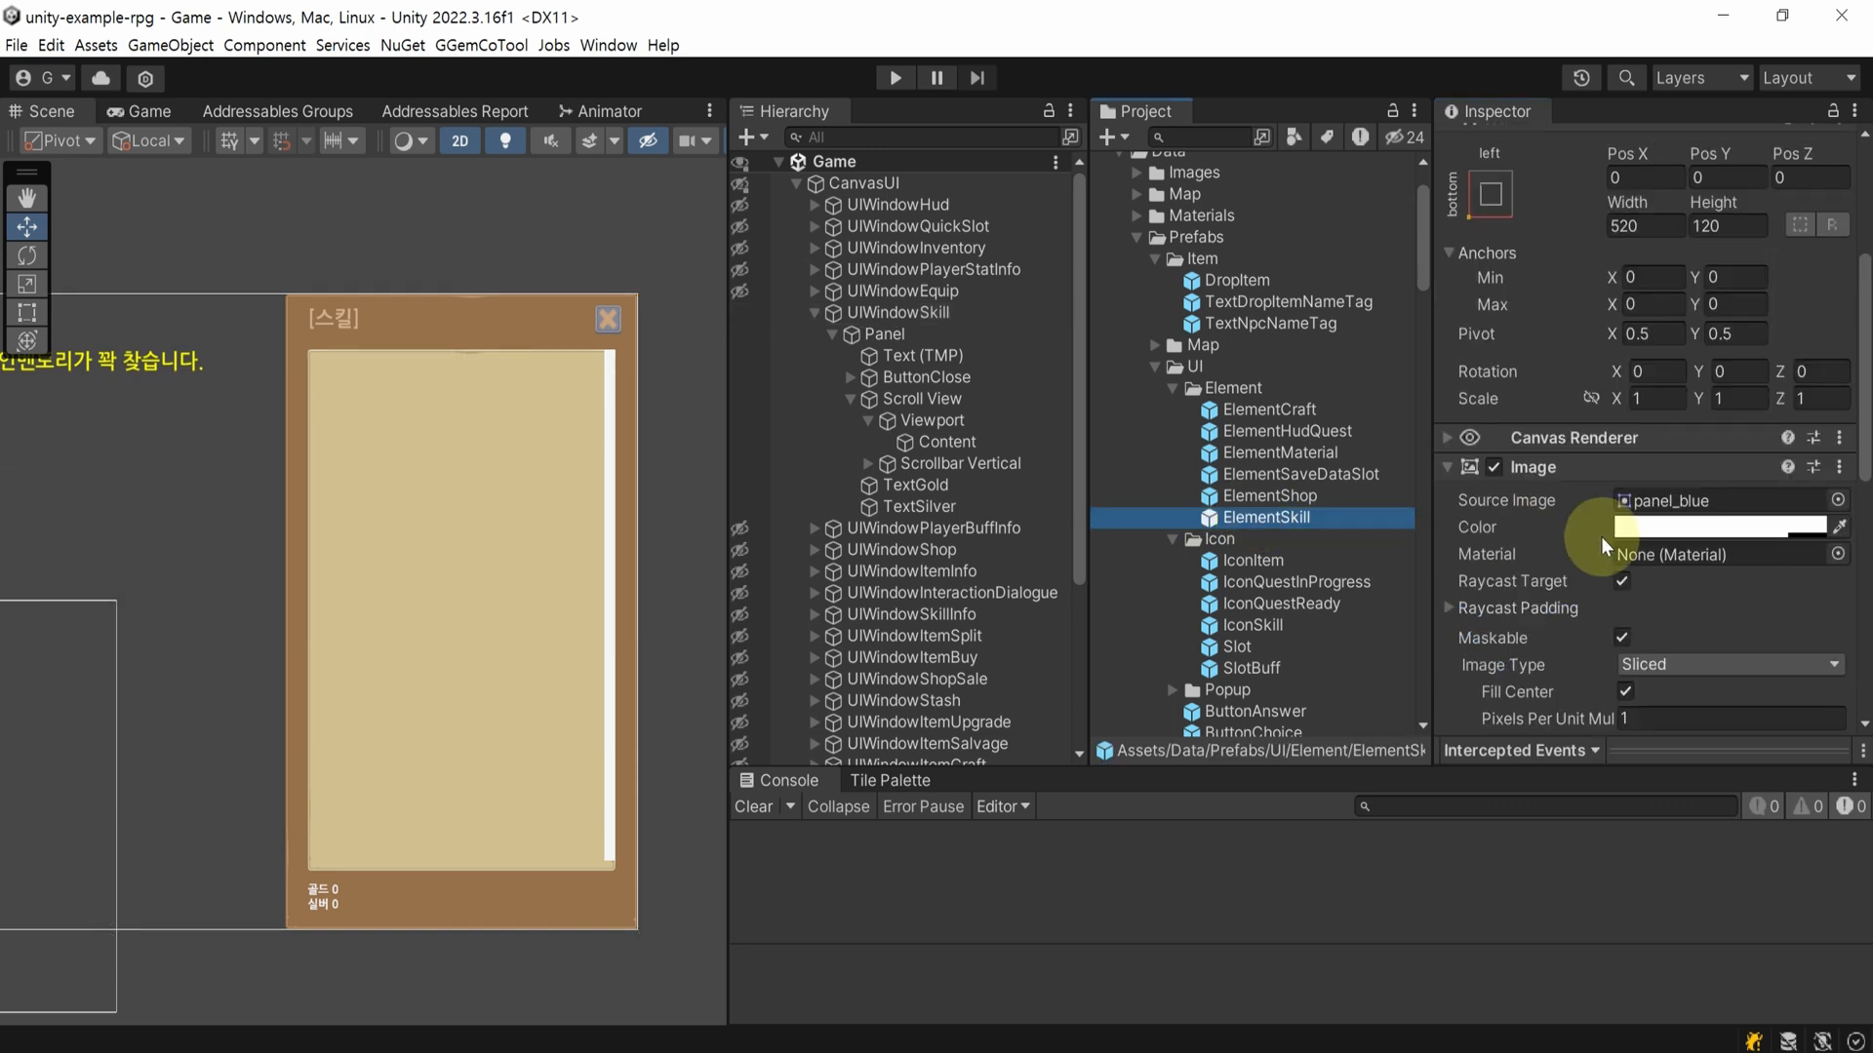
{"action": "scroll", "coordinate": [1602, 527], "scroll_direction": "up", "scroll_amount": 5}
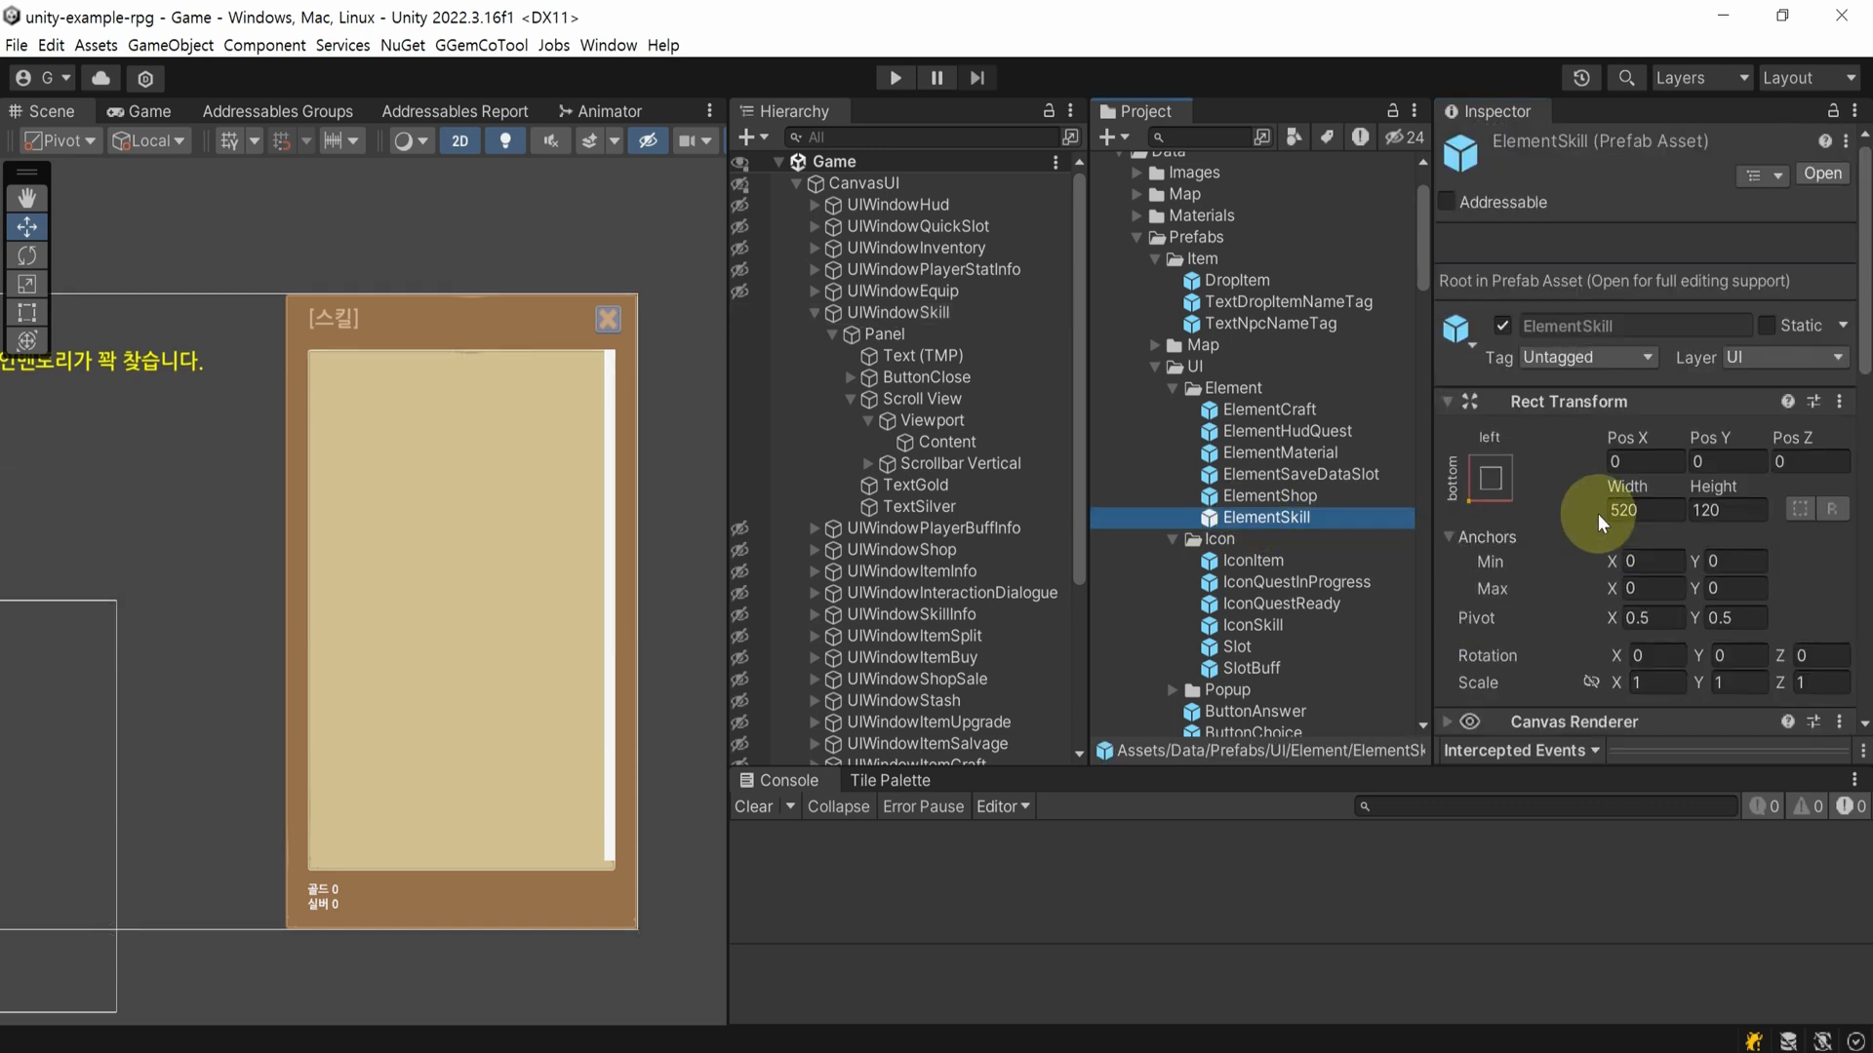
{"action": "left_click", "coordinate": [1842, 177]}
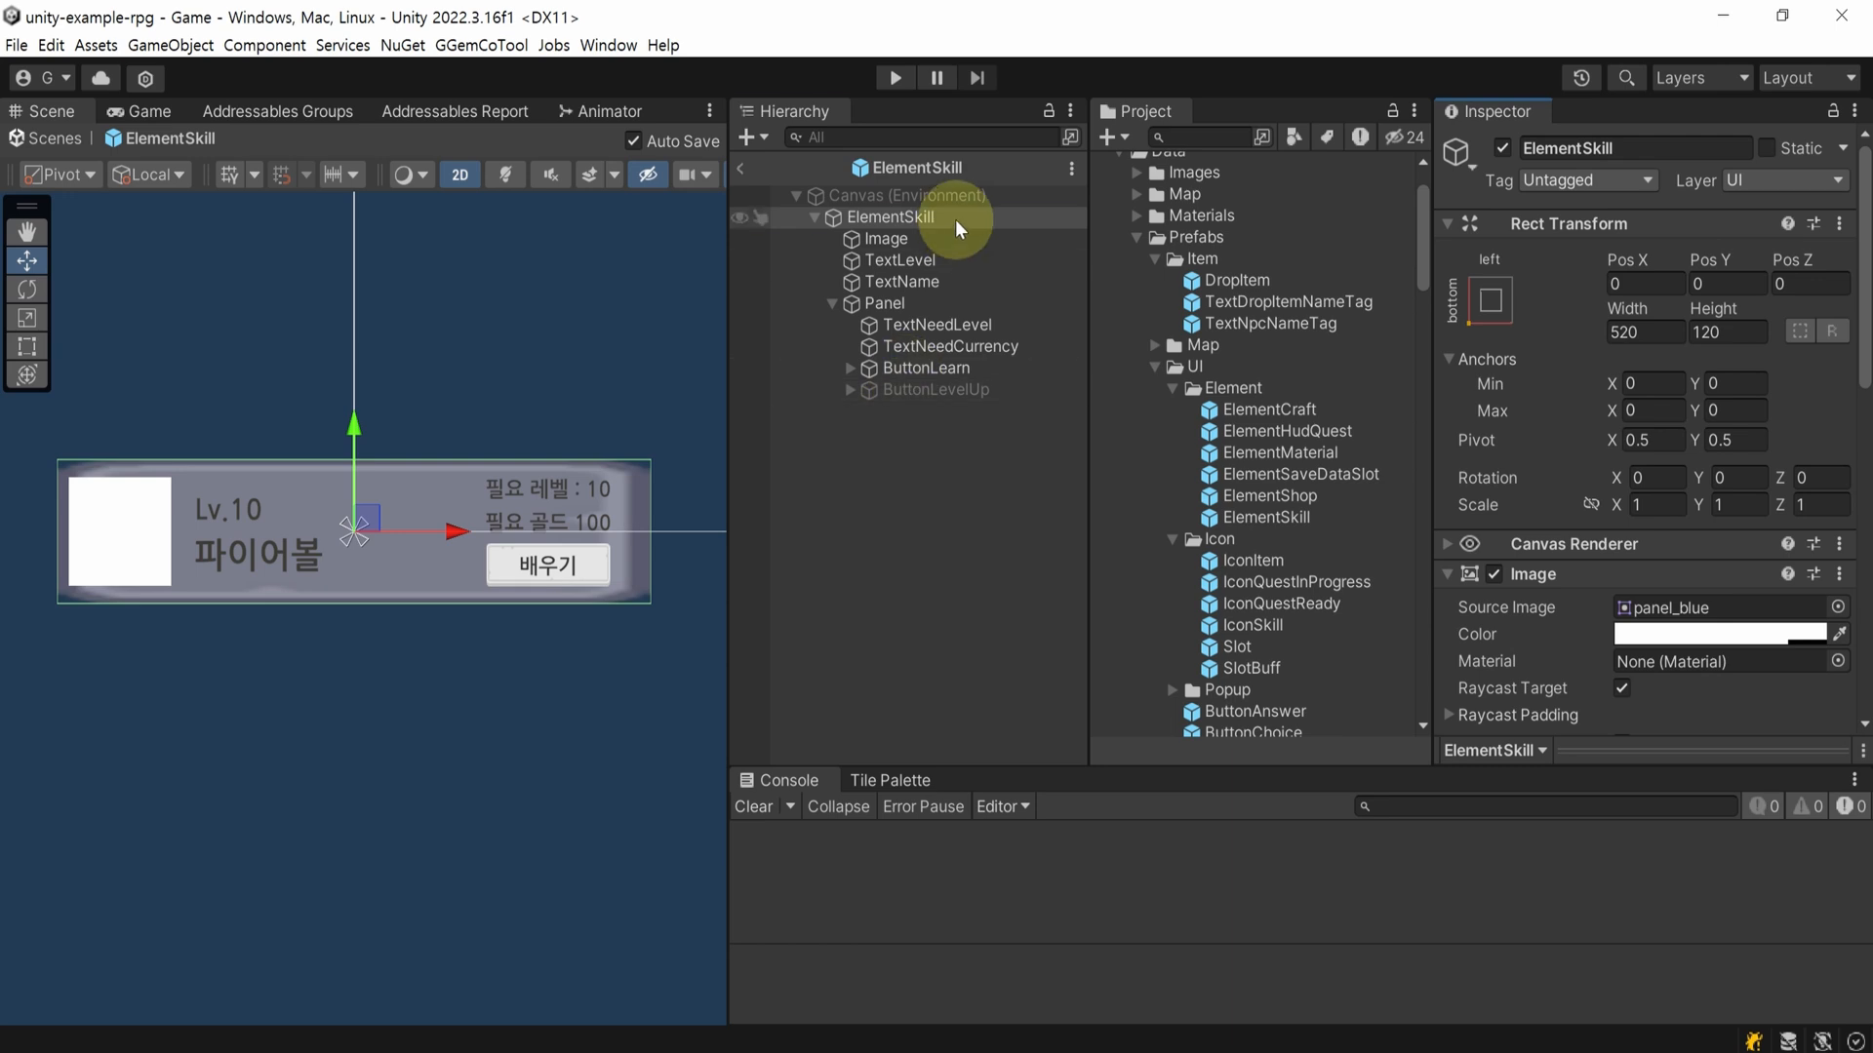
{"action": "left_click", "coordinate": [927, 216]}
{"action": "left_click", "coordinate": [937, 238]}
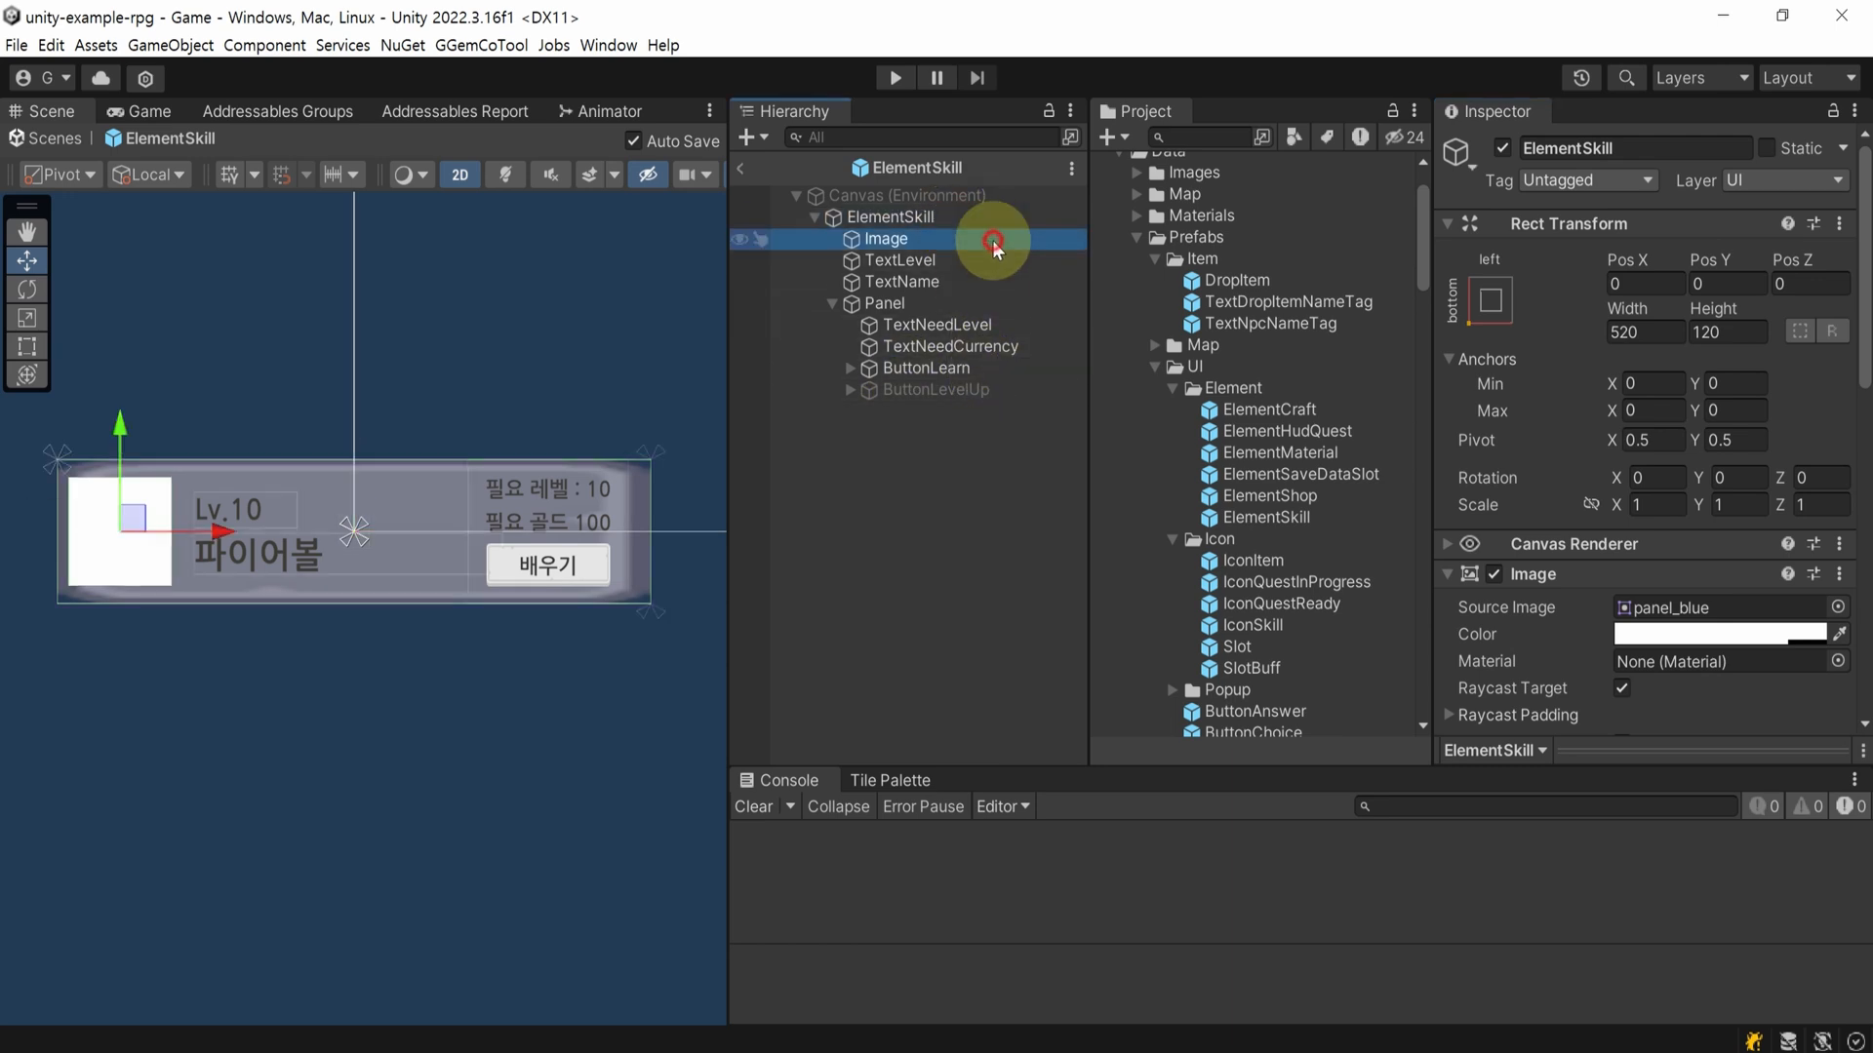
{"action": "left_click", "coordinate": [980, 389], "text": "shift"}
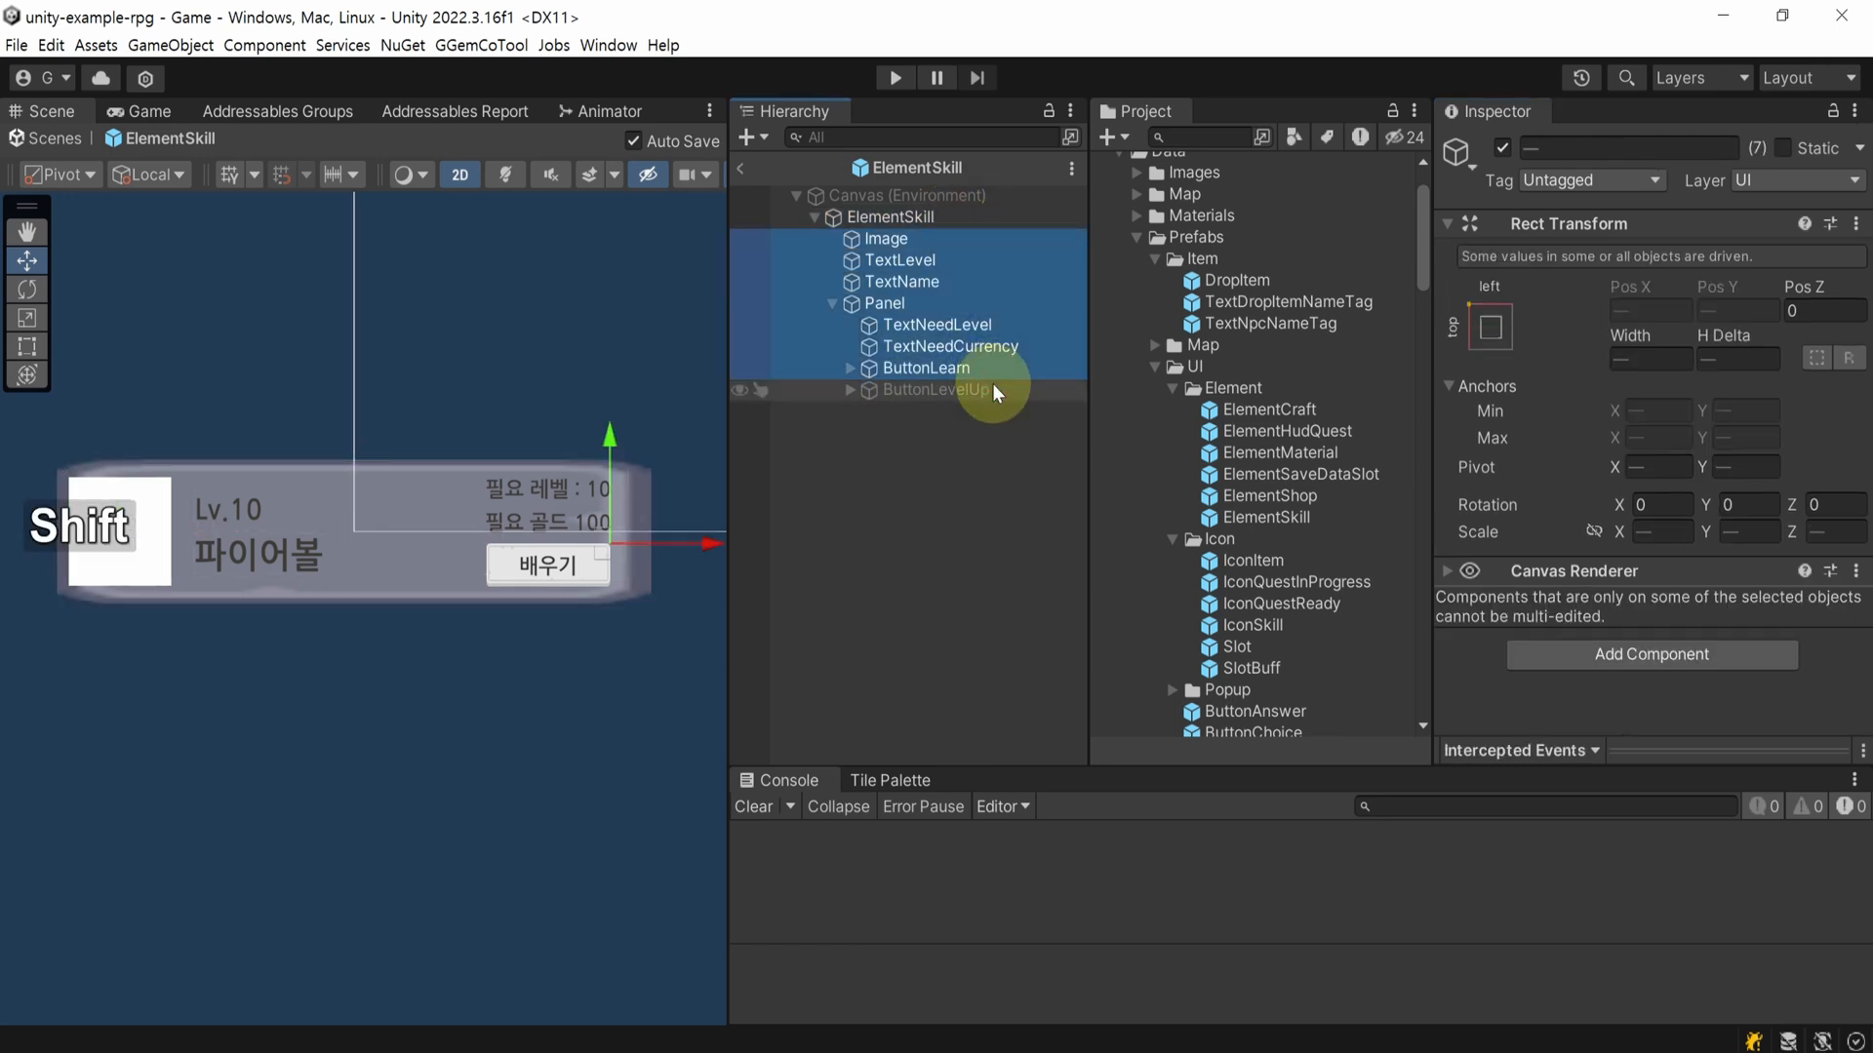
{"action": "left_click", "coordinate": [1022, 433]}
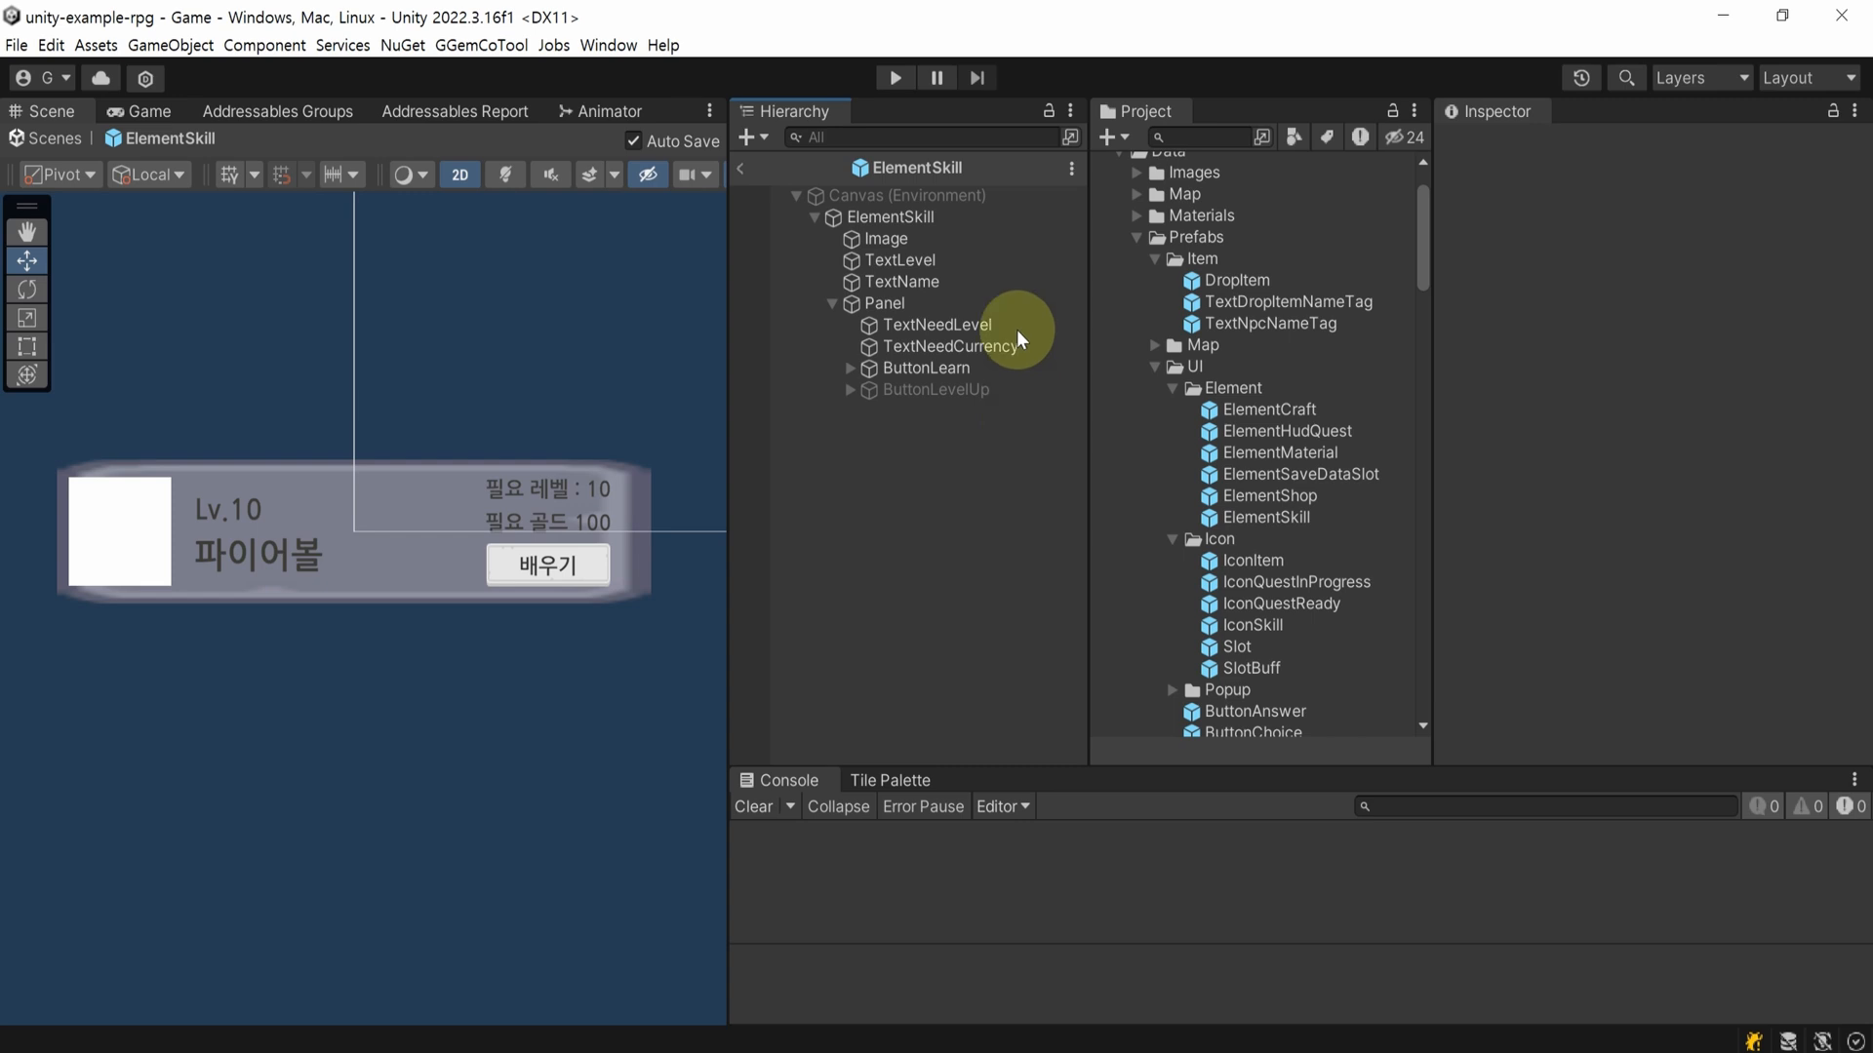
- Check which objects the UI Element Skill script references for the name, level, required level and required currency texts
{"action": "left_click", "coordinate": [1034, 225]}
{"action": "scroll", "coordinate": [1719, 531], "scroll_direction": "down", "scroll_amount": 10}
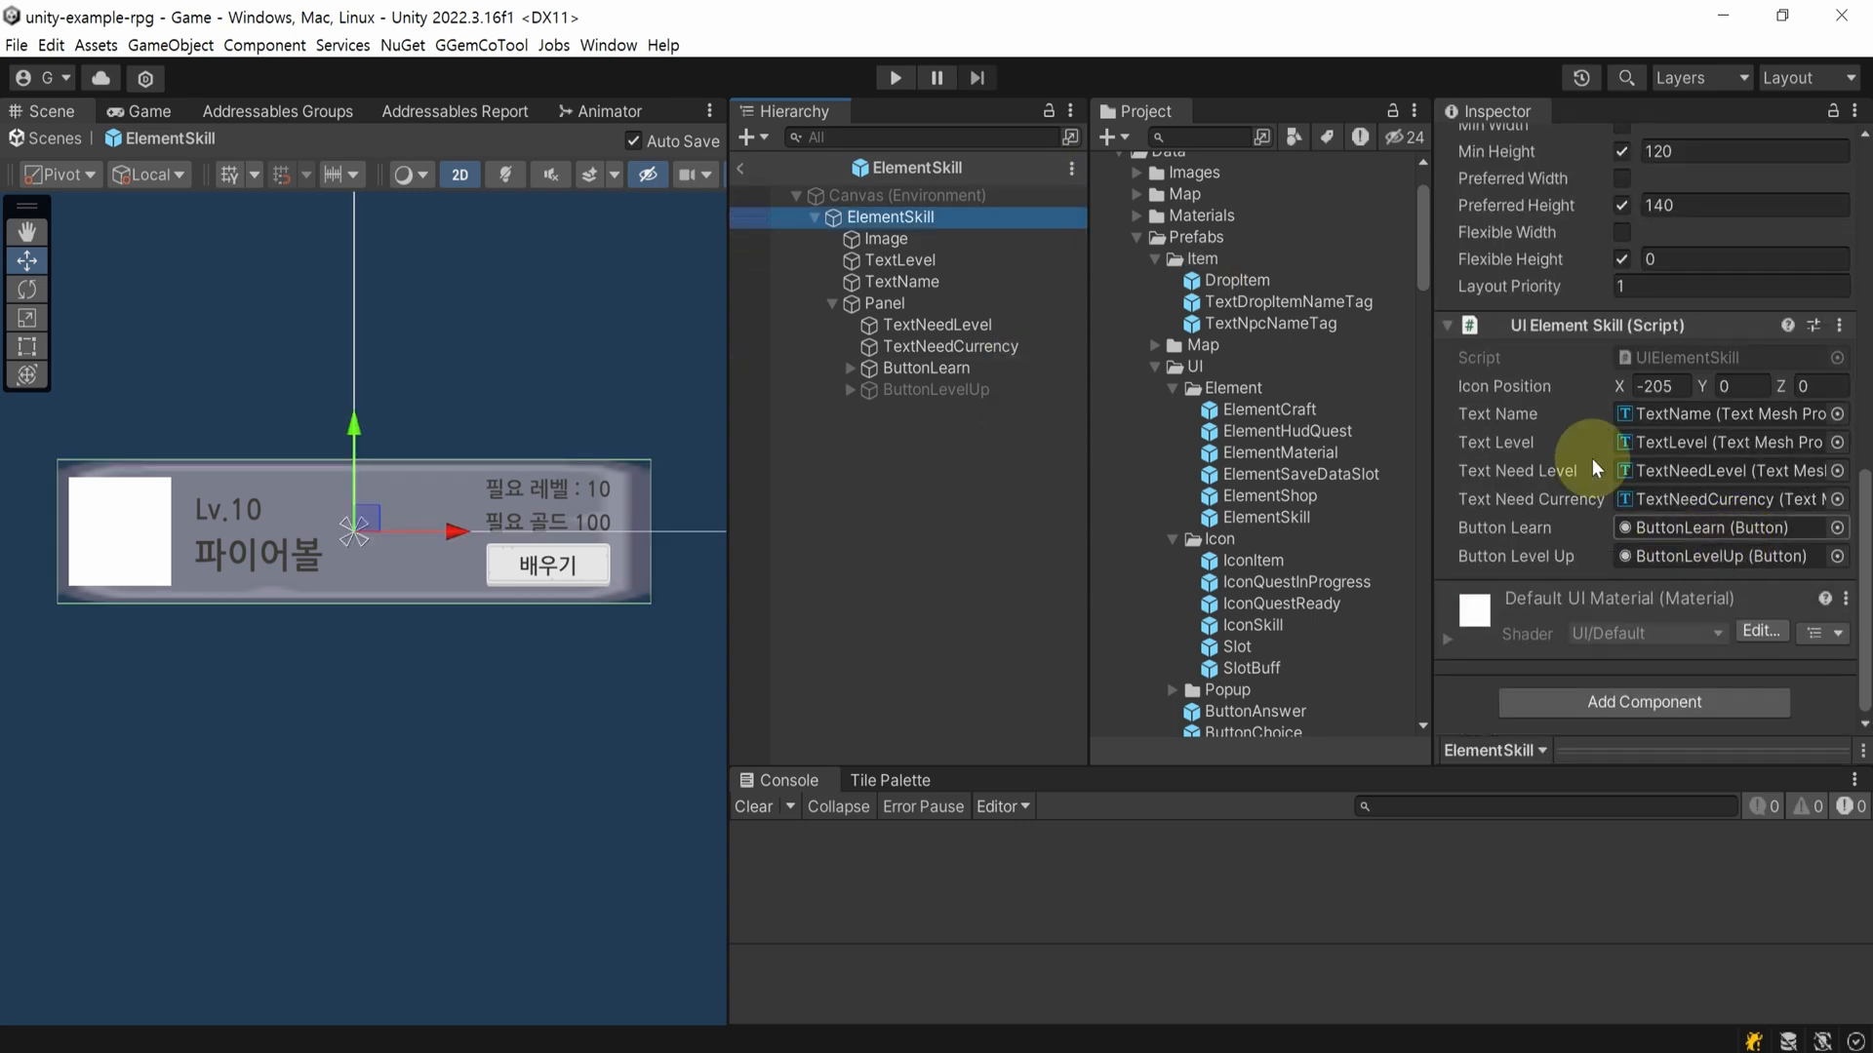
{"action": "left_click", "coordinate": [1668, 414]}
{"action": "left_click", "coordinate": [1676, 450]}
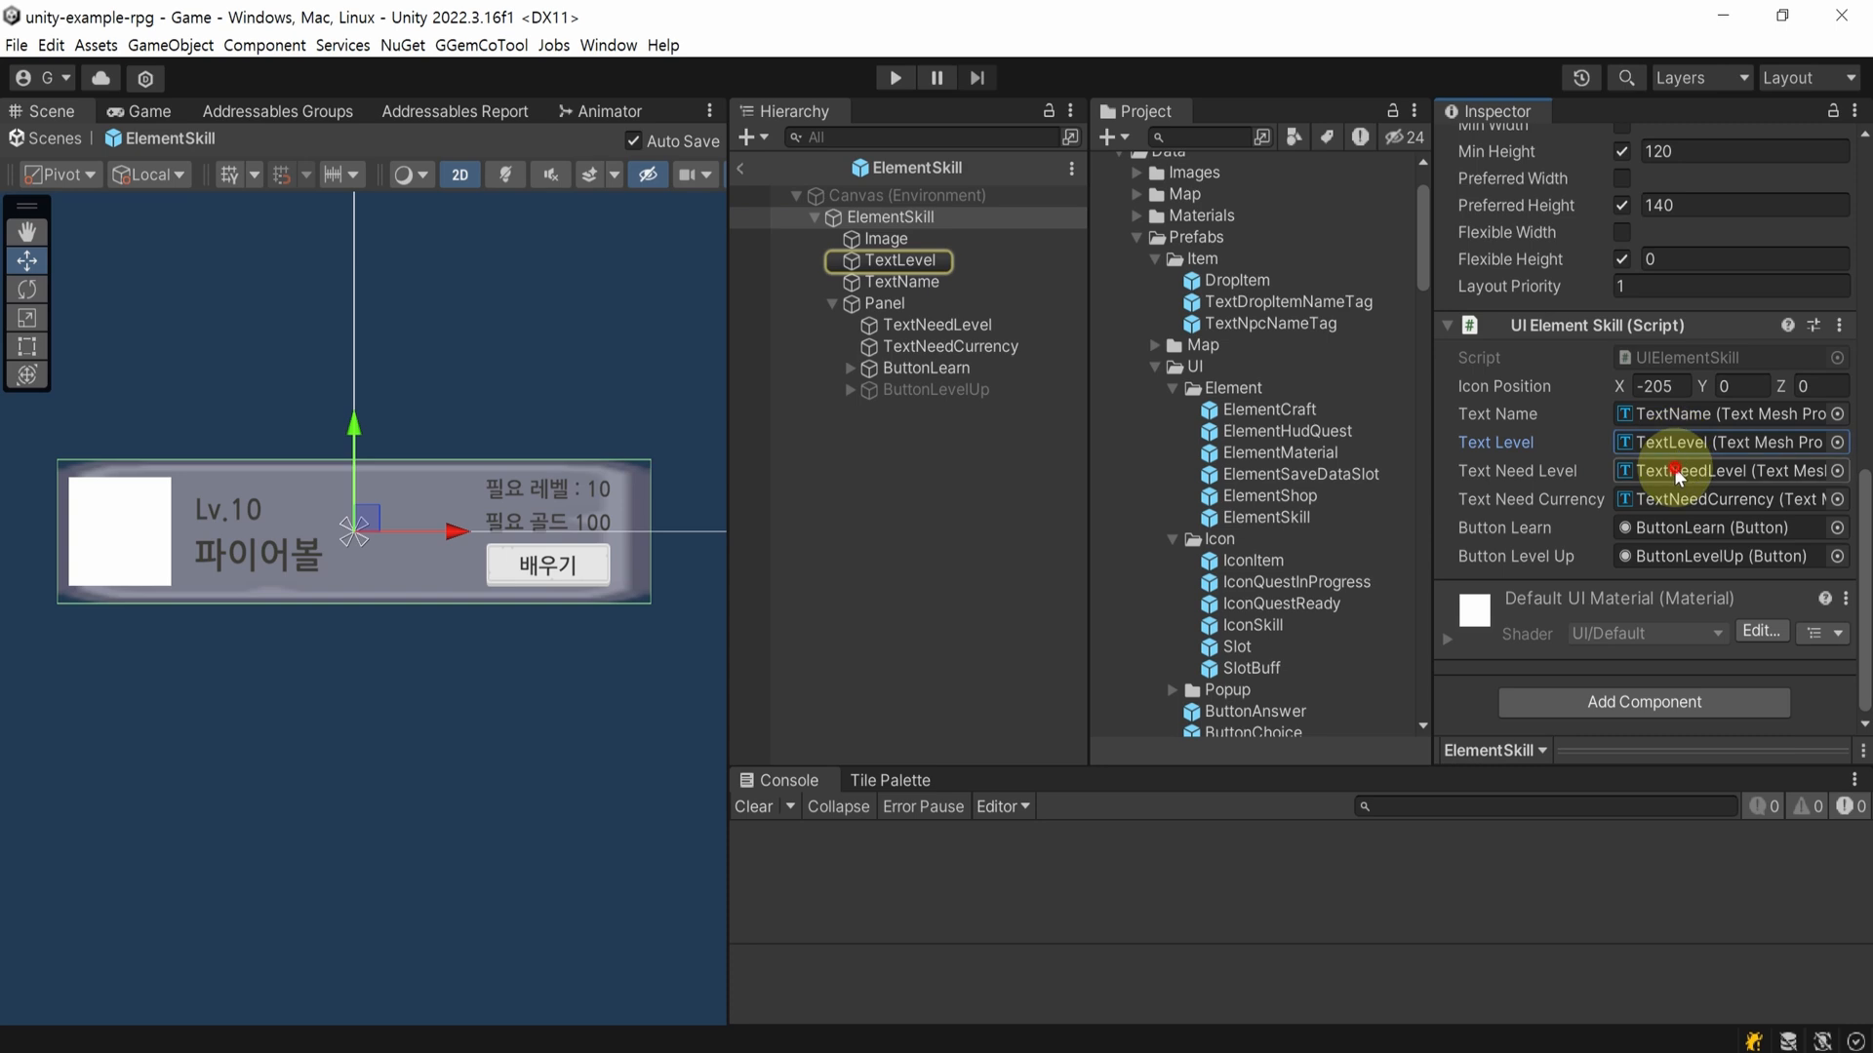
{"action": "left_click", "coordinate": [1675, 470]}
{"action": "left_click", "coordinate": [1677, 499]}
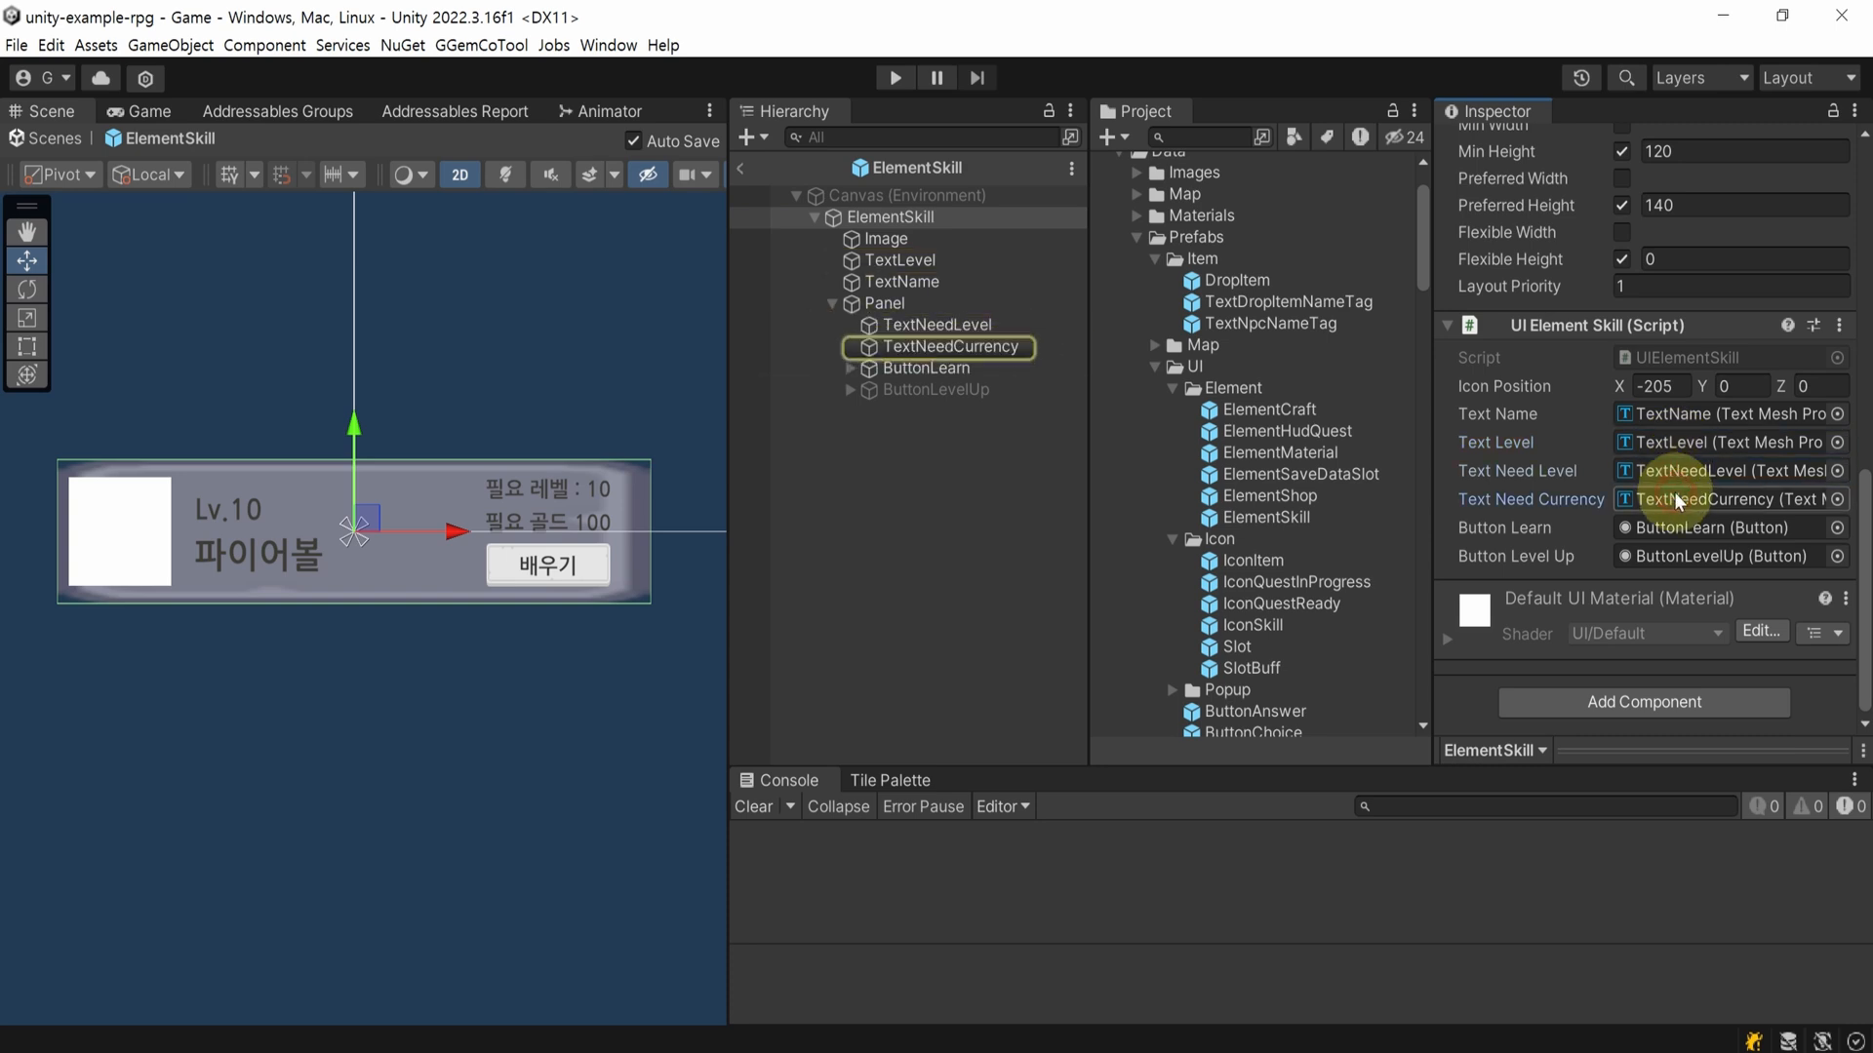
{"action": "left_click", "coordinate": [1685, 418]}
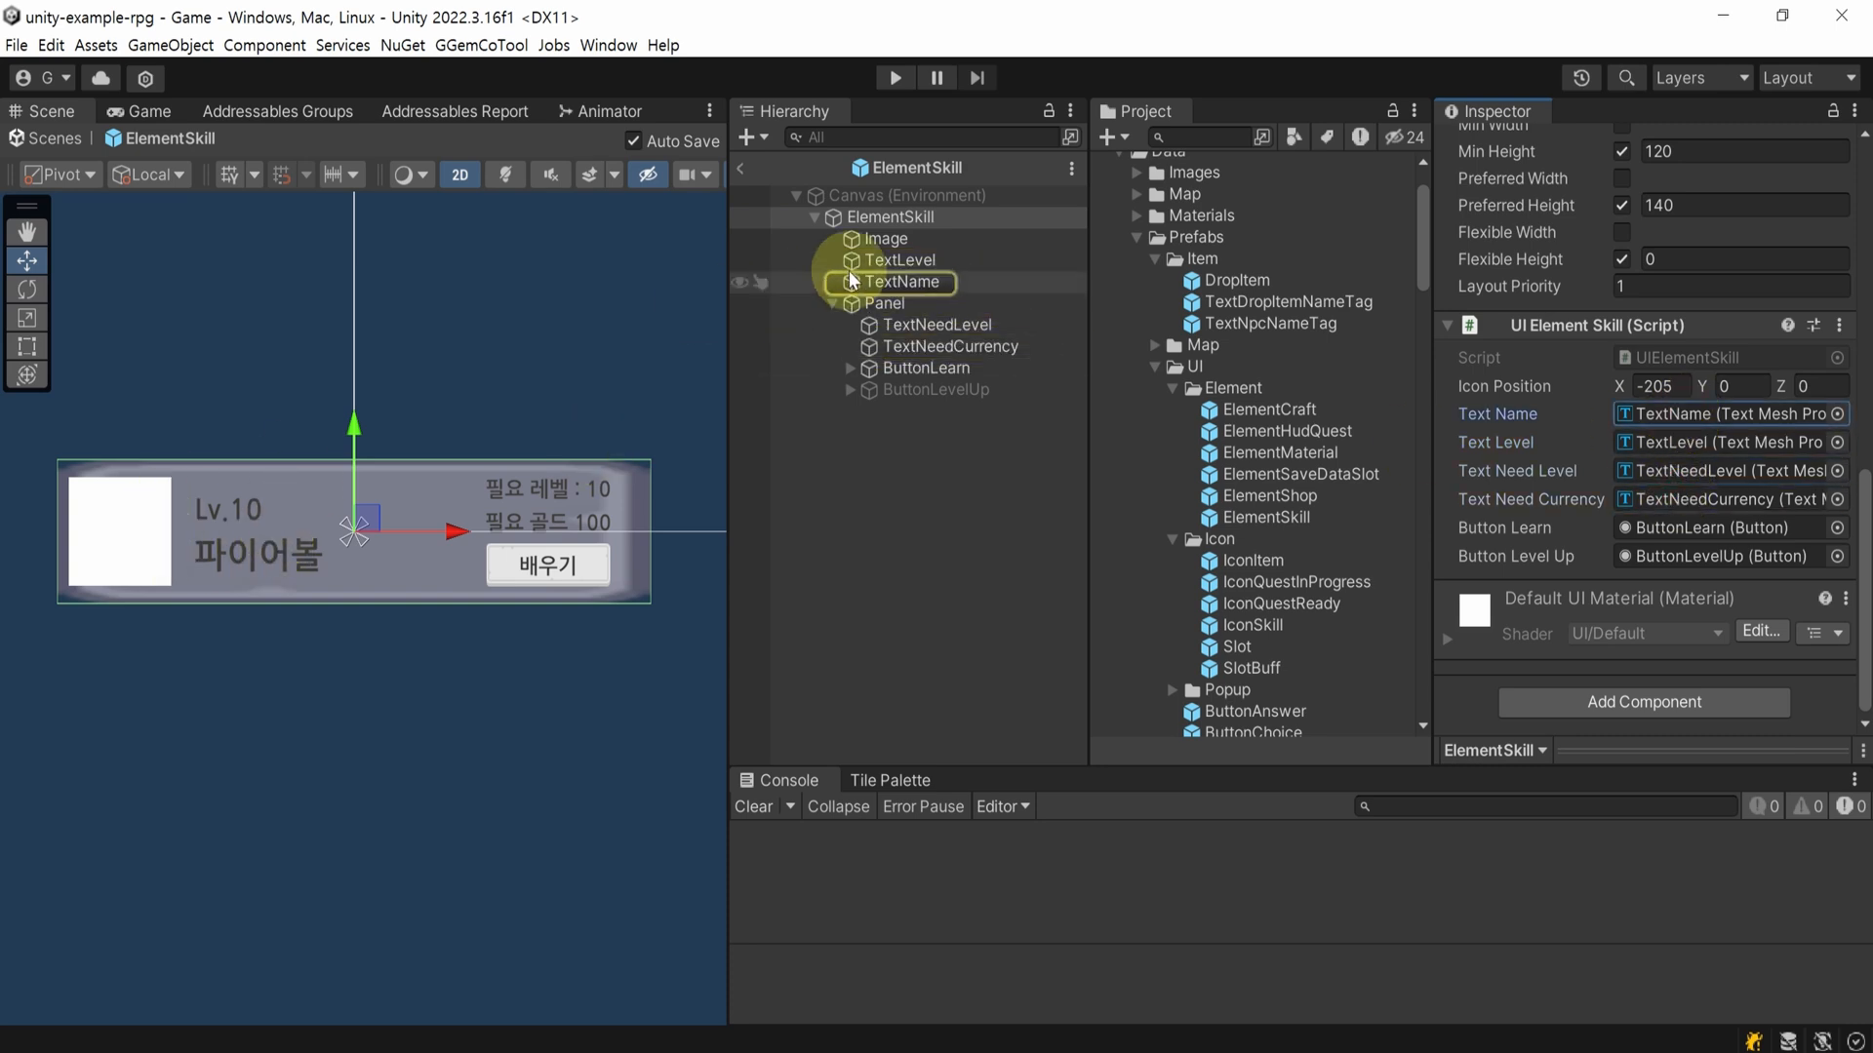
- Try shifting TextLevel and TextName within the ElementSkill layout, undoing each move
{"action": "left_click", "coordinate": [883, 261]}
{"action": "left_click_drag", "start_coordinate": [195, 499], "coordinate": [535, 472]}
{"action": "key", "text": "ctrl+z"}
{"action": "left_click", "coordinate": [902, 282]}
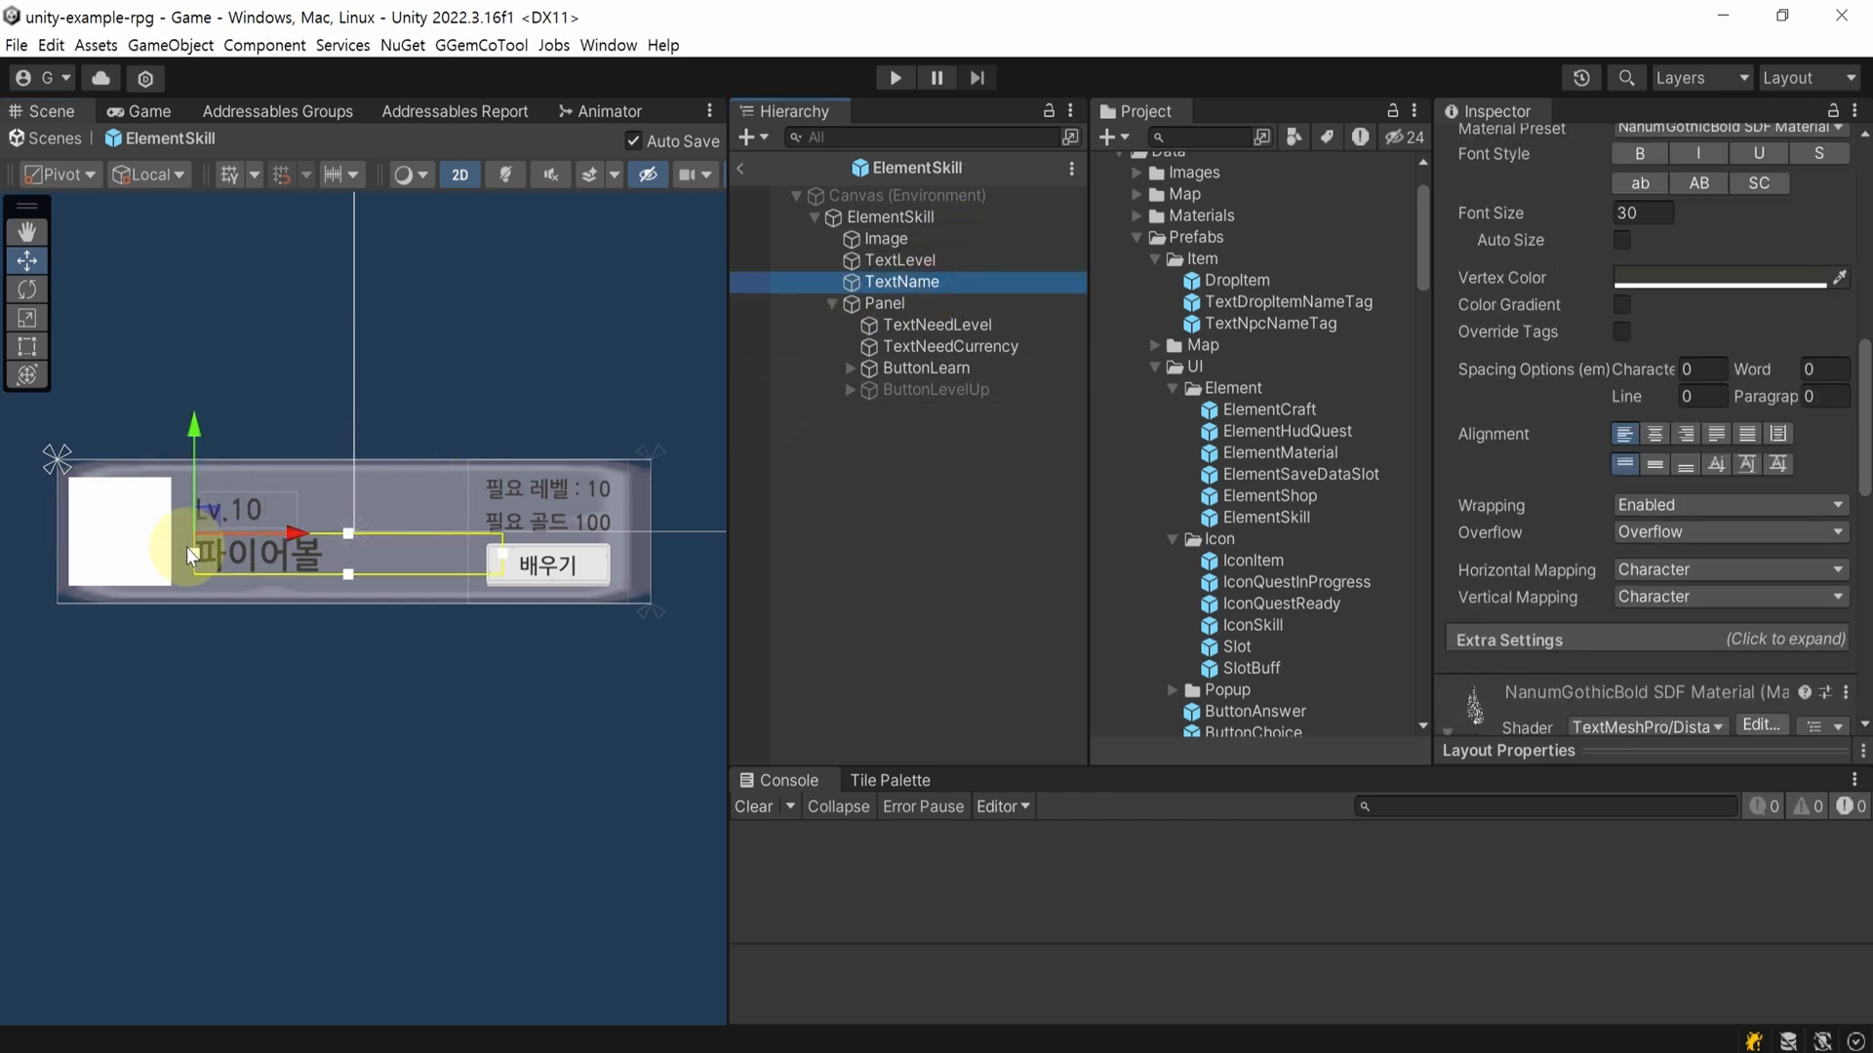
{"action": "left_click_drag", "start_coordinate": [191, 536], "coordinate": [253, 530]}
{"action": "key", "text": "ctrl+z"}
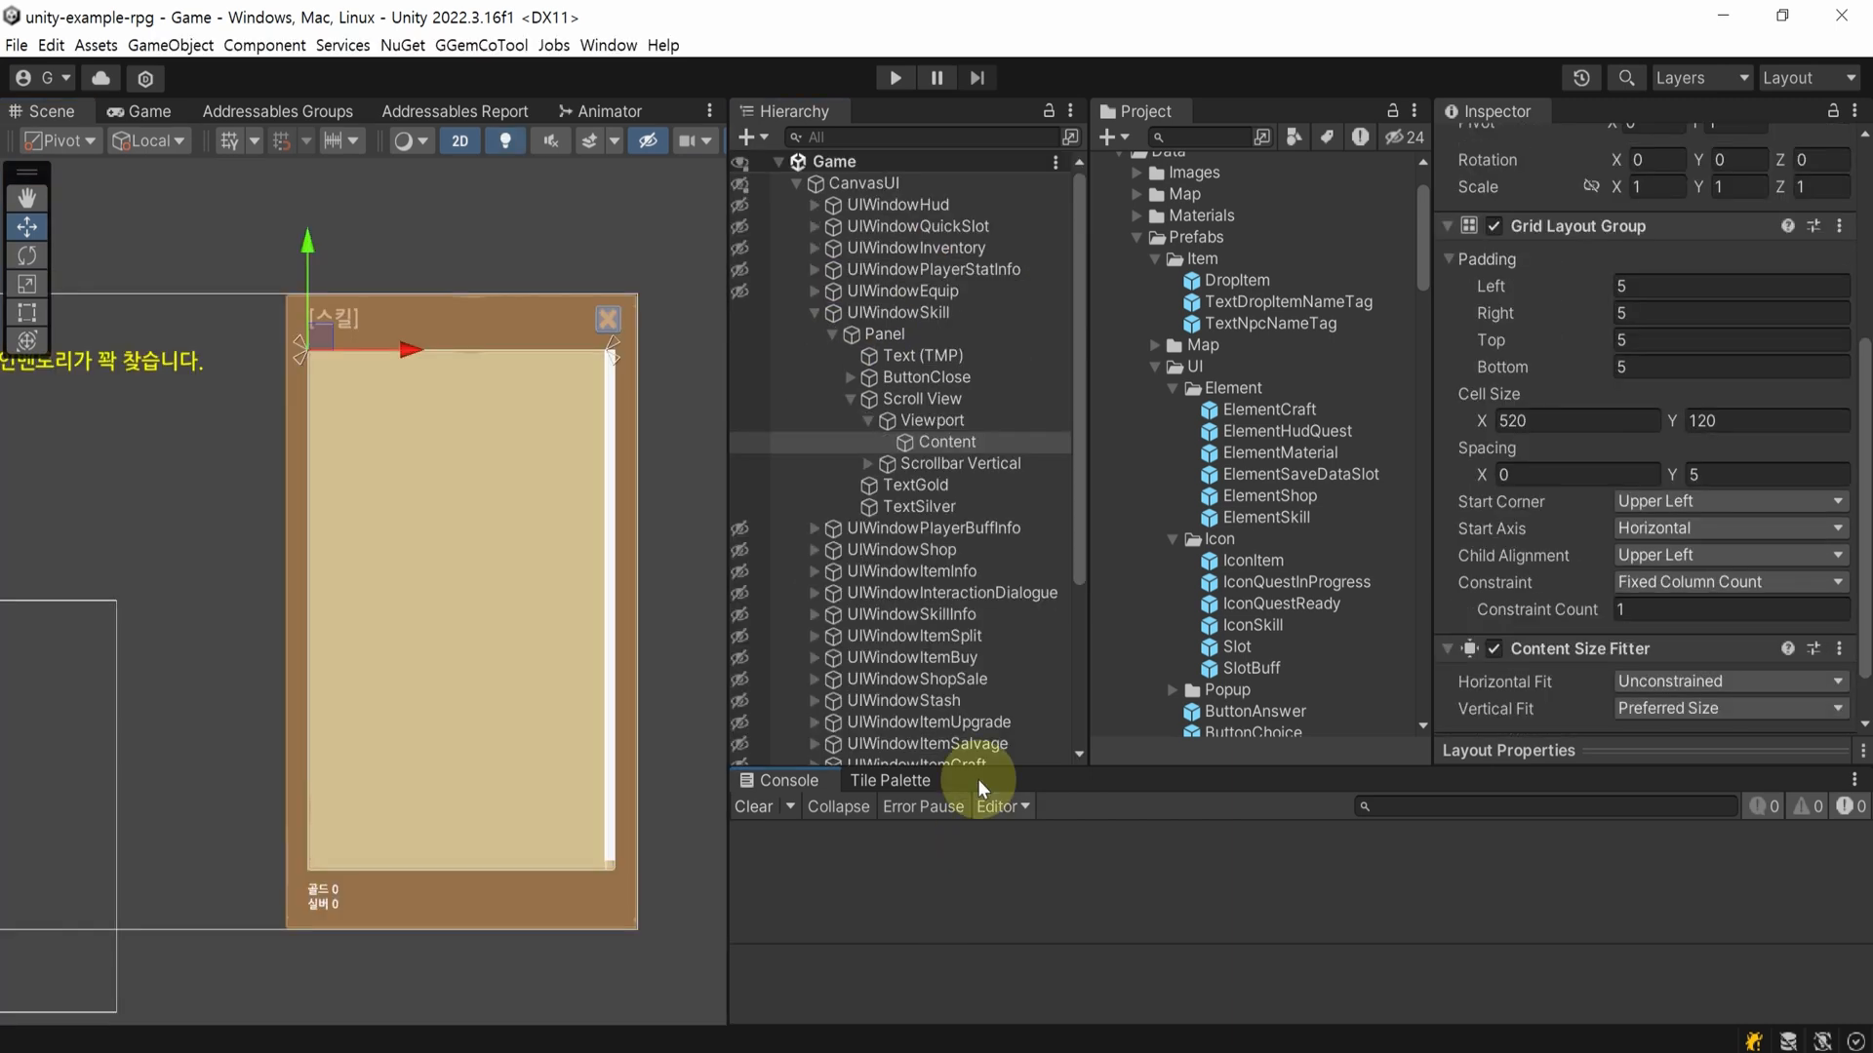
- Inspect the Scroll View and its Content object inside UIWindowSkill's Panel and save the Game scene
{"action": "left_click", "coordinate": [1040, 399]}
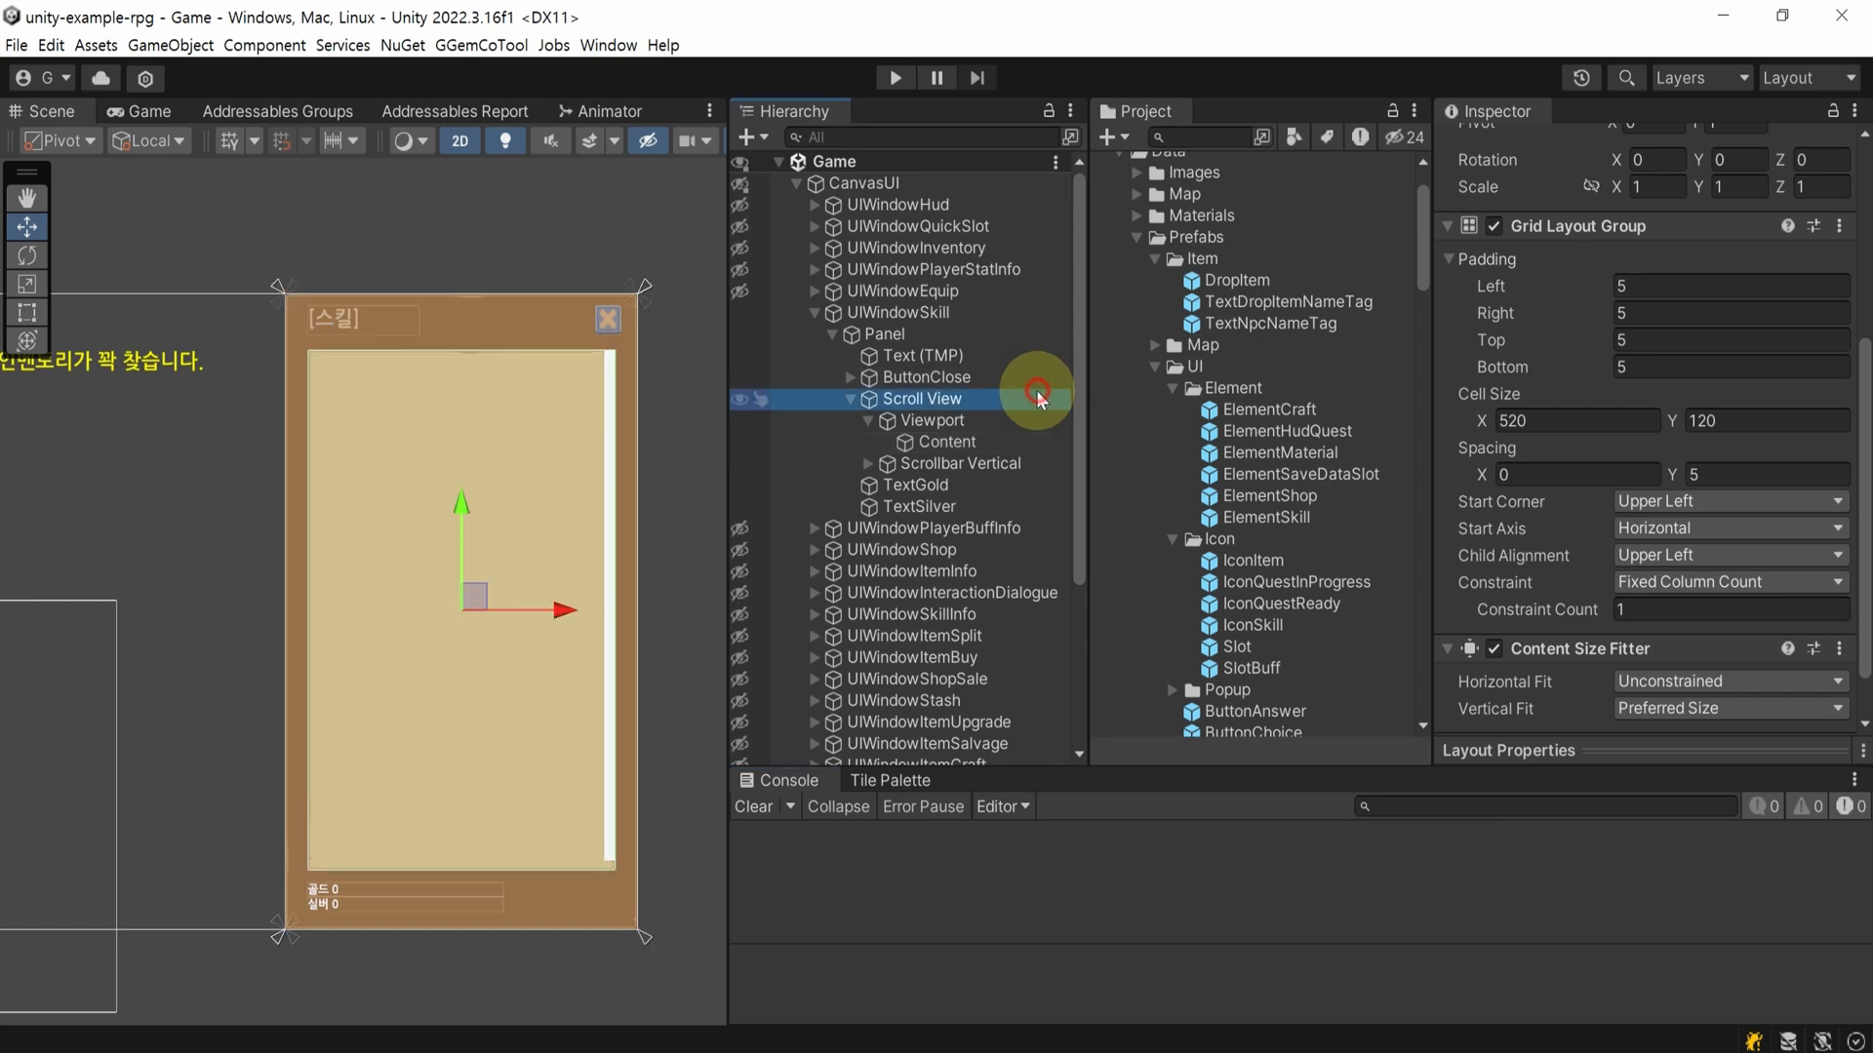
{"action": "key", "text": "ctrl+s"}
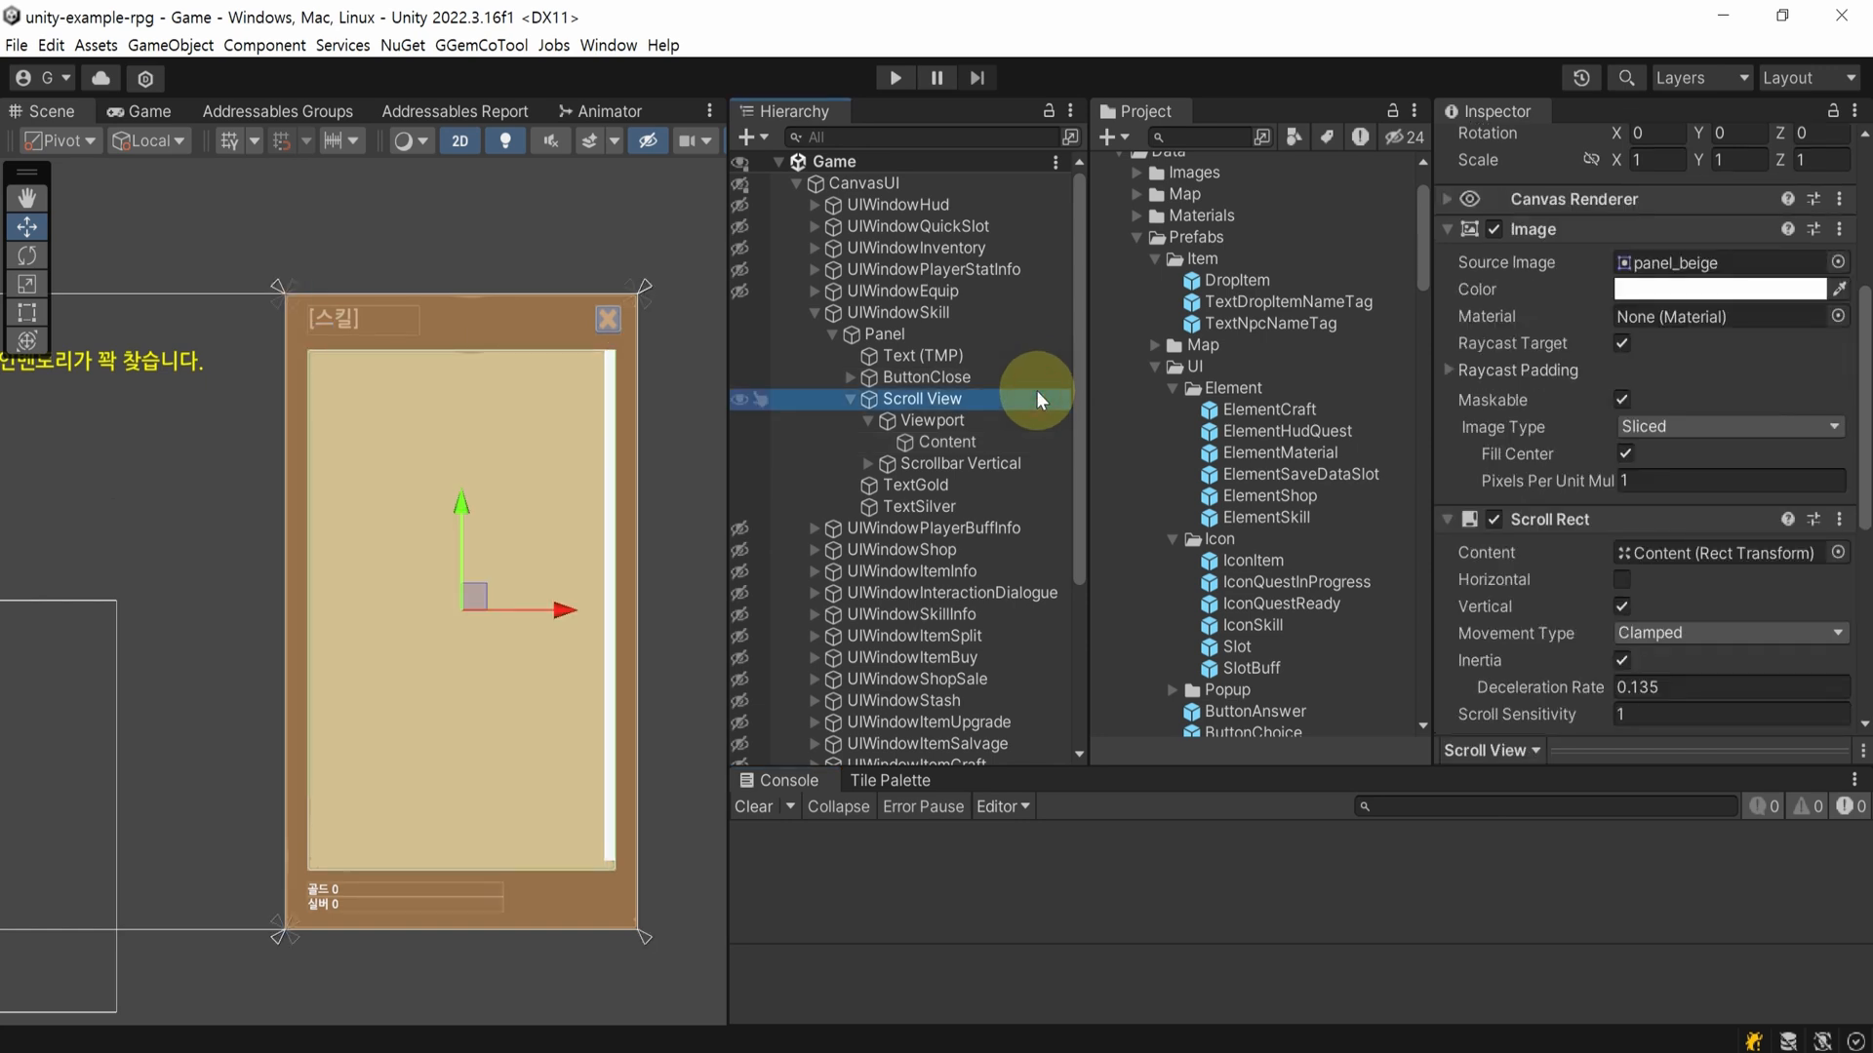
{"action": "left_click", "coordinate": [961, 443]}
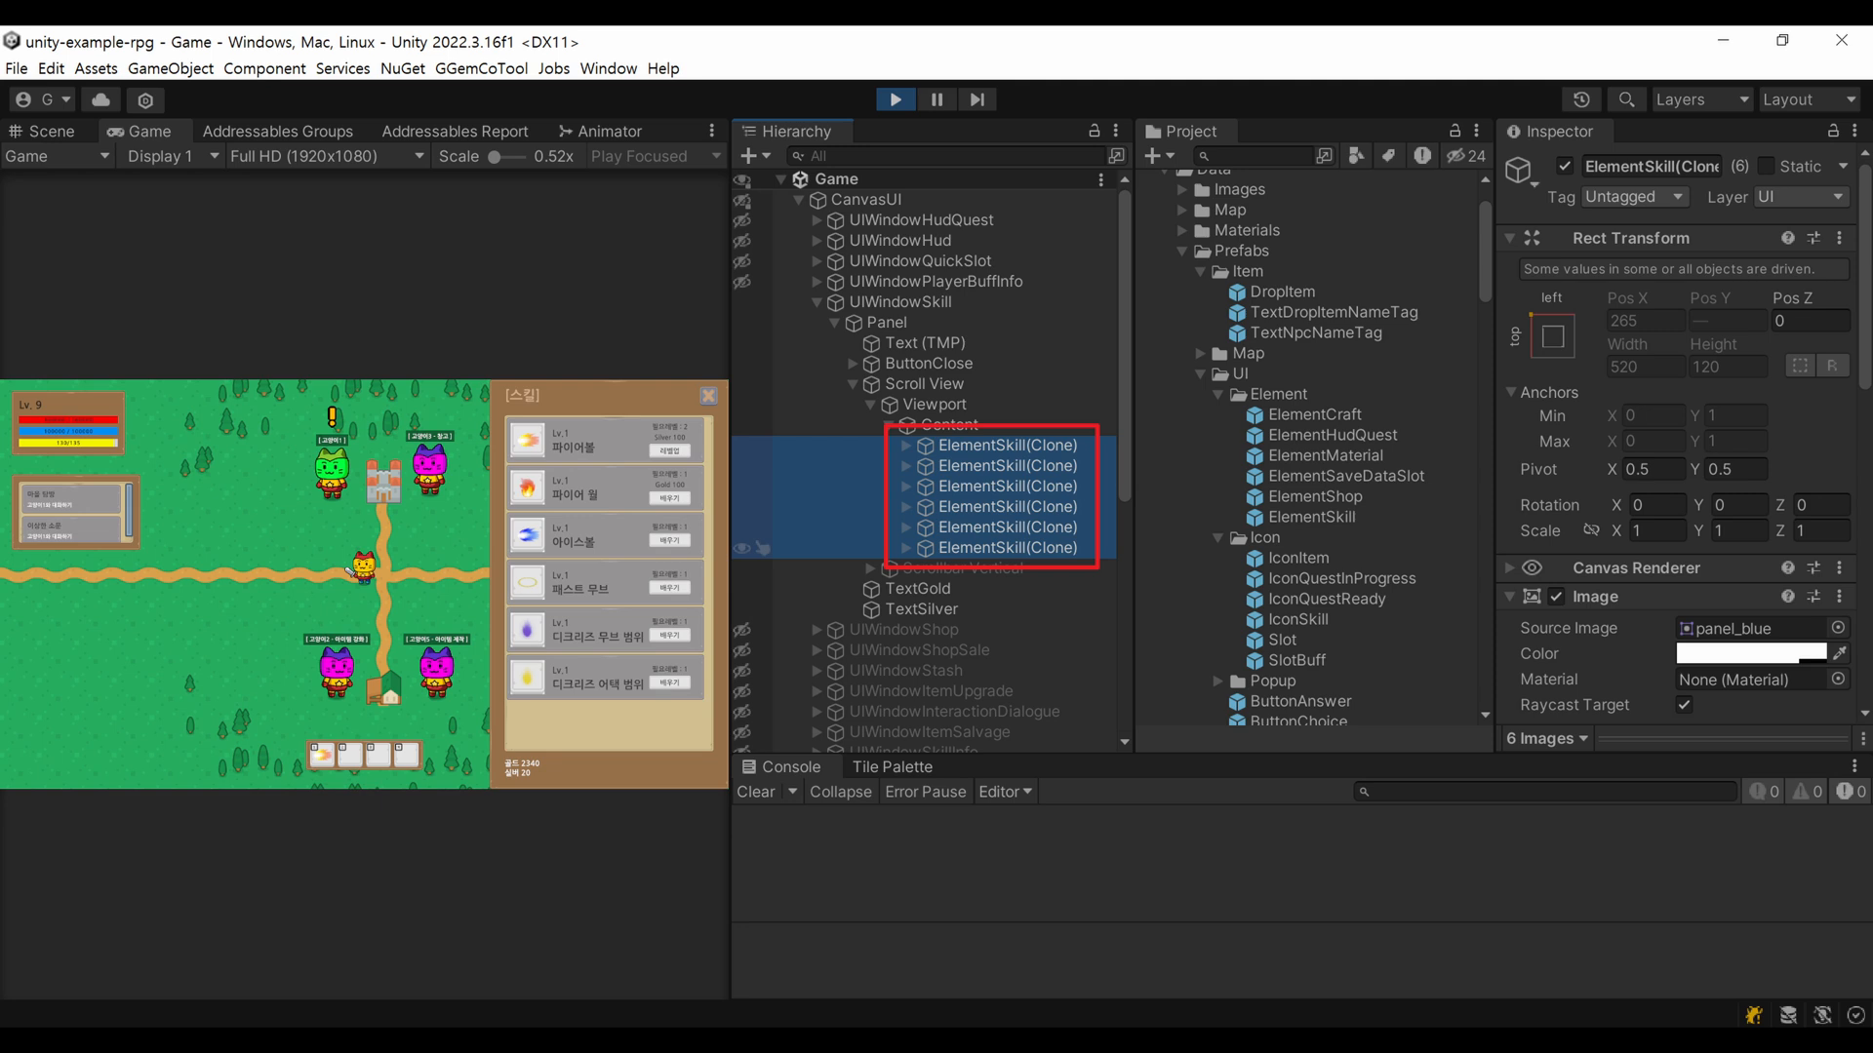
- Examine the TextName object of the first ElementSkill(Clone) under Content while the game is running
{"action": "left_click", "coordinate": [994, 506]}
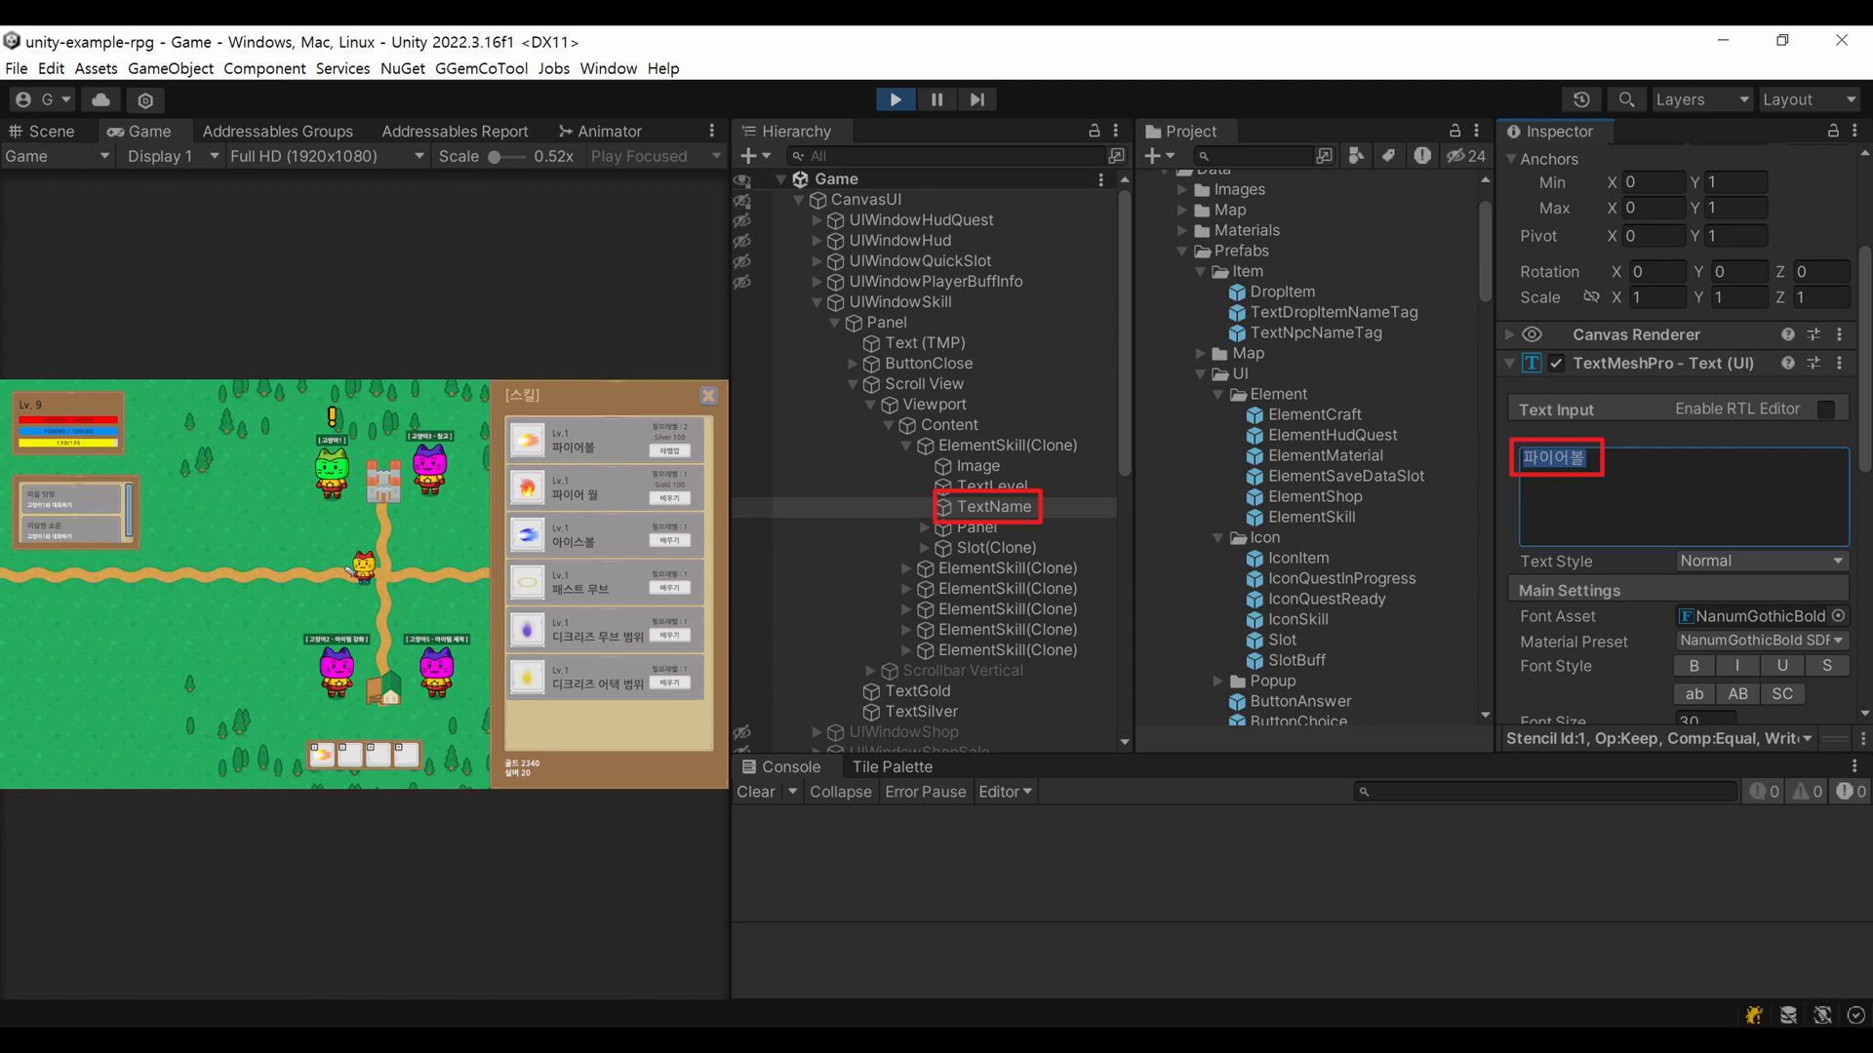
{"action": "left_click", "coordinate": [488, 963]}
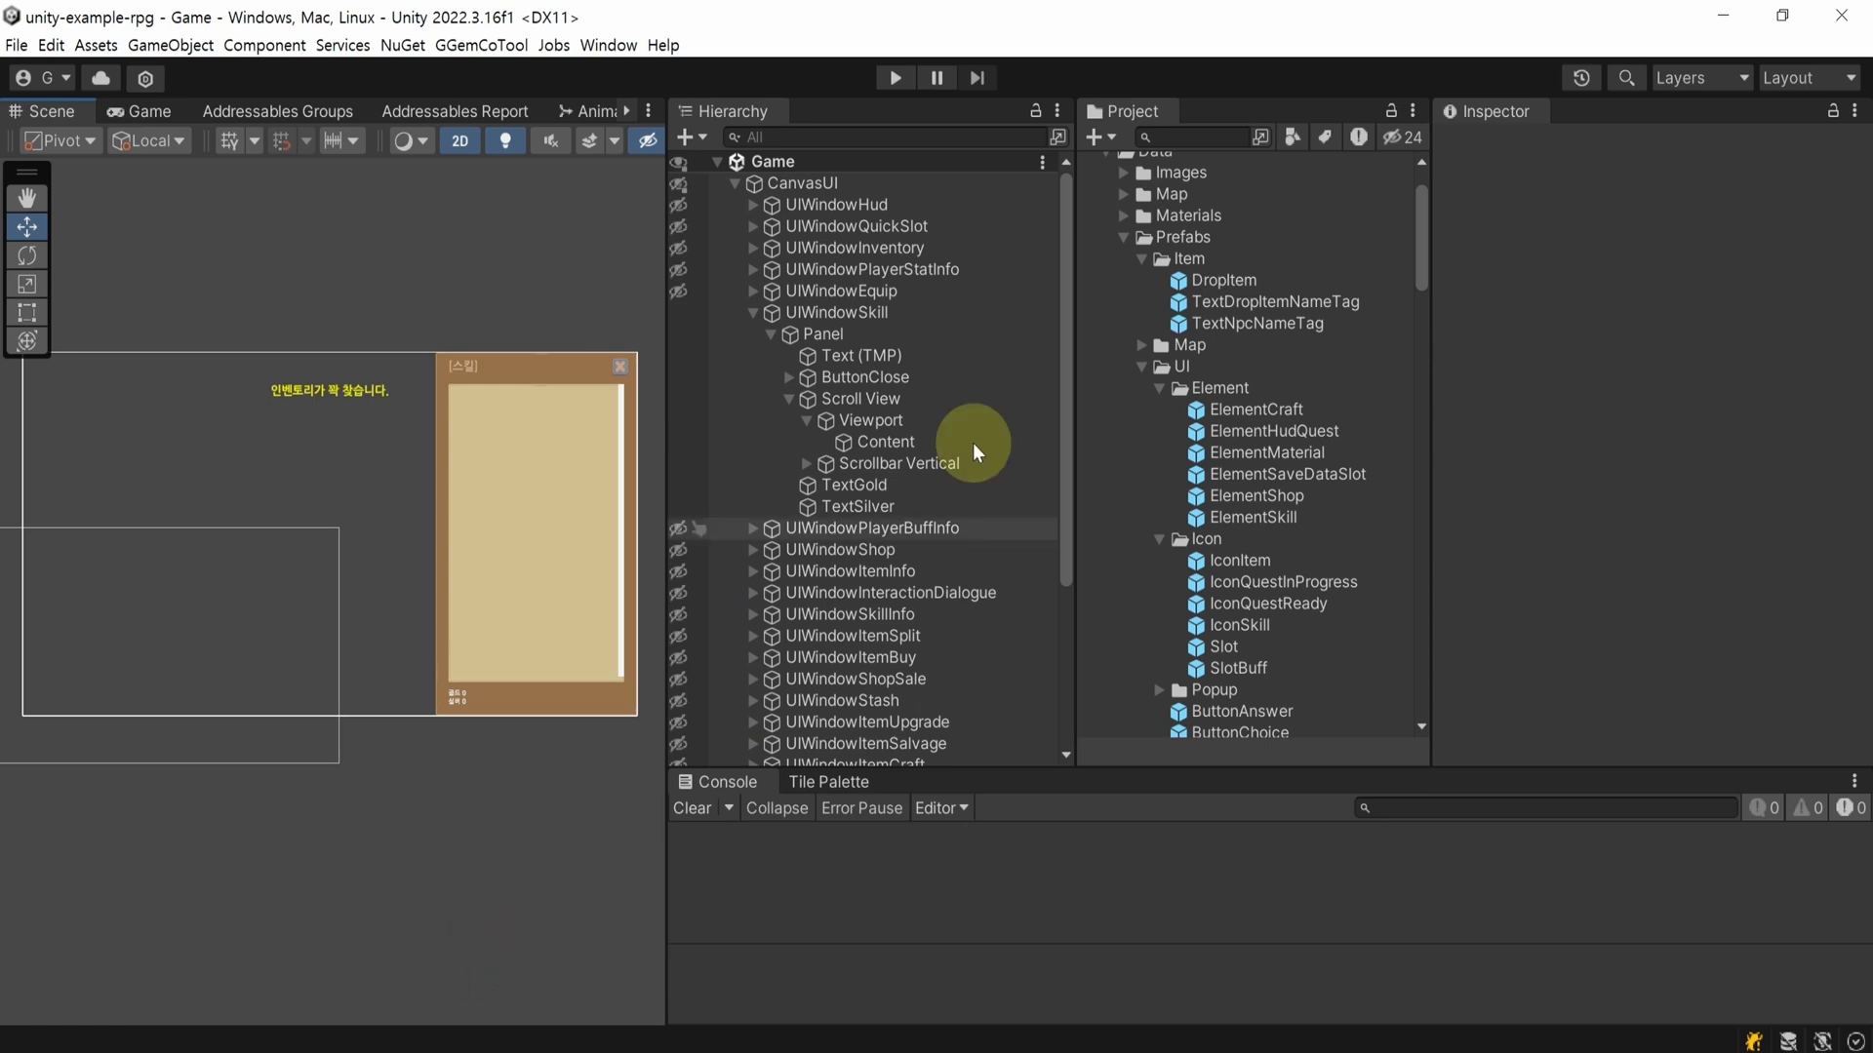
- Stretch the anchors of UIWindowSkill's Panel in both directions, set its Left offset to 0 and save the scene
{"action": "left_click", "coordinate": [953, 310]}
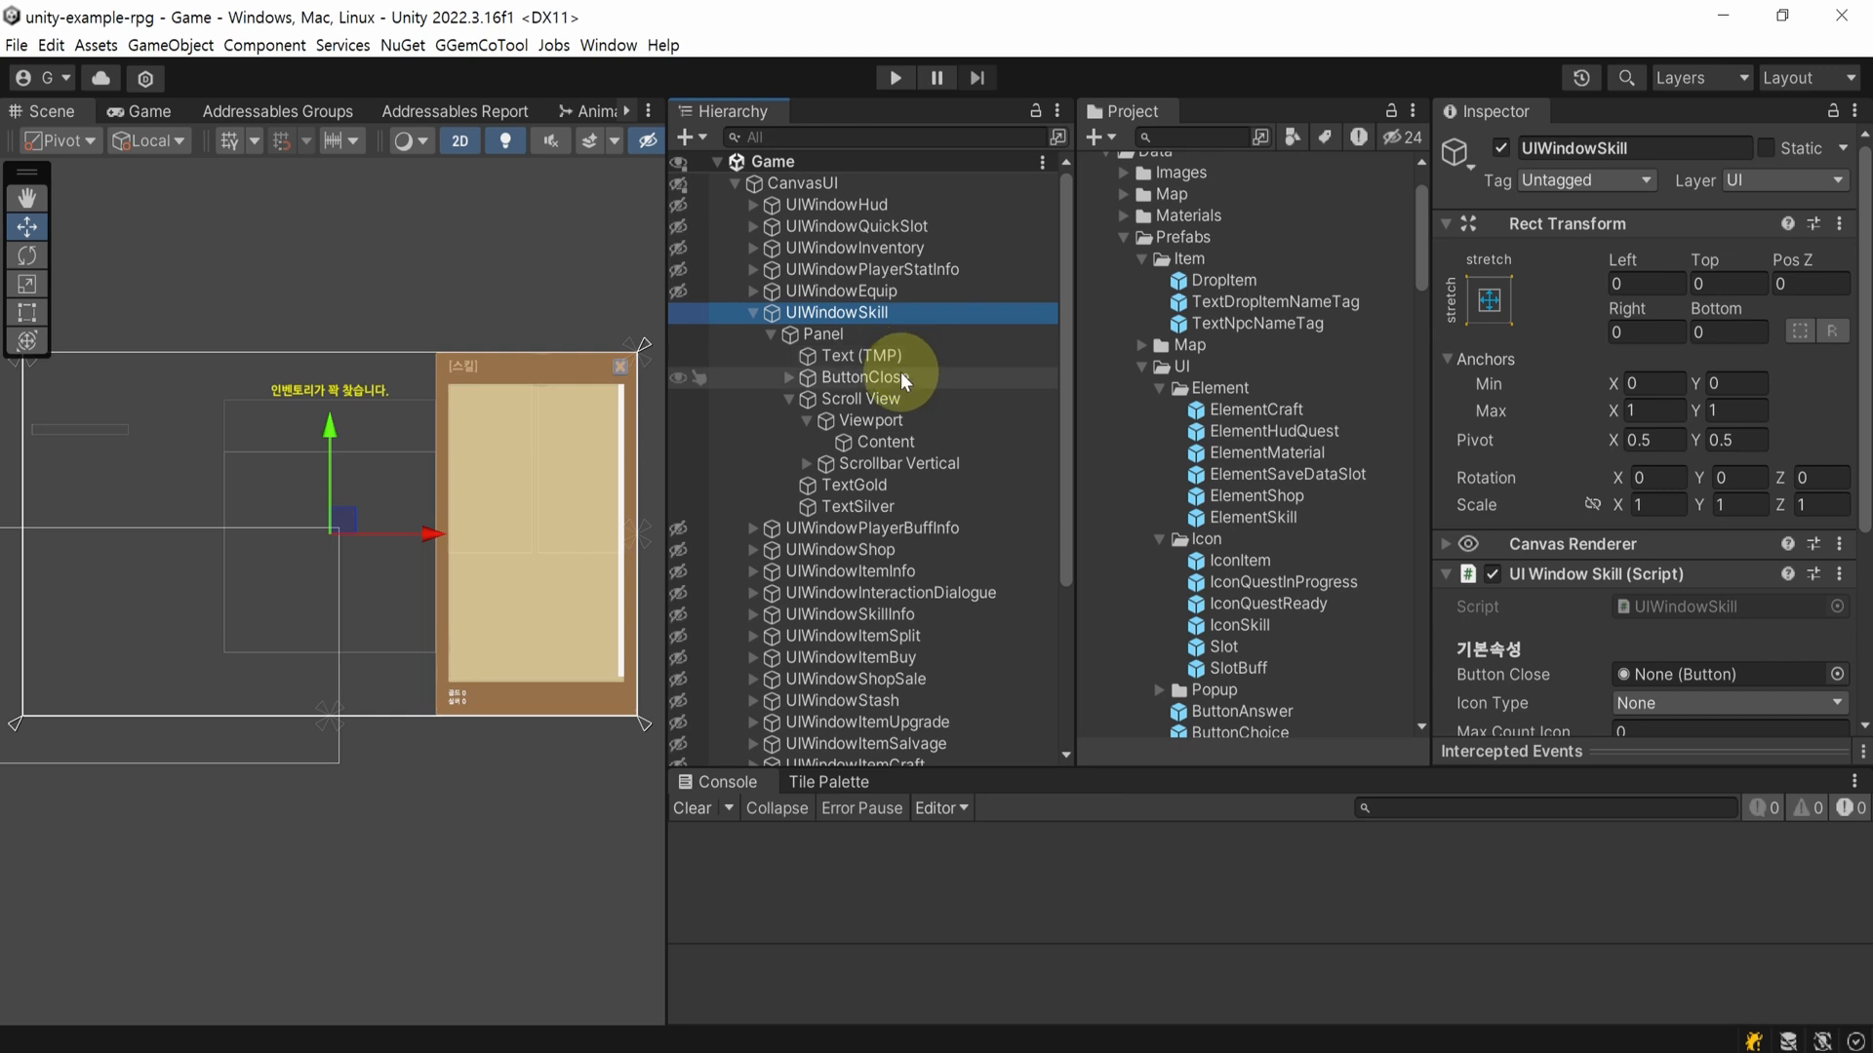
{"action": "left_click", "coordinate": [964, 335]}
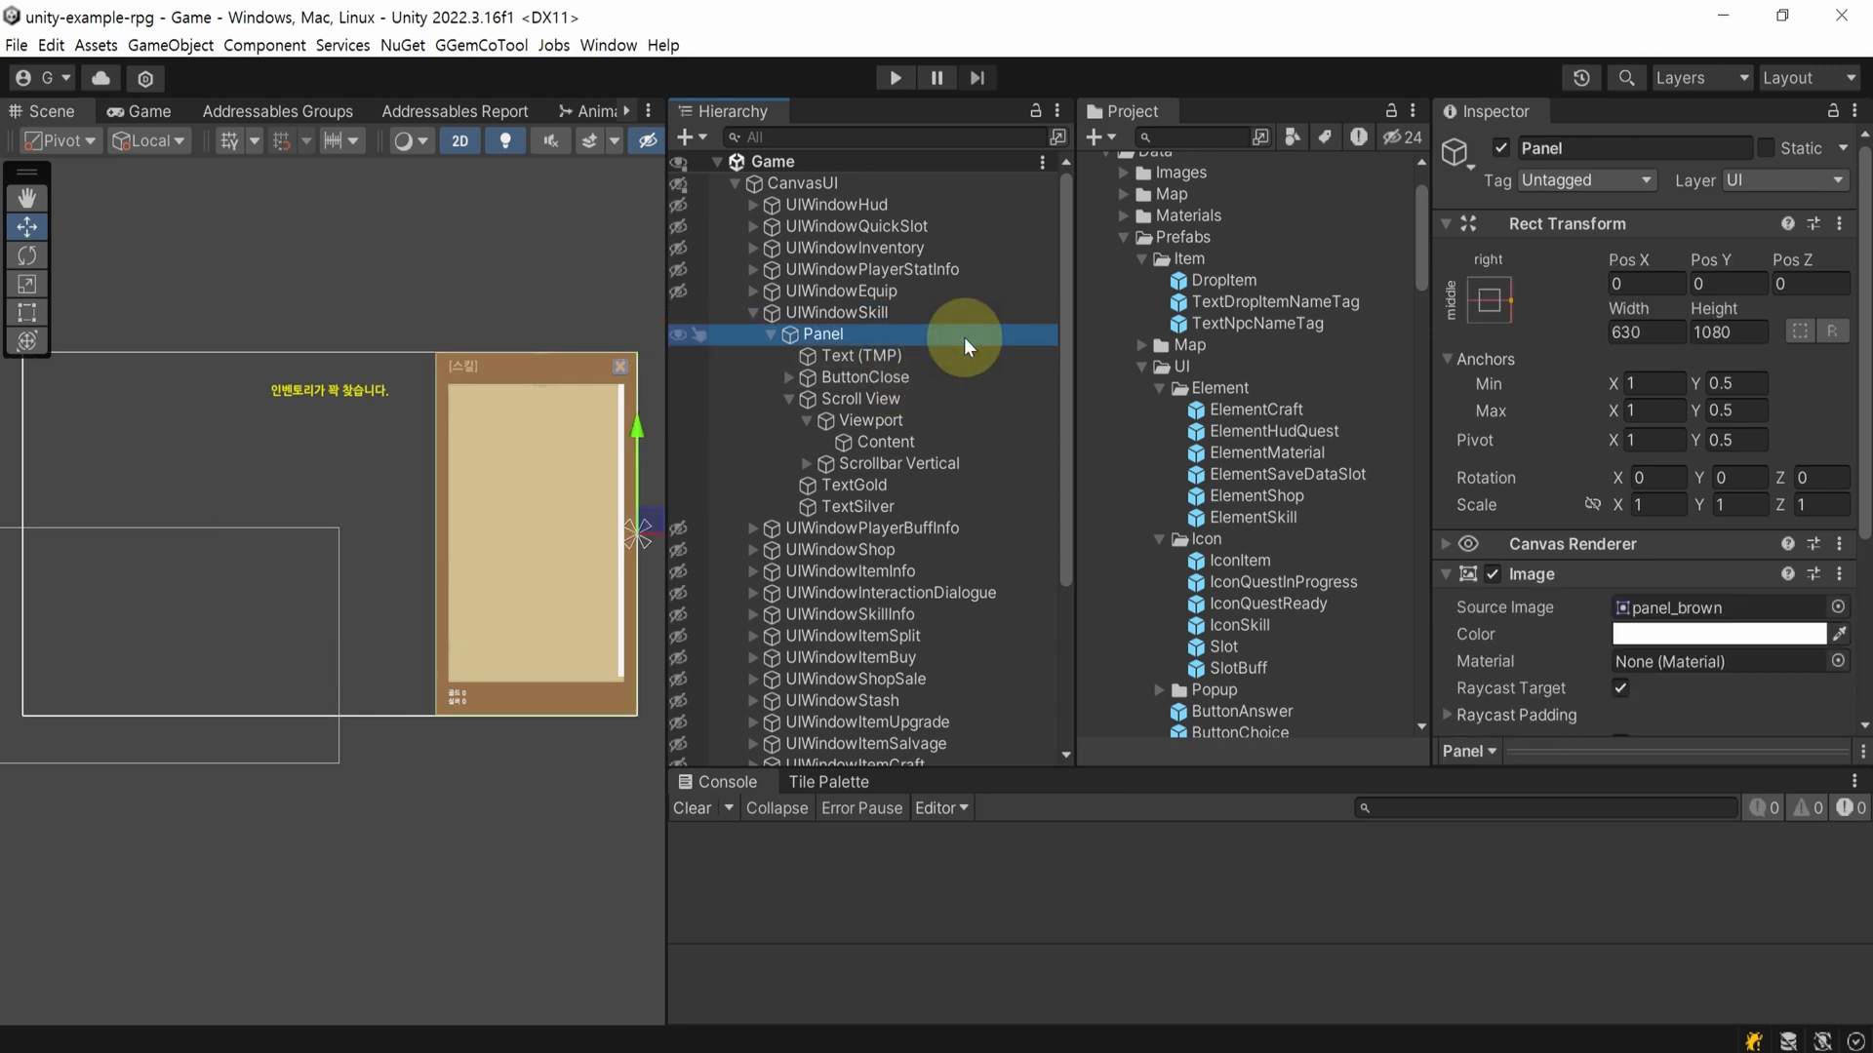
{"action": "left_click", "coordinate": [1492, 313]}
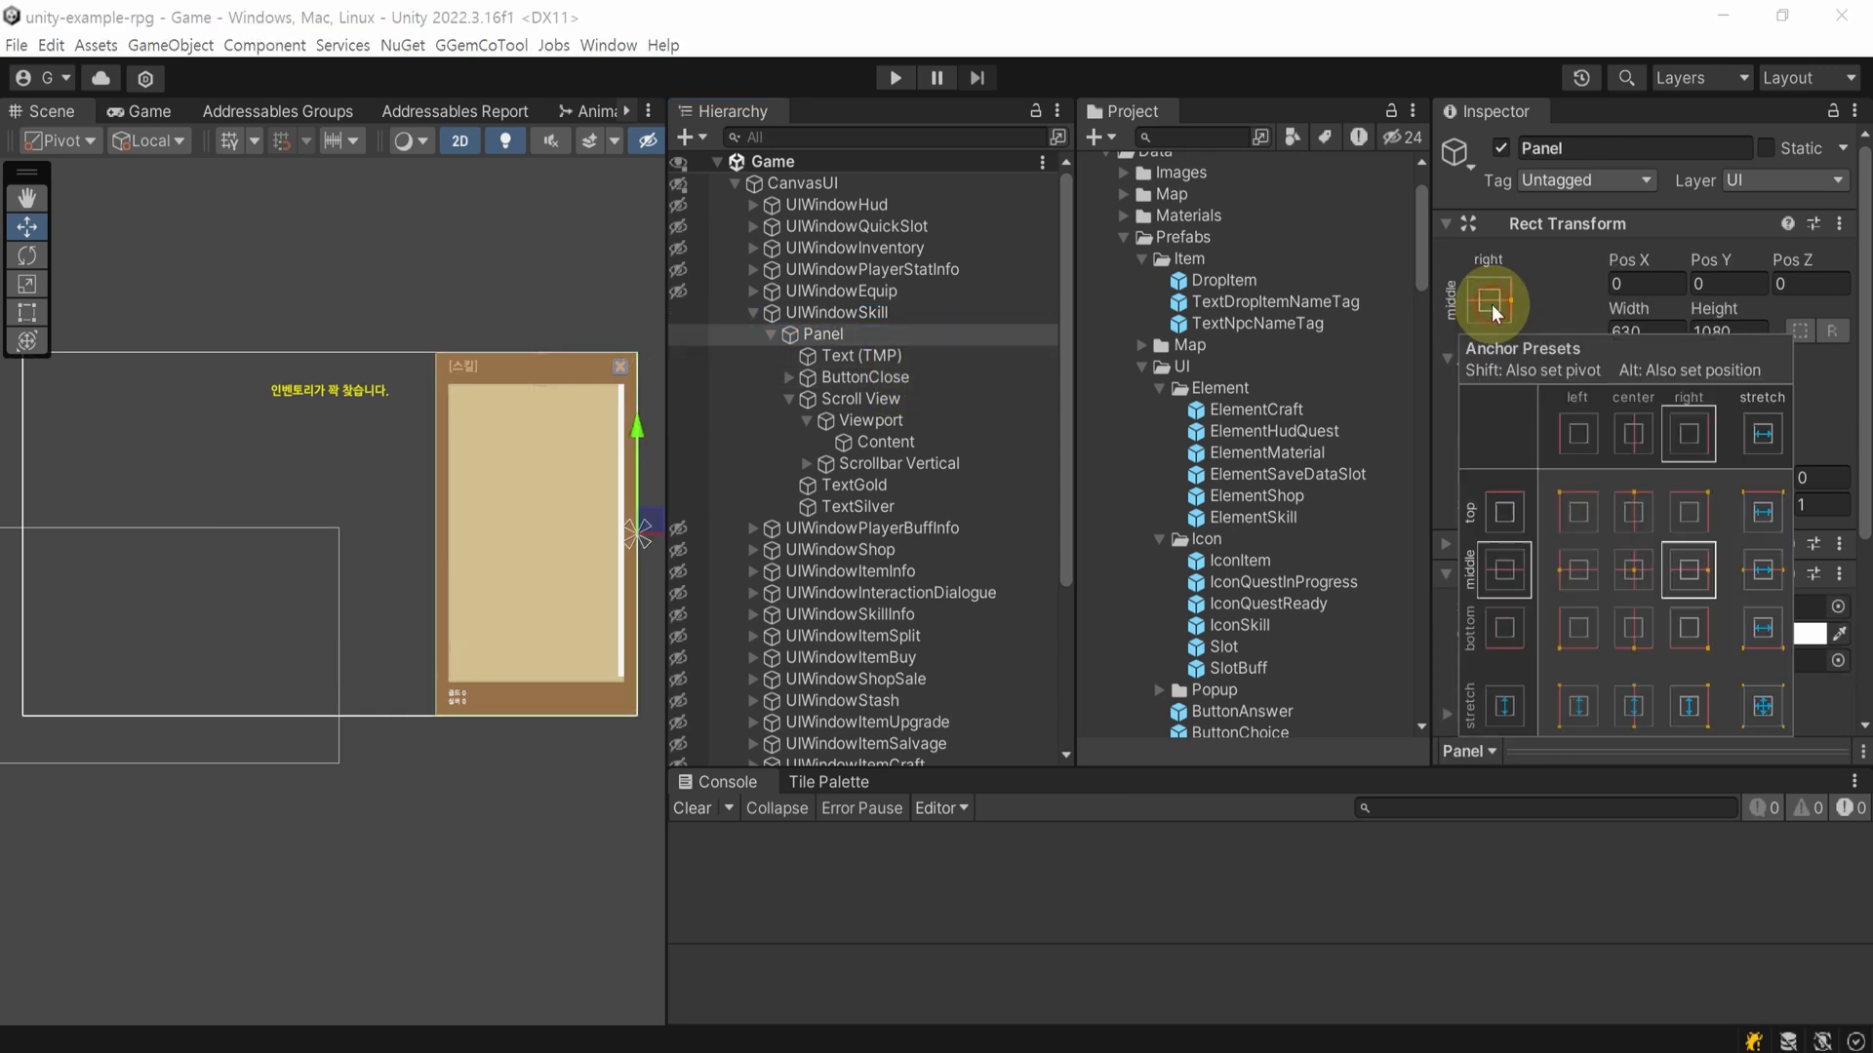
{"action": "left_click", "coordinate": [1758, 709]}
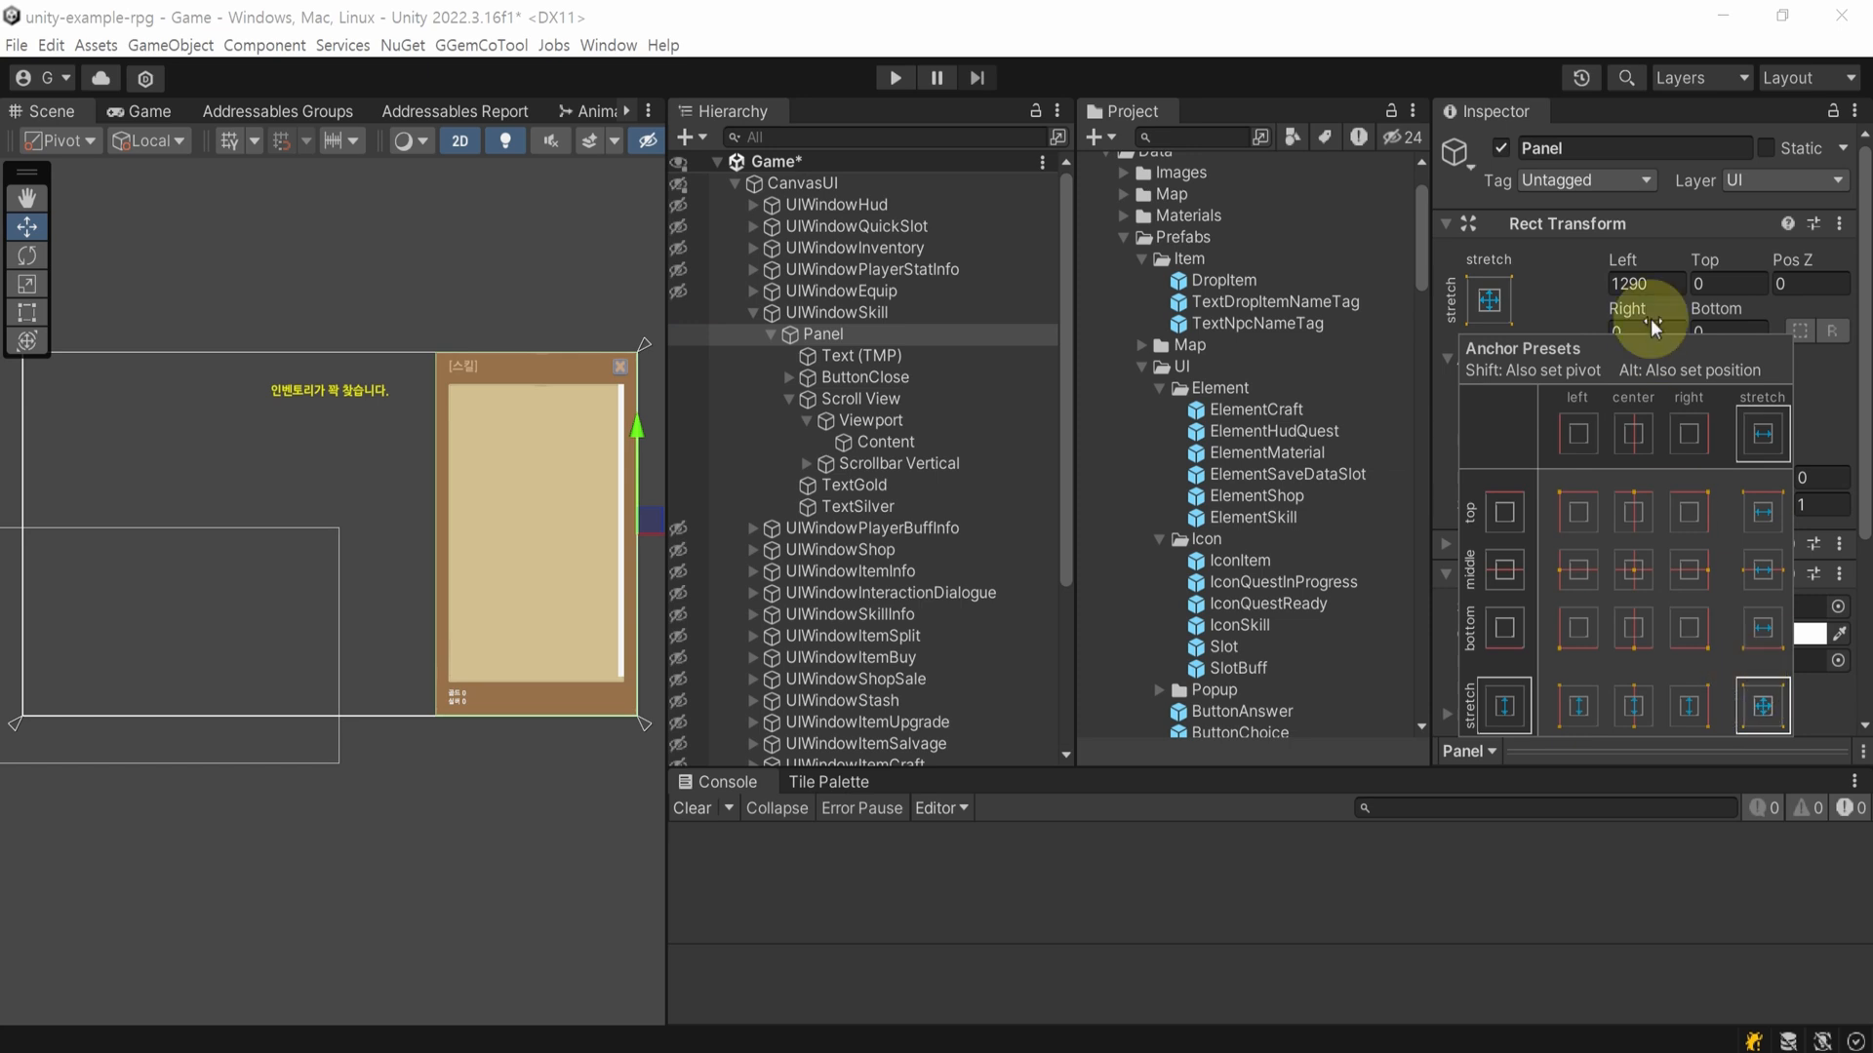
{"action": "left_click", "coordinate": [1648, 284]}
{"action": "left_click", "coordinate": [1657, 284]}
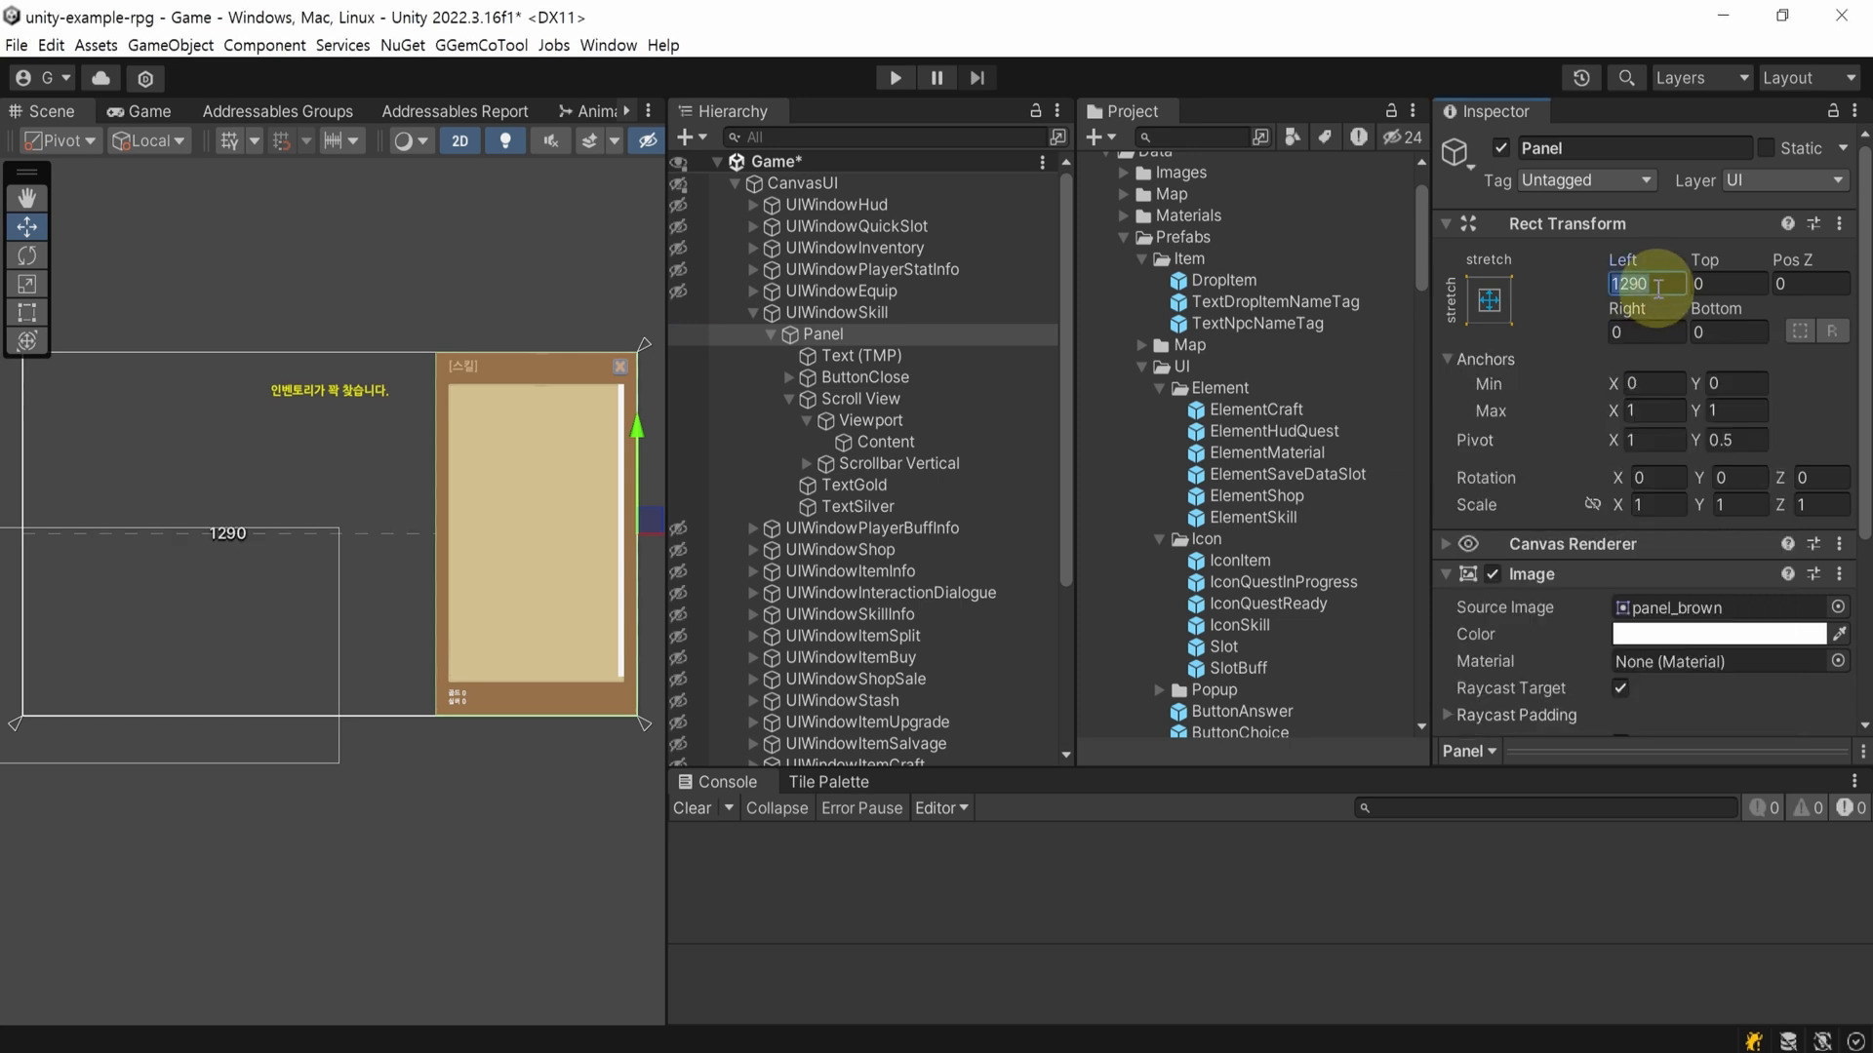
{"action": "type", "text": "0"}
{"action": "key", "text": "Return"}
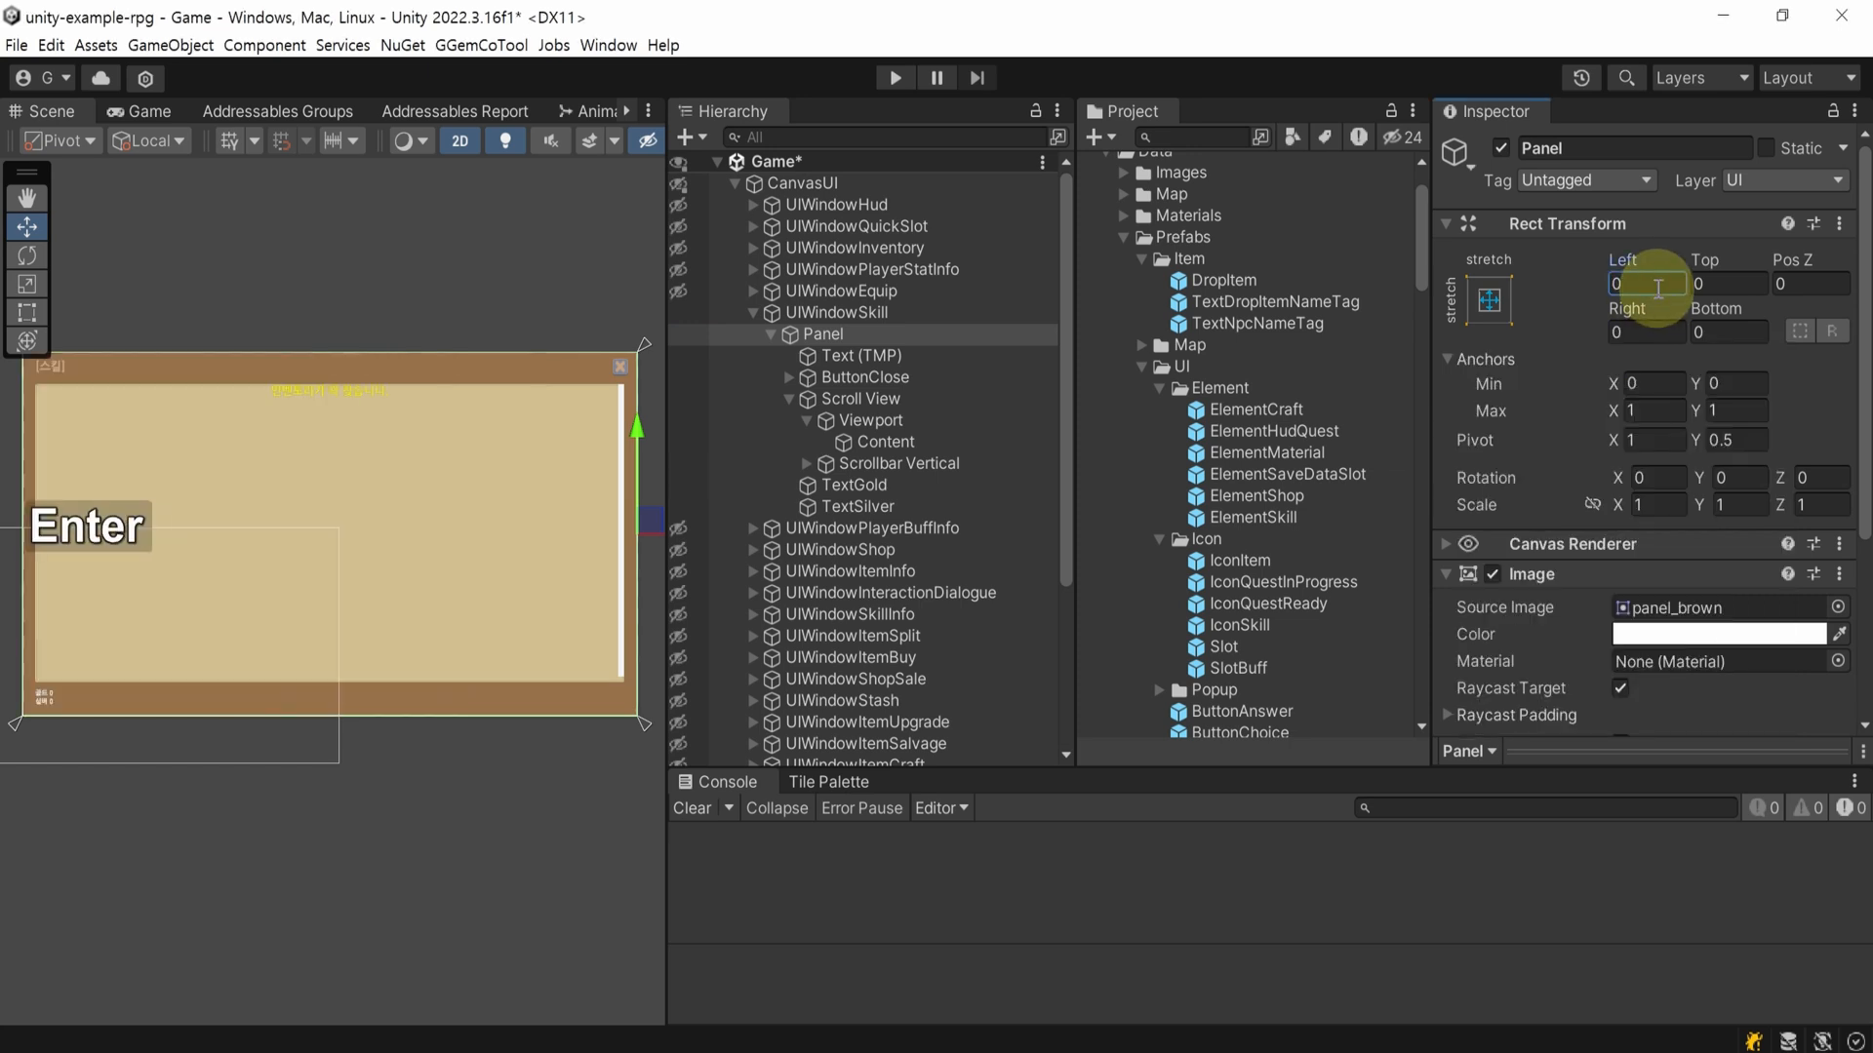
{"action": "key", "text": "ctrl+s"}
- Run the game in an enlarged Game view and open the skill window to check the full-screen panel
{"action": "left_click", "coordinate": [895, 77]}
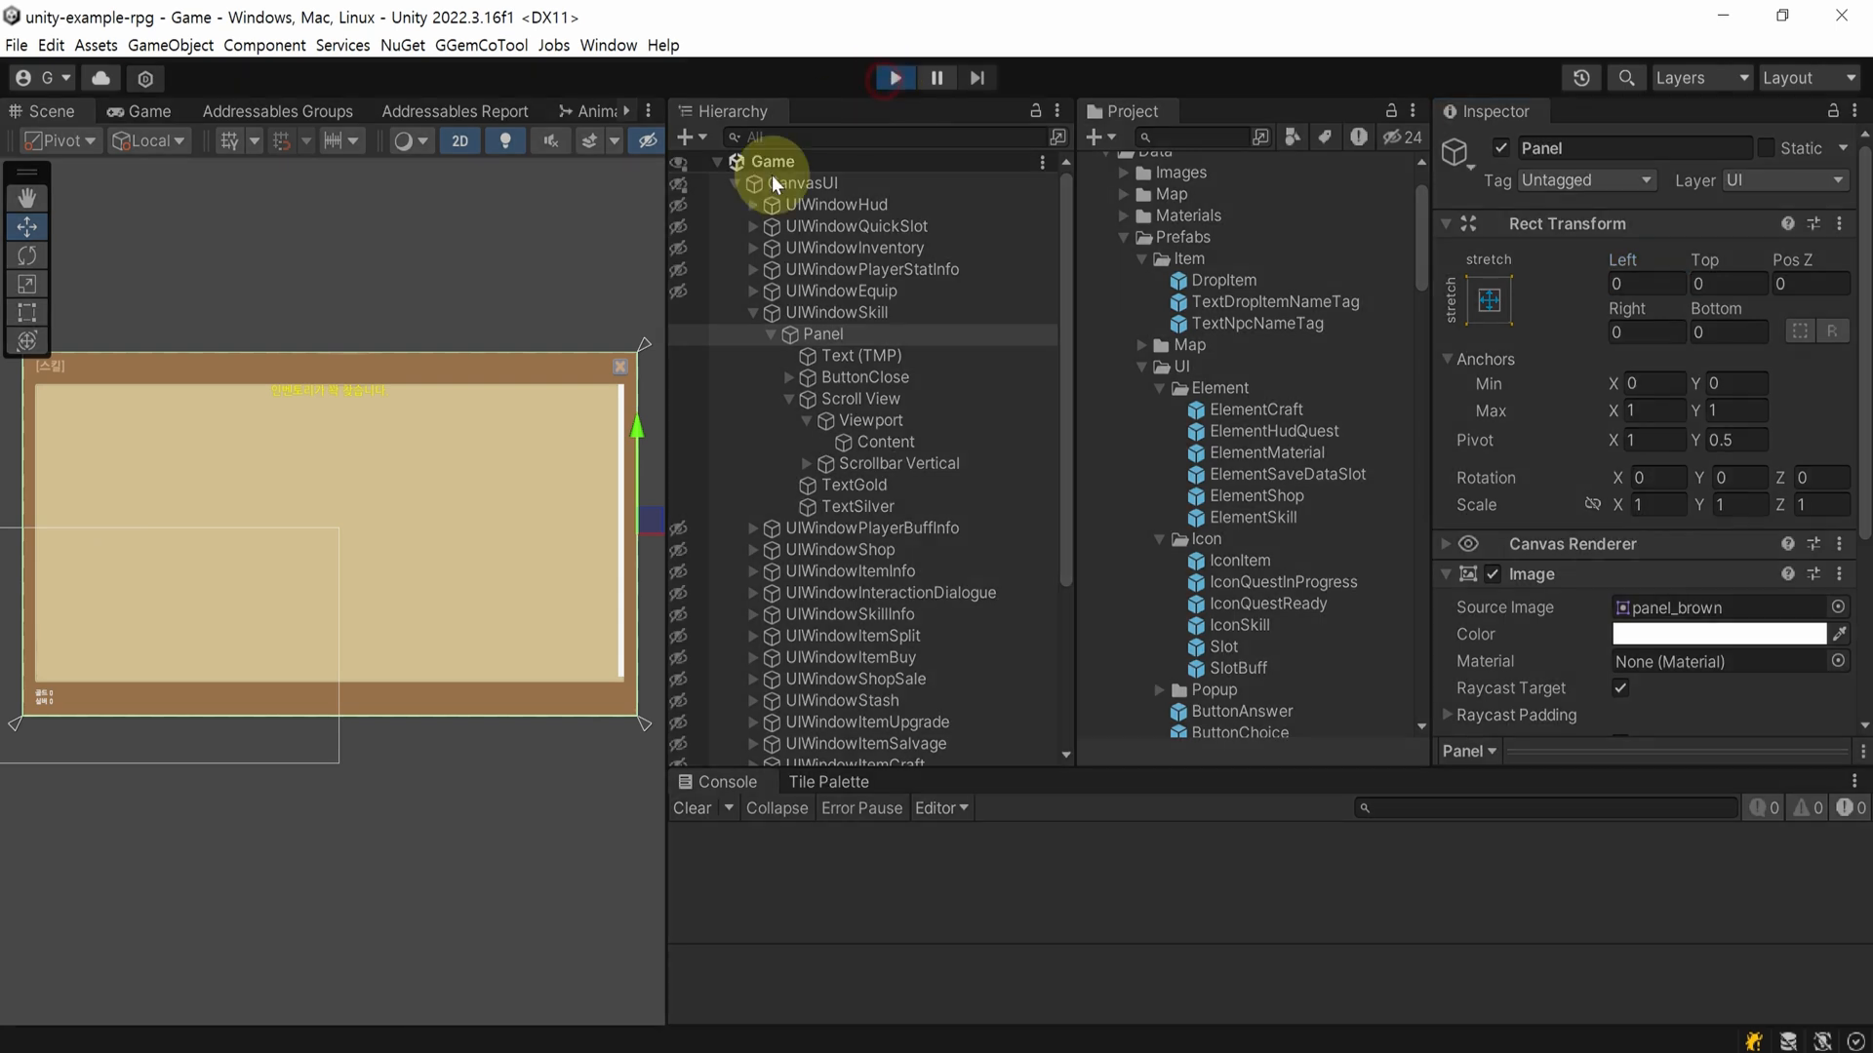
{"action": "left_click_drag", "start_coordinate": [669, 230], "coordinate": [1336, 265]}
{"action": "left_click", "coordinate": [747, 632]}
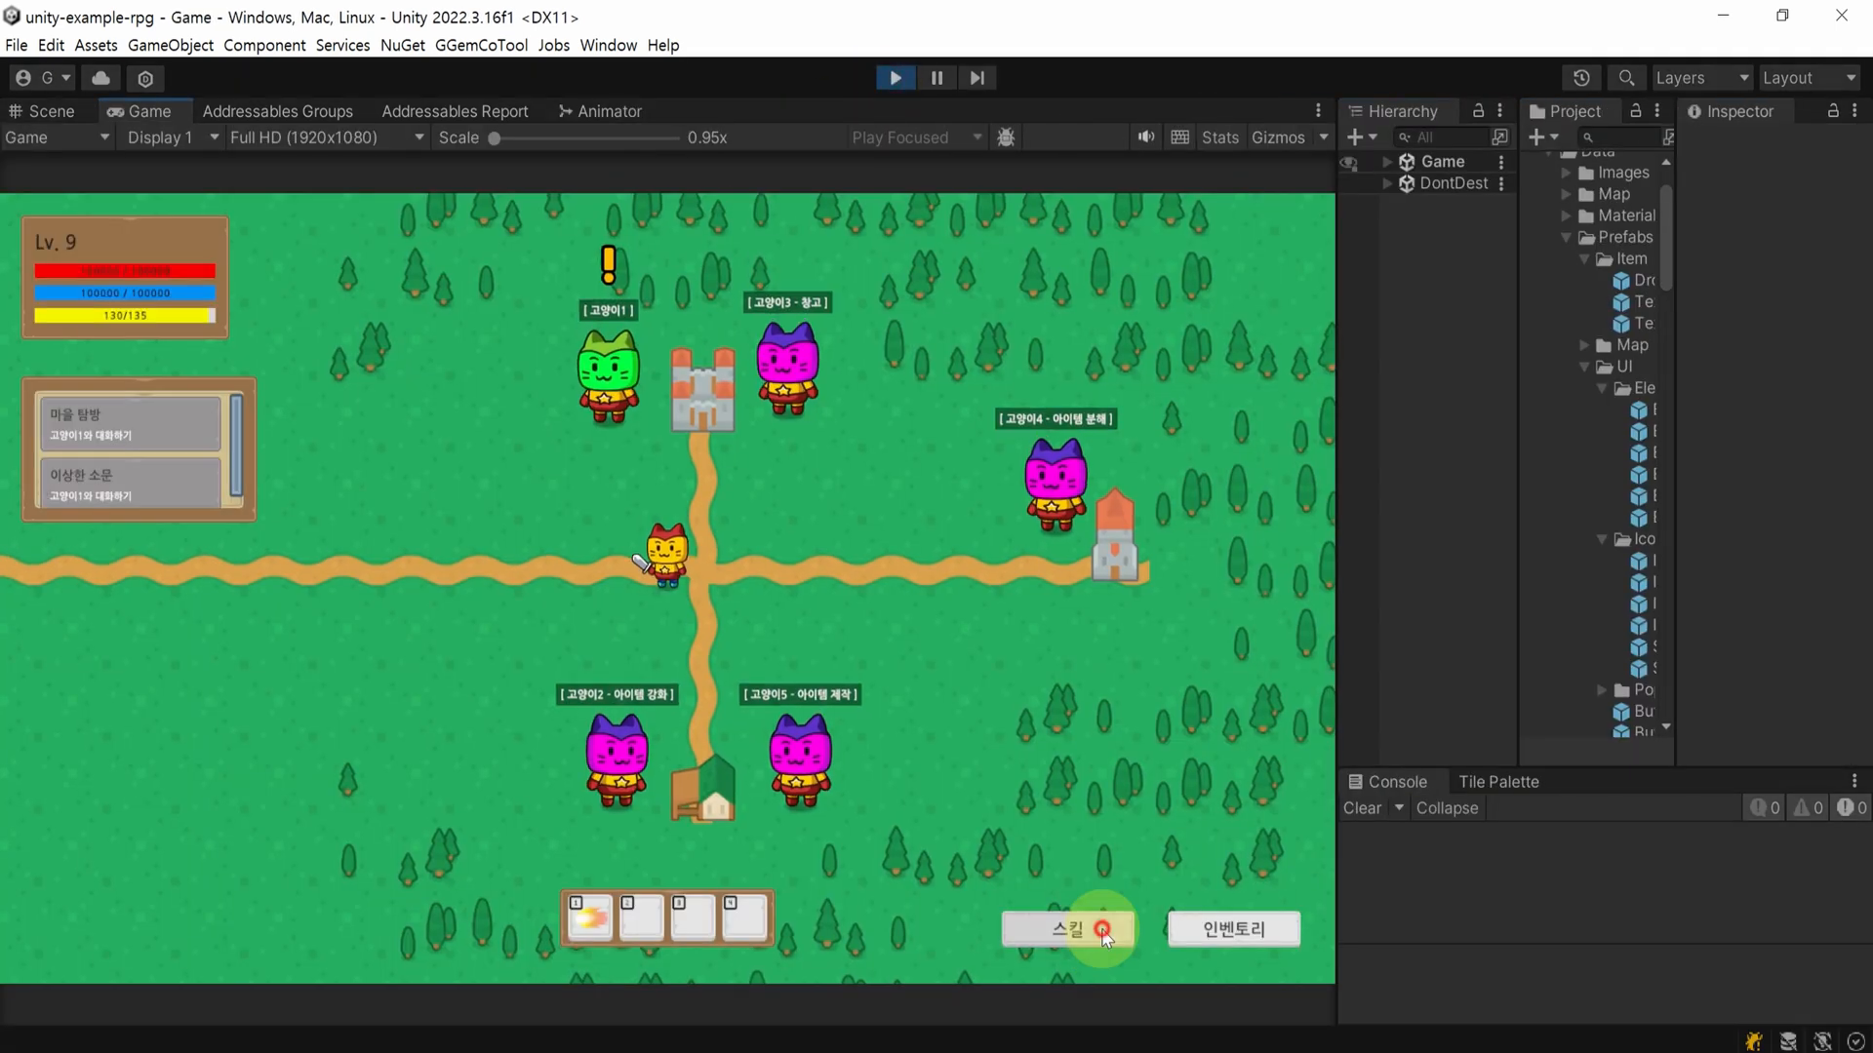
{"action": "left_click", "coordinate": [1102, 931]}
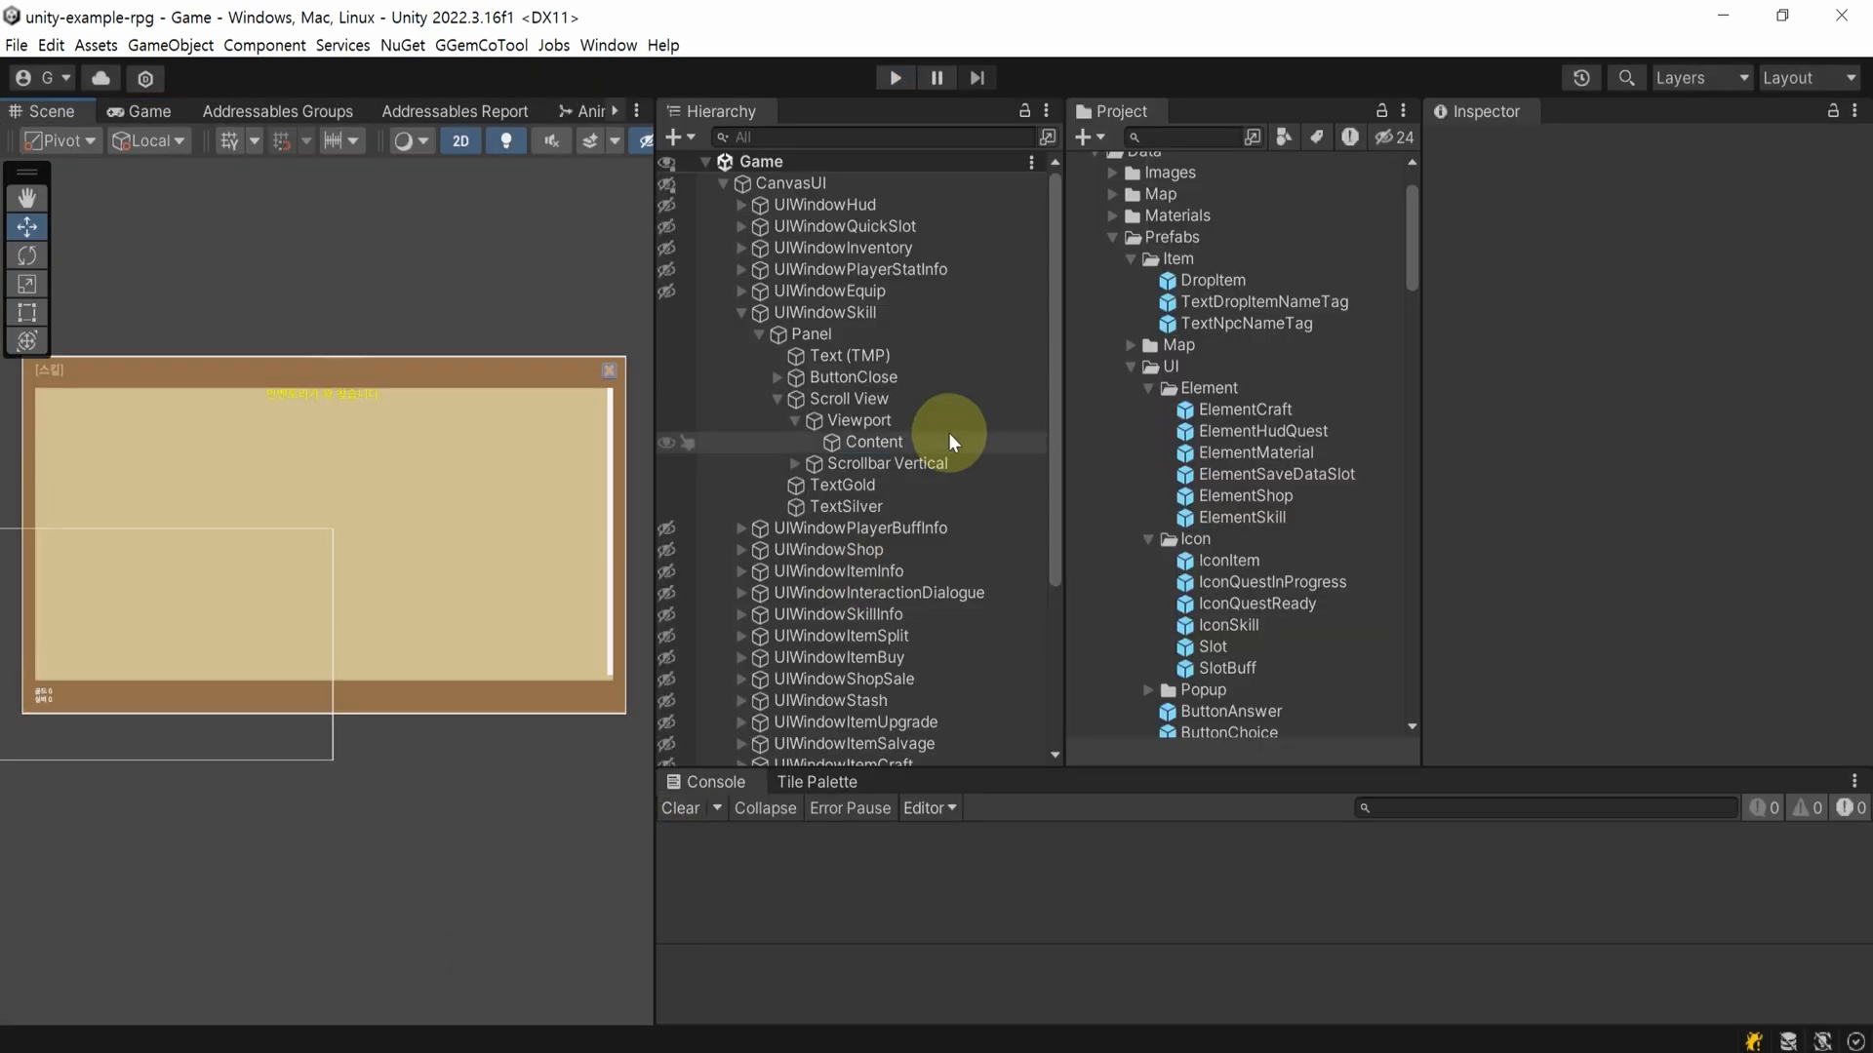
- Set the Grid Layout Group's Constraint Count to 3 on the skill window's Content object and save the scene
{"action": "left_click", "coordinate": [950, 441]}
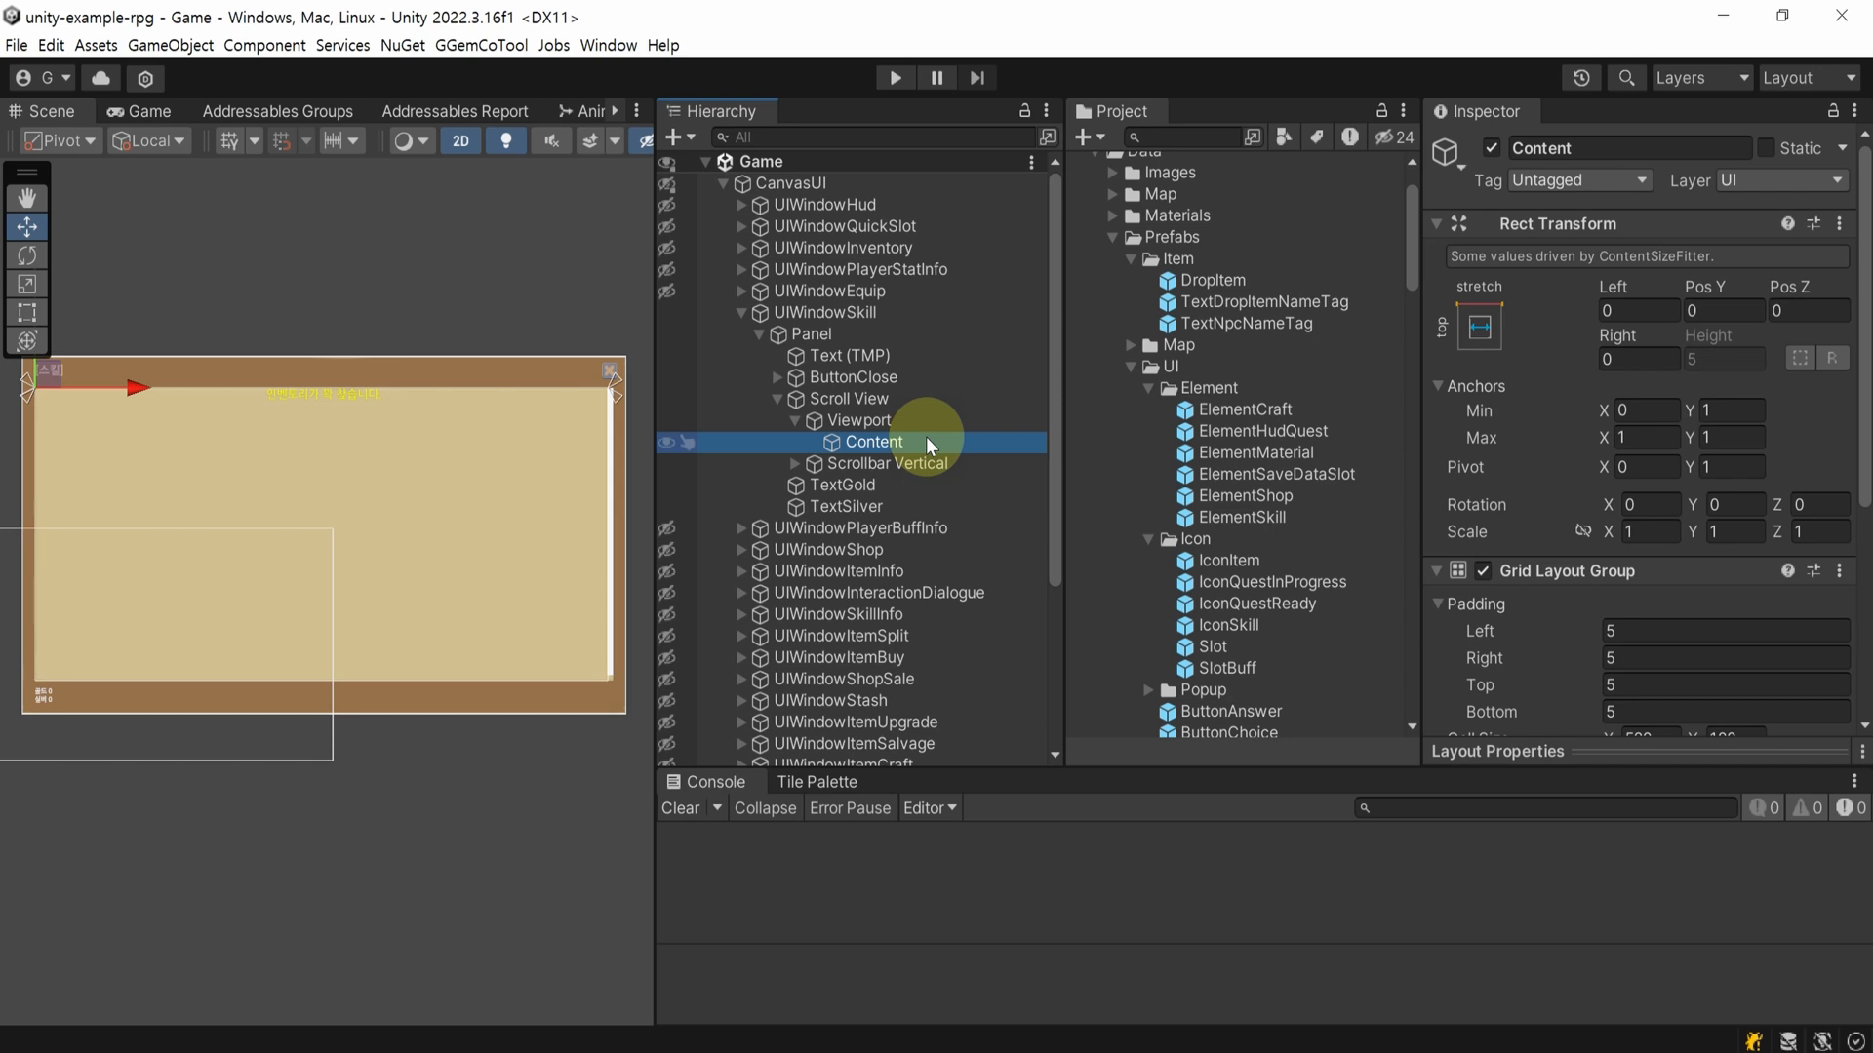
{"action": "scroll", "coordinate": [1705, 488], "scroll_direction": "down", "scroll_amount": 5}
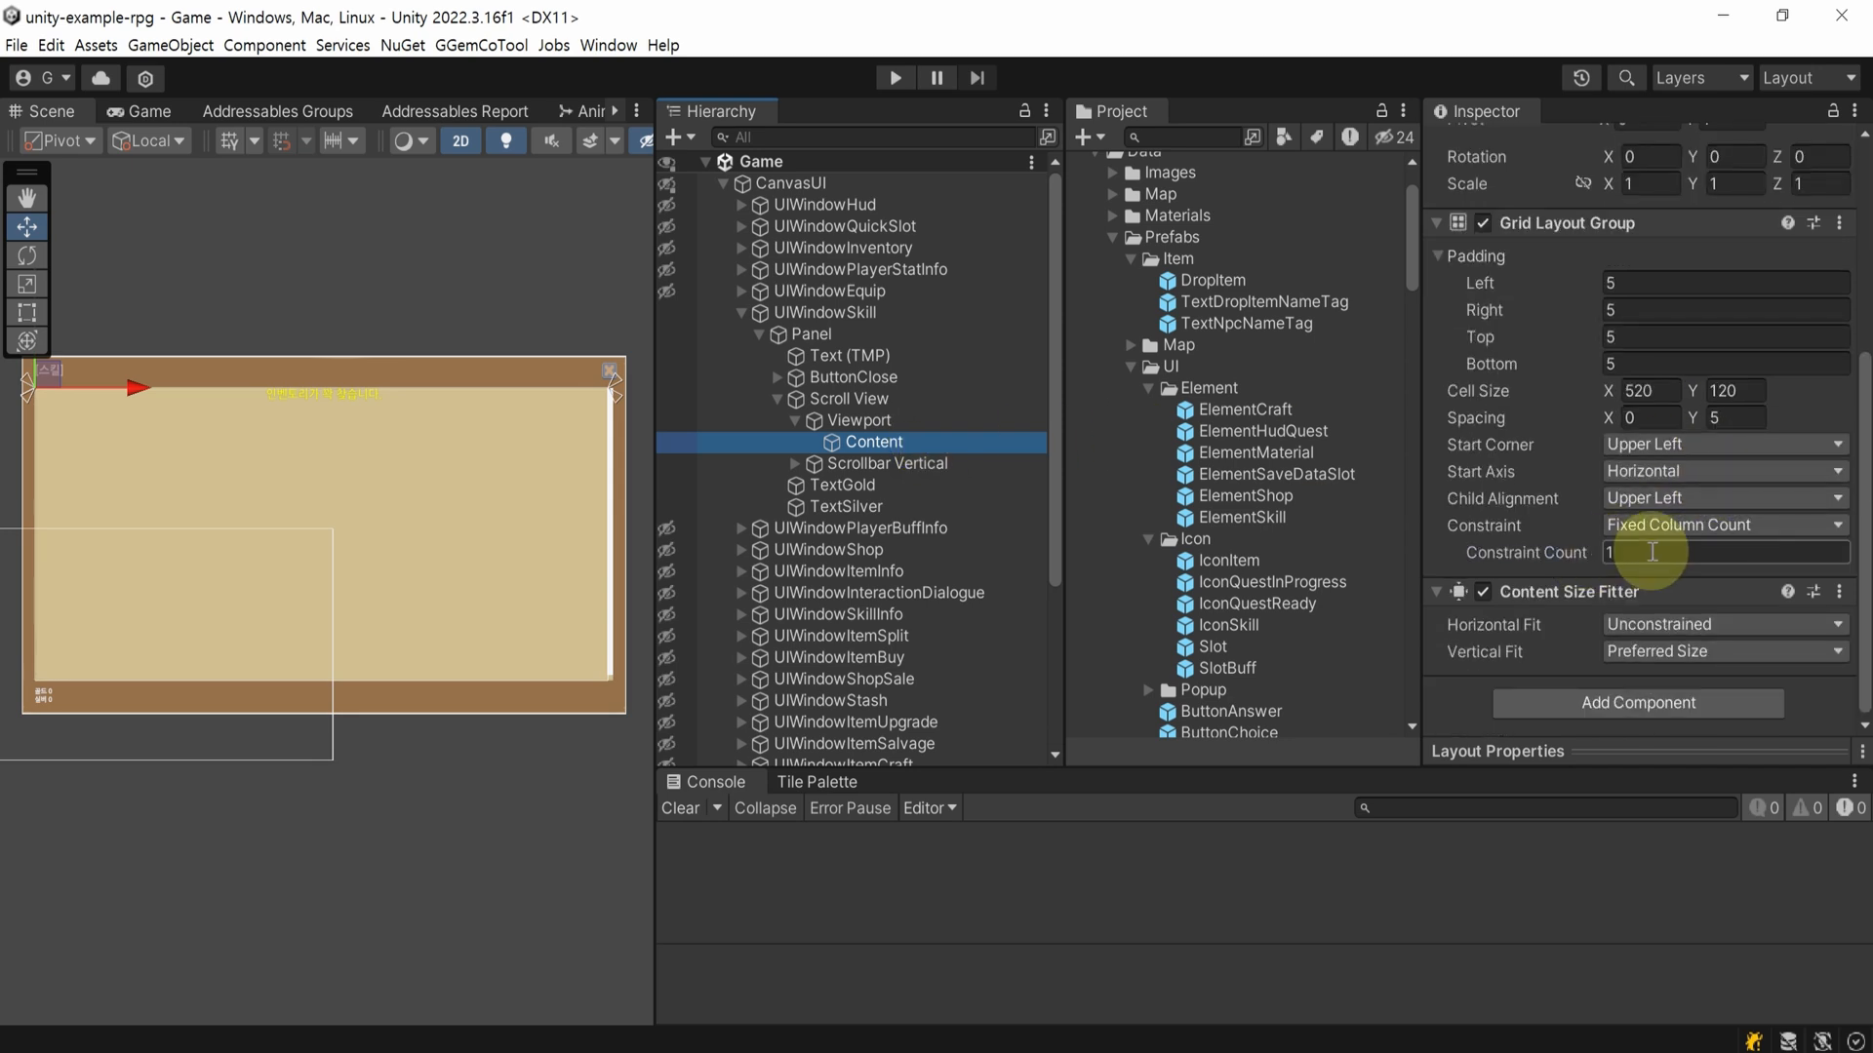
{"action": "left_click", "coordinate": [1678, 552]}
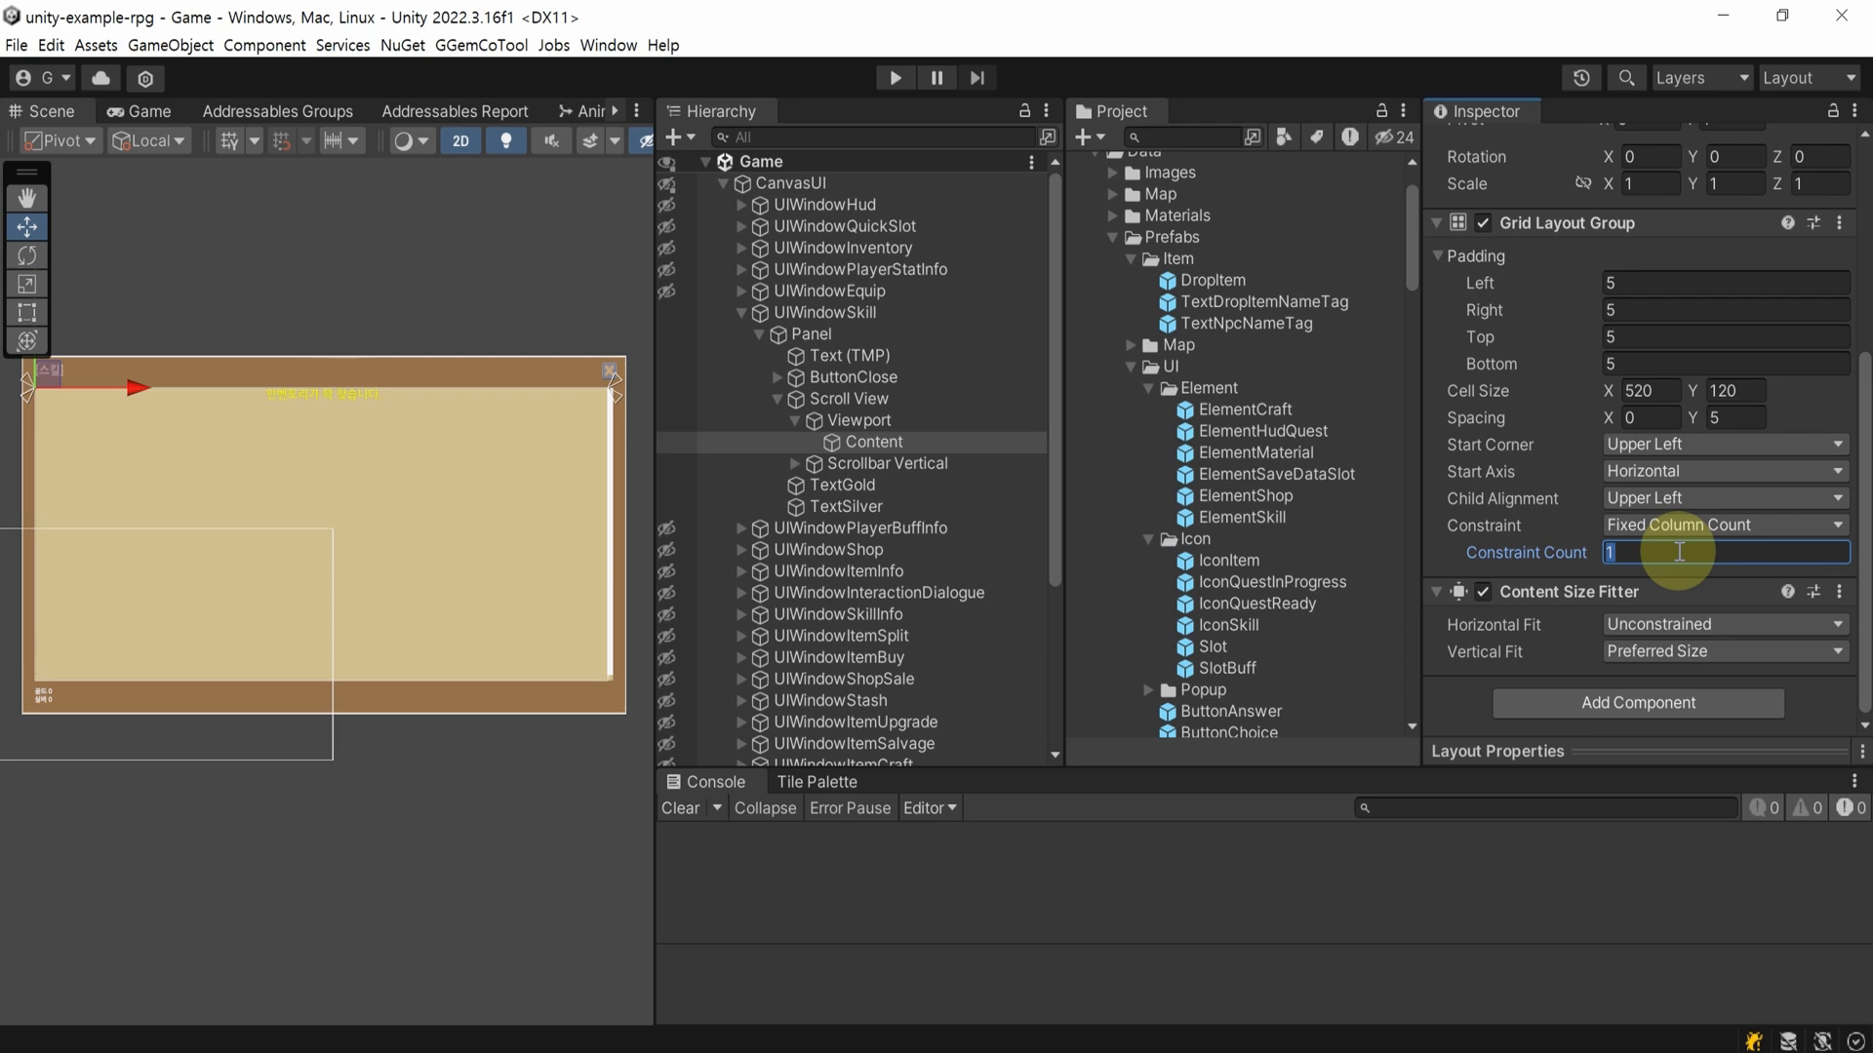
{"action": "type", "text": "3"}
{"action": "key", "text": "Return"}
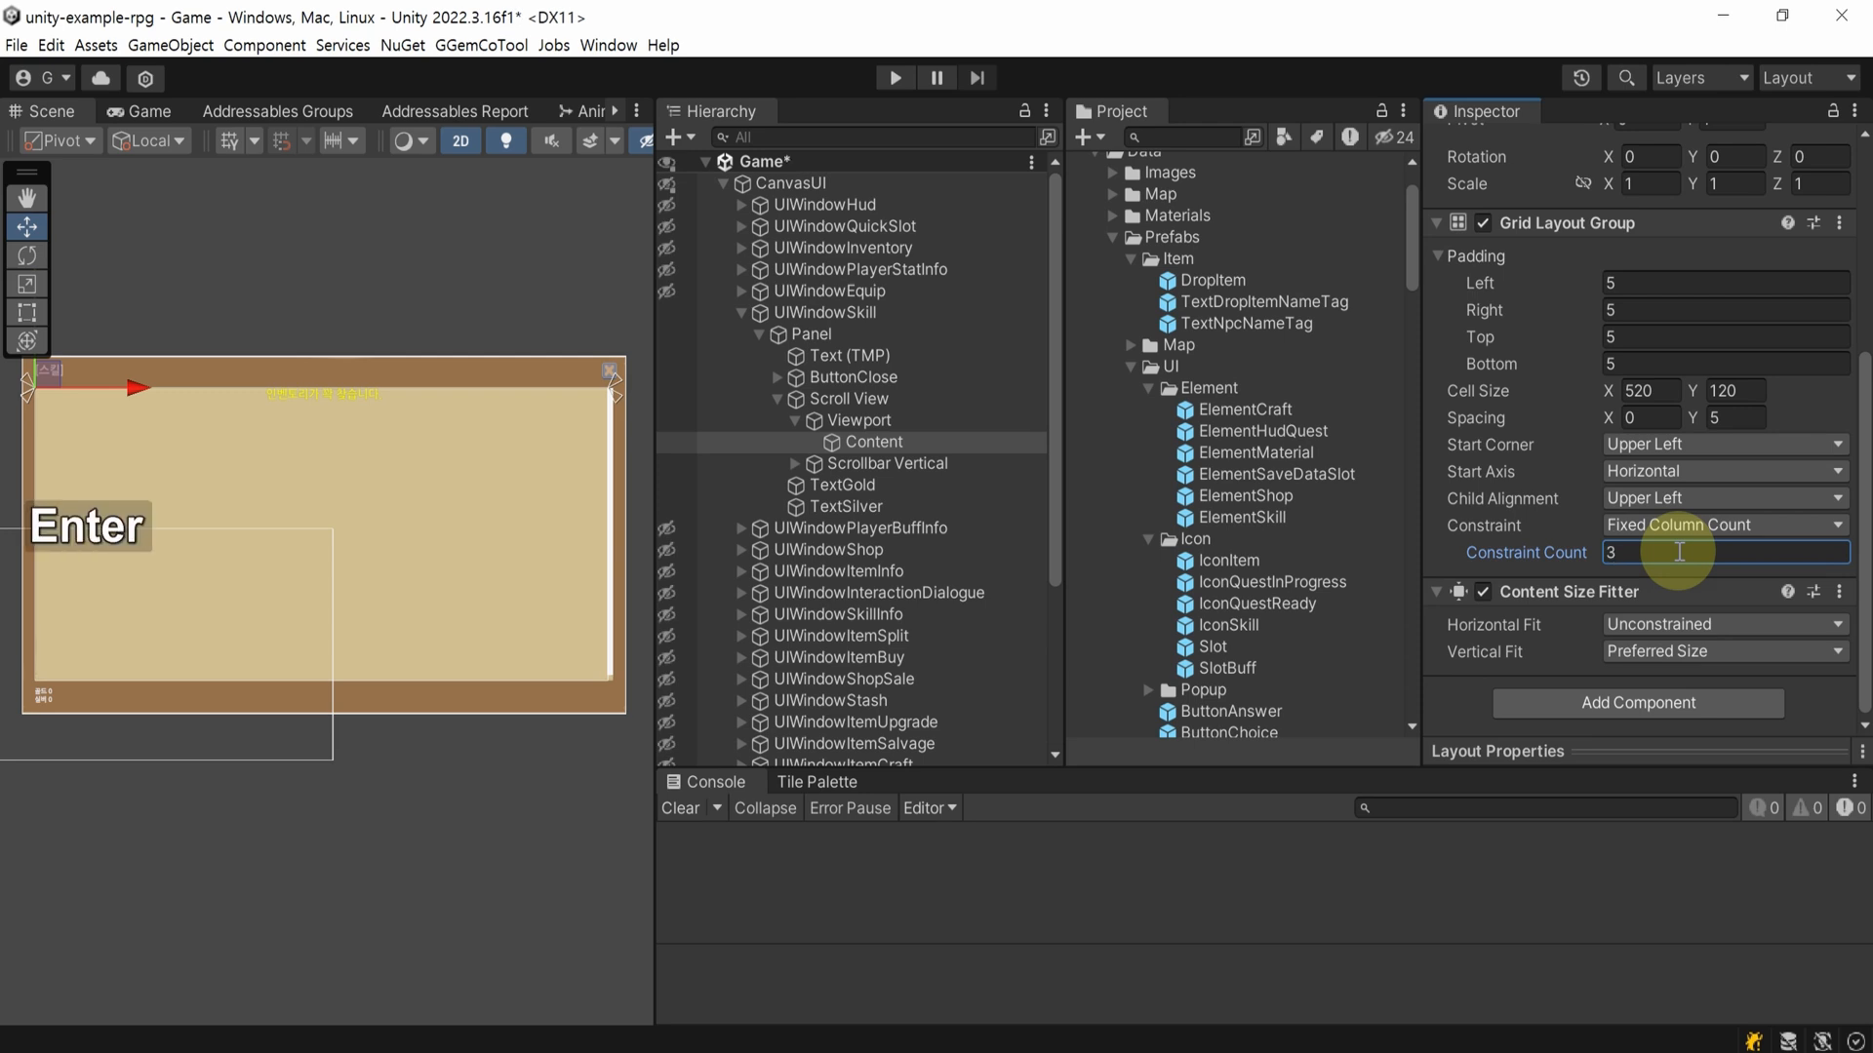
{"action": "key", "text": "ctrl+s"}
- Run the game, check the three-column skill list and a skill's info tooltip, and stop the game
{"action": "left_click", "coordinate": [895, 77]}
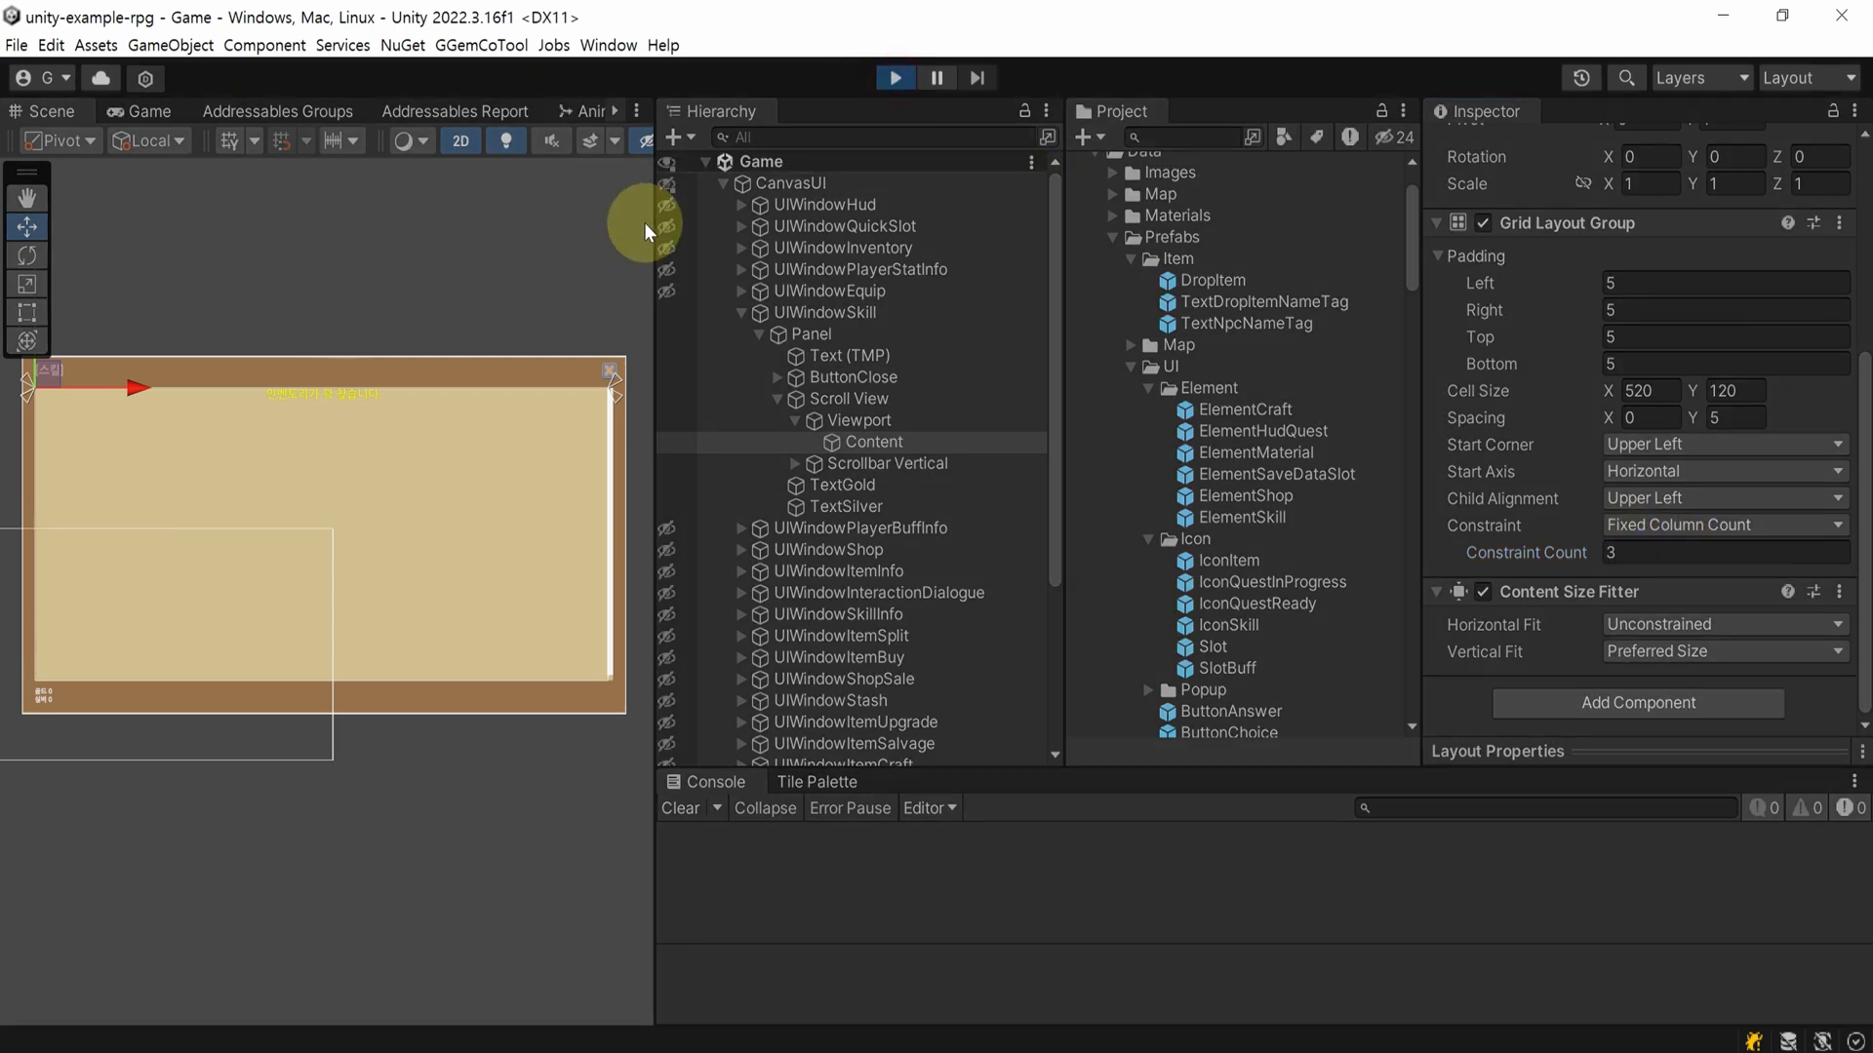
{"action": "left_click_drag", "start_coordinate": [657, 230], "coordinate": [1489, 312]}
{"action": "left_click", "coordinate": [817, 629]}
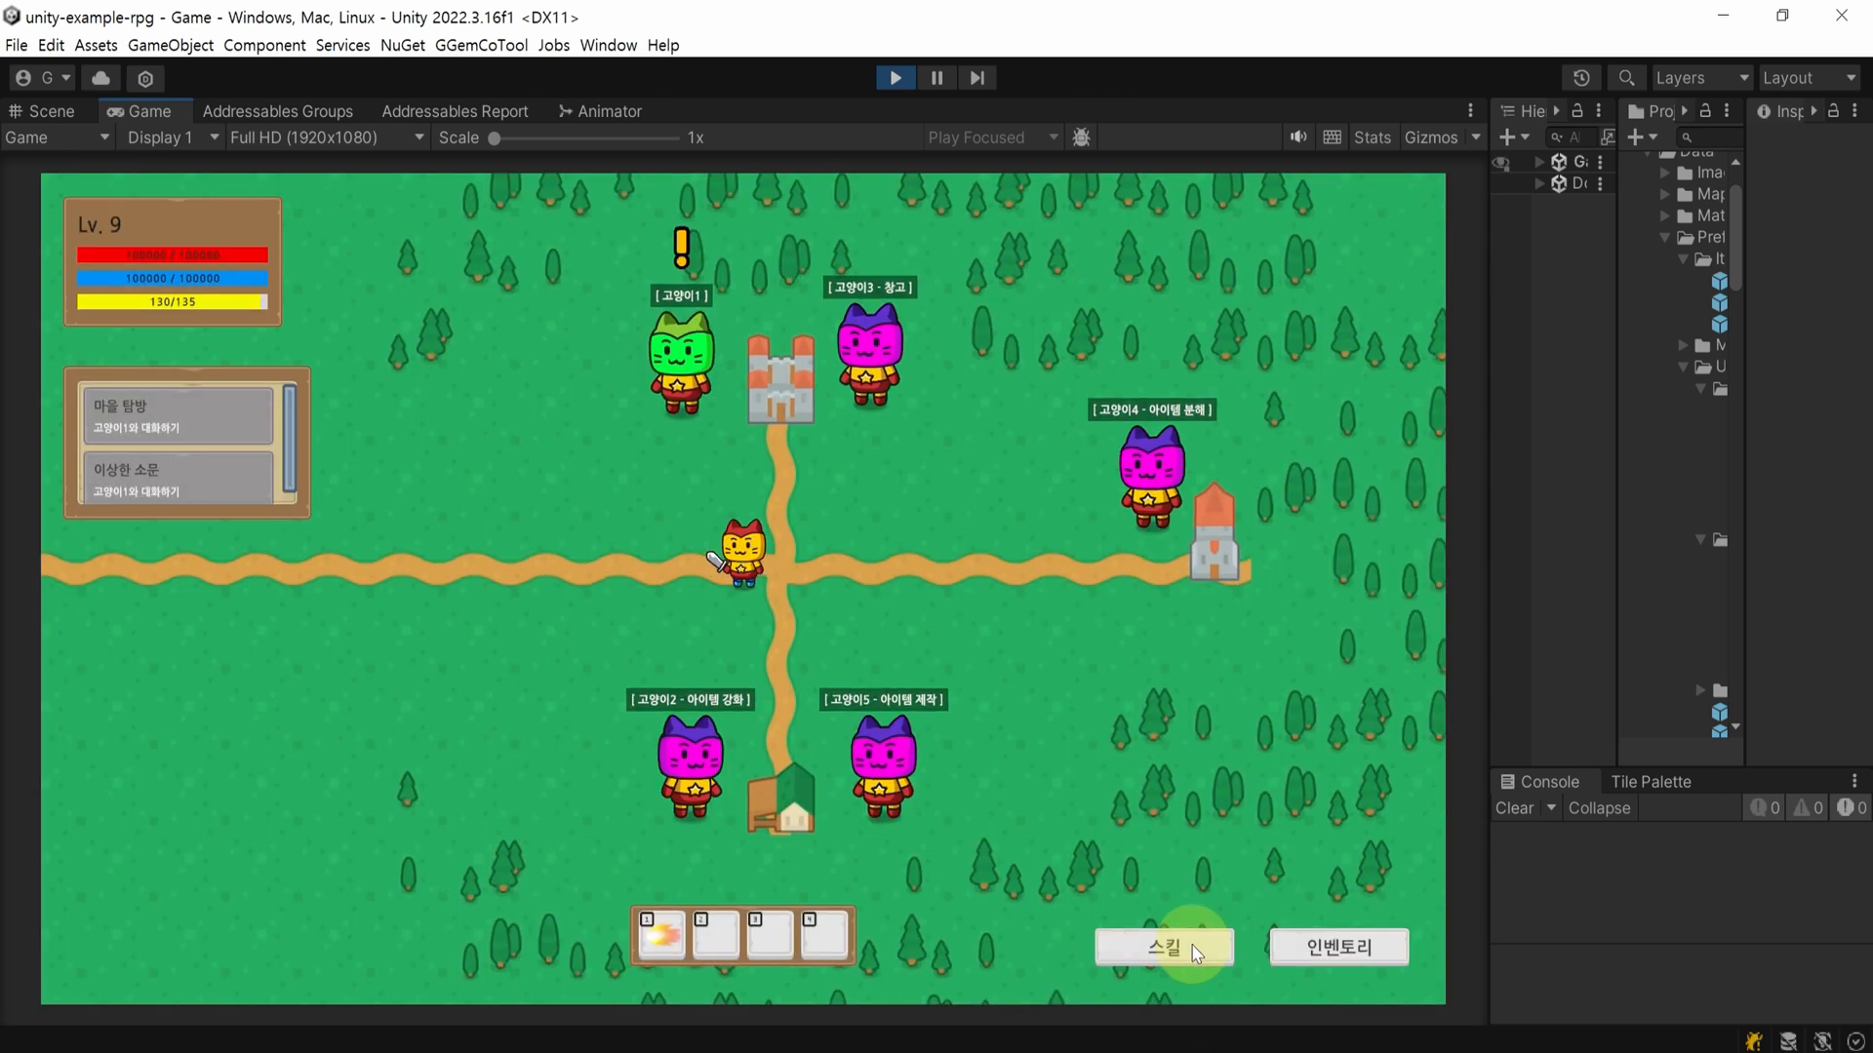
{"action": "left_click", "coordinate": [1180, 946]}
{"action": "mouse_move", "coordinate": [663, 320]}
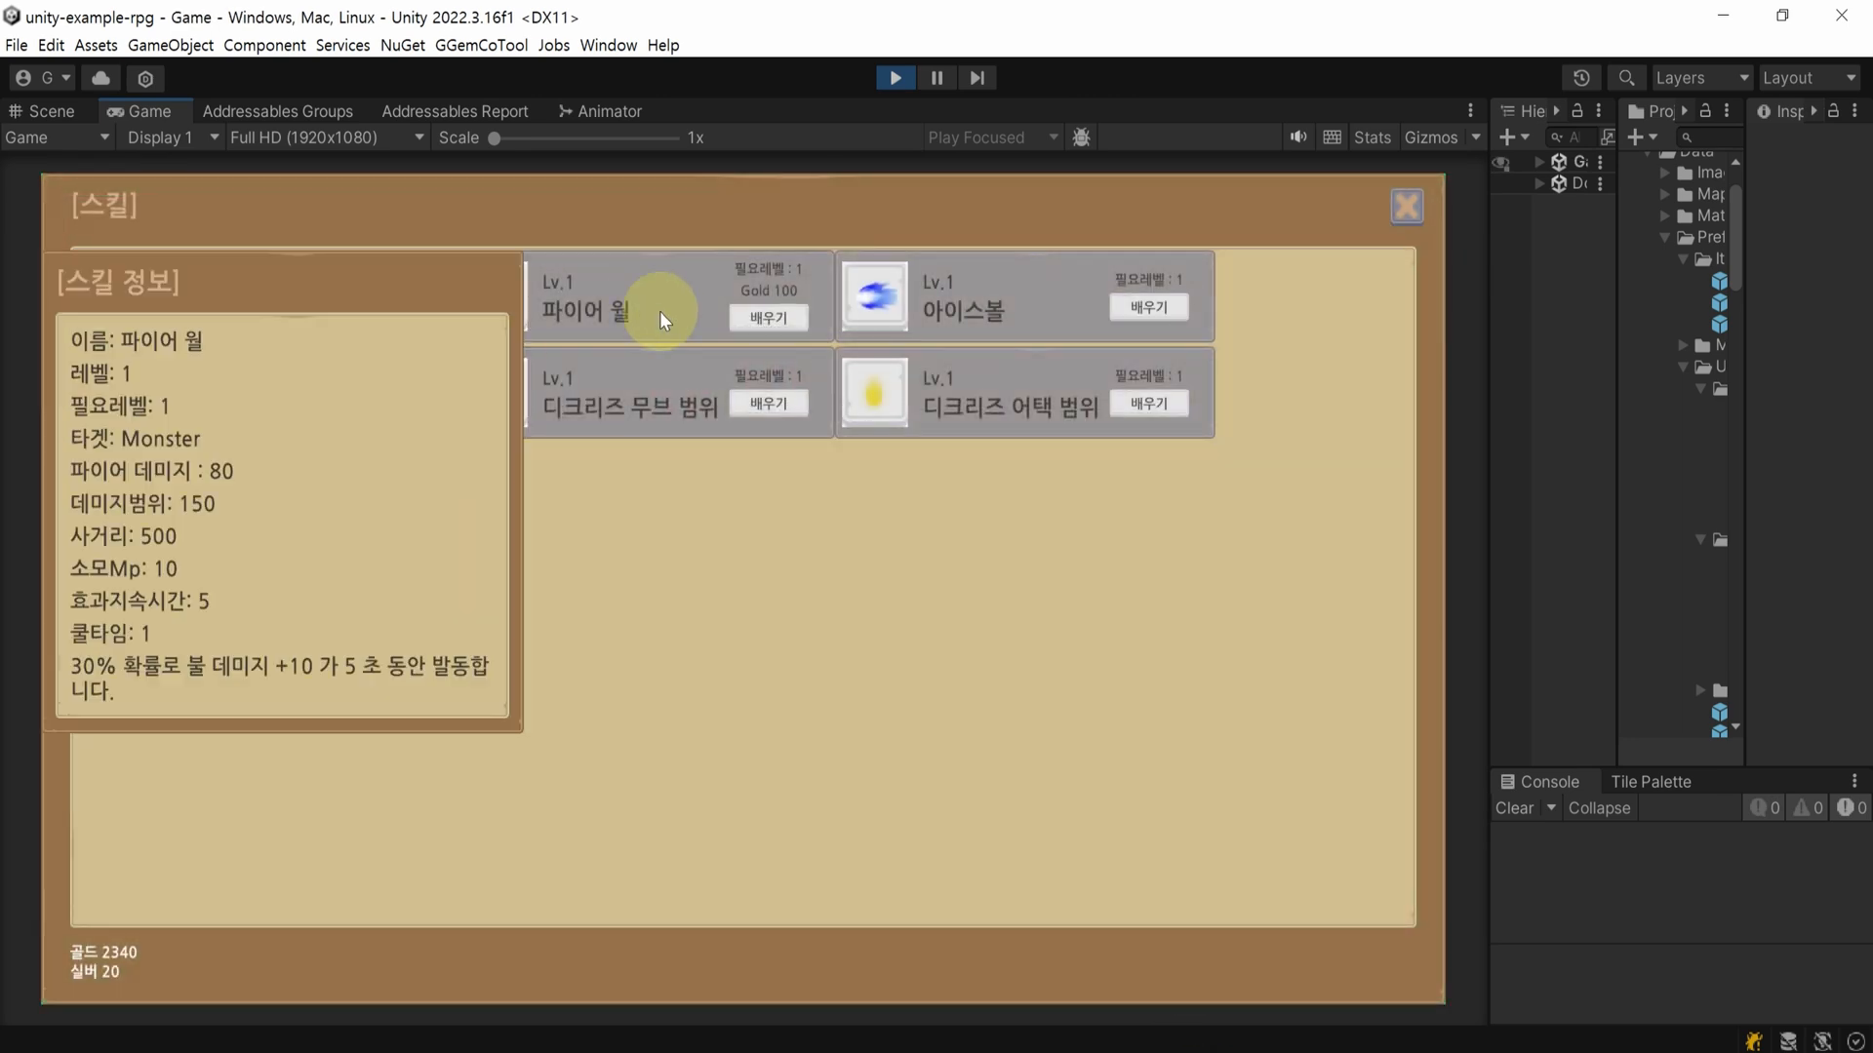
{"action": "key", "text": "ctrl+p"}
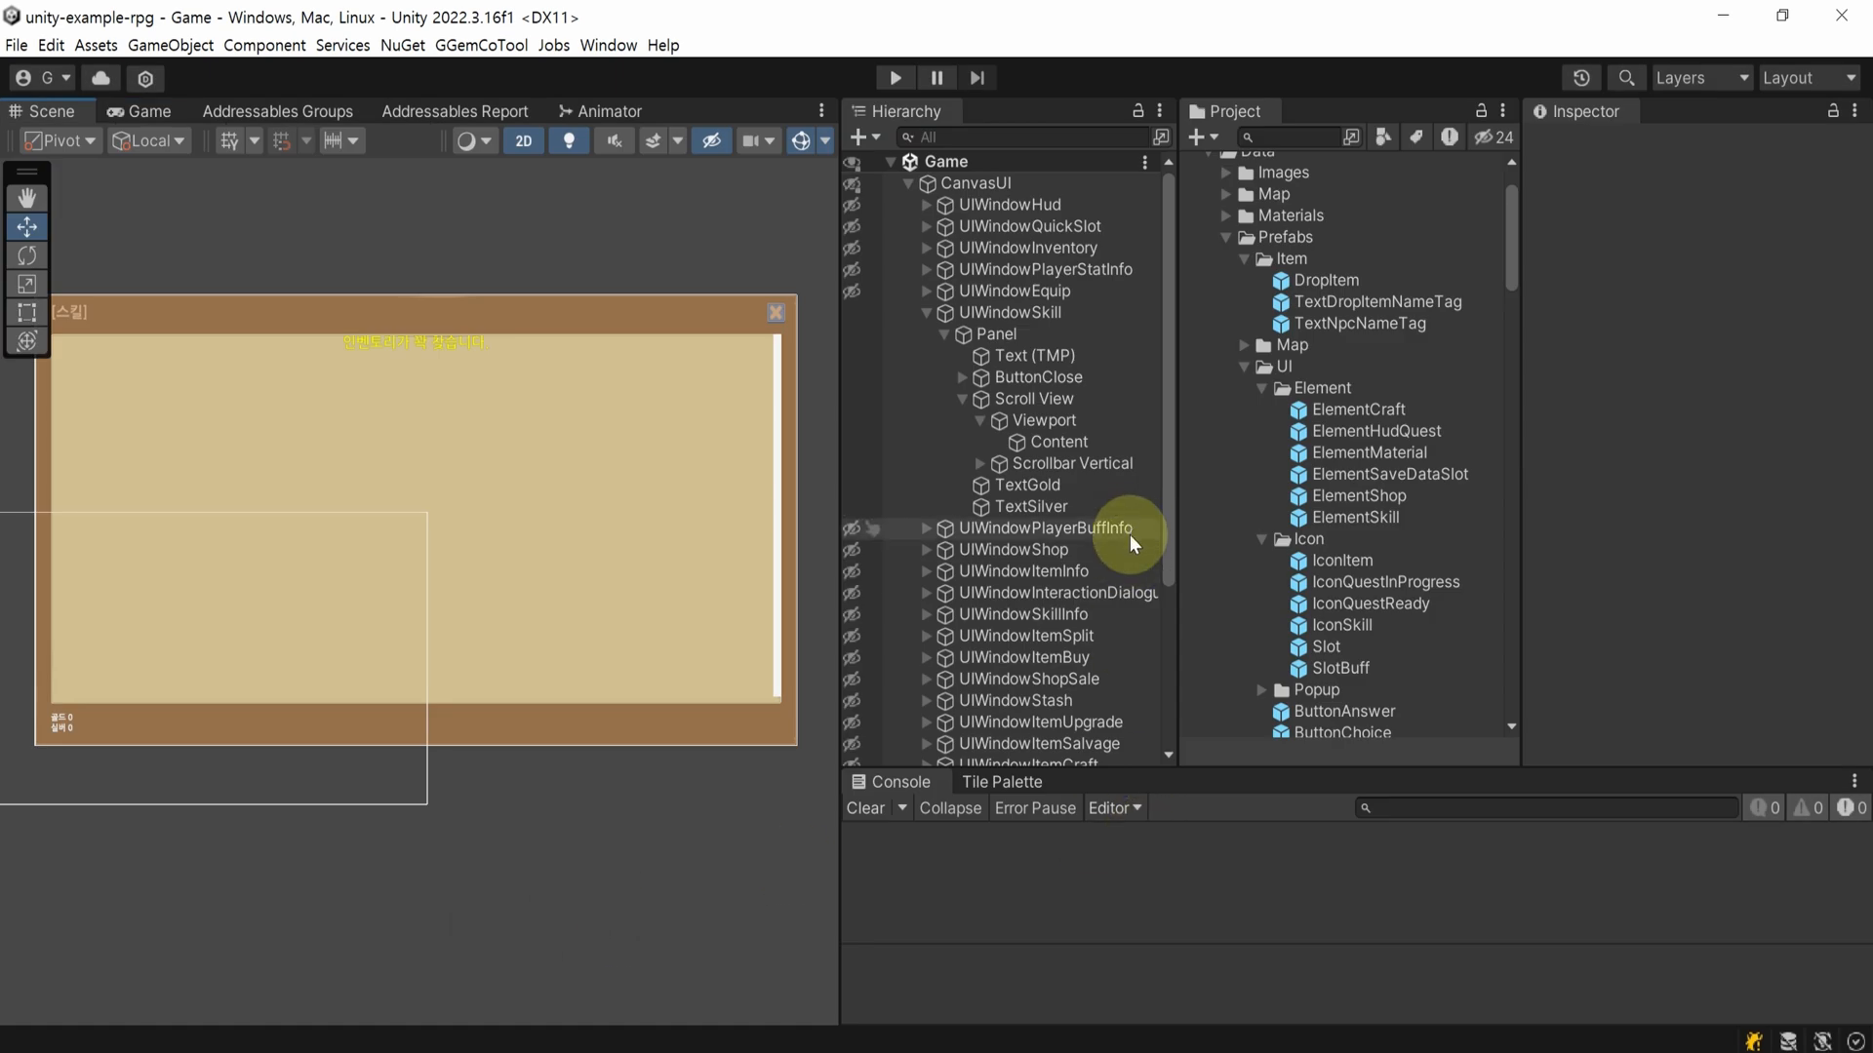
- Set the skill Content's grid Cell Size X to 600 and Spacing X to 5
{"action": "left_click_drag", "start_coordinate": [841, 416], "coordinate": [744, 417]}
{"action": "left_click", "coordinate": [924, 441]}
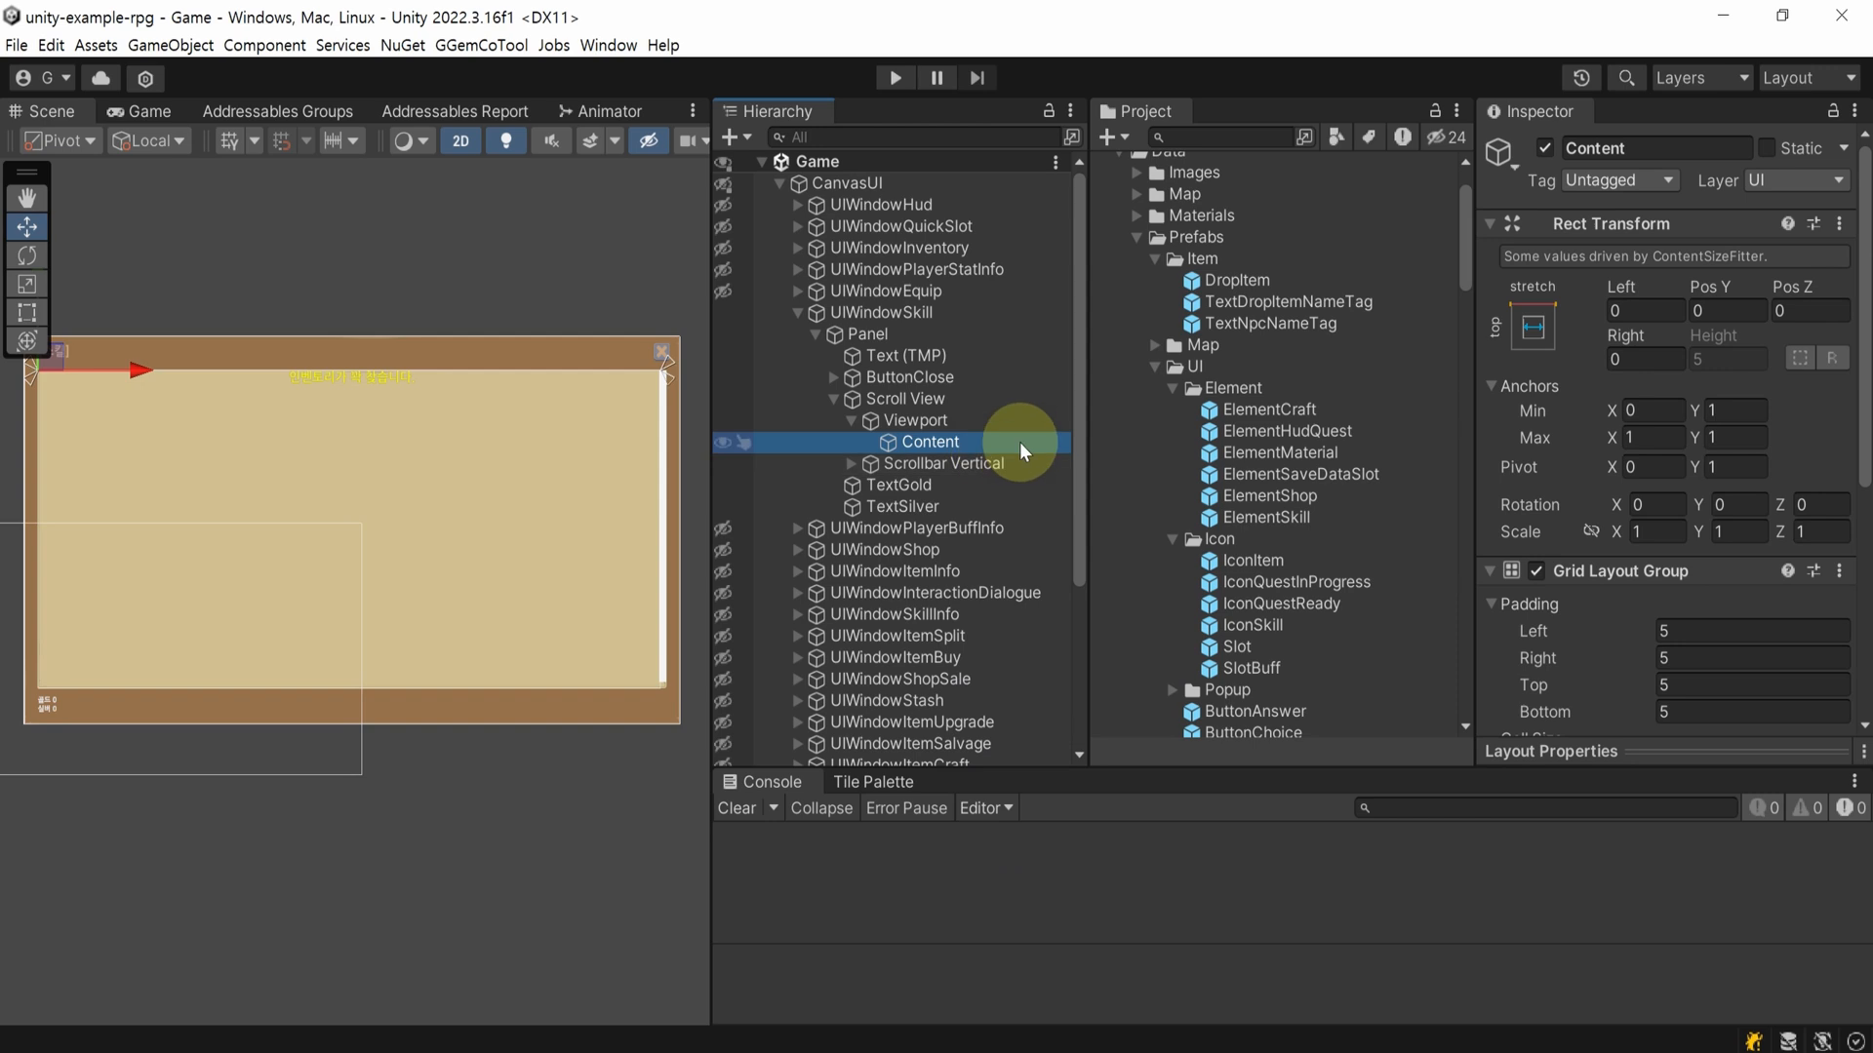
{"action": "scroll", "coordinate": [1702, 458], "scroll_direction": "down", "scroll_amount": 3}
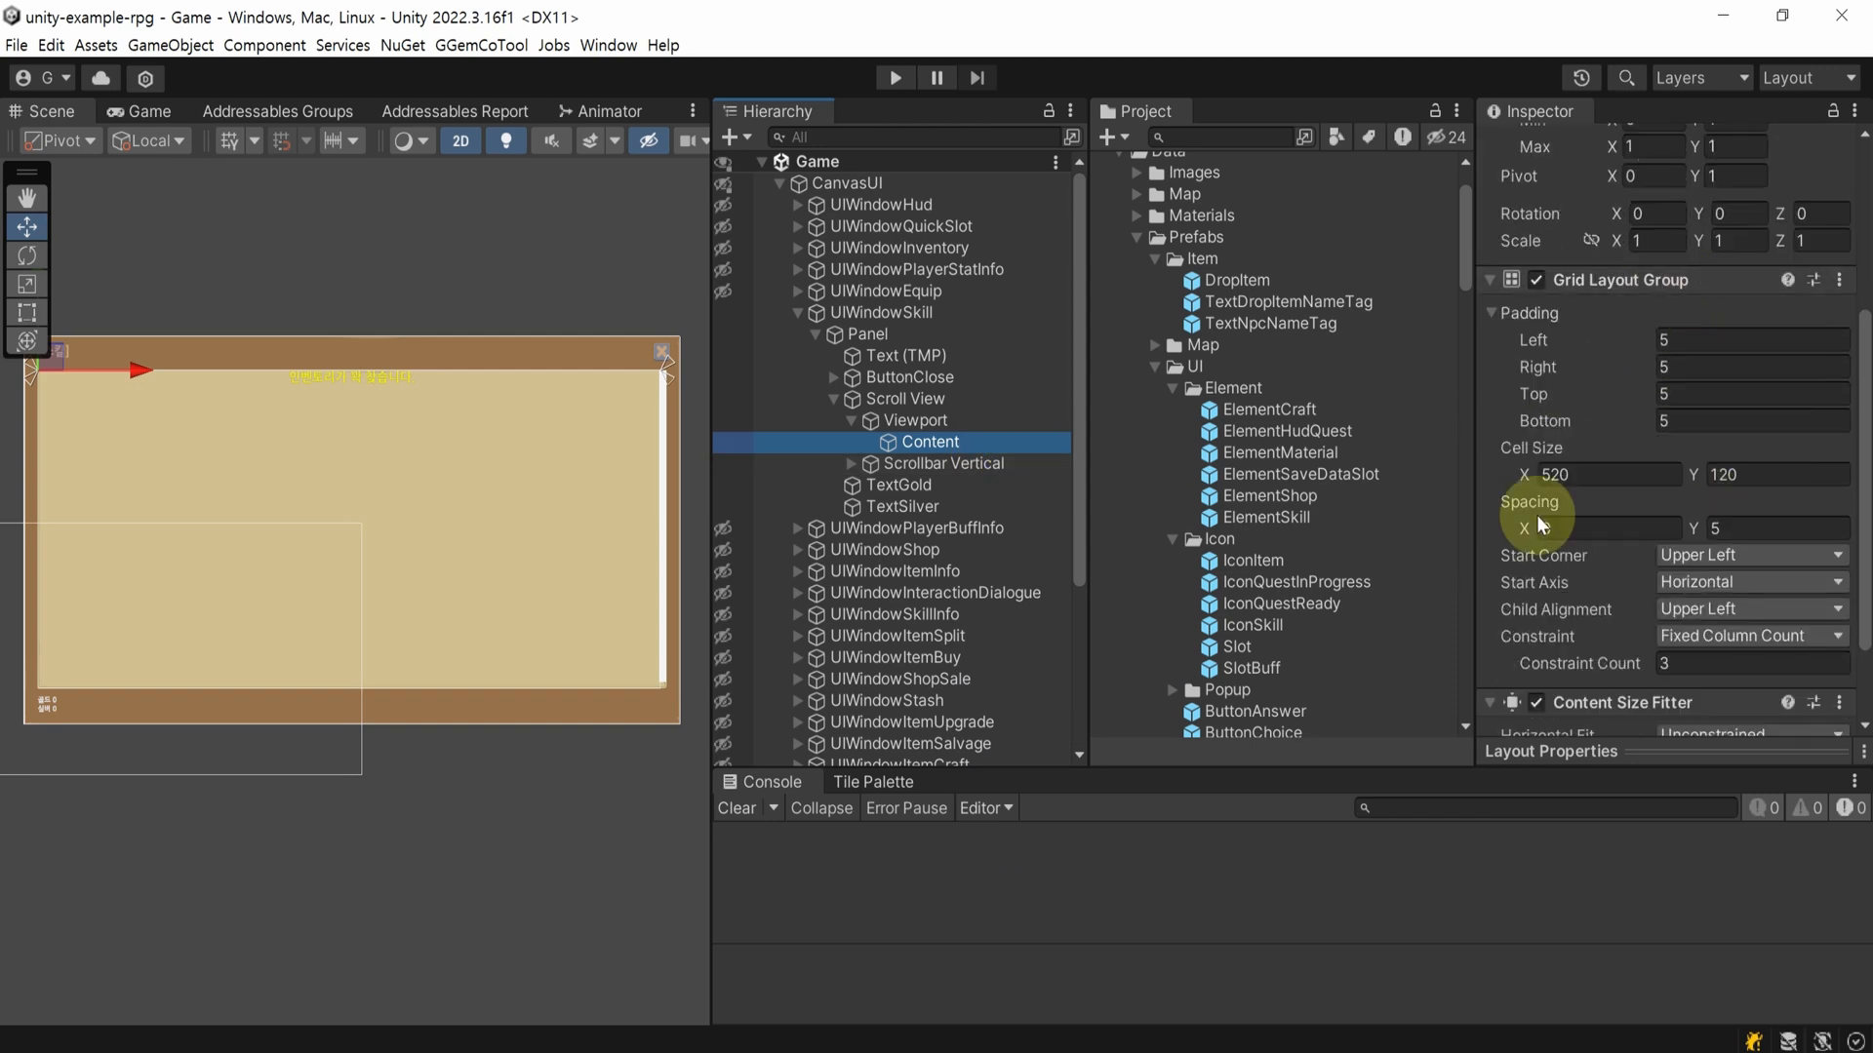
{"action": "left_click", "coordinate": [1619, 473]}
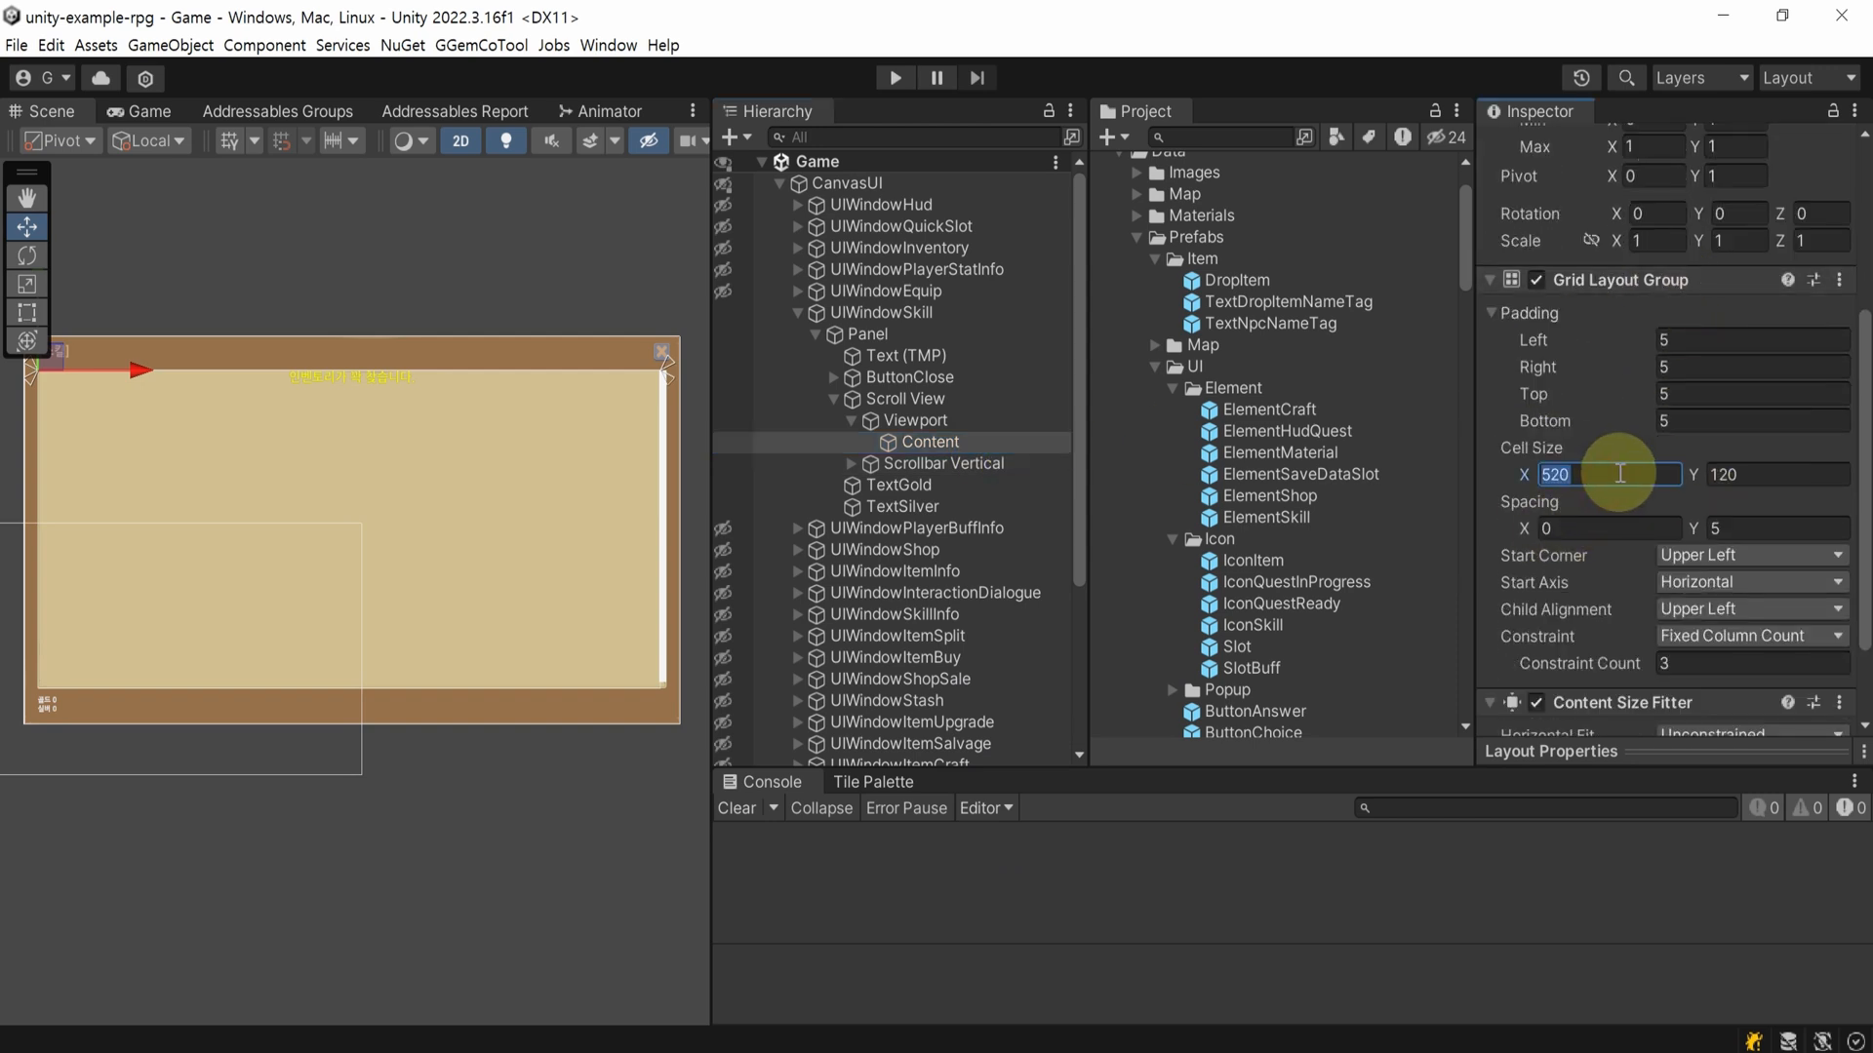
{"action": "type", "text": "600"}
{"action": "key", "text": "Return"}
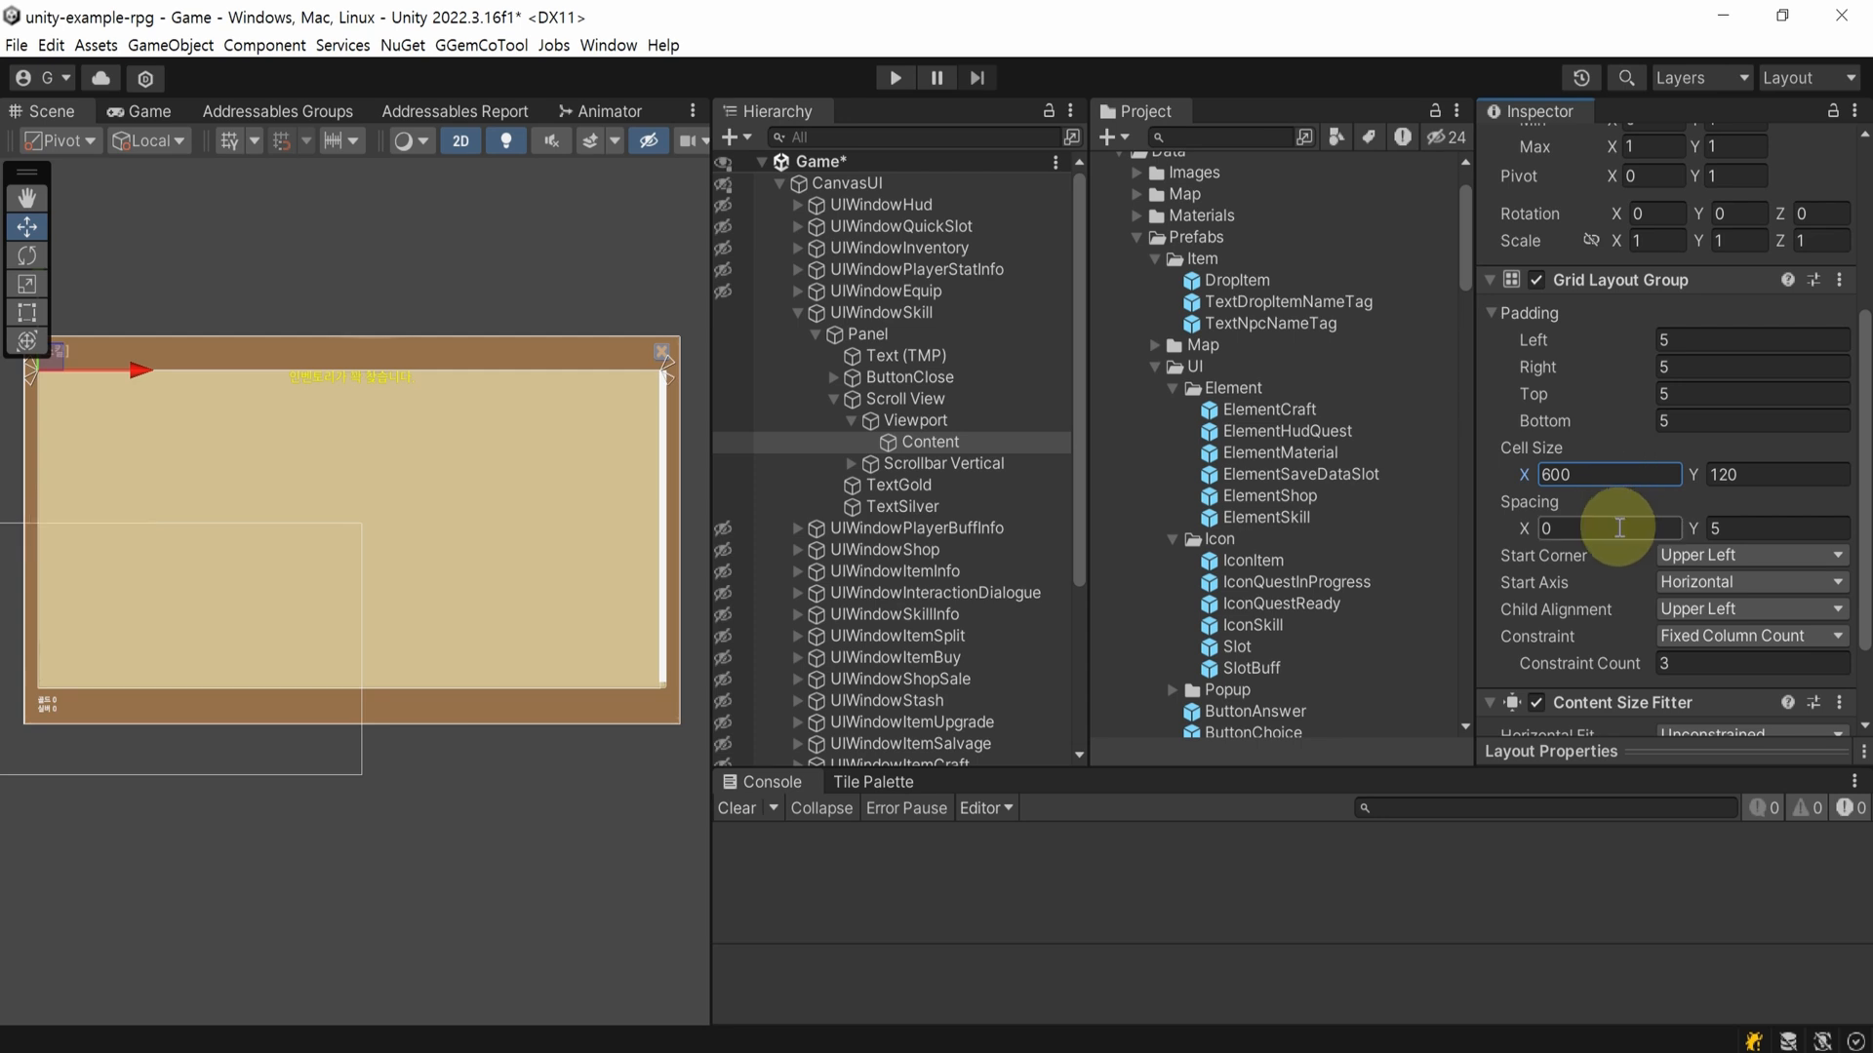
{"action": "left_click", "coordinate": [1619, 528]}
{"action": "type", "text": "5"}
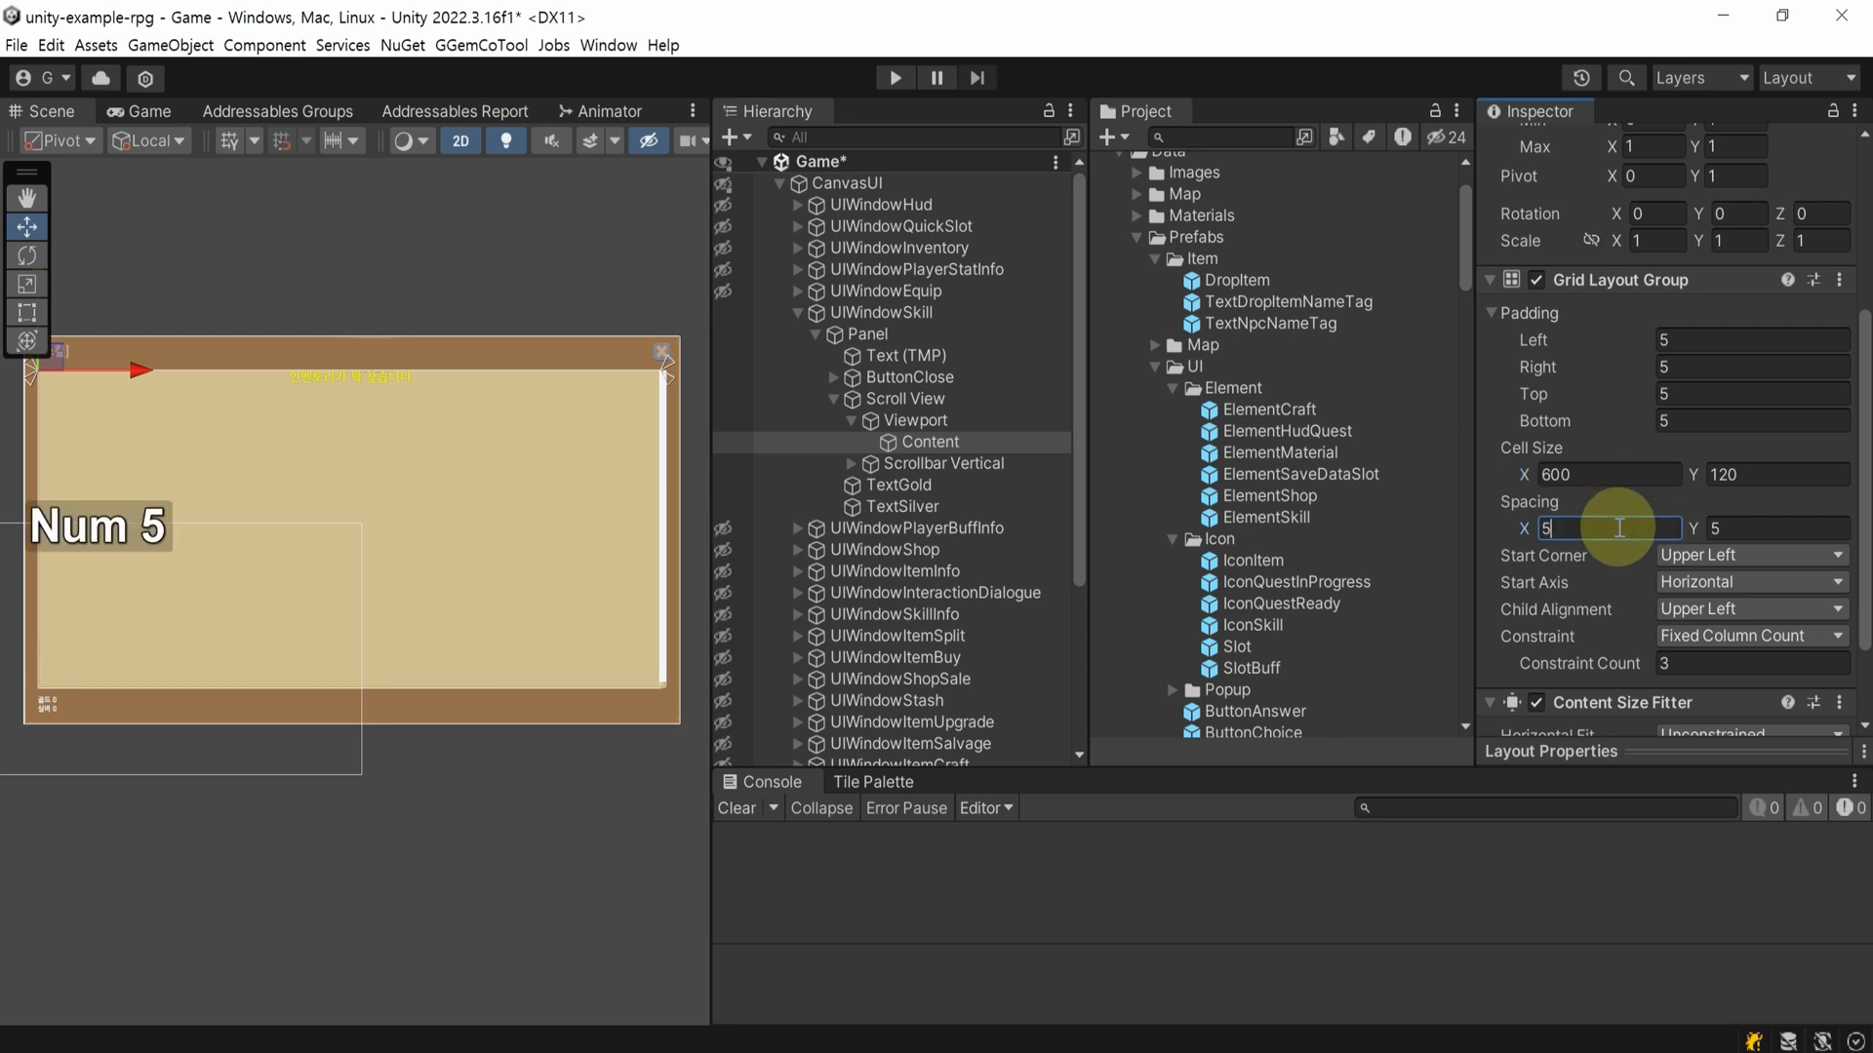
{"action": "key", "text": "Return"}
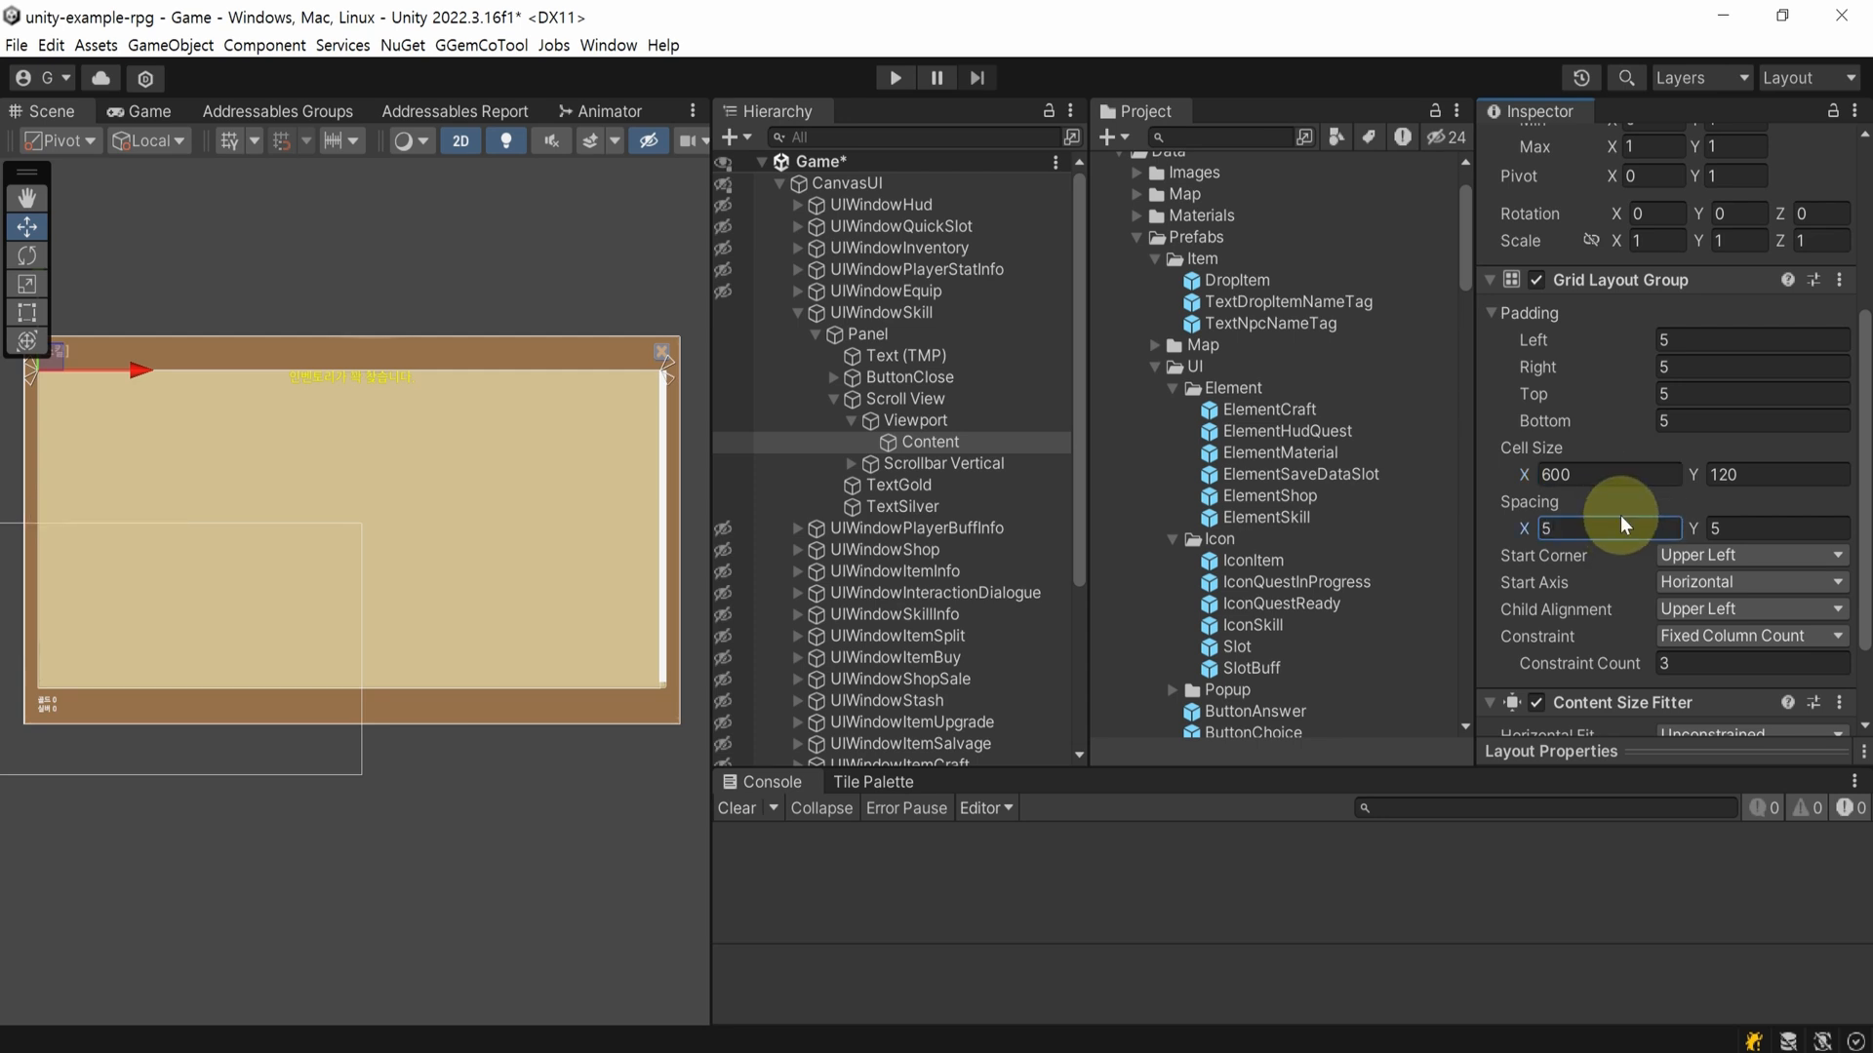
- Set the ElementSkill prefab's width to 600
{"action": "left_click", "coordinate": [1408, 520]}
{"action": "scroll", "coordinate": [1619, 566], "scroll_direction": "up", "scroll_amount": 3}
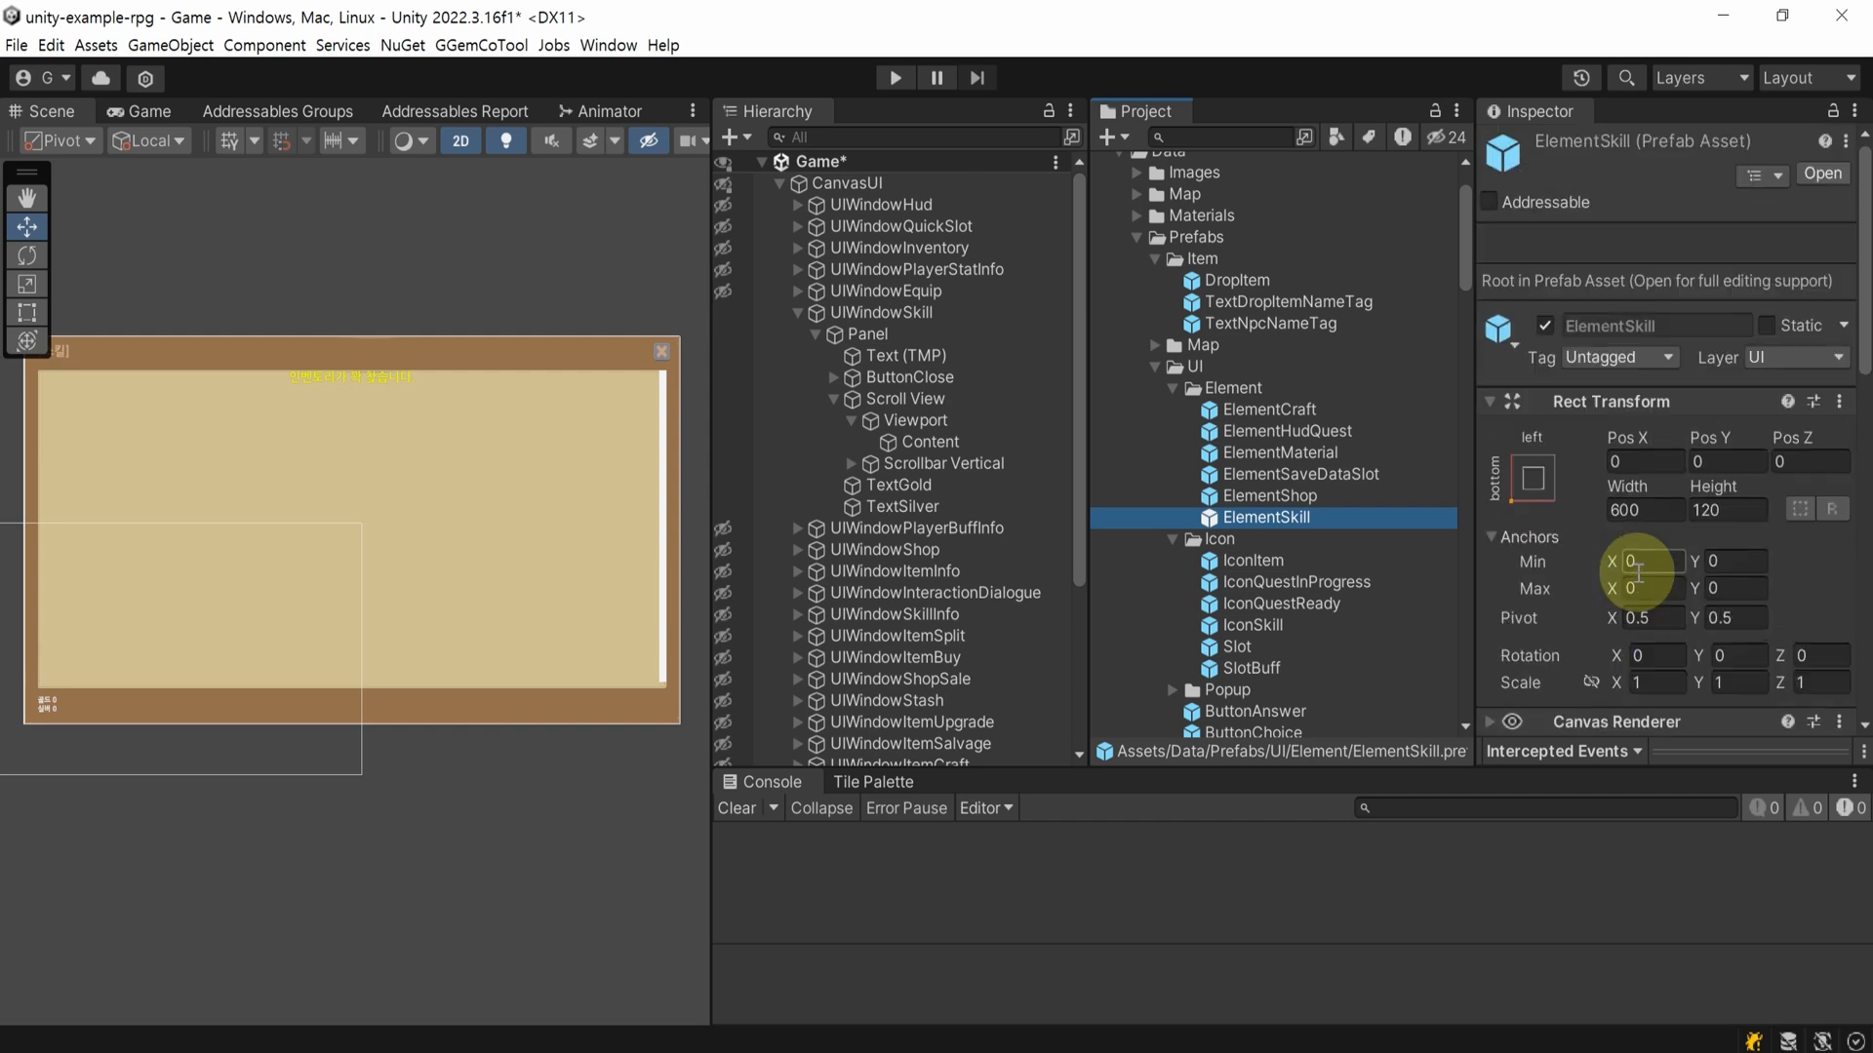
{"action": "left_click", "coordinate": [1664, 508]}
{"action": "type", "text": "600"}
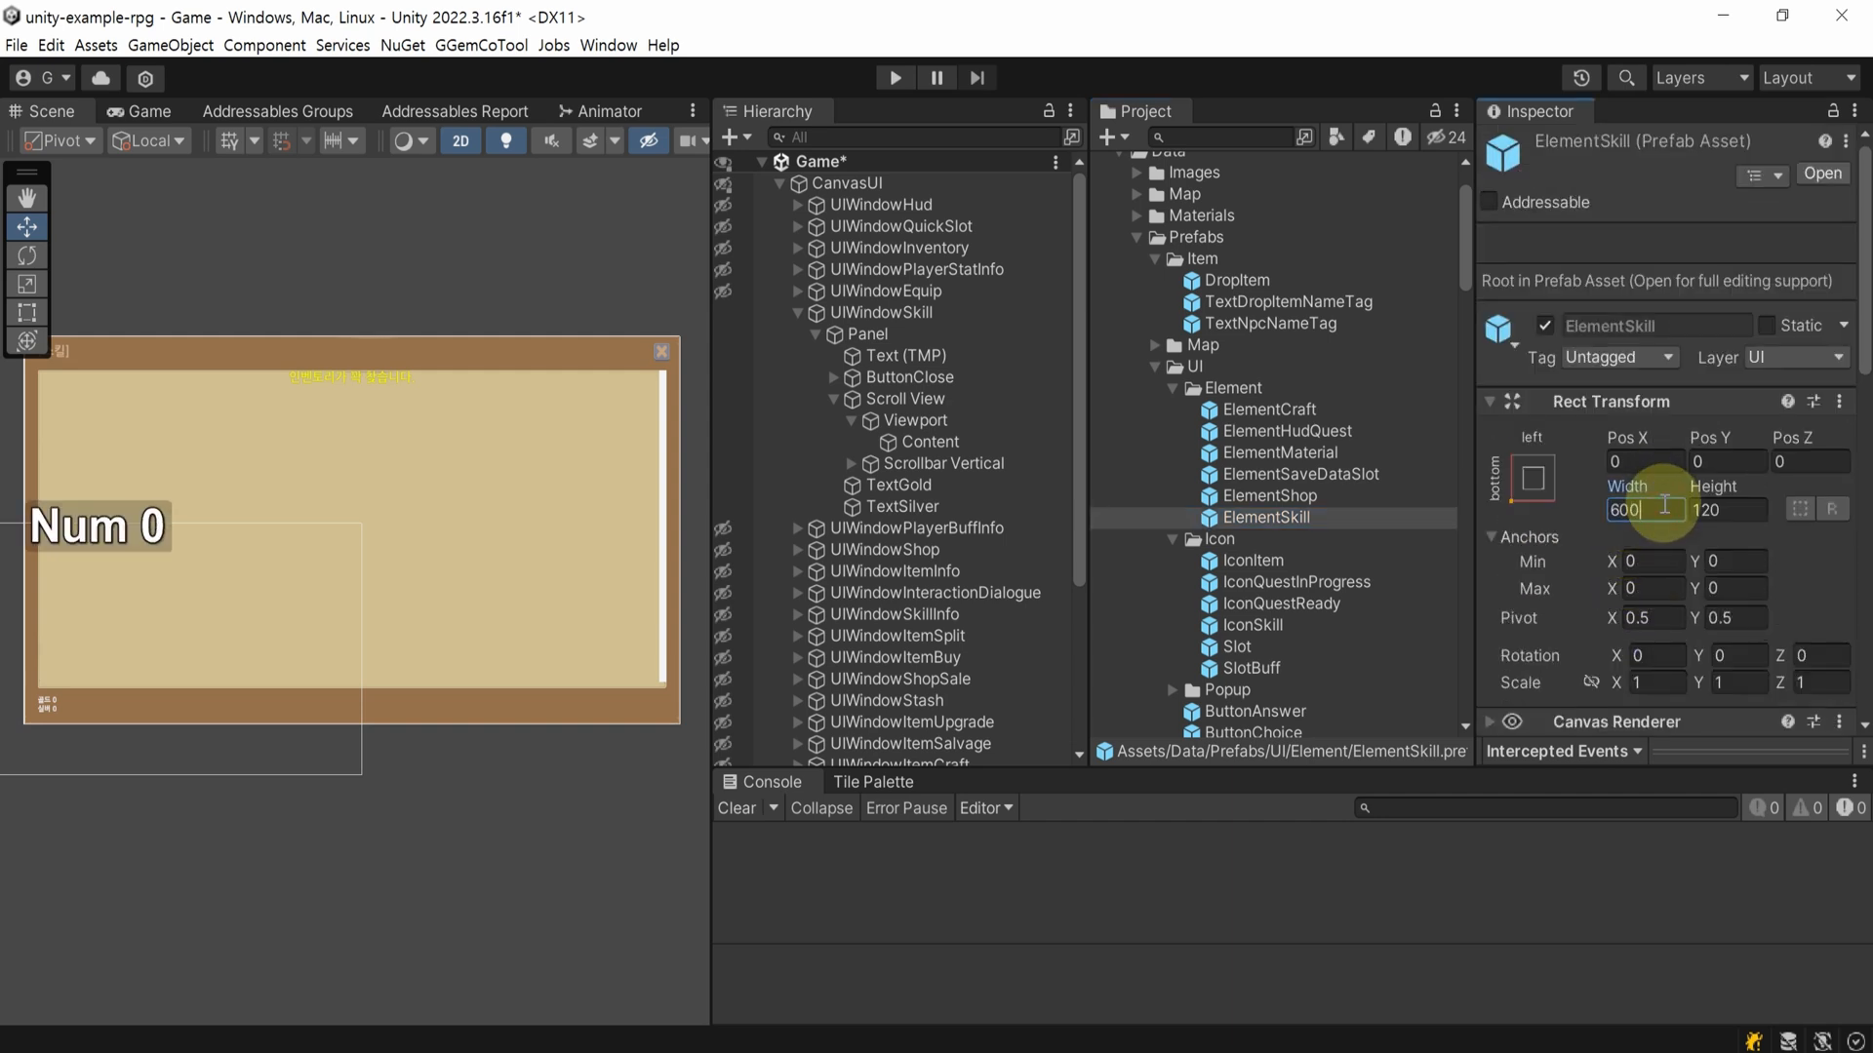
{"action": "key", "text": "Return"}
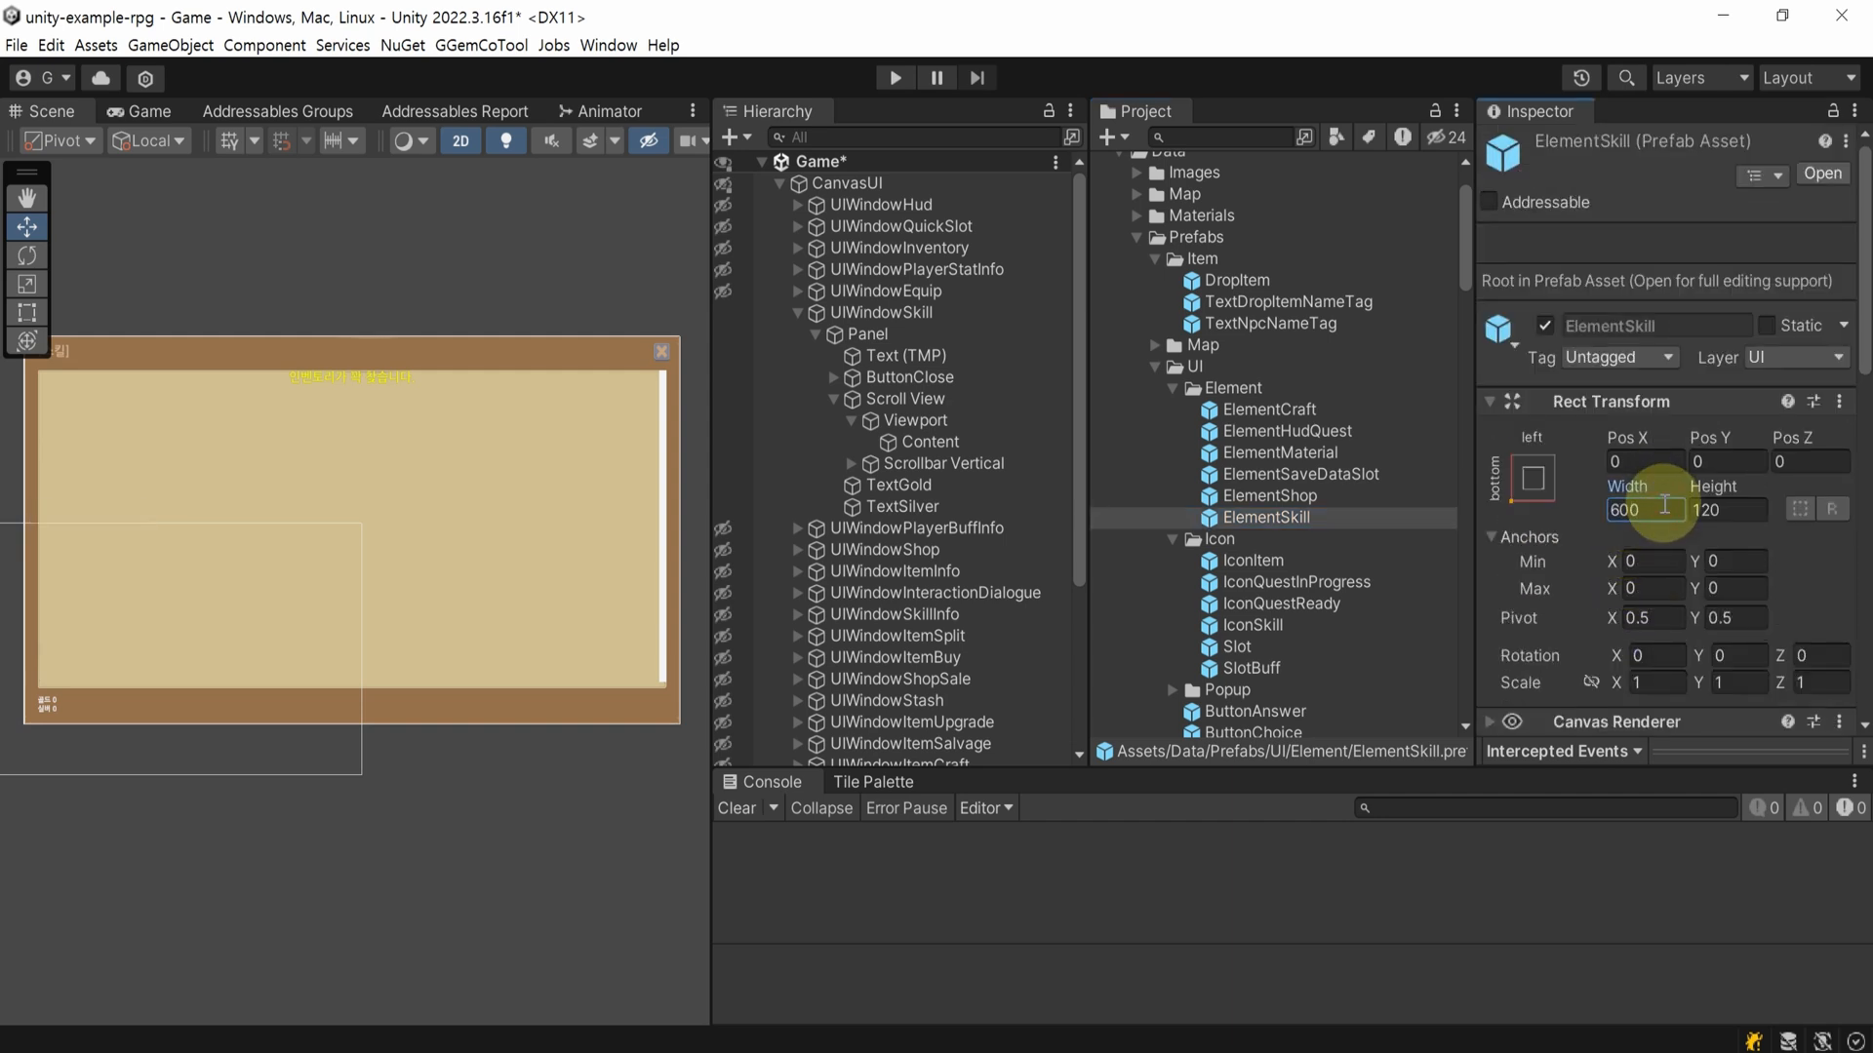
- Open the ElementSkill prefab for editing and set TextLevel's font size to 30
{"action": "left_click", "coordinate": [1821, 173]}
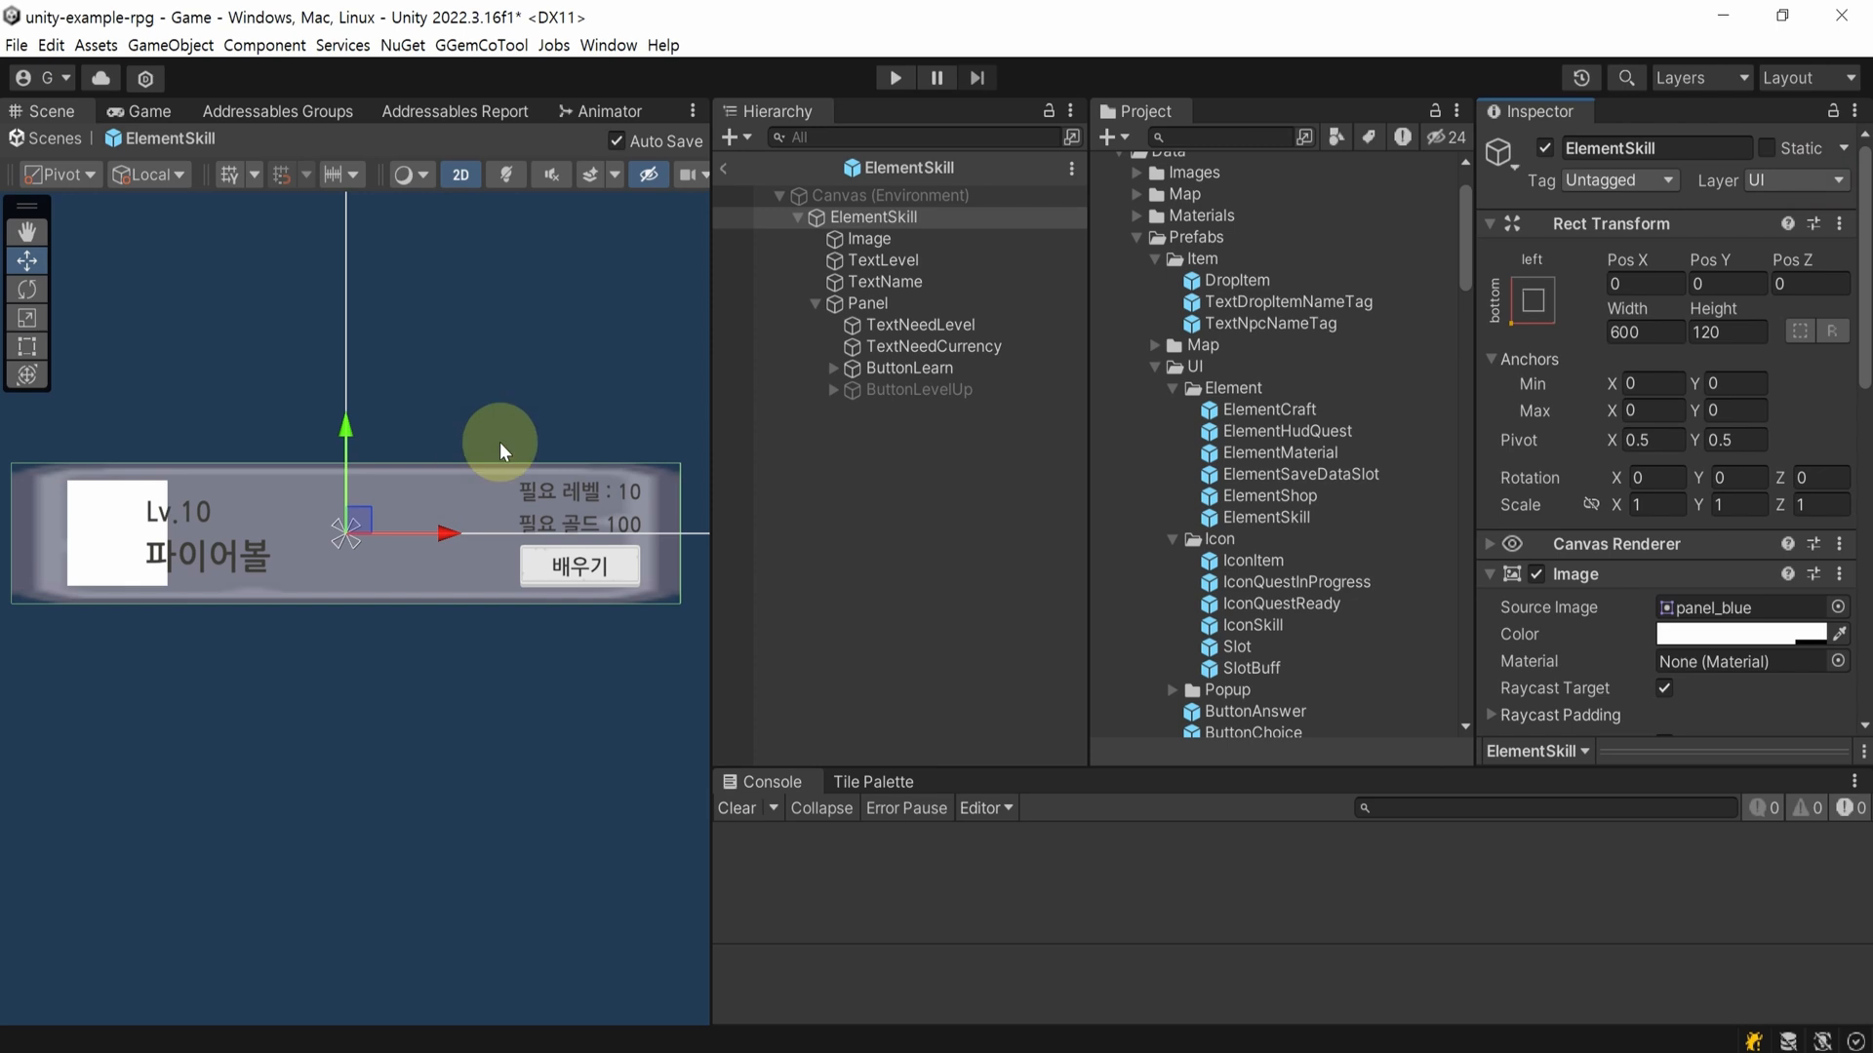
{"action": "left_click_drag", "start_coordinate": [712, 386], "coordinate": [716, 387]}
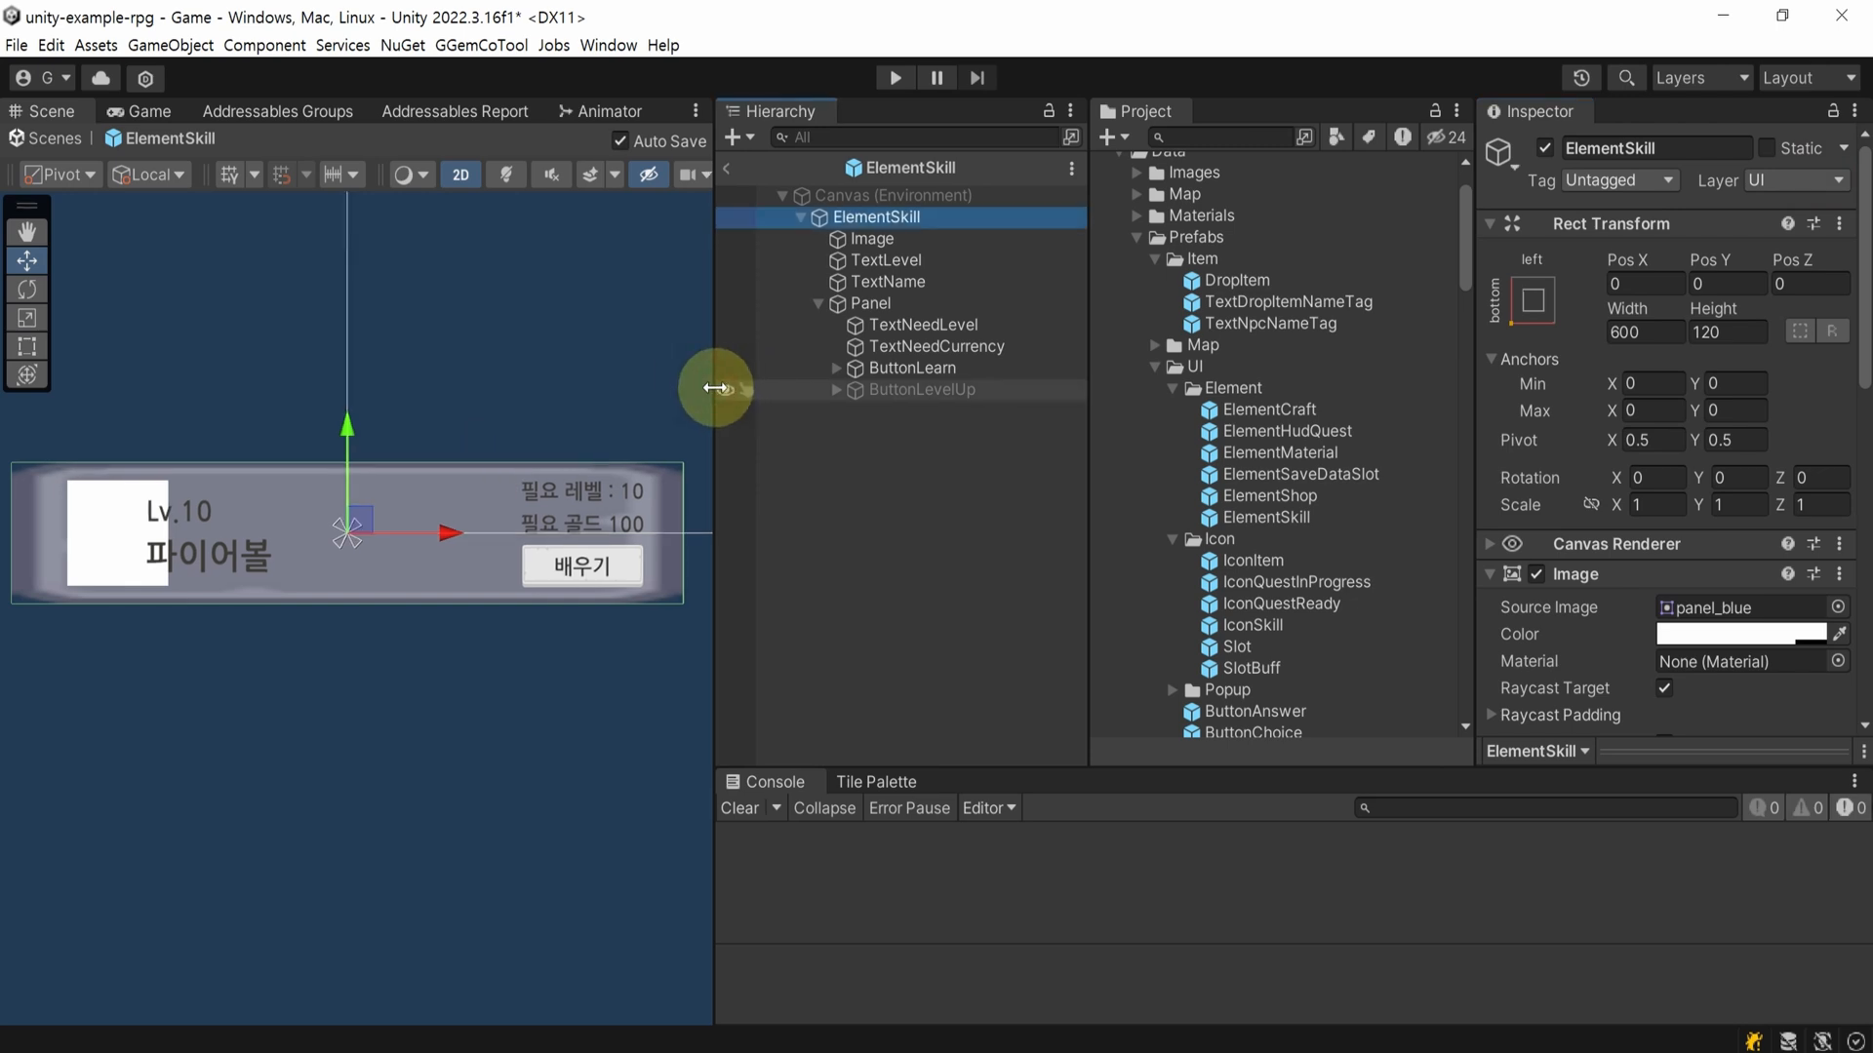
{"action": "left_click", "coordinate": [953, 259]}
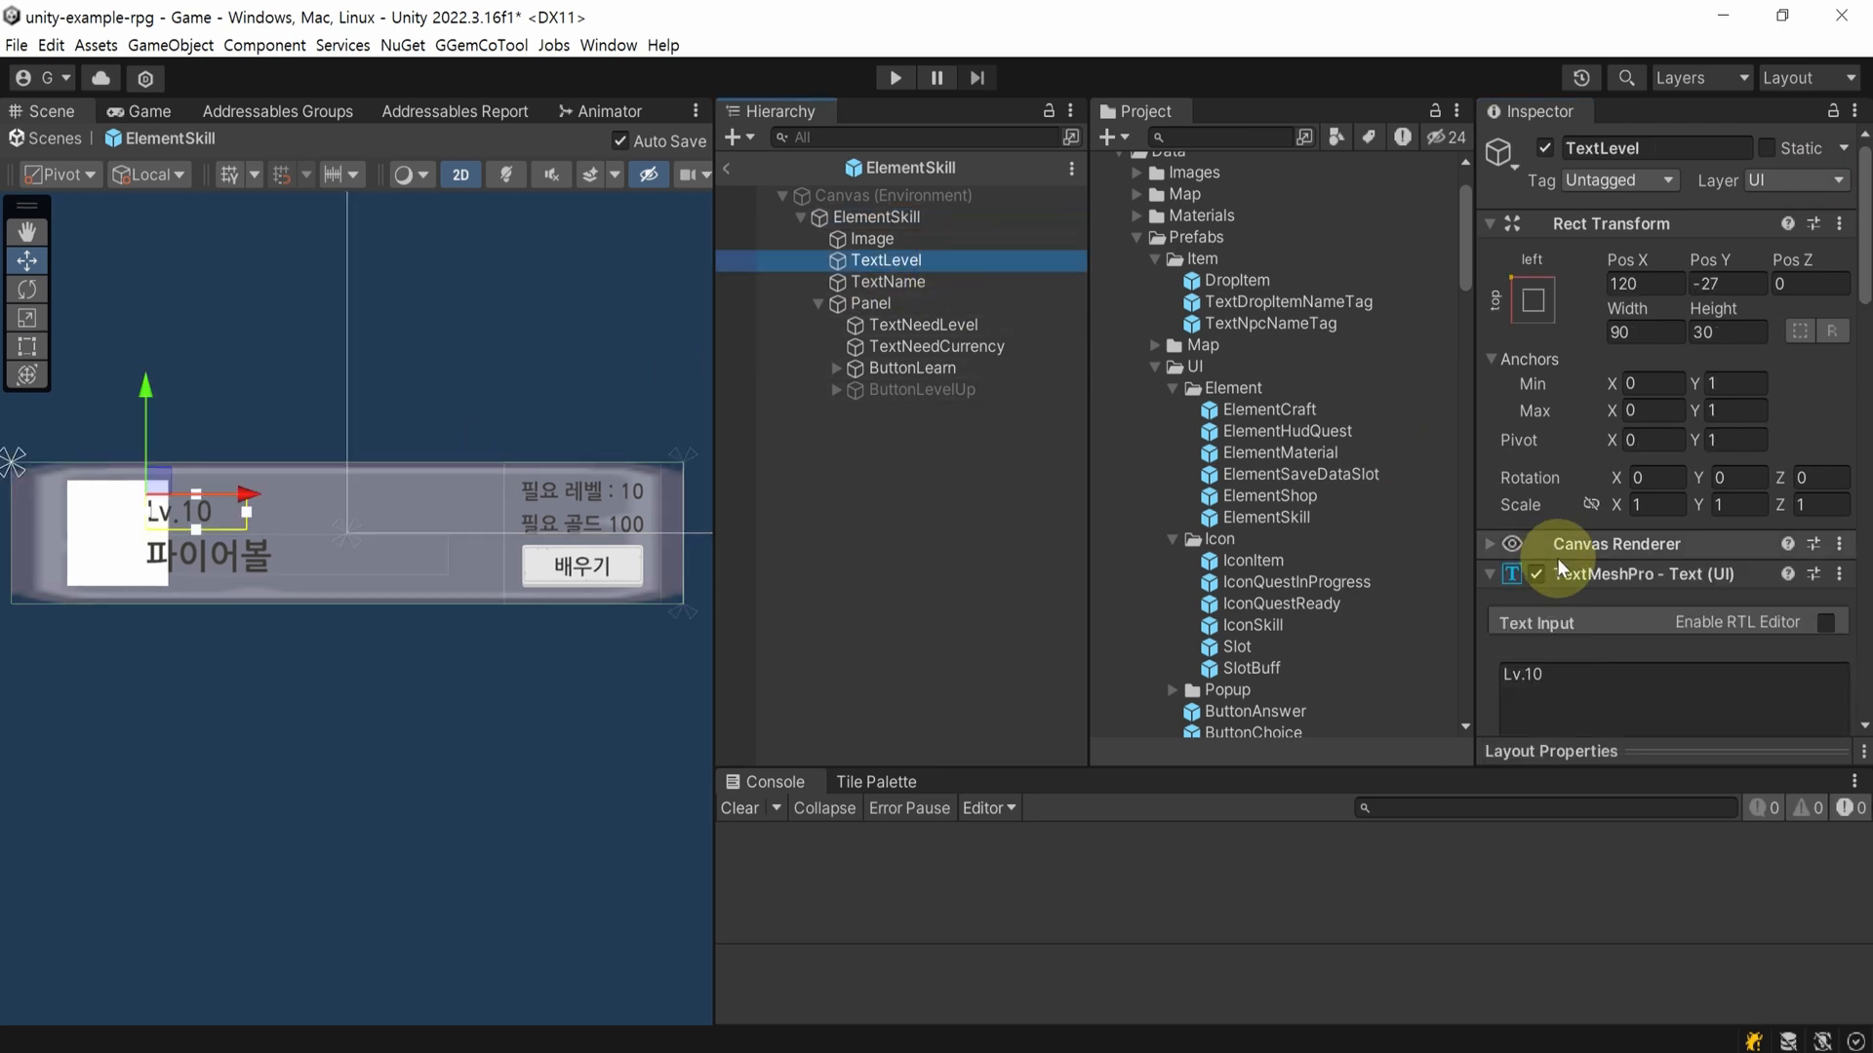
{"action": "scroll", "coordinate": [1658, 546], "scroll_direction": "down", "scroll_amount": 5}
{"action": "left_click", "coordinate": [1678, 586]}
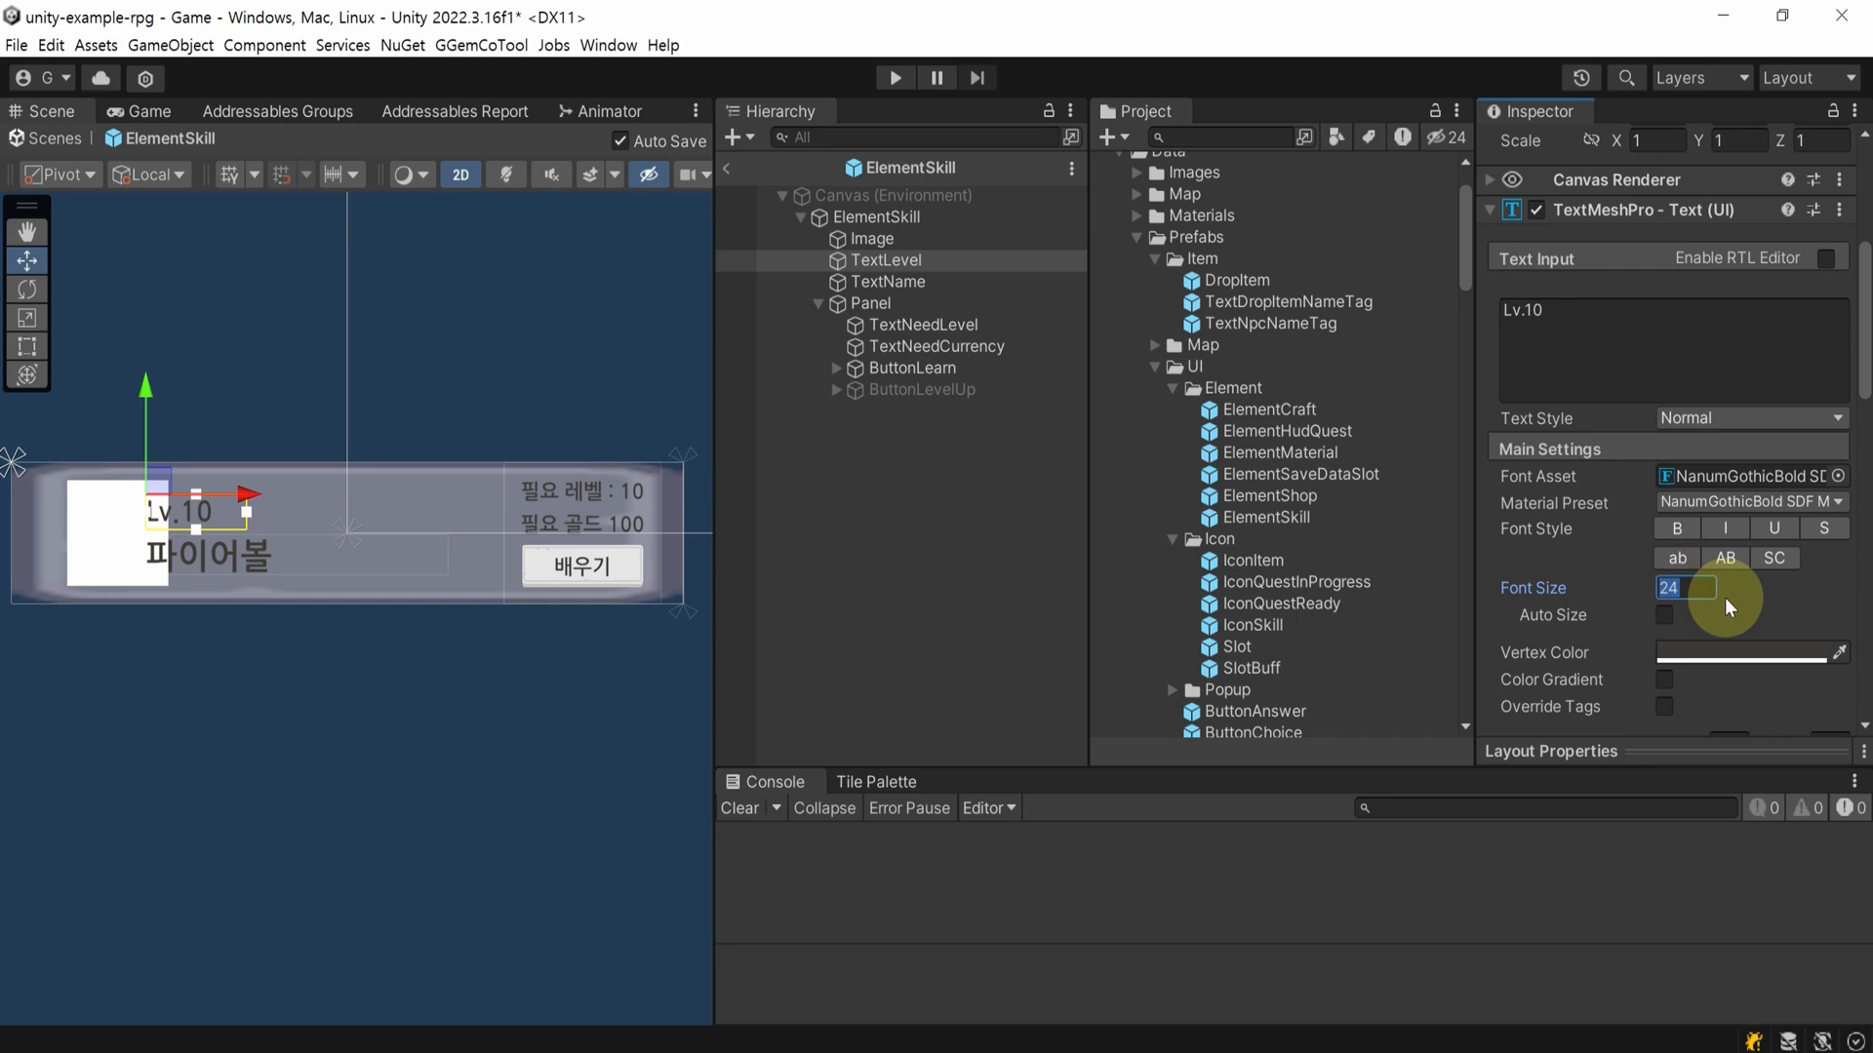
{"action": "type", "text": "30"}
{"action": "key", "text": "Return"}
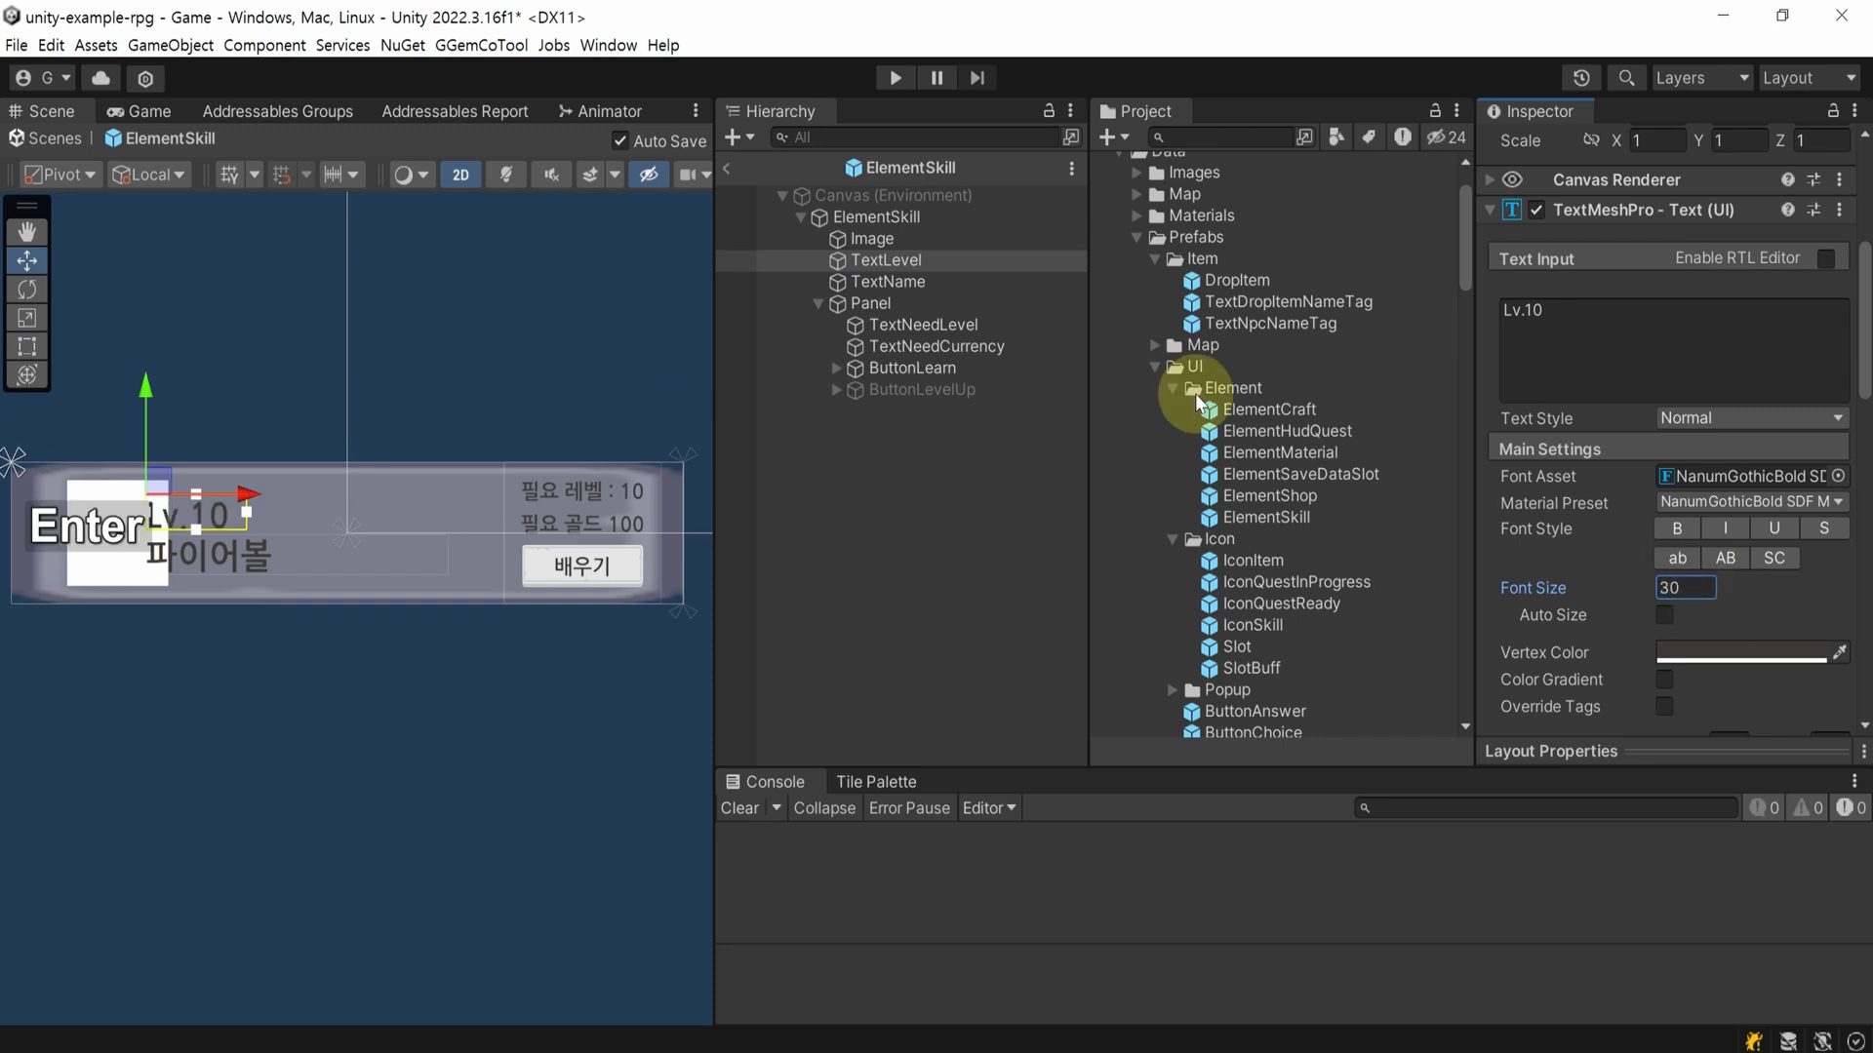
- Move TextLevel and TextName together to the right, clear of the white icon image, and save
{"action": "left_click", "coordinate": [888, 282], "text": "ctrl"}
{"action": "left_click_drag", "start_coordinate": [243, 534], "coordinate": [293, 546]}
{"action": "key", "text": "ctrl+s"}
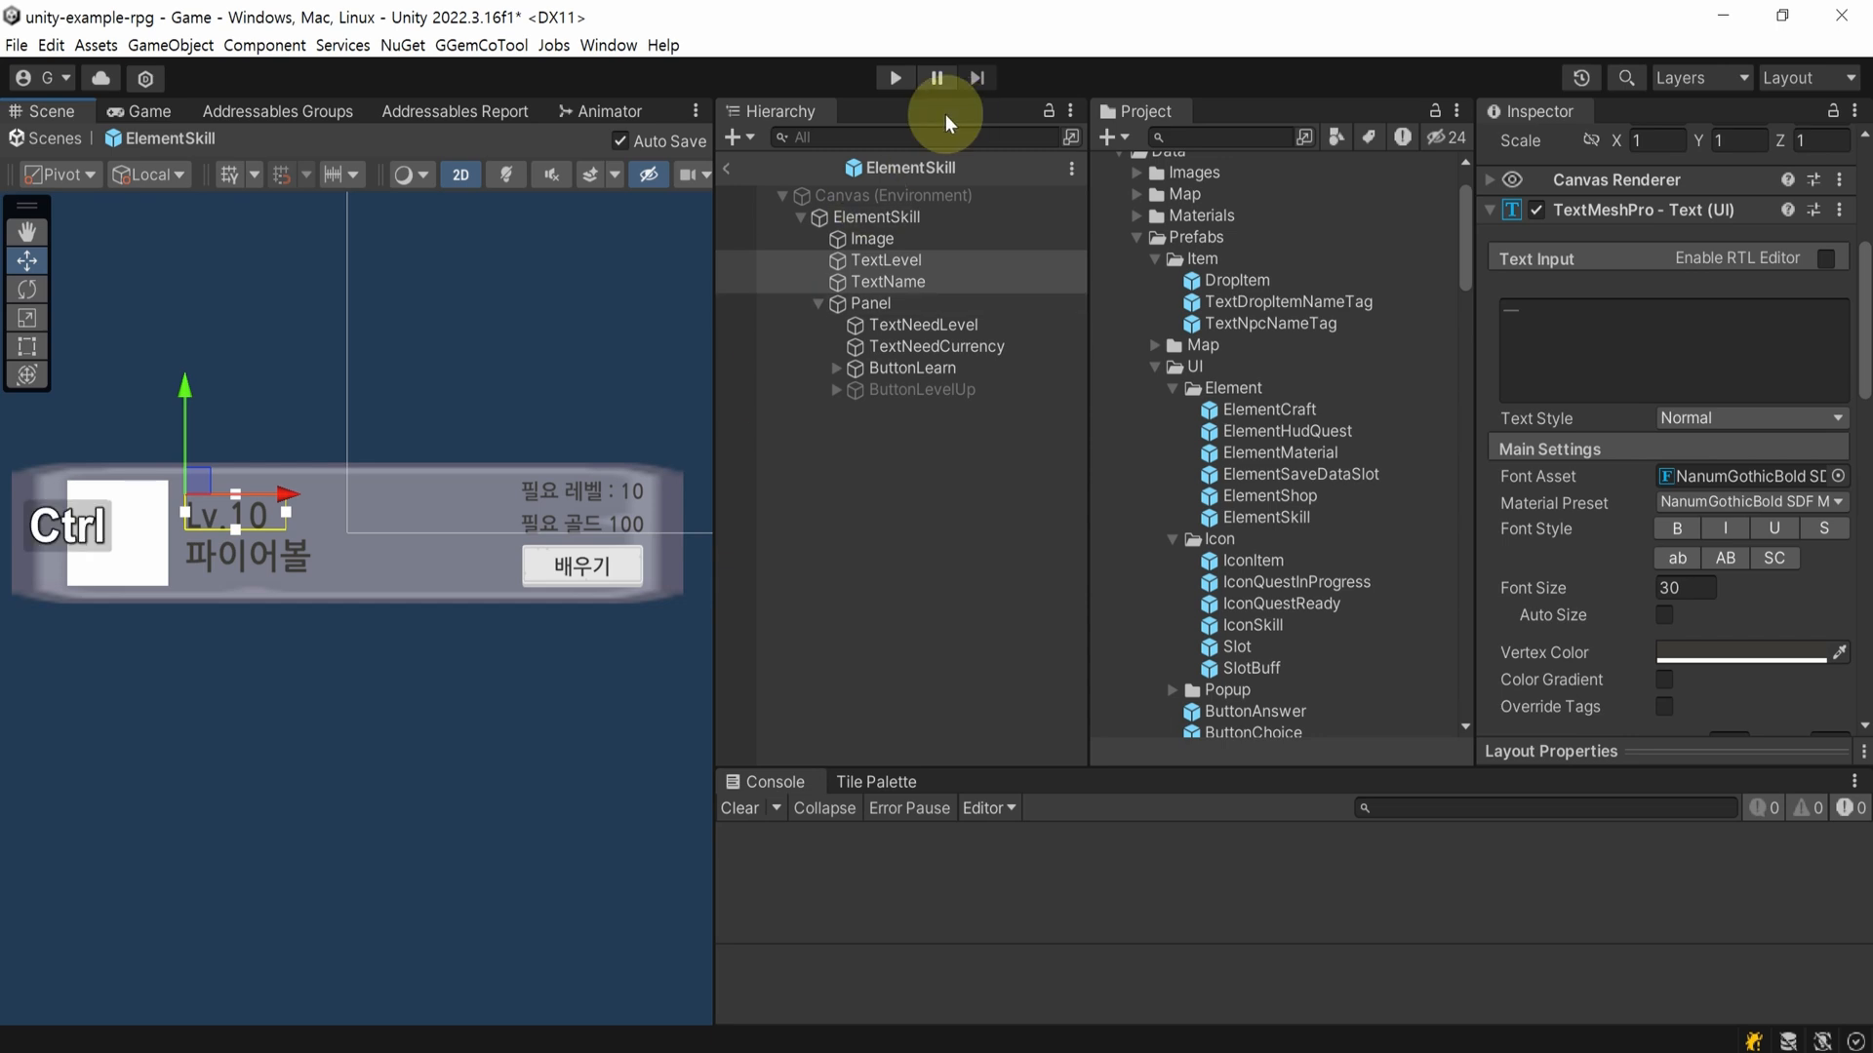
- Run the game, check the wider skill elements and shifted texts in the skill window, and stop the game
{"action": "left_click", "coordinate": [899, 83]}
{"action": "left_click_drag", "start_coordinate": [715, 325], "coordinate": [1648, 349]}
{"action": "left_click", "coordinate": [821, 643]}
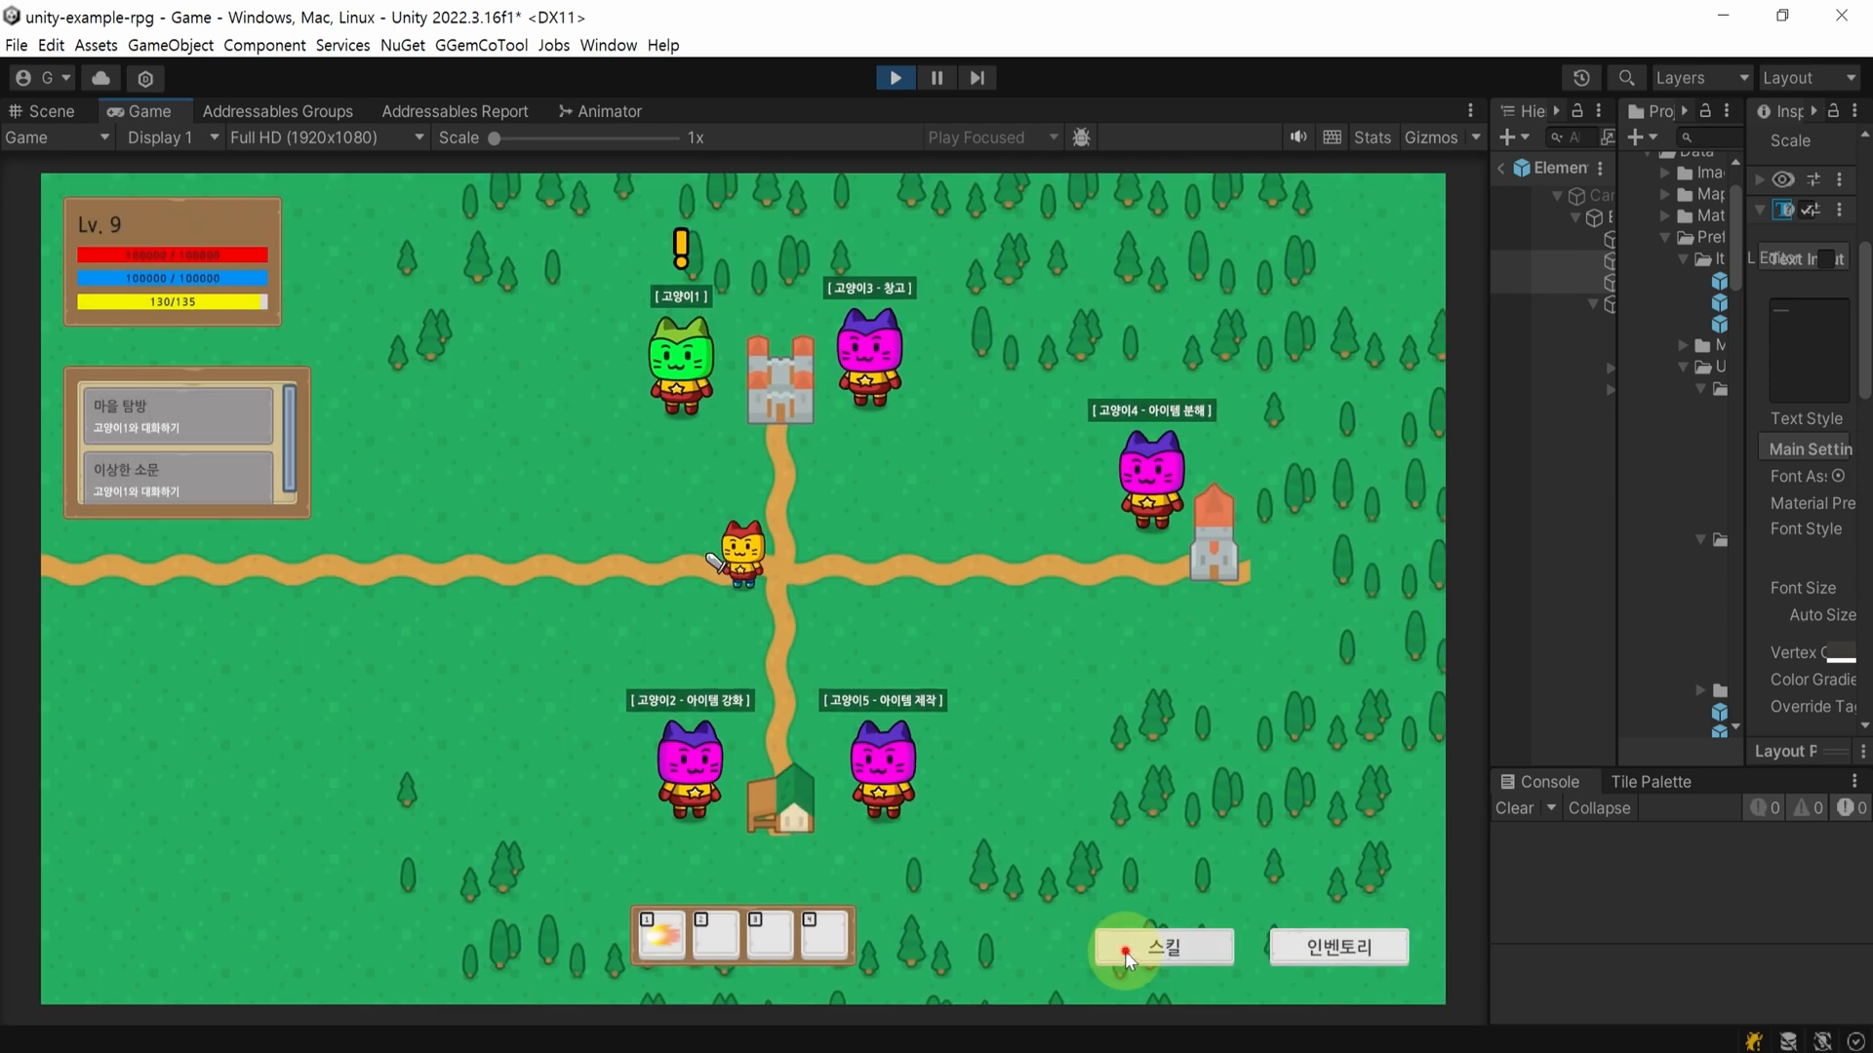
{"action": "left_click", "coordinate": [1128, 956]}
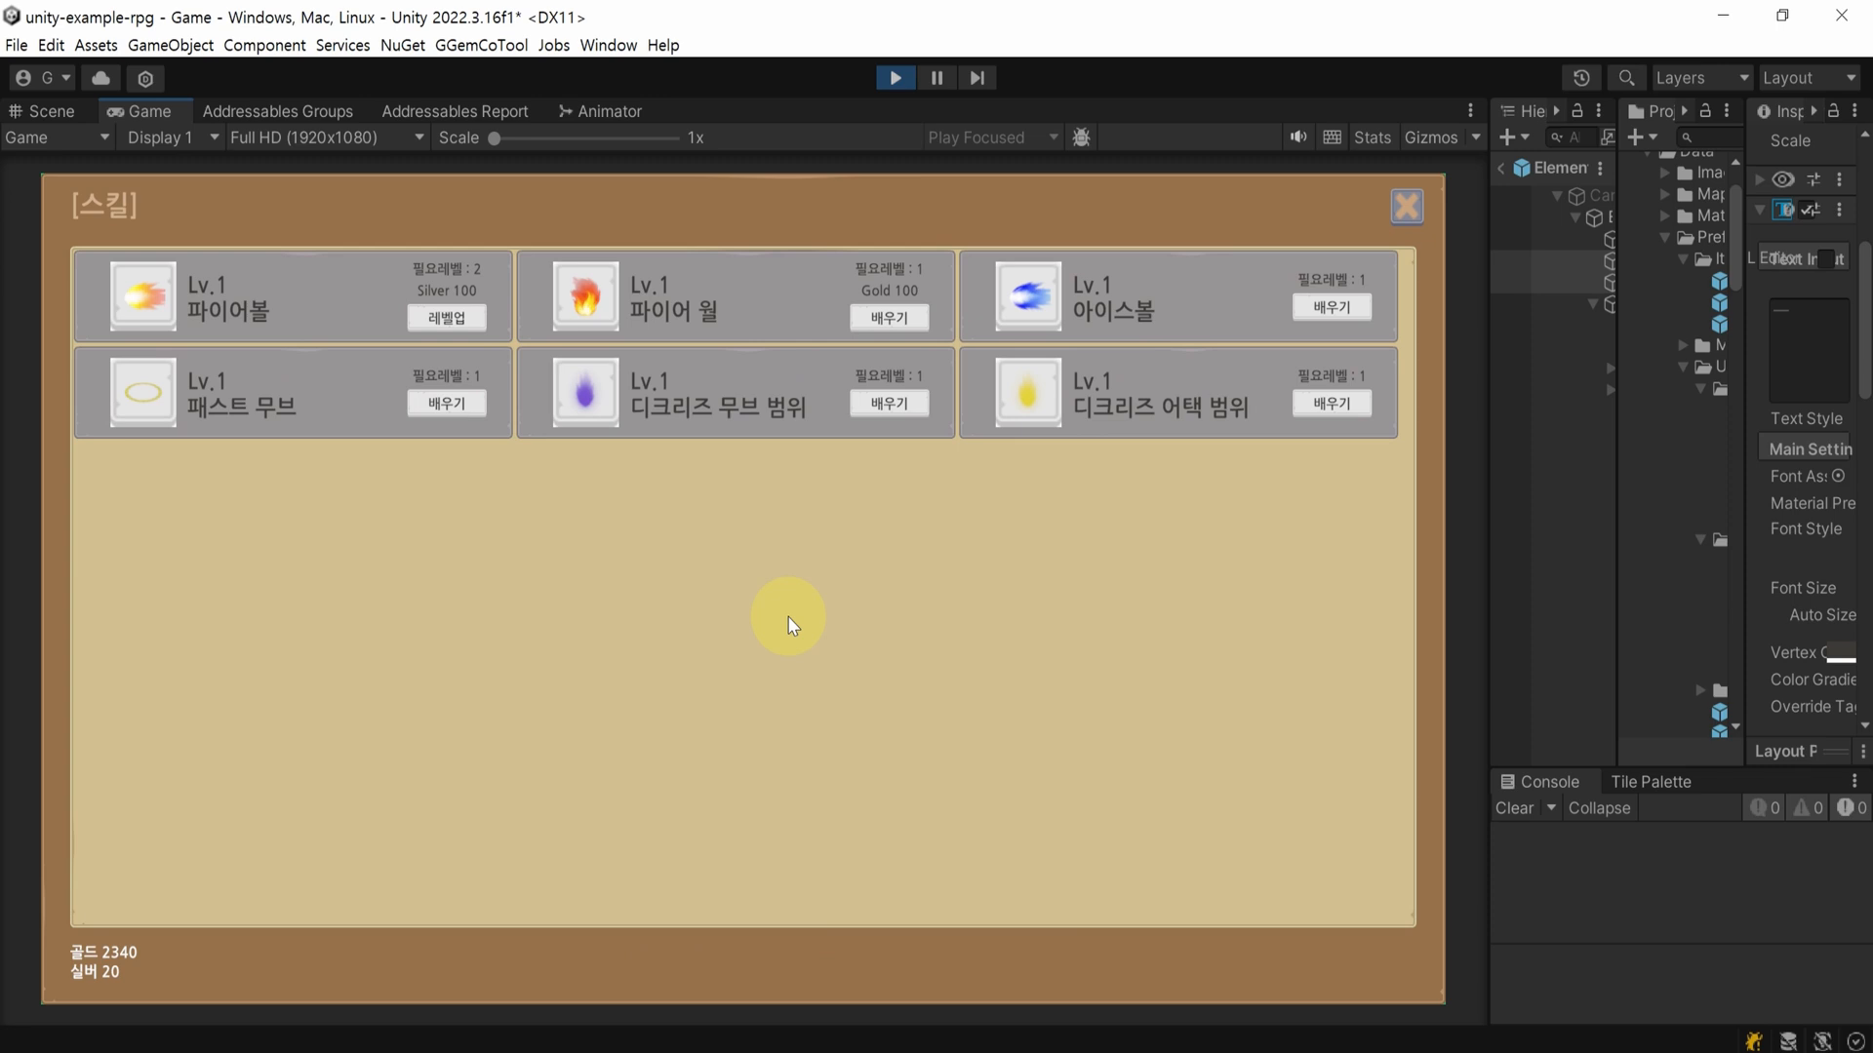
{"action": "key", "text": "ctrl+p"}
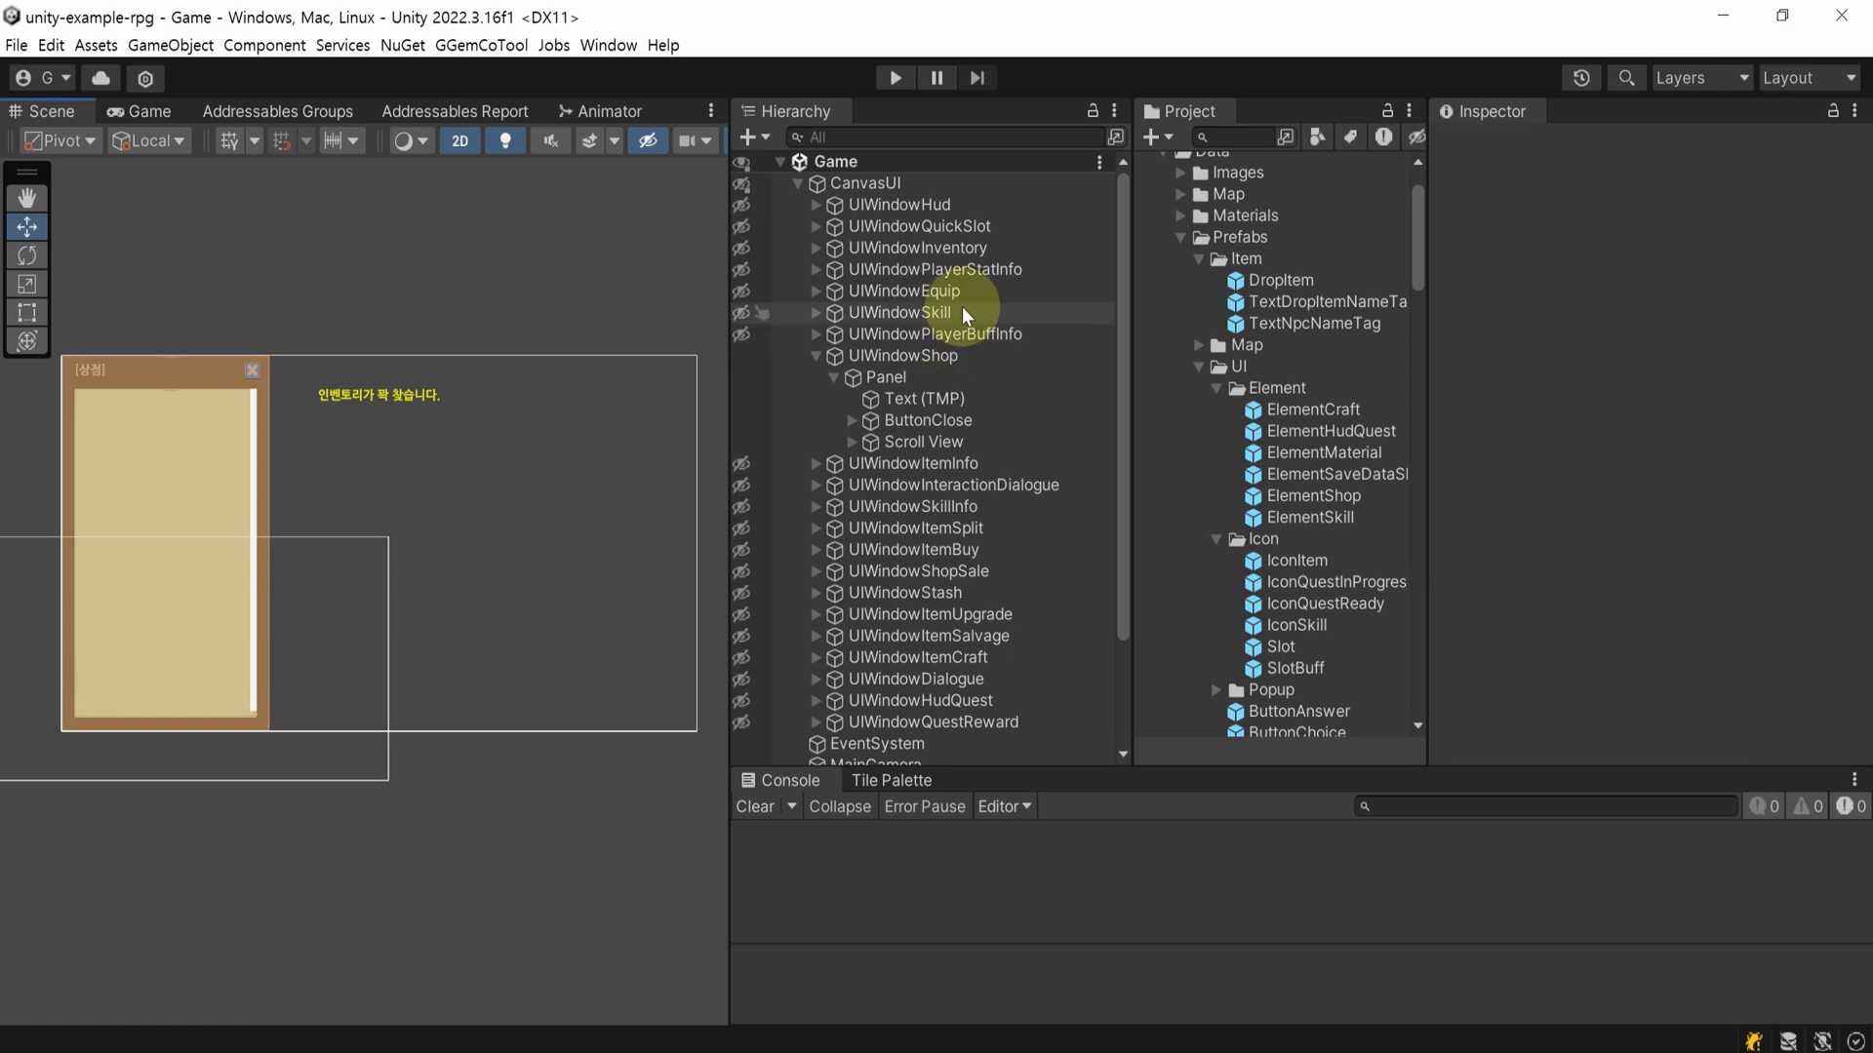
- Select UIWindowShop and examine its Rect Transform, Image and UI Window Shop script settings
{"action": "left_click", "coordinate": [981, 355]}
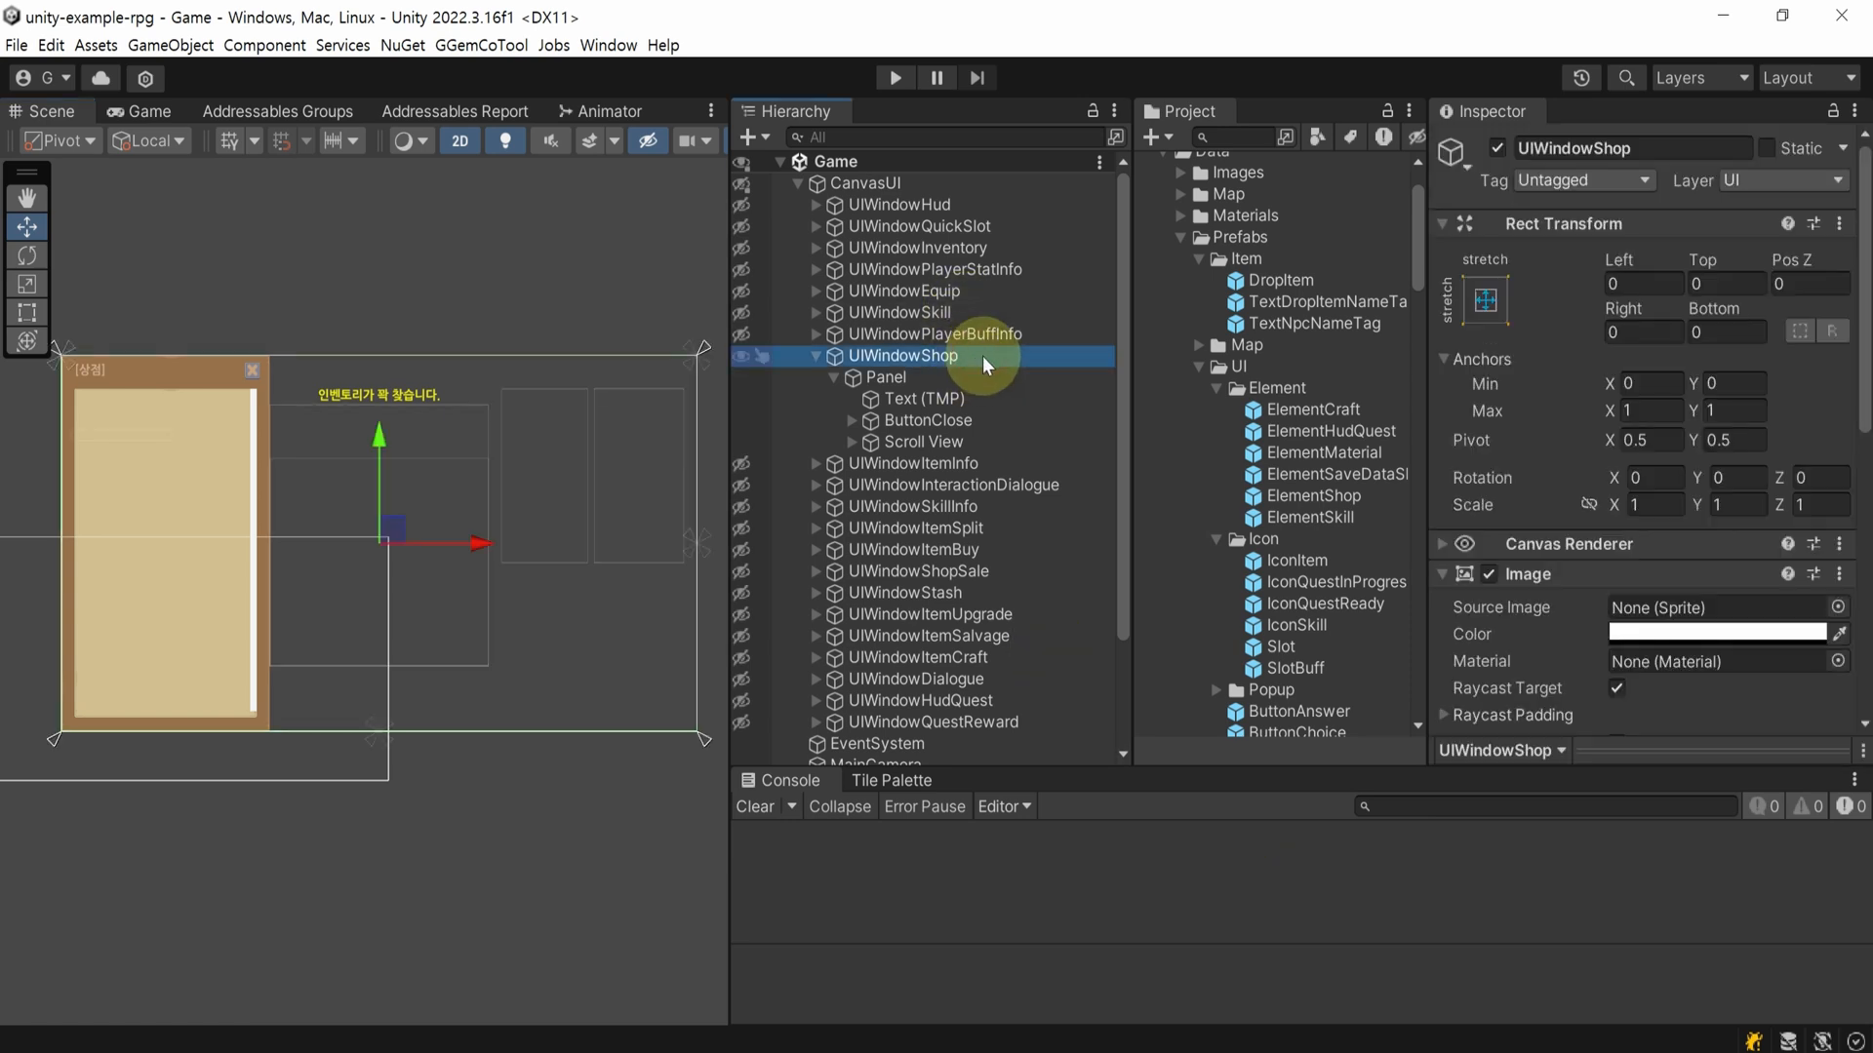
{"action": "left_click_drag", "start_coordinate": [1127, 355], "coordinate": [1084, 355]}
{"action": "scroll", "coordinate": [1728, 343], "scroll_direction": "down", "scroll_amount": 6}
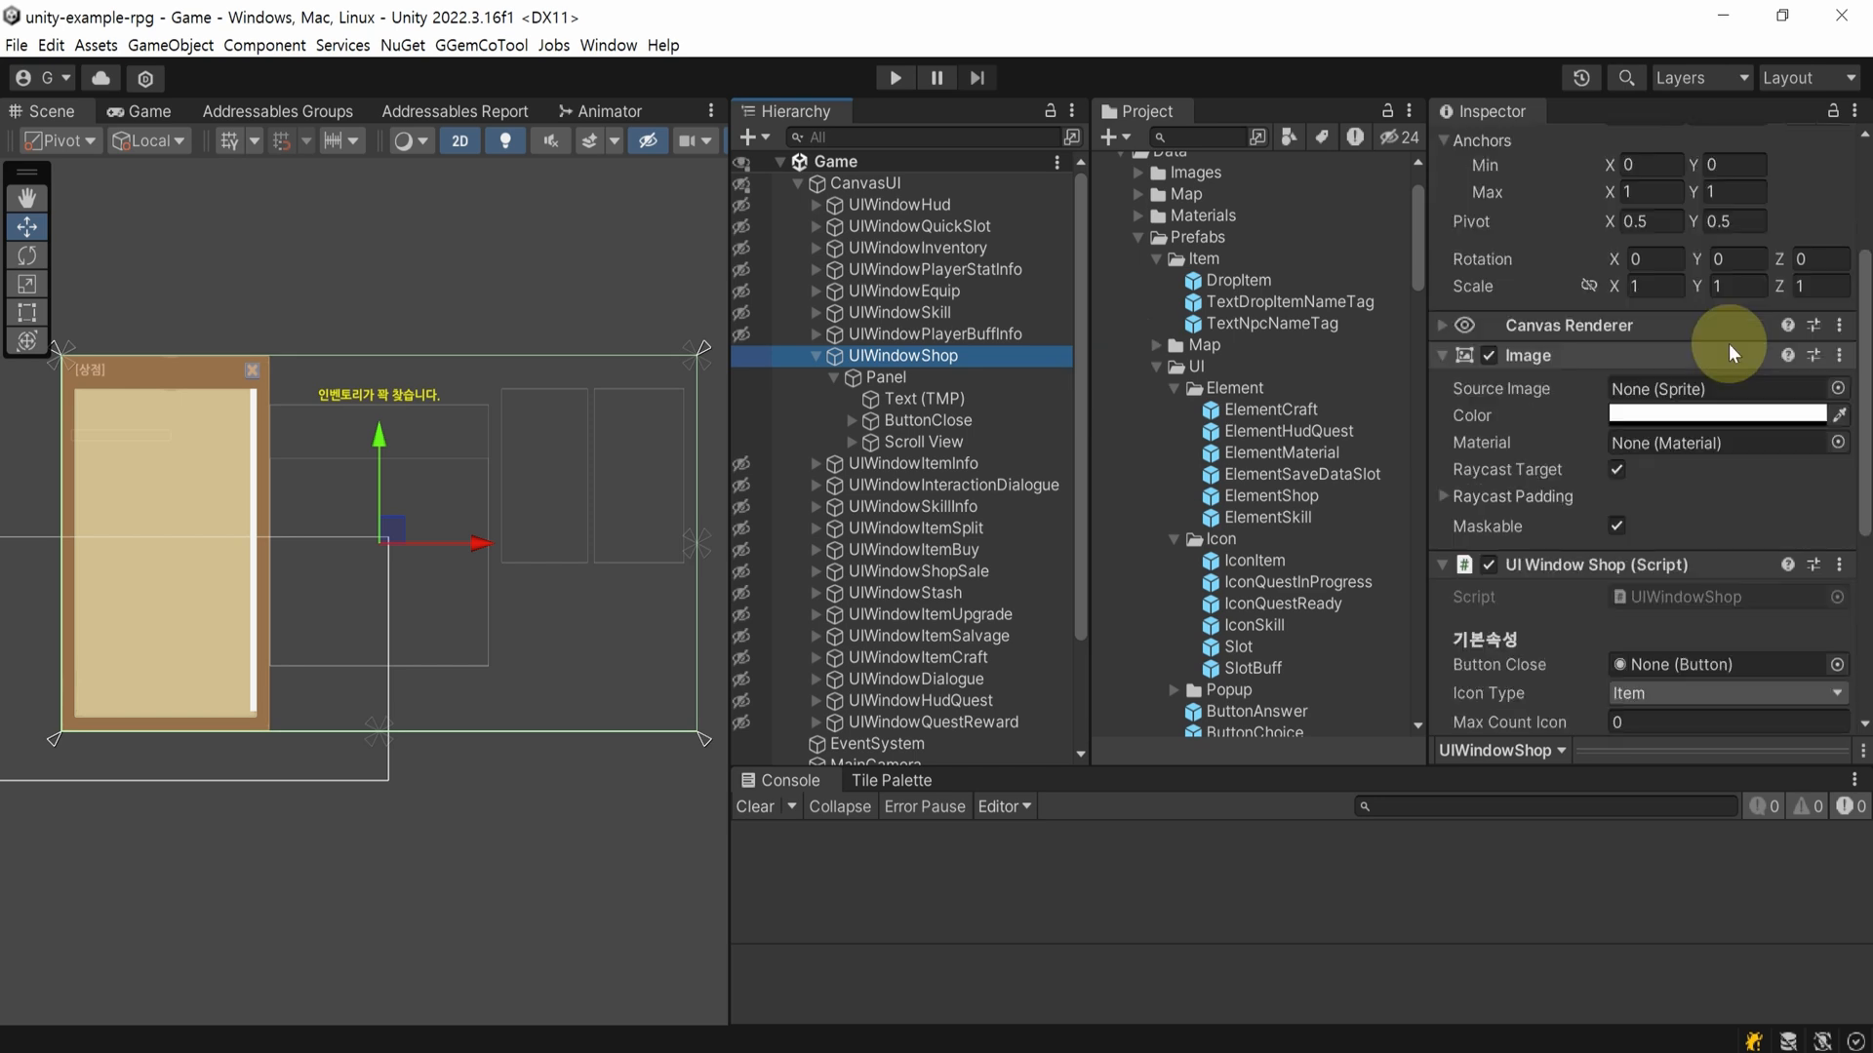
{"action": "scroll", "coordinate": [1726, 343], "scroll_direction": "up", "scroll_amount": 5}
{"action": "key", "text": "ctrl+s"}
{"action": "scroll", "coordinate": [1725, 344], "scroll_direction": "up", "scroll_amount": 5}
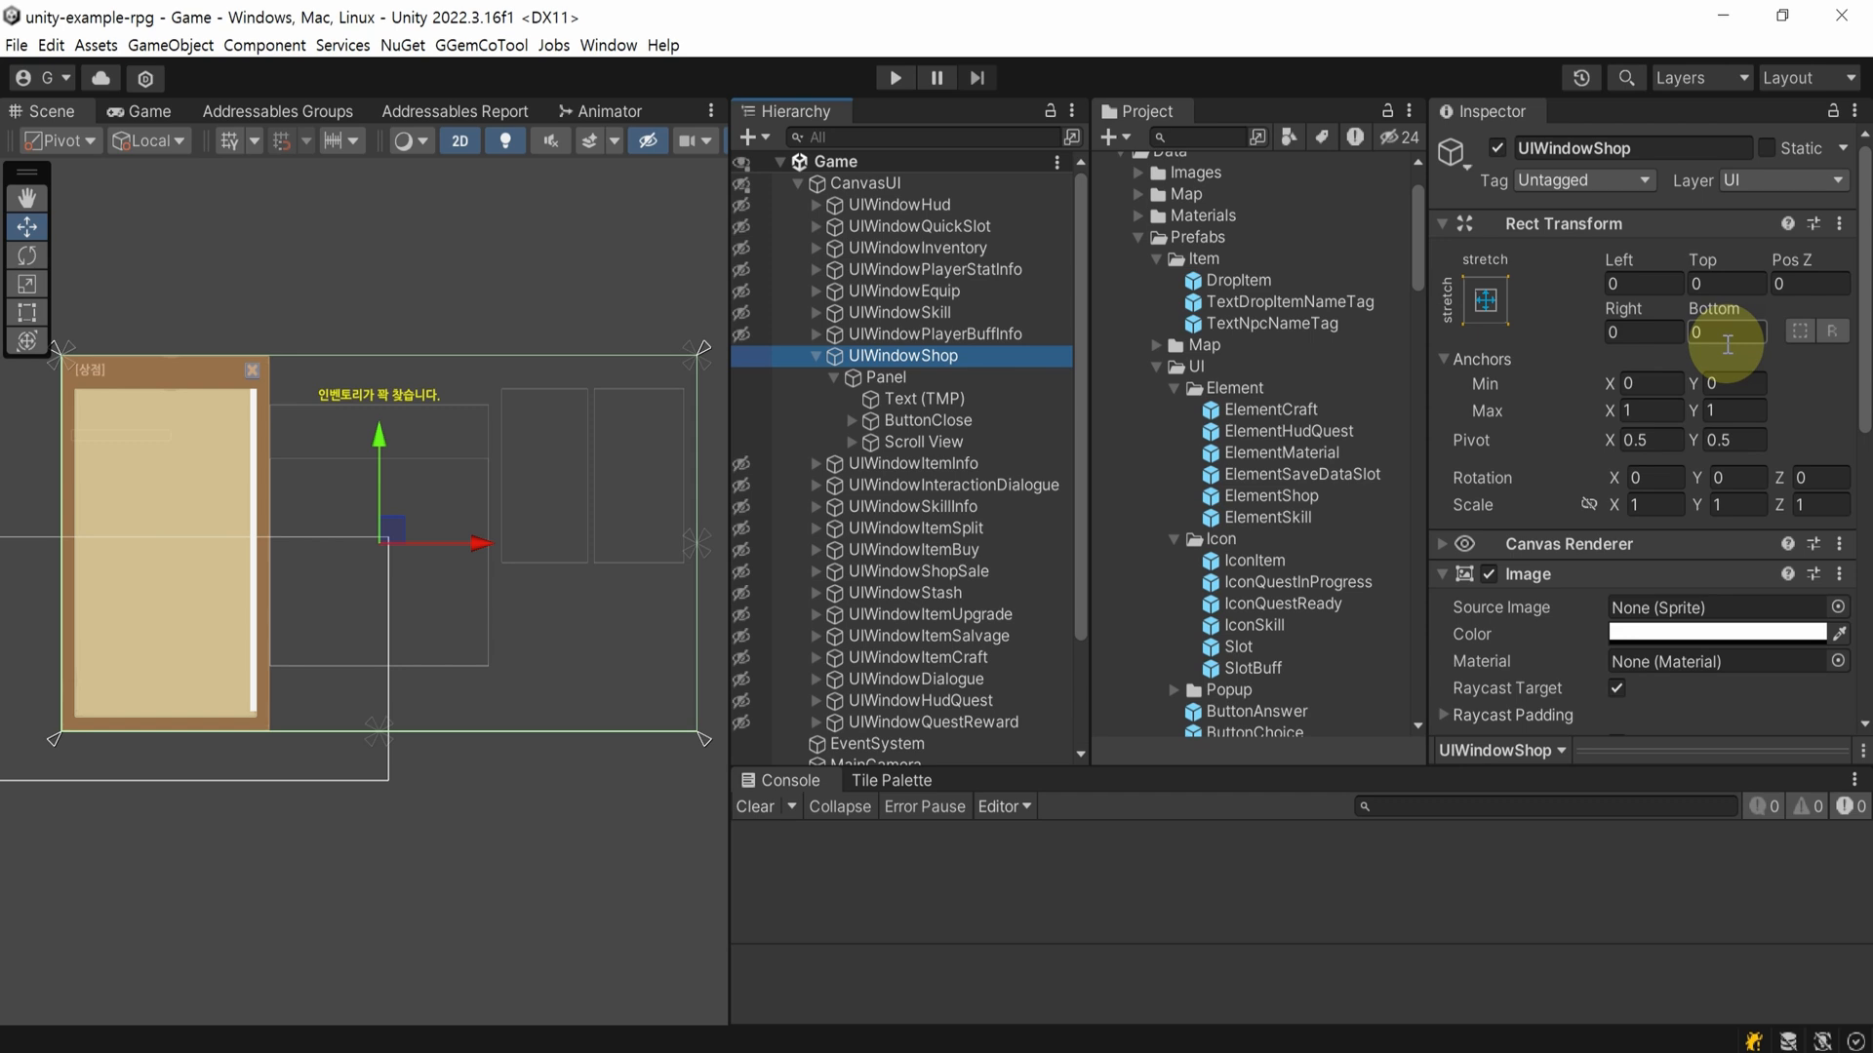
{"action": "scroll", "coordinate": [1727, 343], "scroll_direction": "down", "scroll_amount": 2}
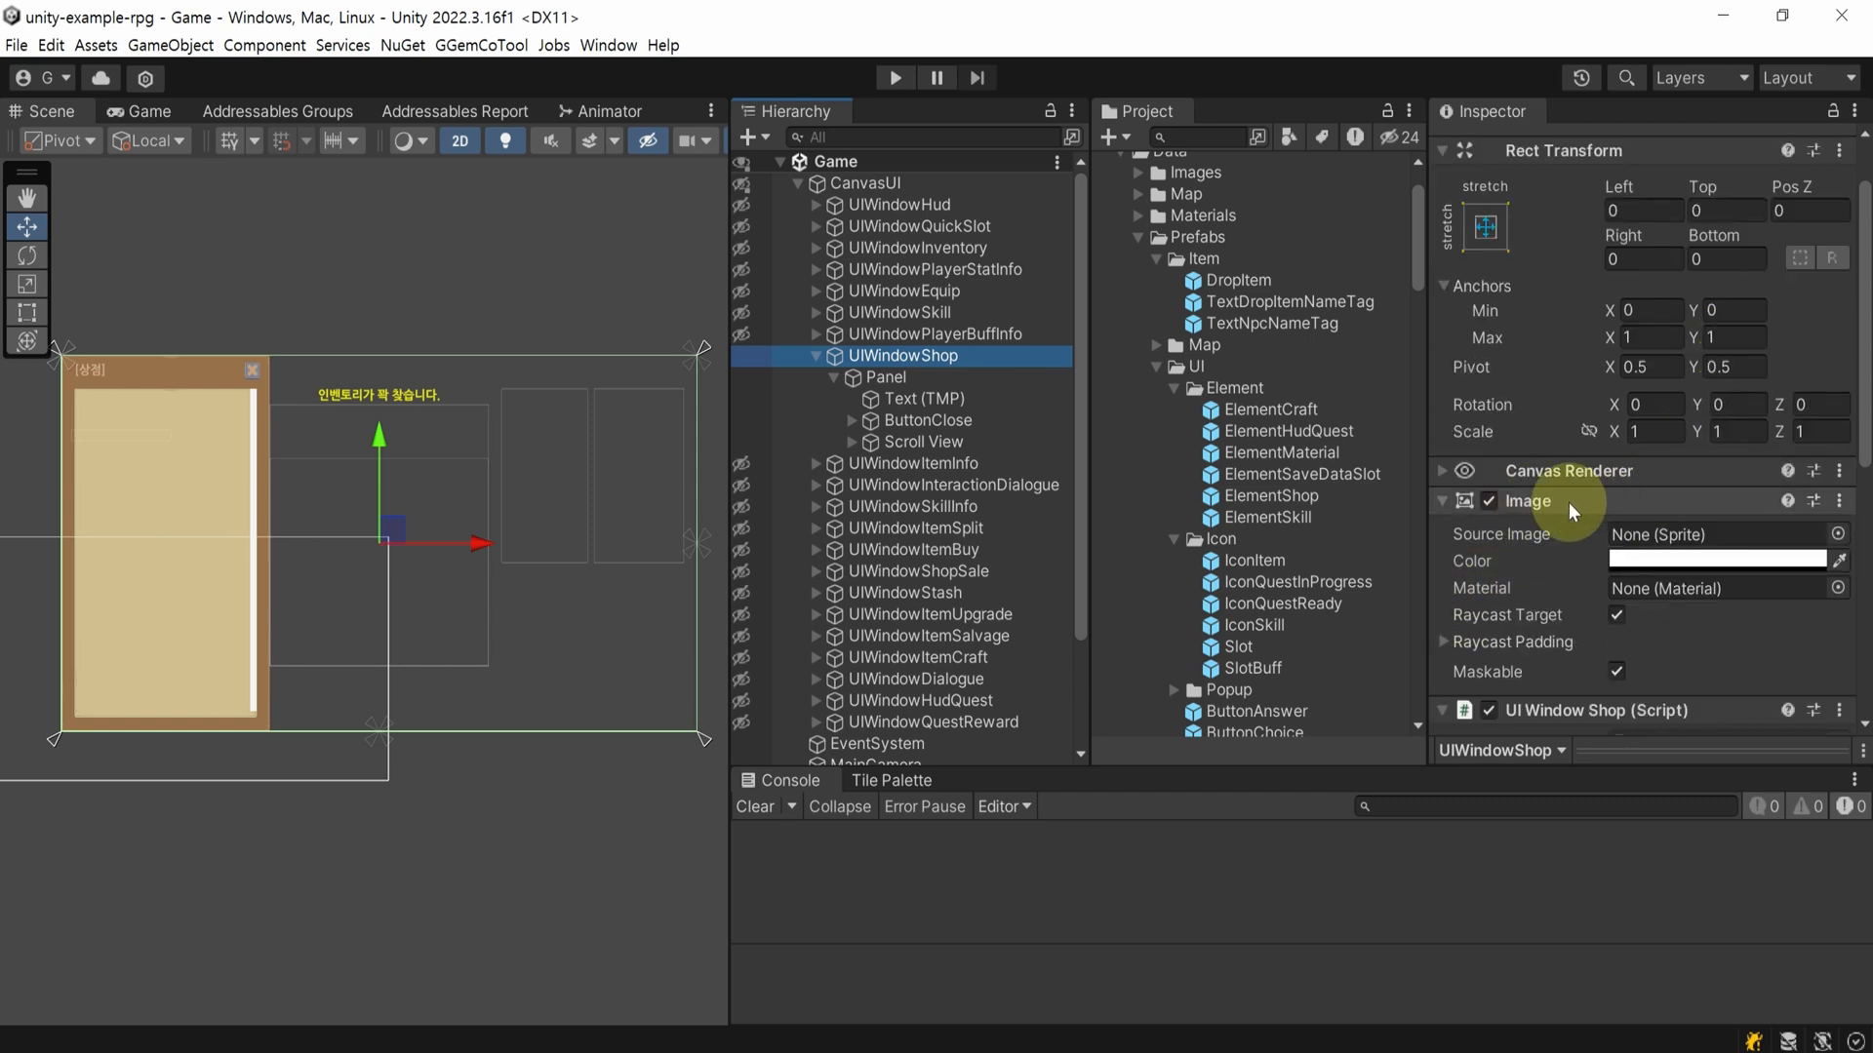
- Check the Raycast Target option on UIWindowShop's Image and view the window's anchor presets
{"action": "left_click", "coordinate": [1617, 620]}
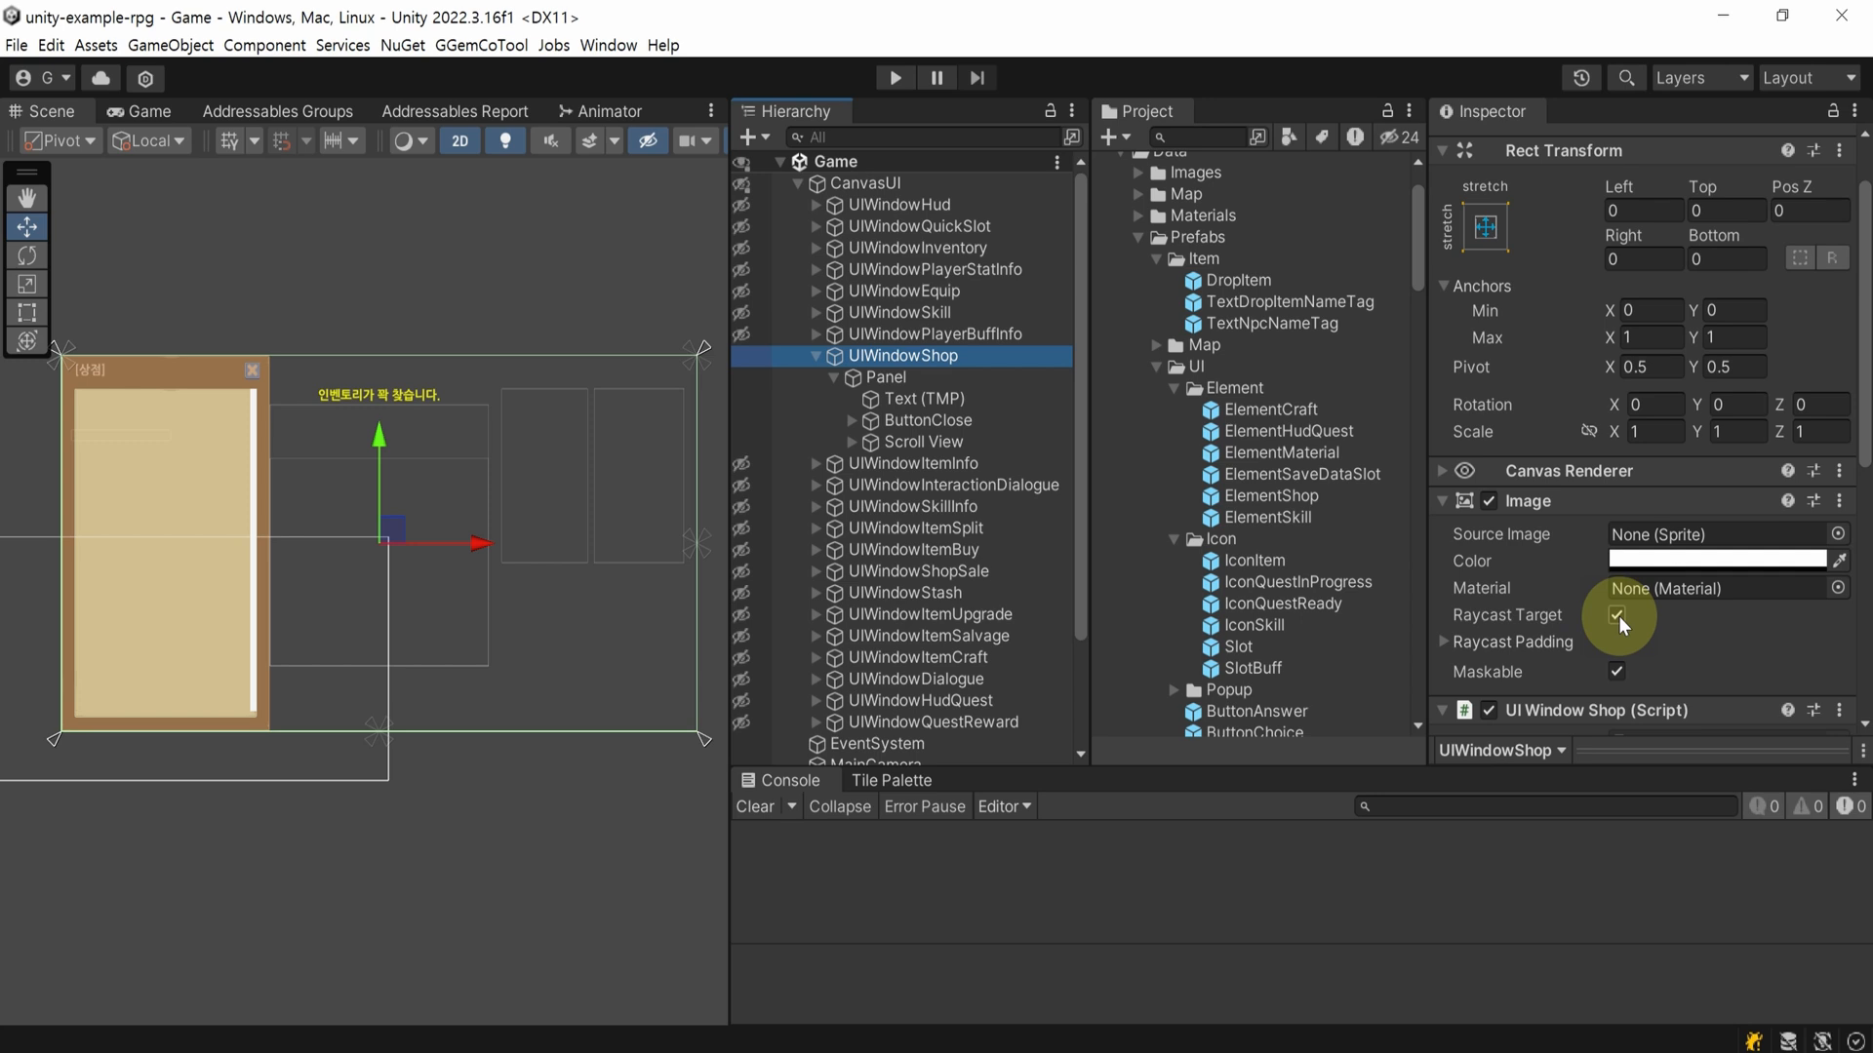
{"action": "scroll", "coordinate": [1618, 616], "scroll_direction": "up", "scroll_amount": 2}
{"action": "left_click", "coordinate": [1487, 302]}
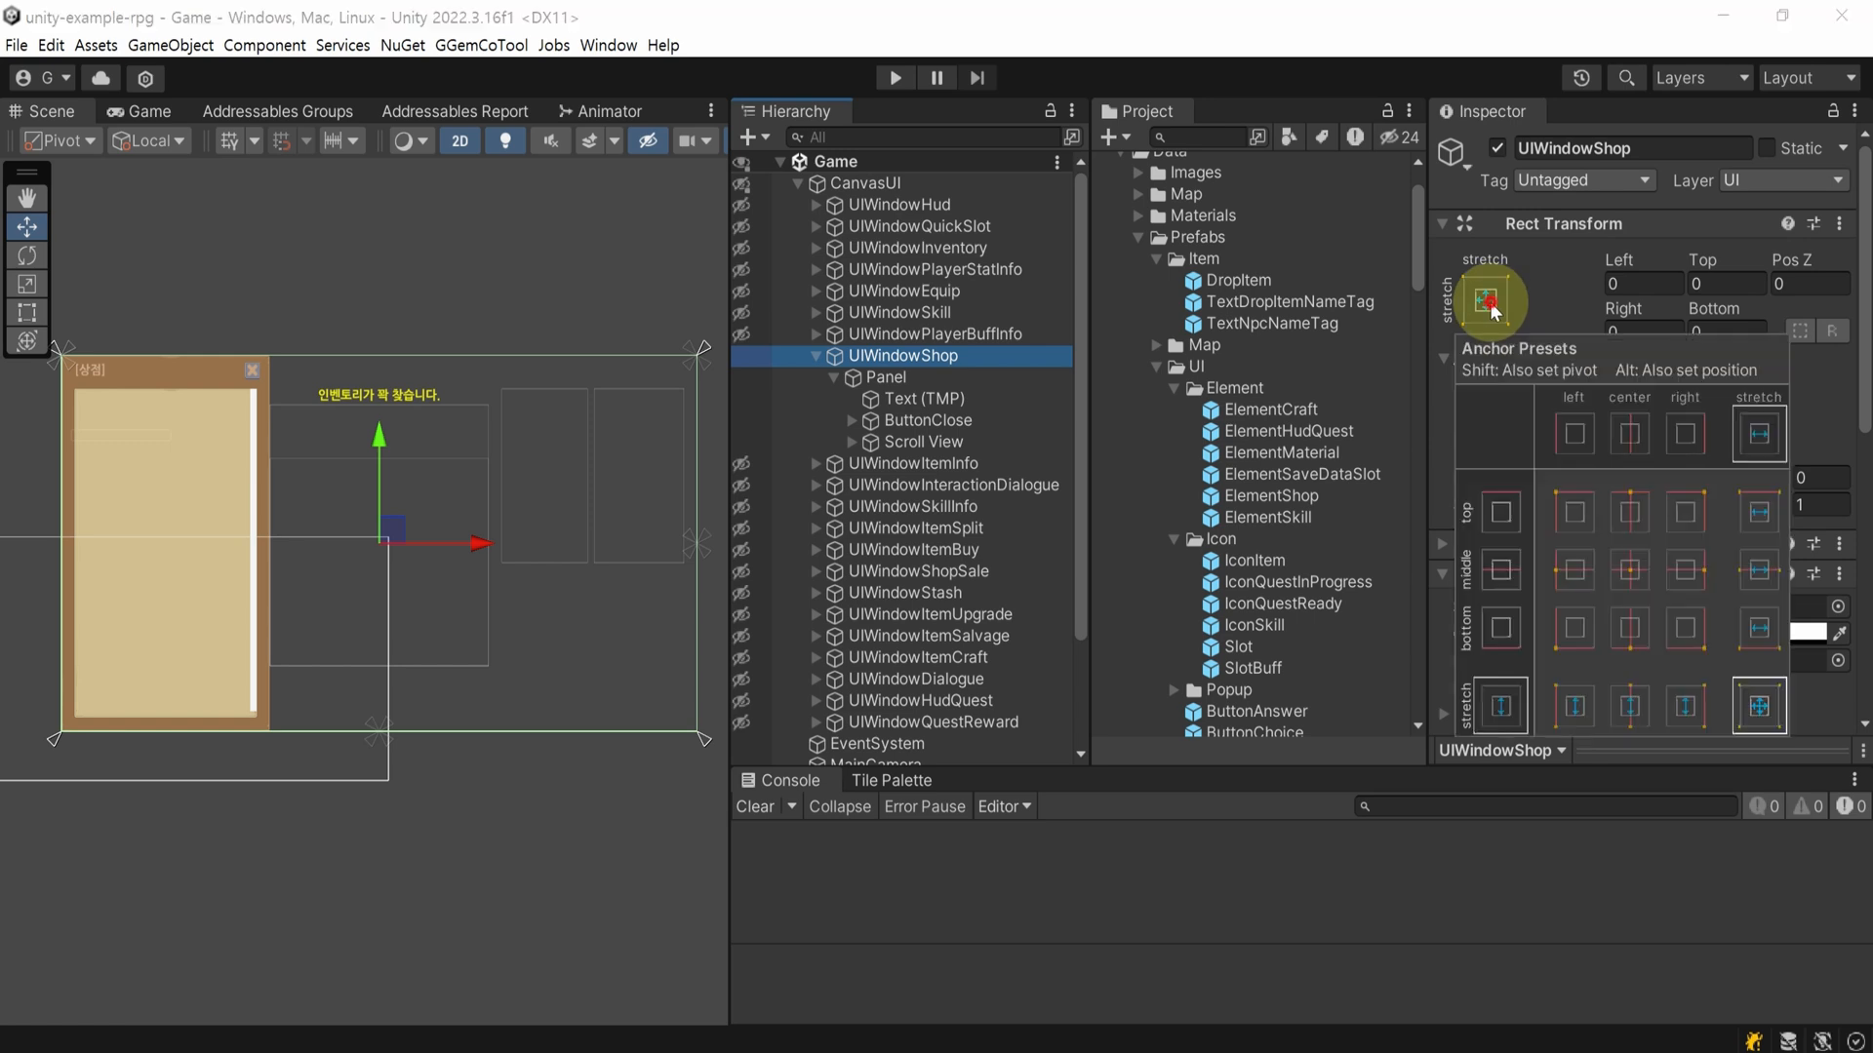
{"action": "scroll", "coordinate": [1489, 306], "scroll_direction": "down", "scroll_amount": 2}
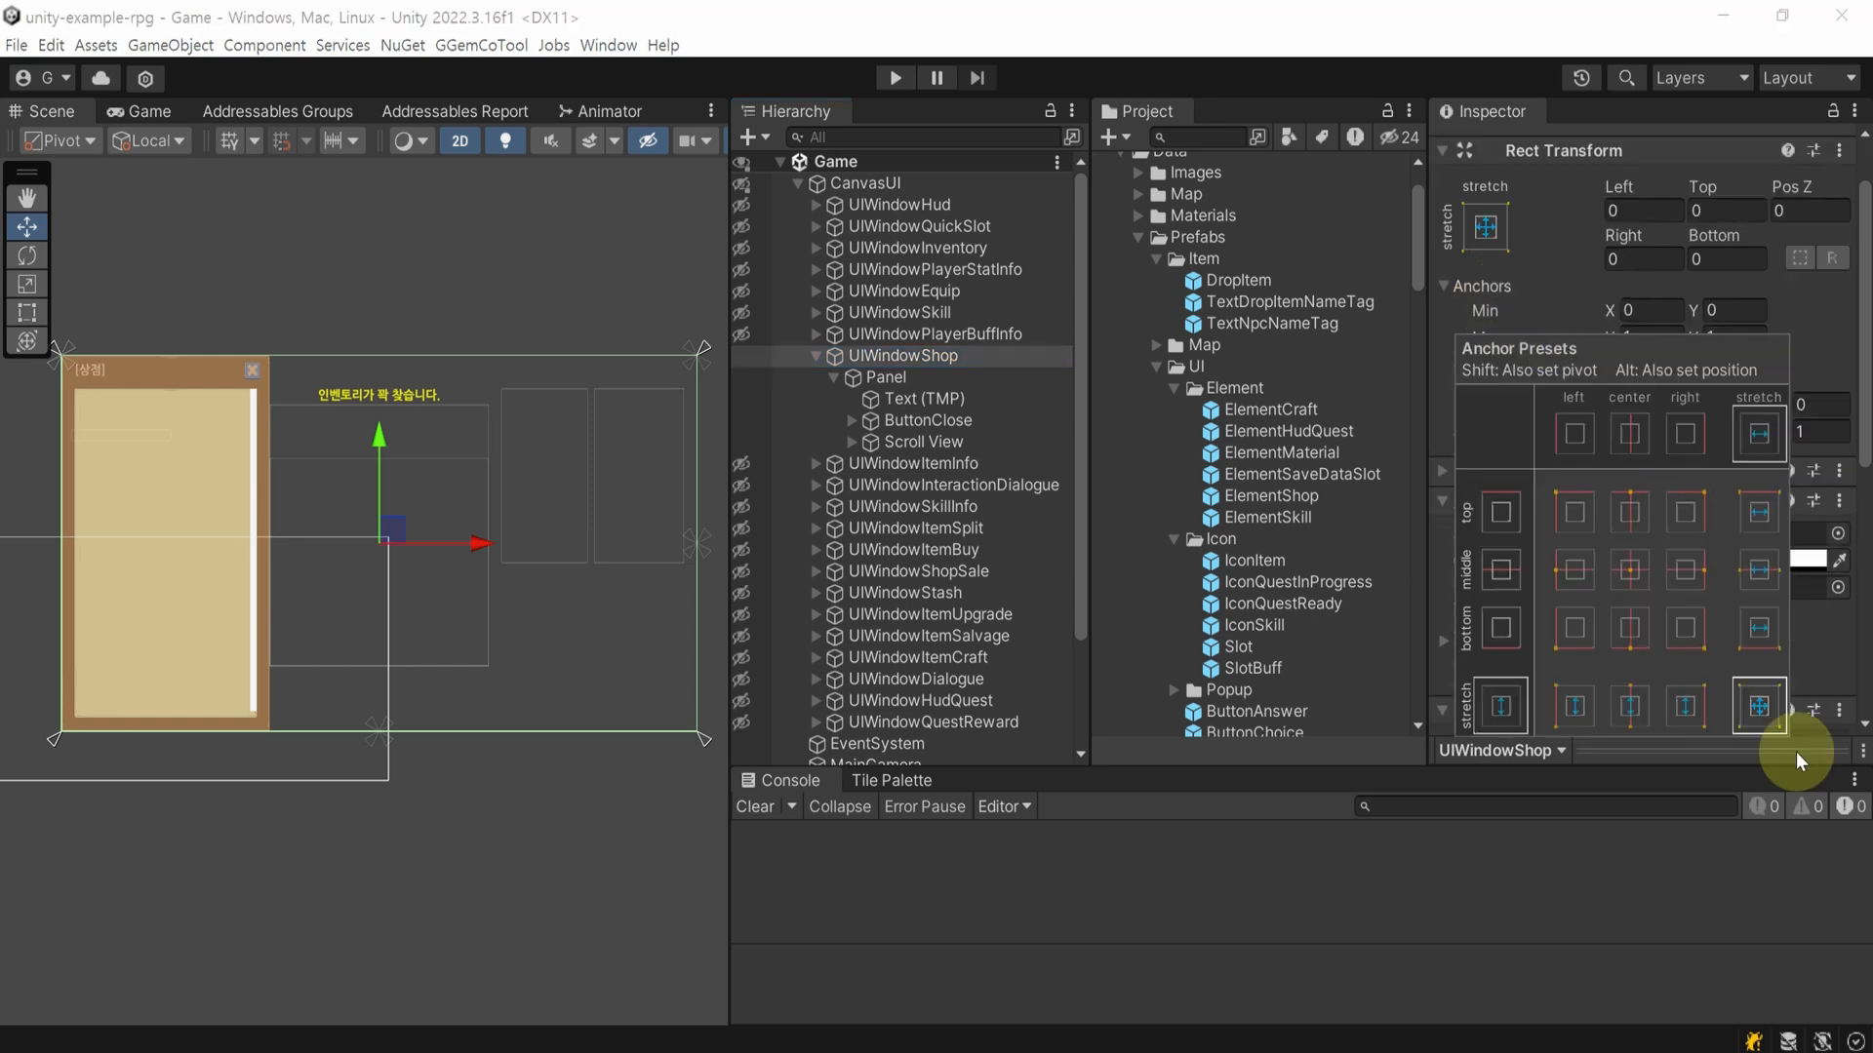